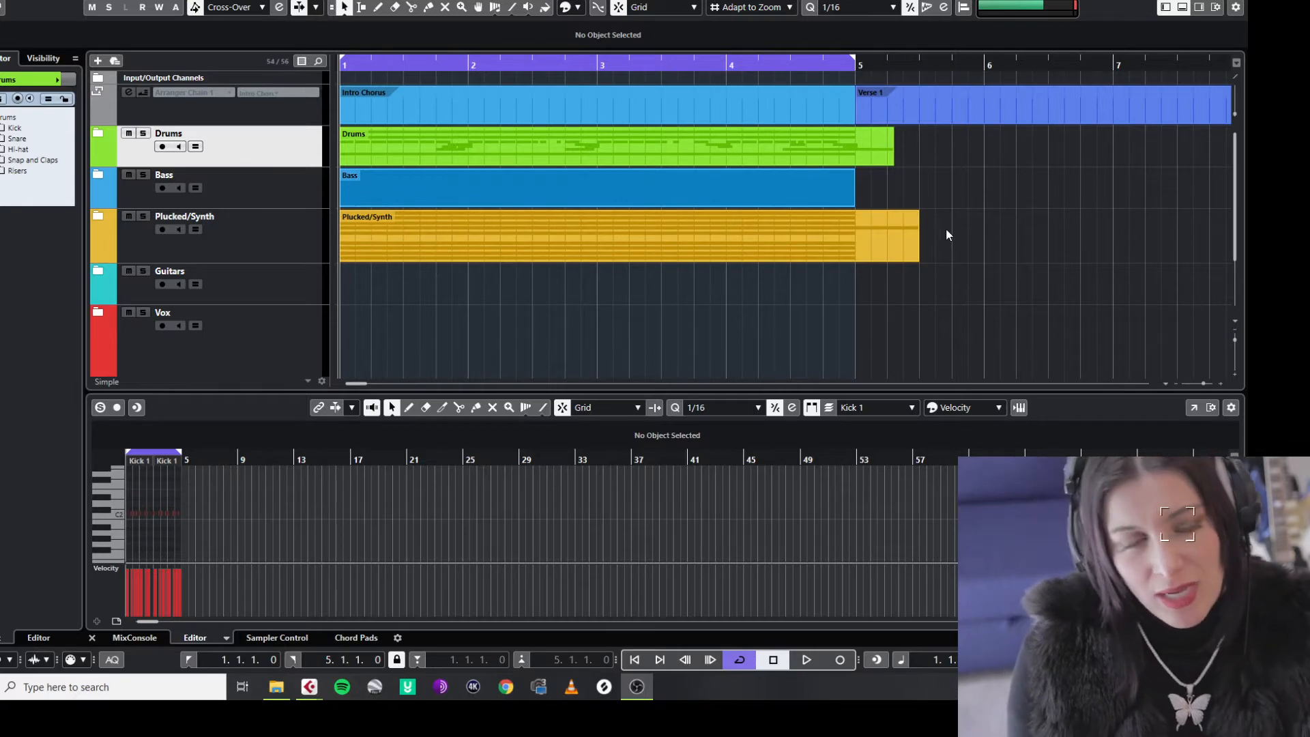
Mute the Drums, Bass, Plucked/Synth, Guitars and Vox folder tracks.
{"action": "left_click", "coordinate": [98, 134]}
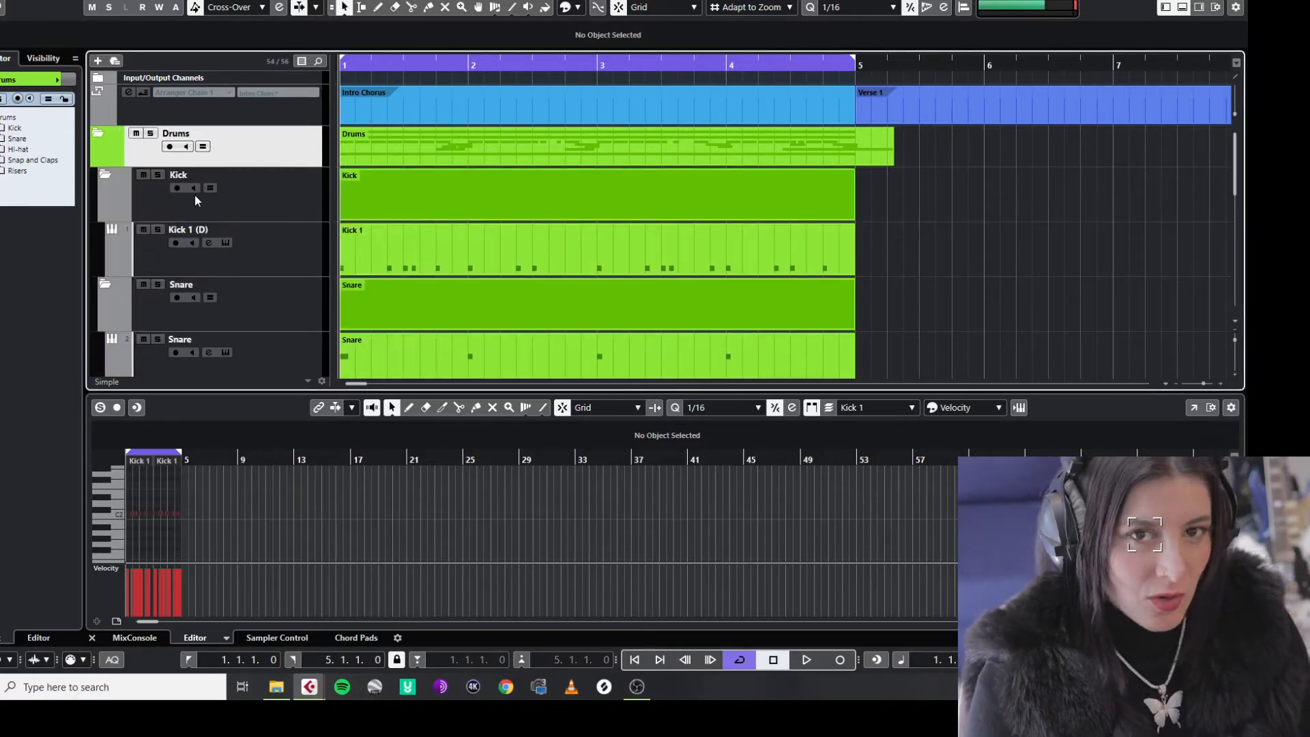
{"action": "left_click", "coordinate": [135, 133]}
{"action": "left_click", "coordinate": [97, 134]}
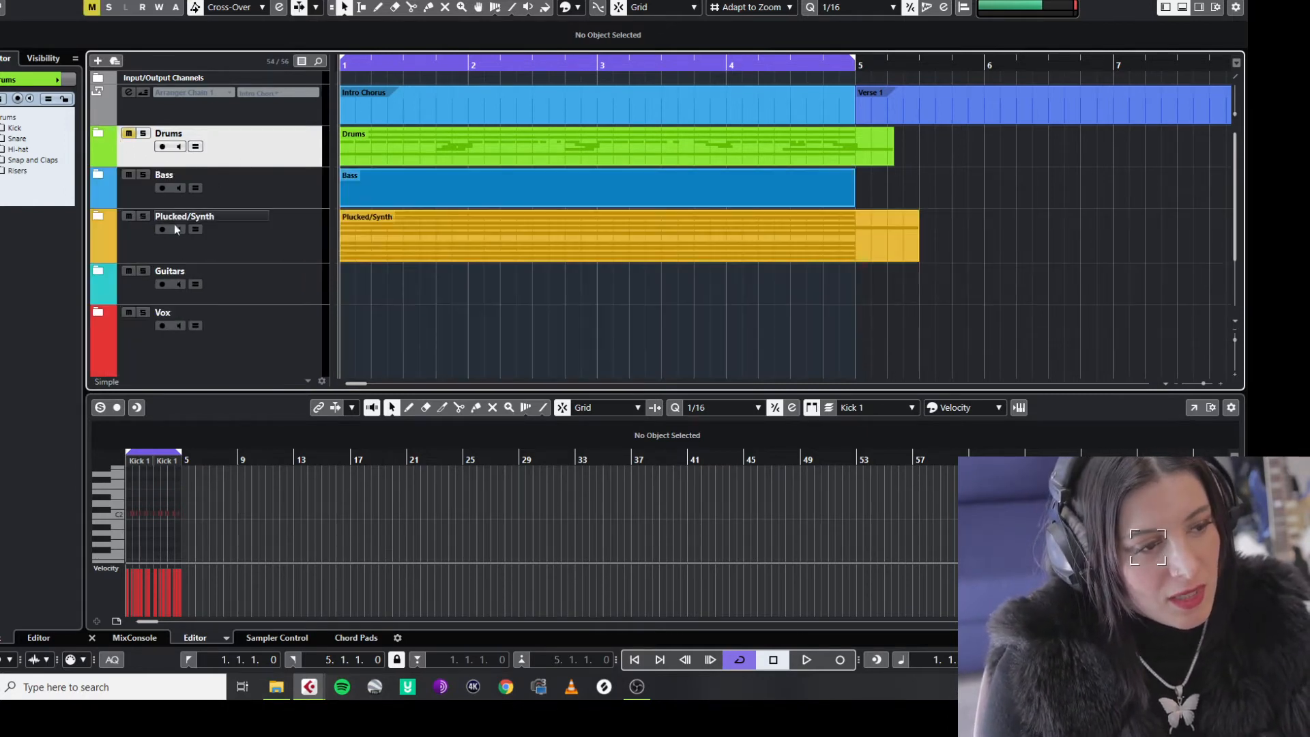
{"action": "scroll", "coordinate": [109, 130], "scroll_direction": "down", "scroll_amount": 2}
{"action": "scroll", "coordinate": [129, 133], "scroll_direction": "up", "scroll_amount": 2}
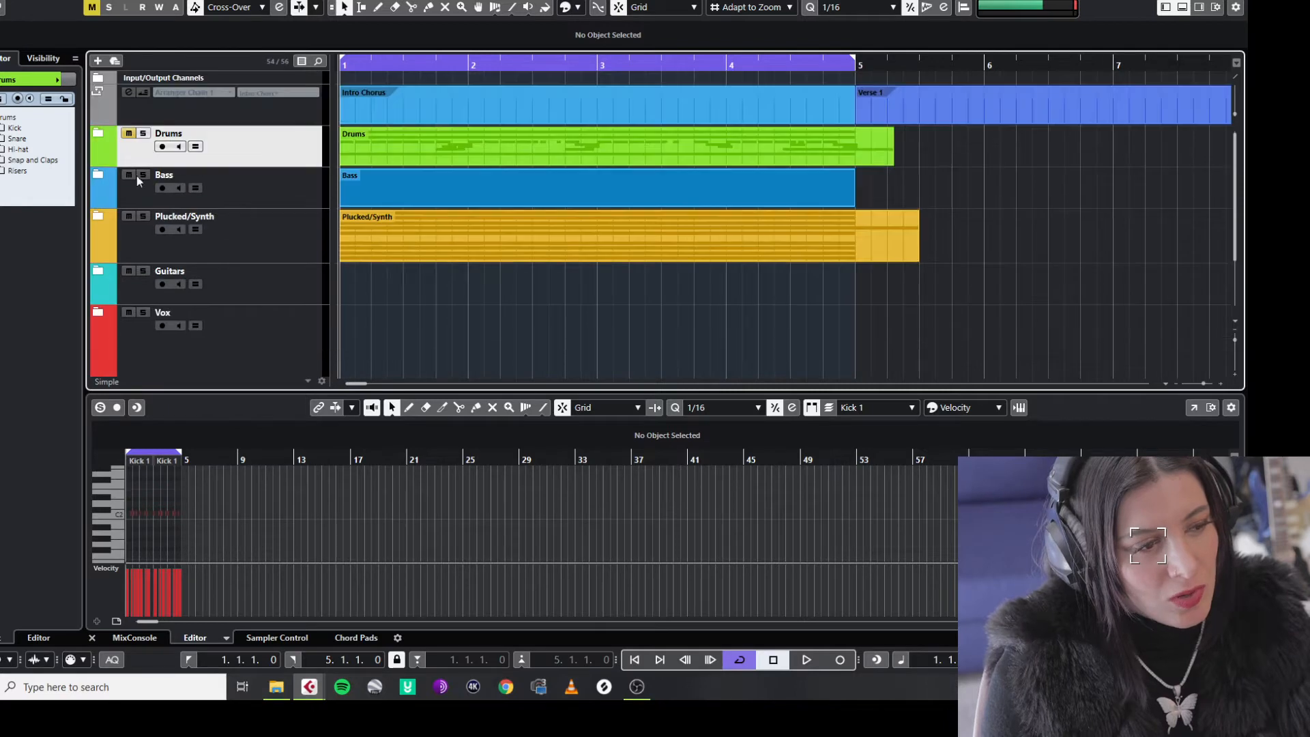
{"action": "left_click", "coordinate": [128, 175]}
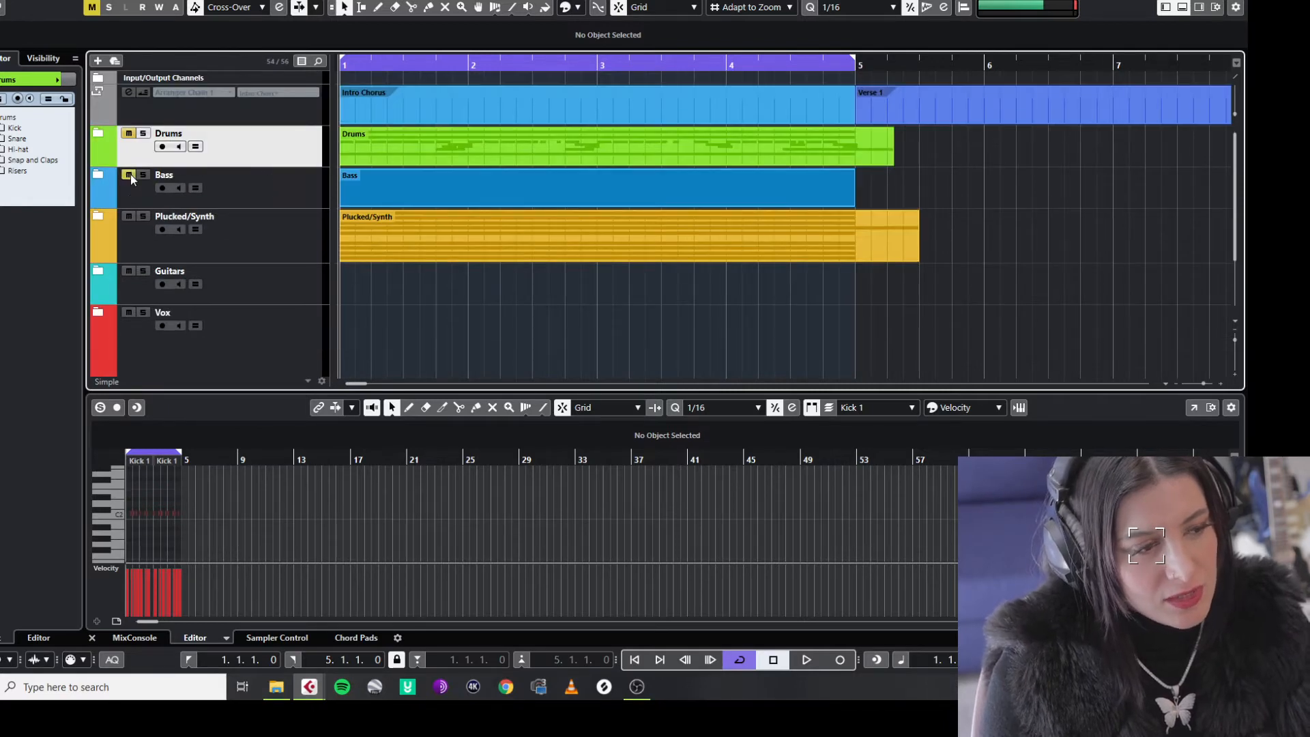
{"action": "left_click", "coordinate": [128, 216]}
{"action": "left_click", "coordinate": [128, 272]}
{"action": "left_click", "coordinate": [128, 313]}
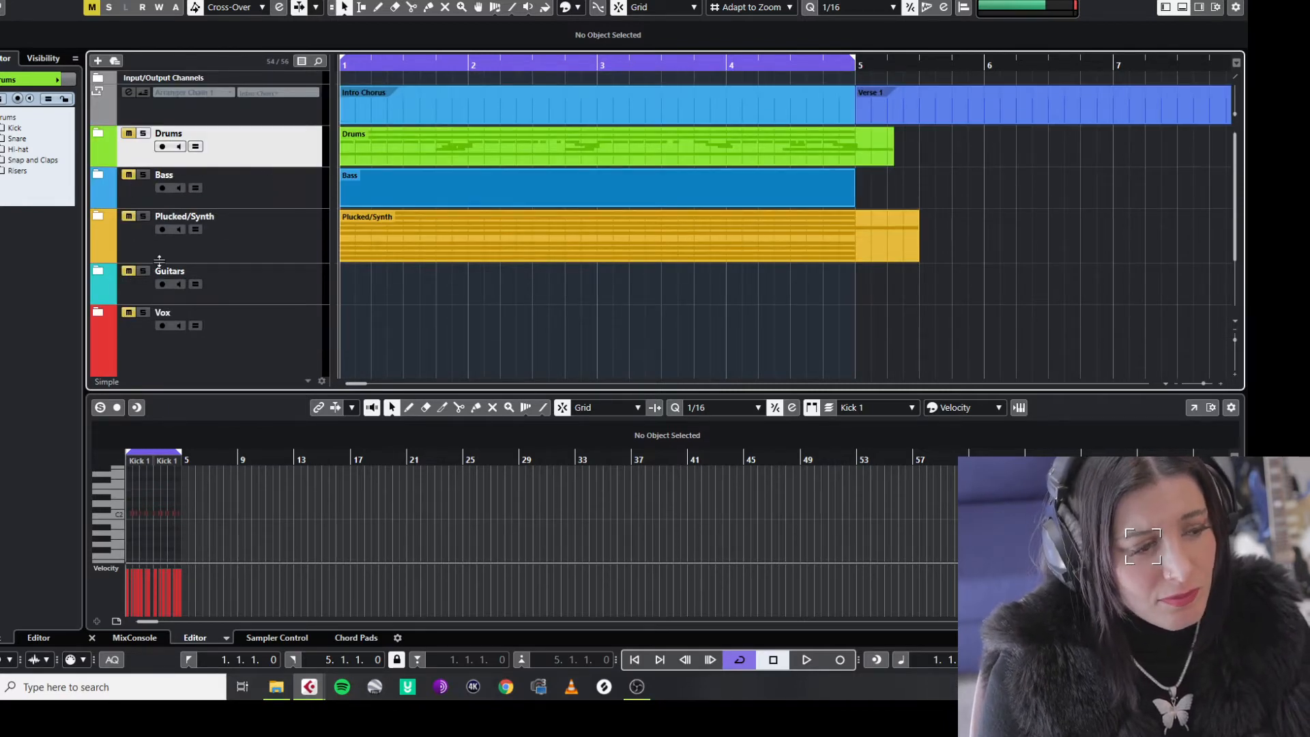
{"action": "scroll", "coordinate": [130, 301], "scroll_direction": "down", "scroll_amount": 2}
{"action": "scroll", "coordinate": [143, 239], "scroll_direction": "up", "scroll_amount": 2}
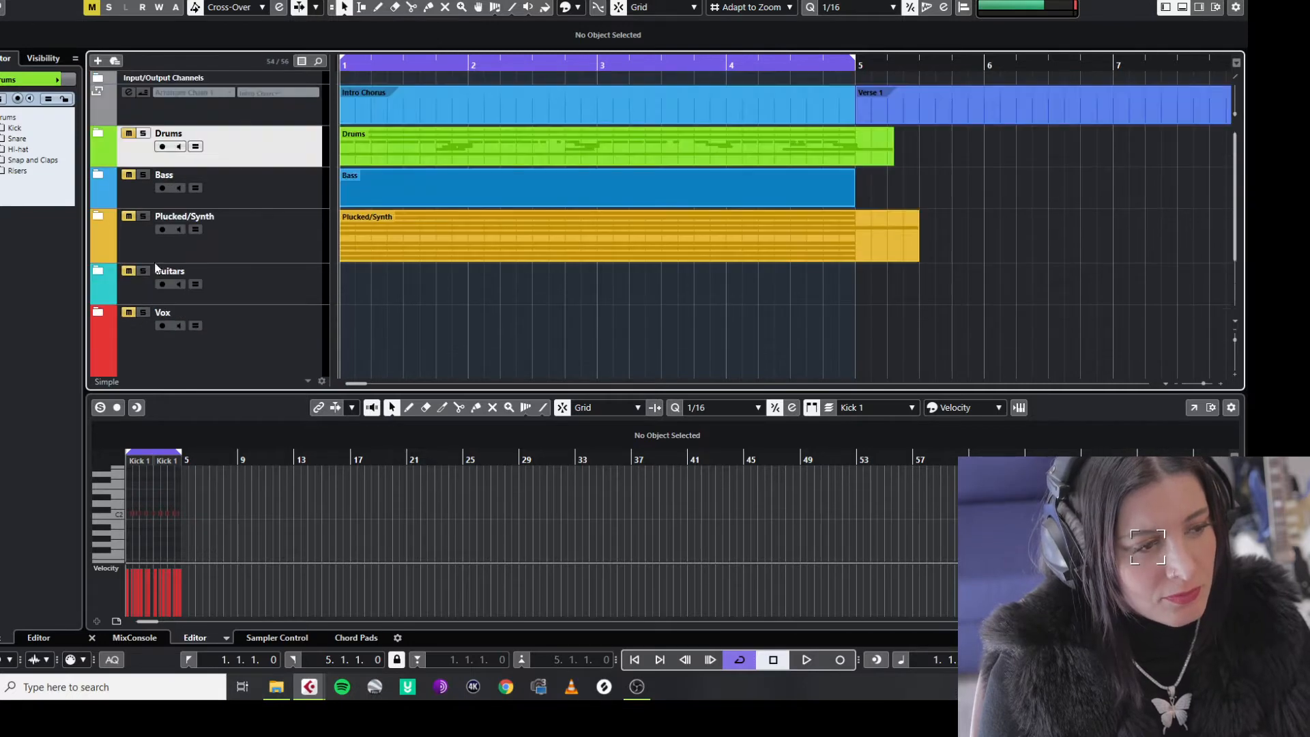
Examine the arranger track's song sections across the whole timeline, selecting Verse 1, Pre Chorus and Chorus 1 in turn.
{"action": "left_click", "coordinate": [194, 123]}
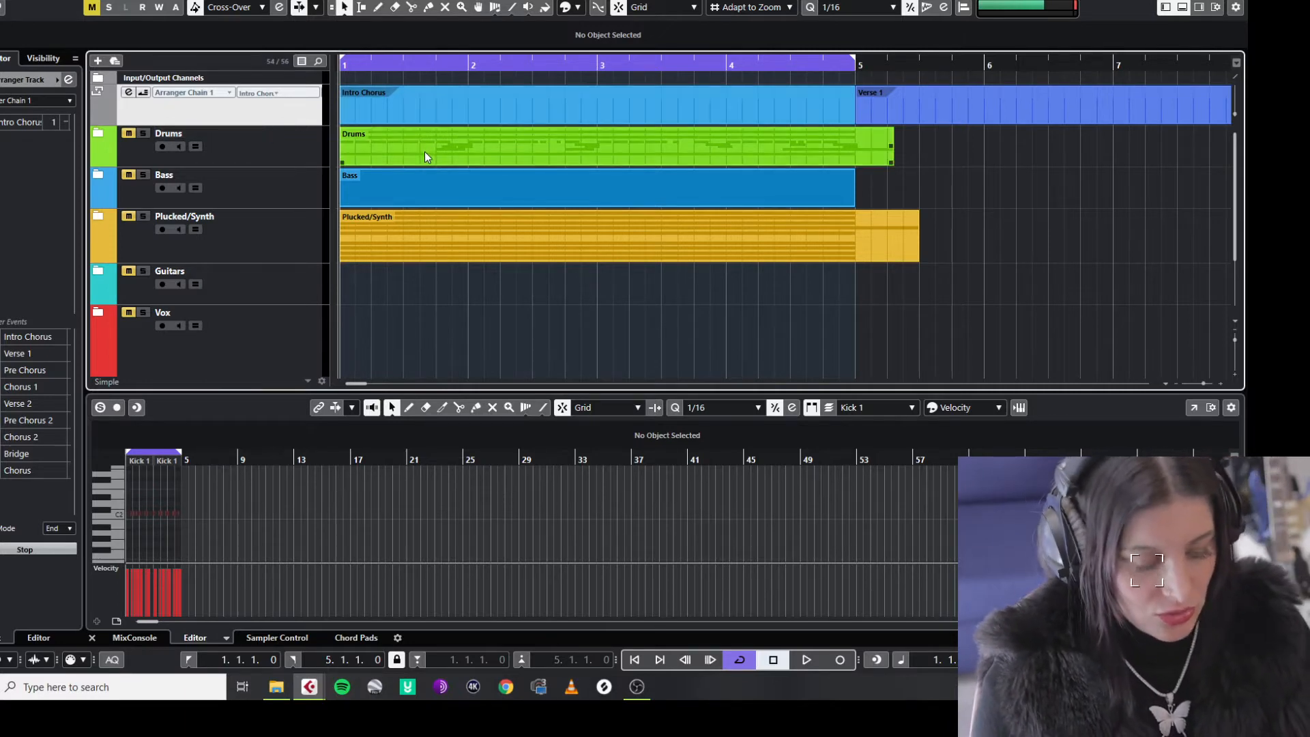
{"action": "key", "text": "g"}
{"action": "key", "text": "g"}
{"action": "key", "text": "g"}
{"action": "key", "text": "g"}
{"action": "key", "text": "g"}
{"action": "key", "text": "g"}
{"action": "key", "text": "g"}
{"action": "key", "text": "g"}
{"action": "key", "text": "g"}
{"action": "key", "text": "g"}
{"action": "key", "text": "g"}
{"action": "key", "text": "g"}
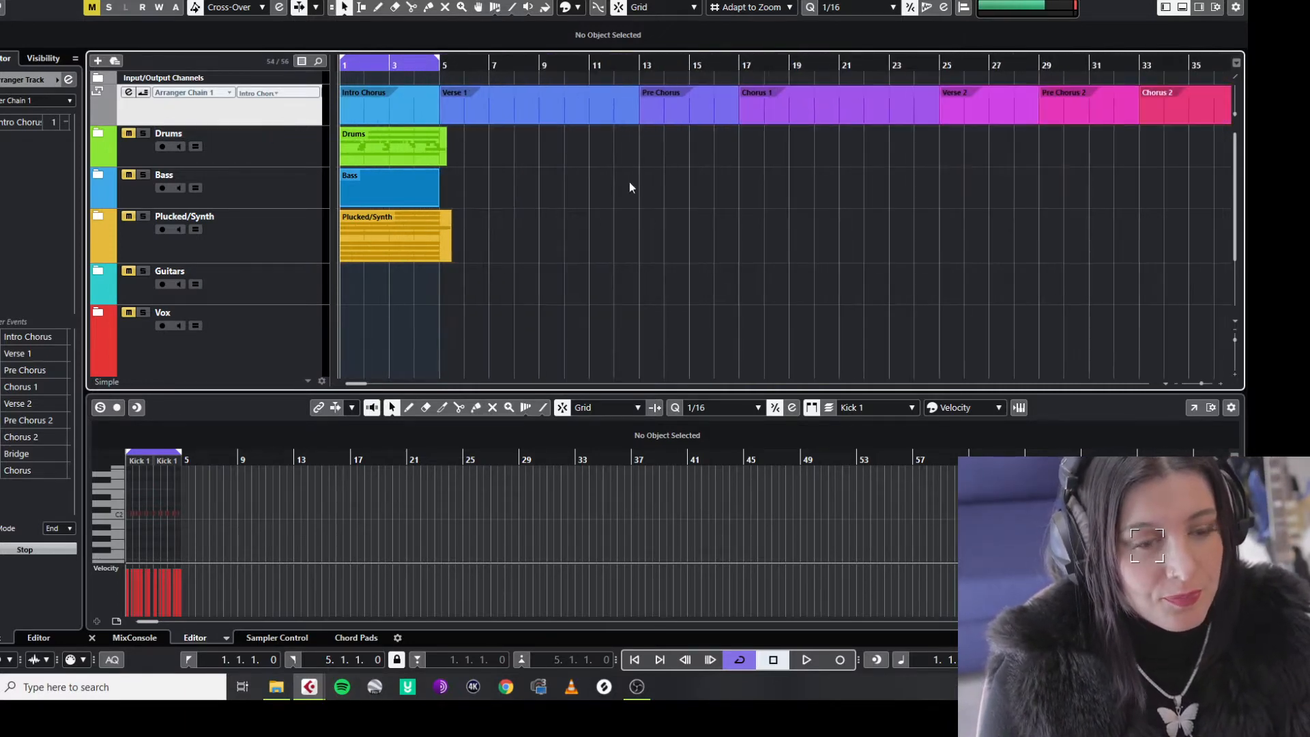
{"action": "left_click_drag", "start_coordinate": [1034, 150], "coordinate": [546, 138]}
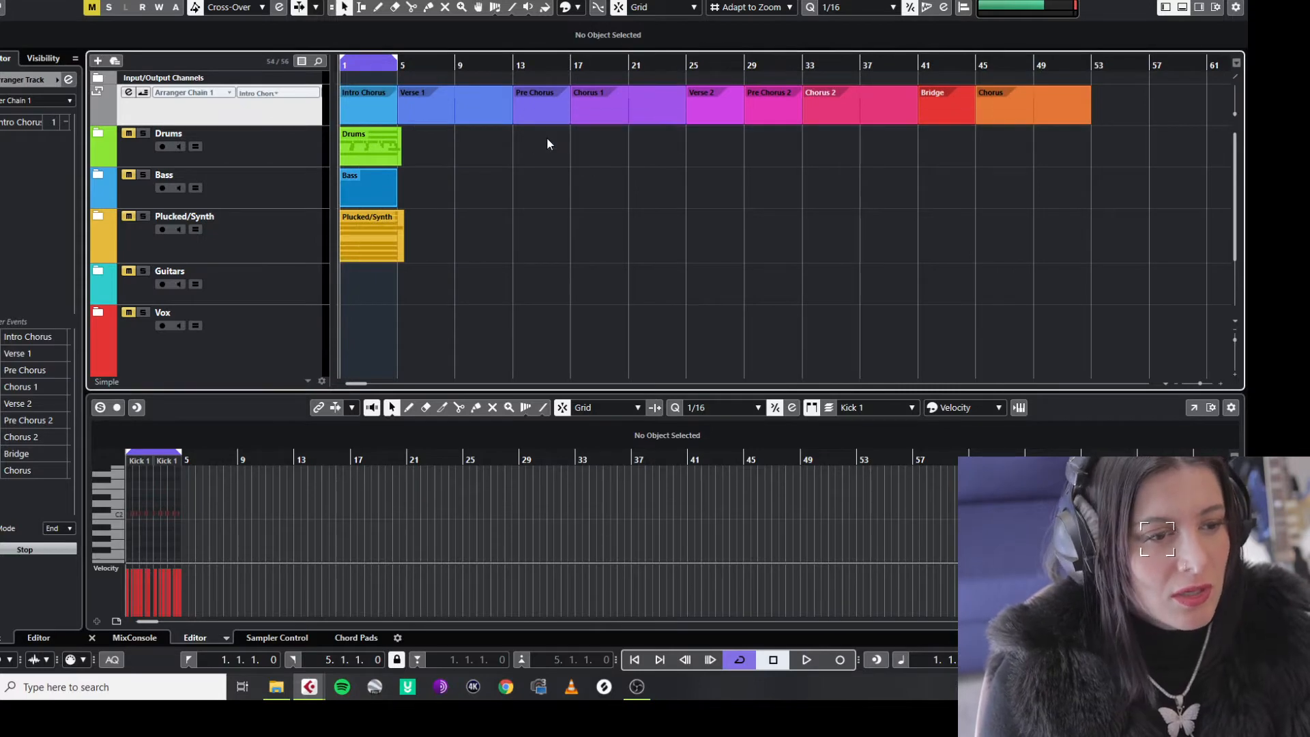
{"action": "left_click", "coordinate": [391, 118]}
{"action": "left_click", "coordinate": [406, 117]}
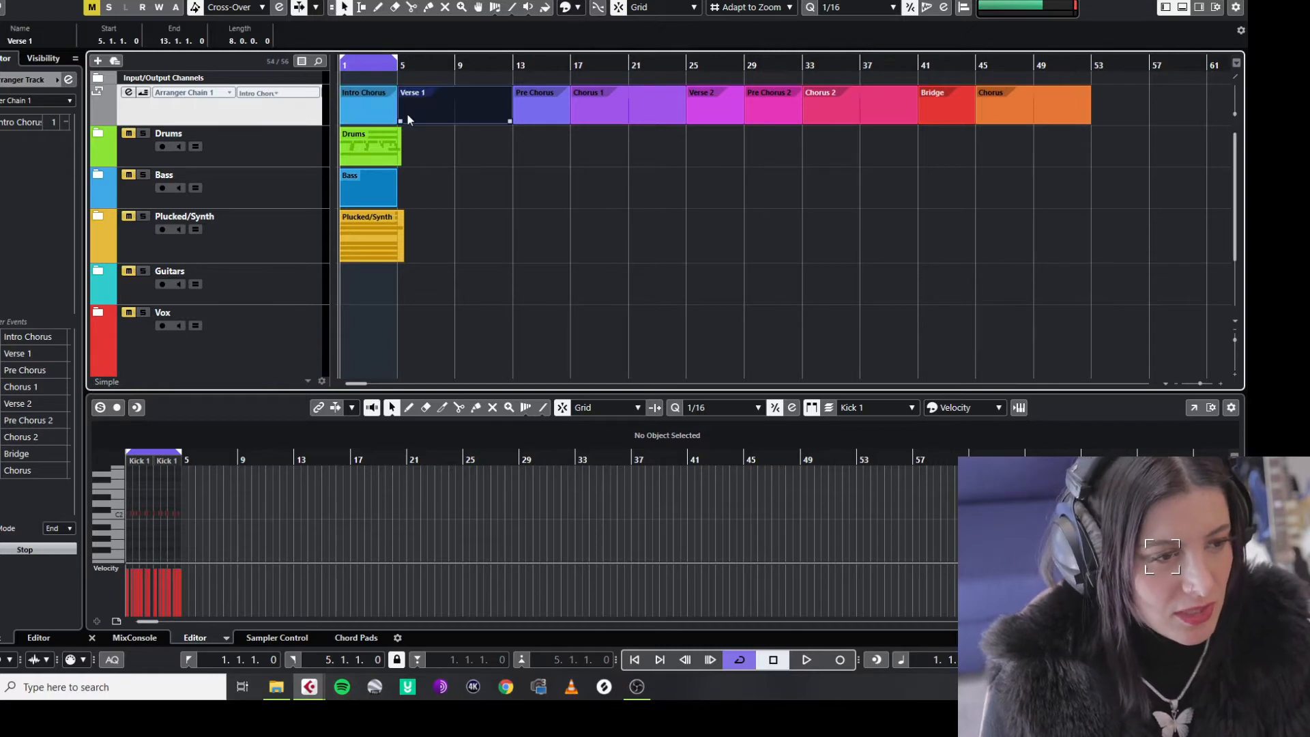
{"action": "left_click", "coordinate": [546, 107]}
{"action": "left_click", "coordinate": [608, 97]}
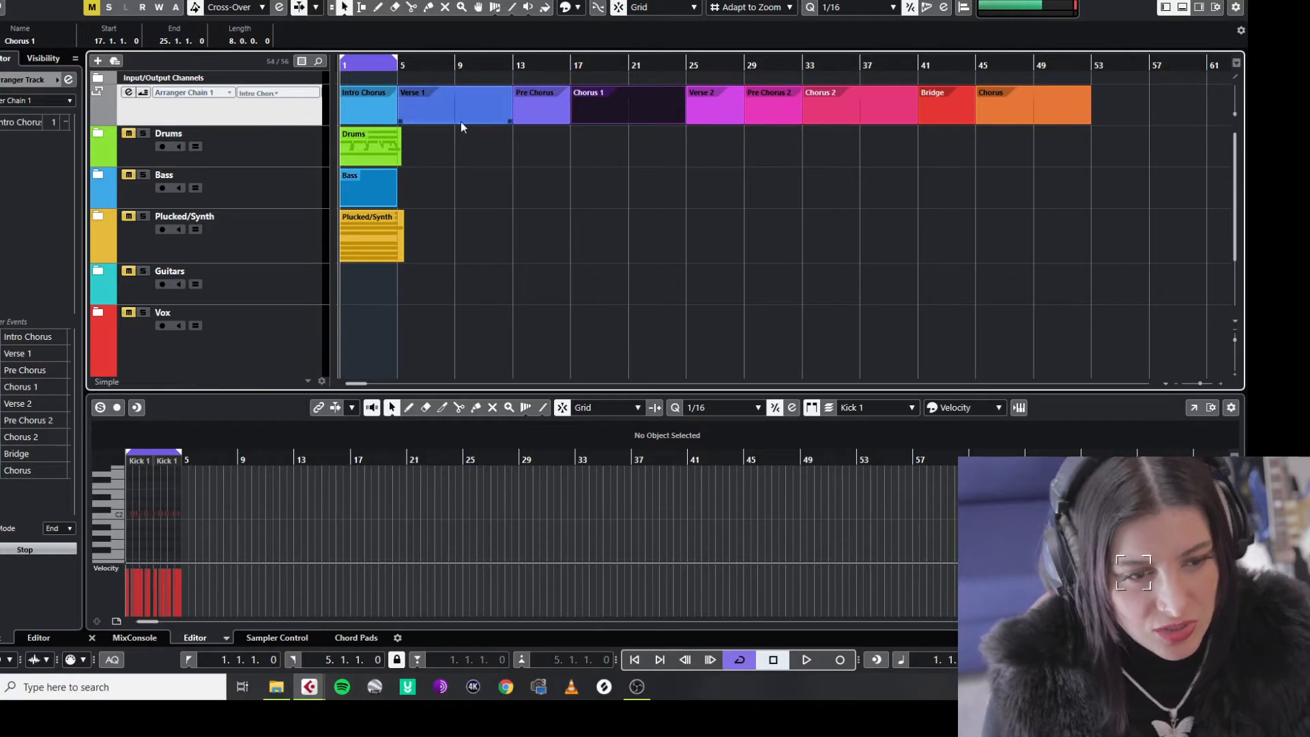
Expand the Drums folder and place the project cursor at bar 2 with the Intro Chorus filling the timeline.
{"action": "left_click", "coordinate": [287, 153]}
{"action": "left_click", "coordinate": [104, 137]}
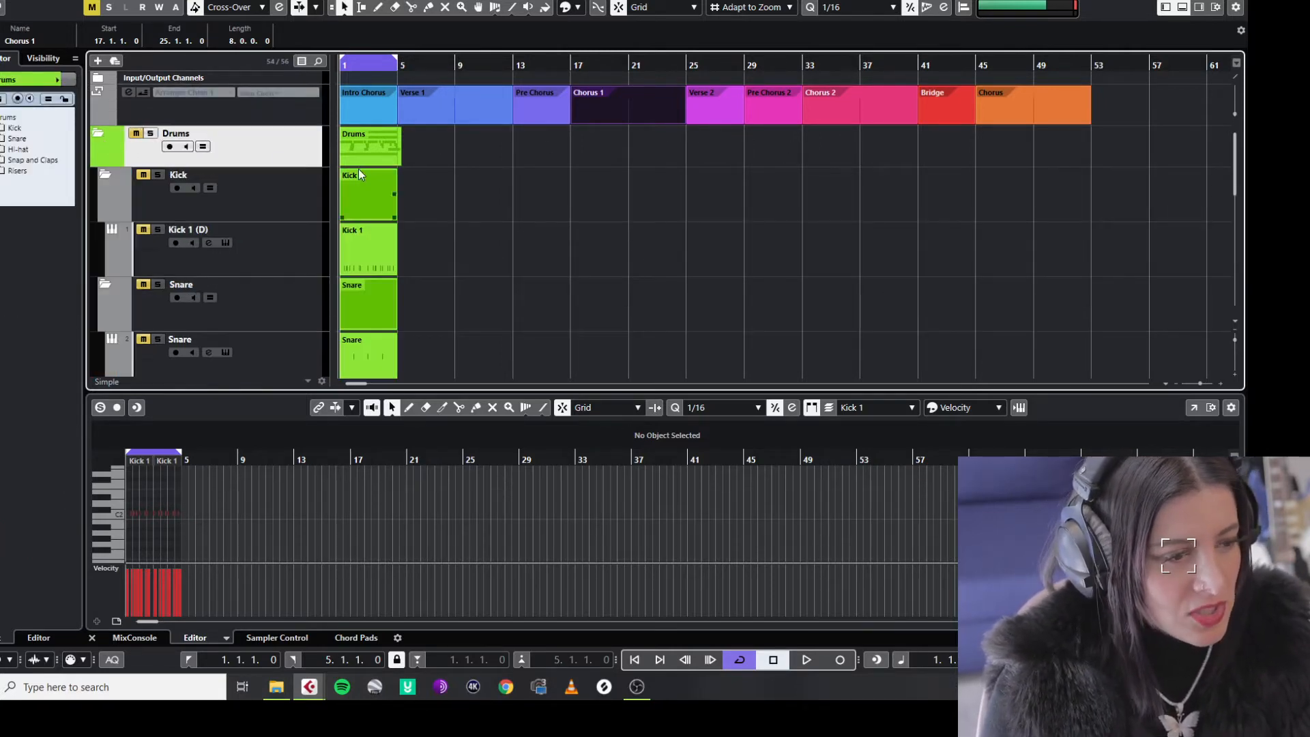
{"action": "left_click", "coordinate": [351, 66]}
{"action": "left_click_drag", "start_coordinate": [350, 66], "coordinate": [412, 170]}
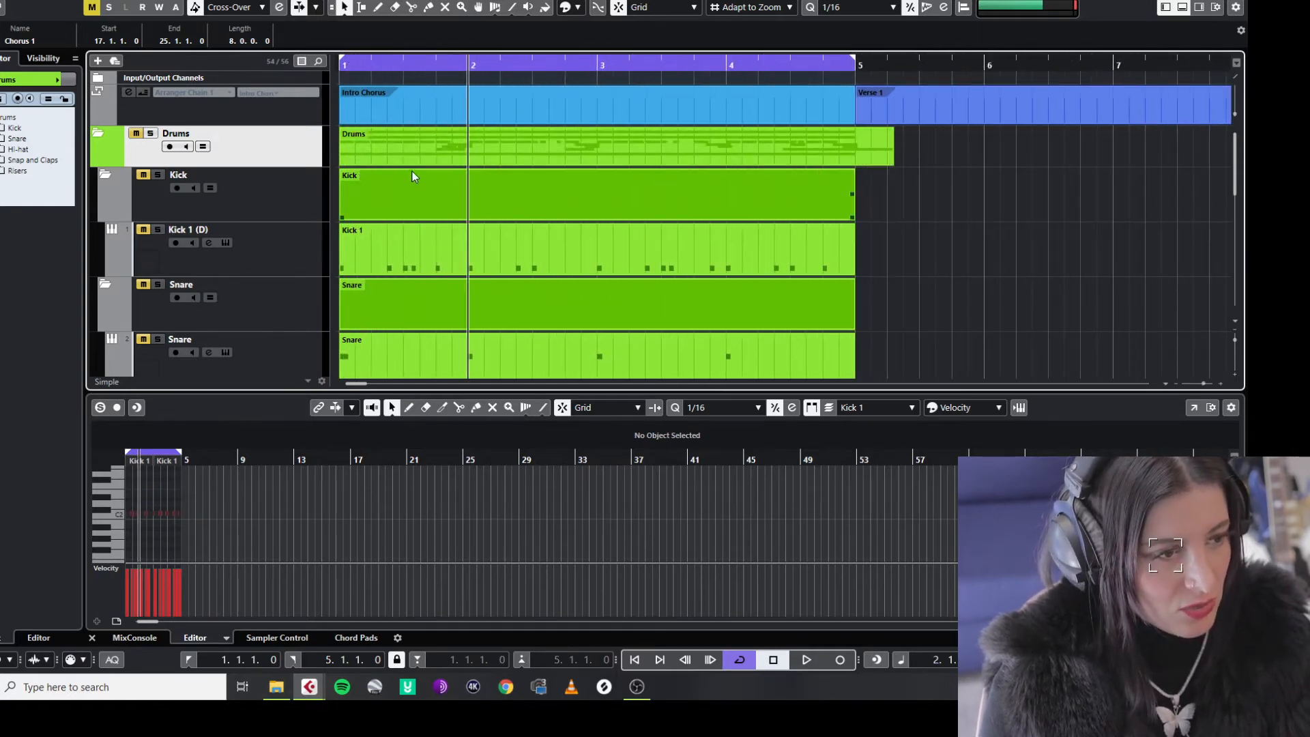
{"action": "left_click", "coordinate": [99, 136]}
{"action": "left_click", "coordinate": [97, 136]}
Hide the lower editor zone so more of the drum tracks fit in the project view.
{"action": "scroll", "coordinate": [202, 203], "scroll_direction": "down", "scroll_amount": 2}
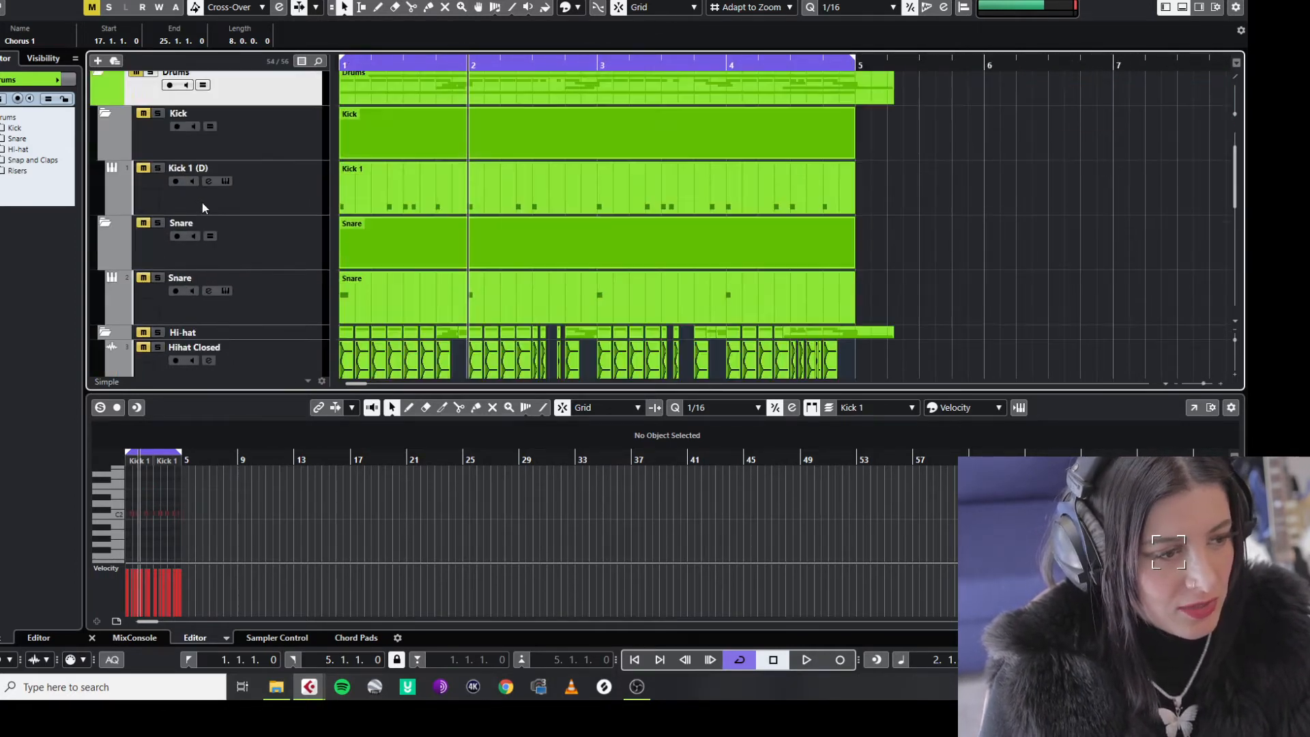
{"action": "scroll", "coordinate": [300, 226], "scroll_direction": "up", "scroll_amount": 2}
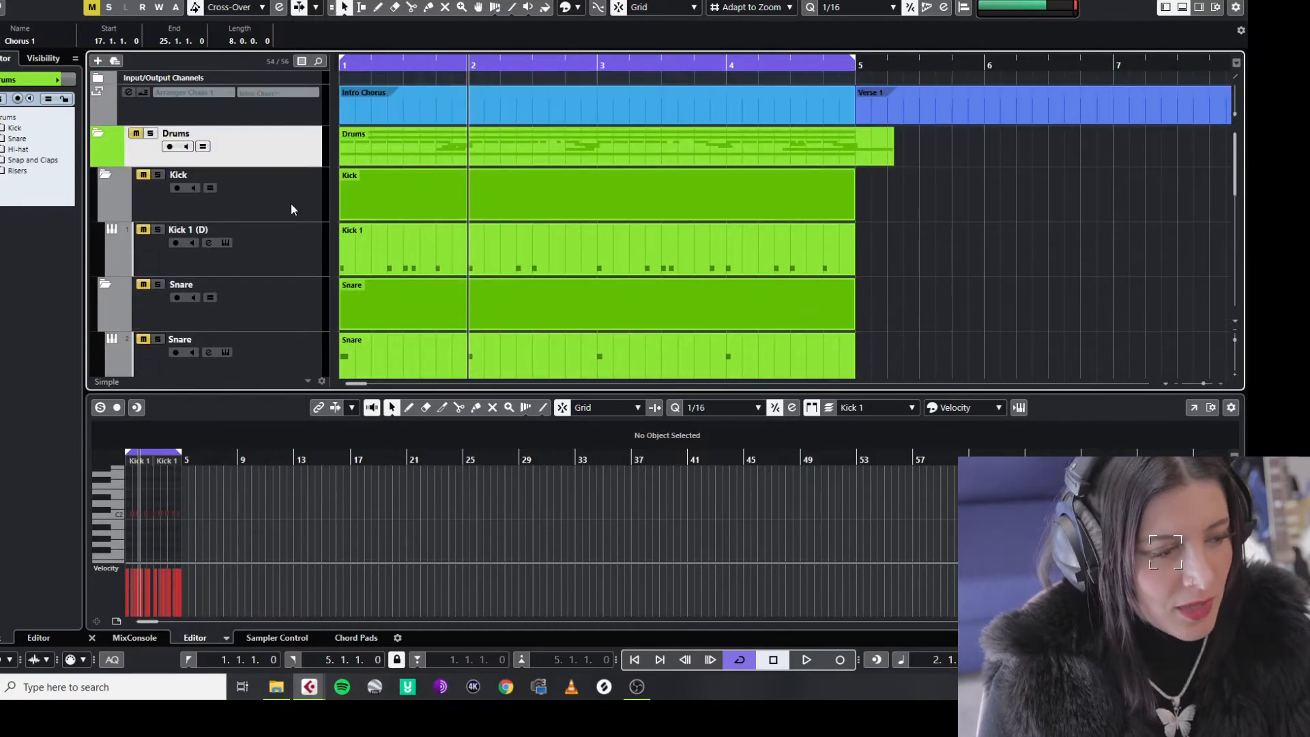
{"action": "scroll", "coordinate": [293, 208], "scroll_direction": "down", "scroll_amount": 3}
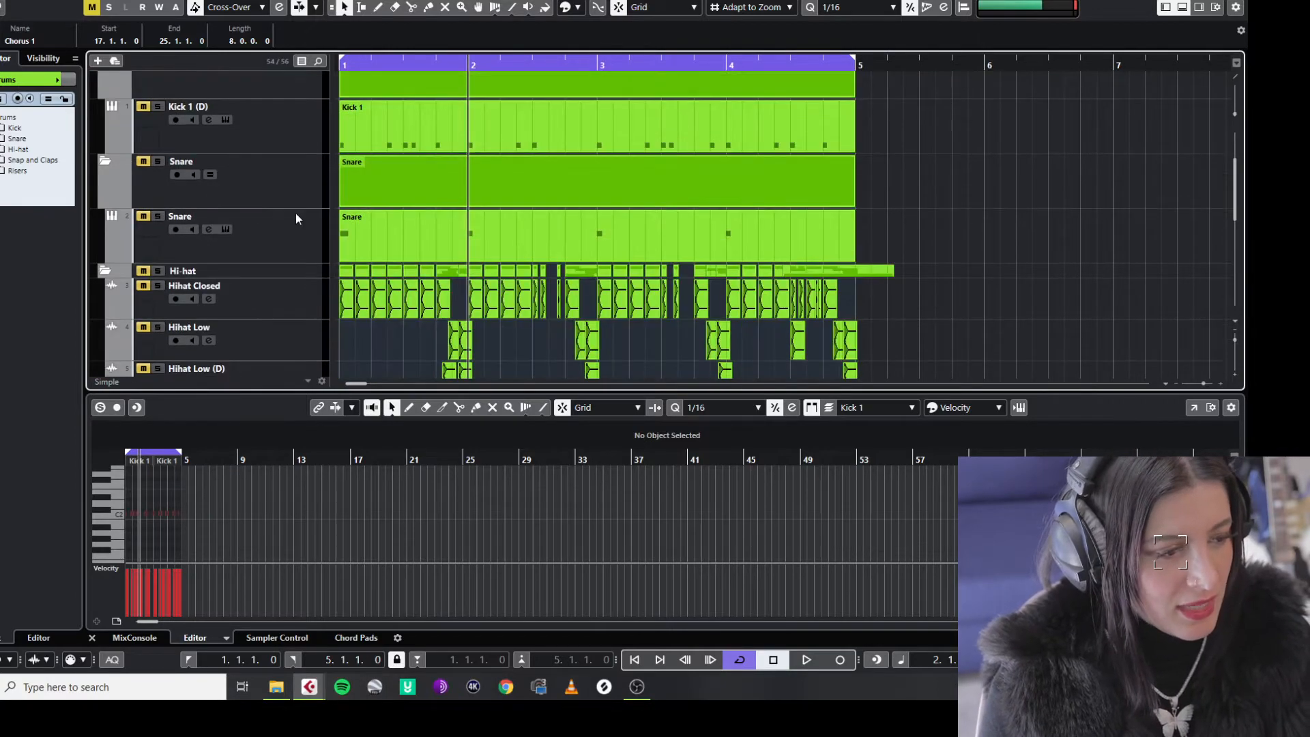
{"action": "scroll", "coordinate": [297, 213], "scroll_direction": "down", "scroll_amount": 2}
{"action": "left_click", "coordinate": [1183, 8]}
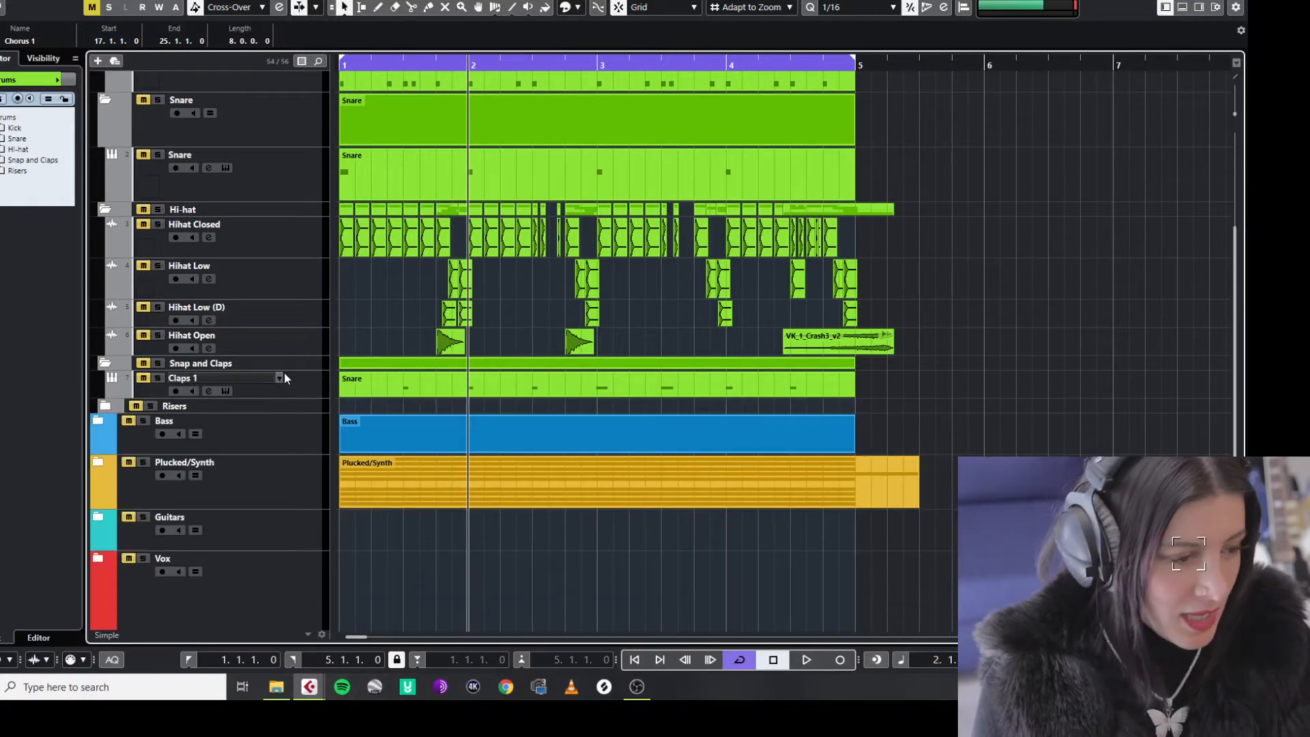
{"action": "scroll", "coordinate": [294, 411], "scroll_direction": "up", "scroll_amount": 5}
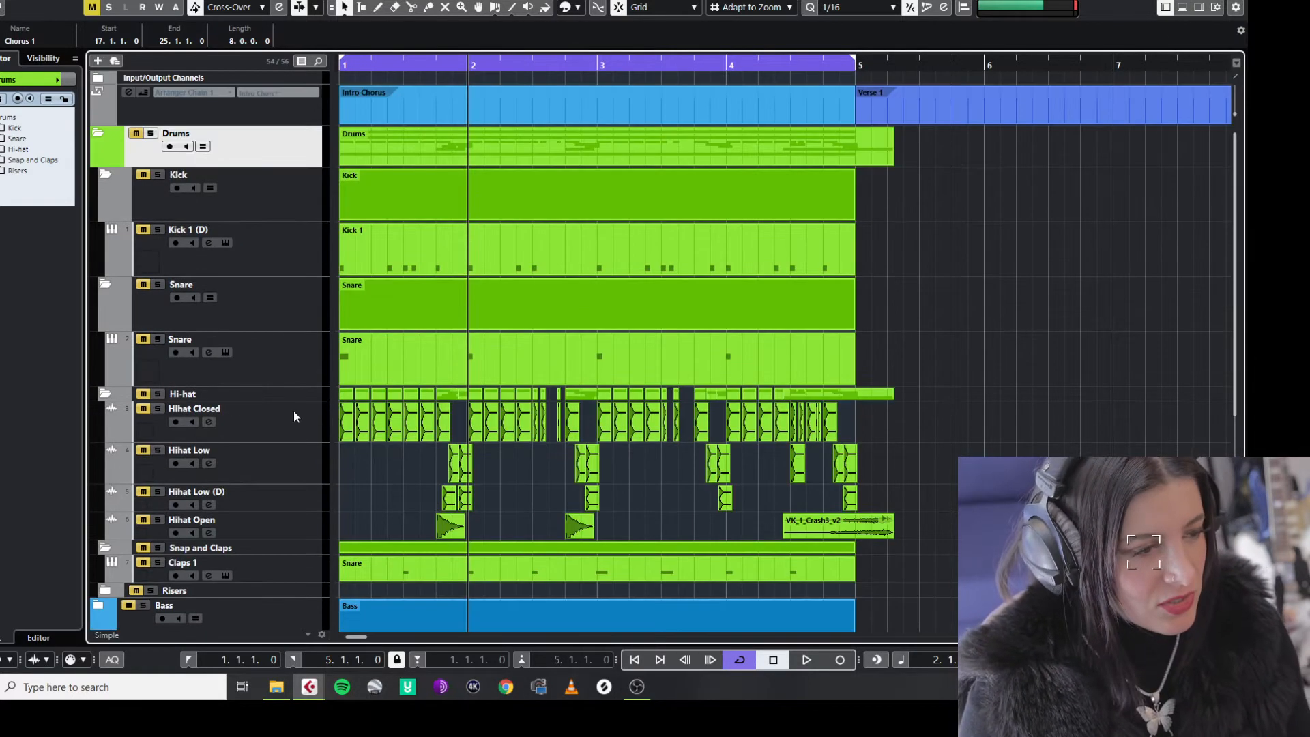
View the Groove Agent SE instrument on the Kick 1 (D) track and check its preset browser without changing the kit.
{"action": "left_click", "coordinate": [296, 192]}
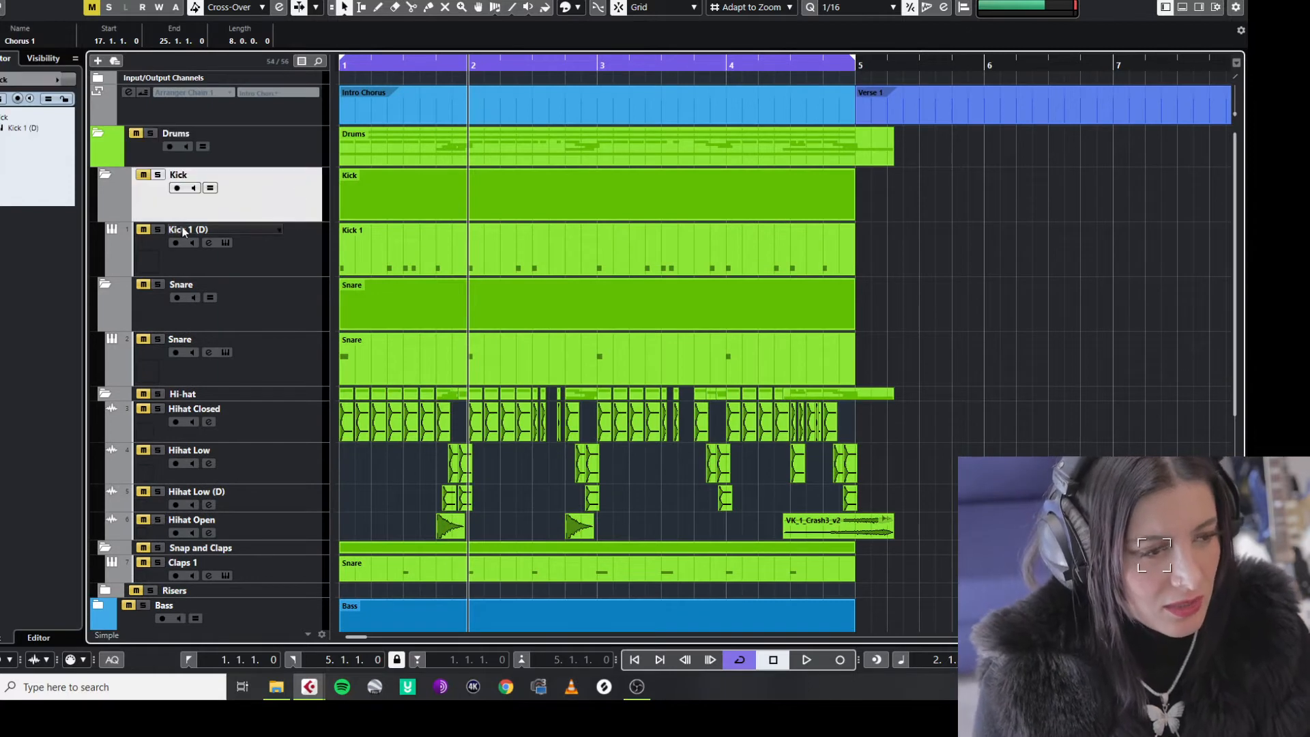
{"action": "left_click", "coordinate": [249, 255]}
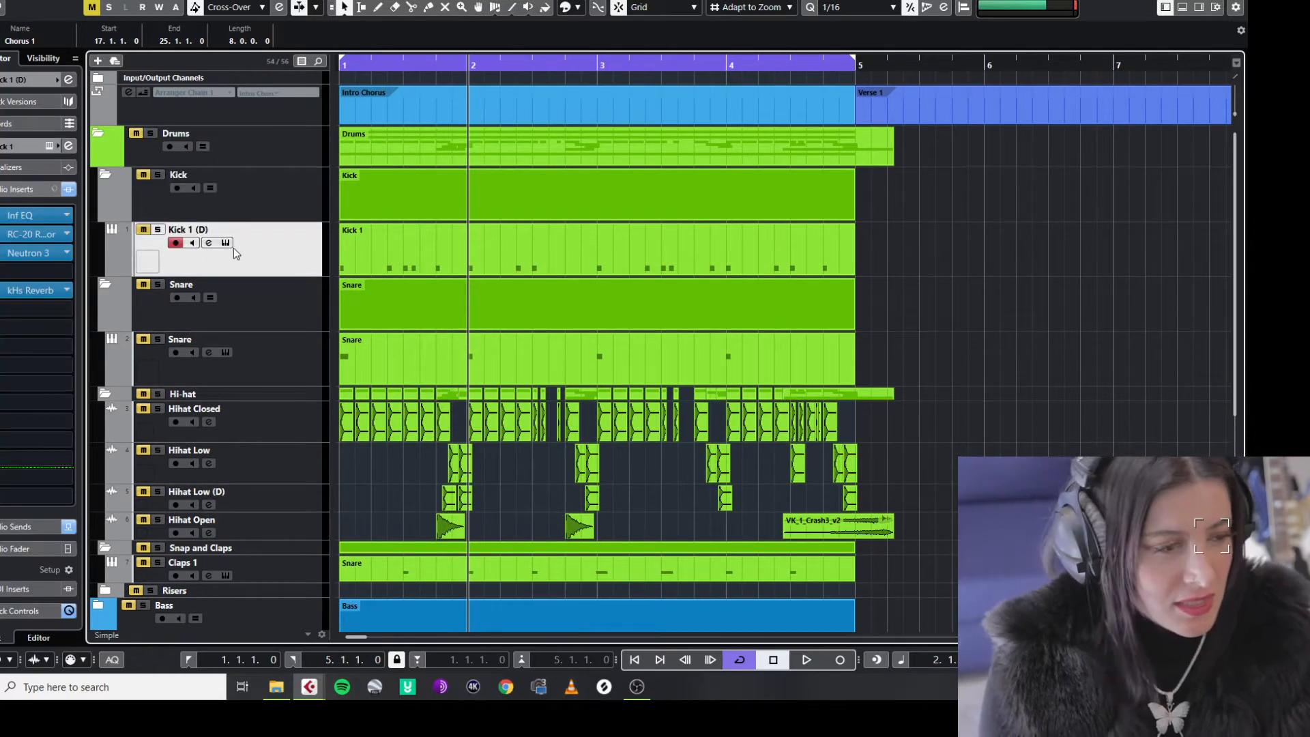
{"action": "left_click", "coordinate": [227, 244]}
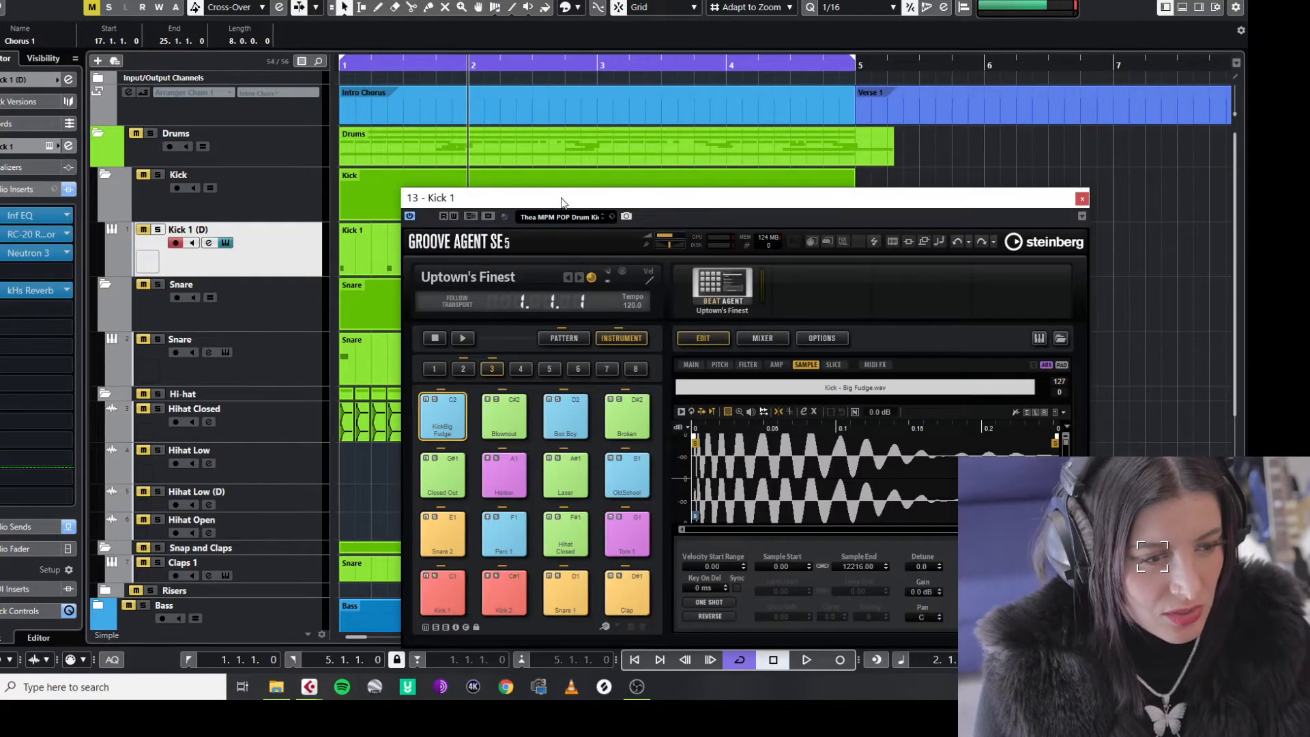
{"action": "left_click_drag", "start_coordinate": [563, 202], "coordinate": [658, 143]}
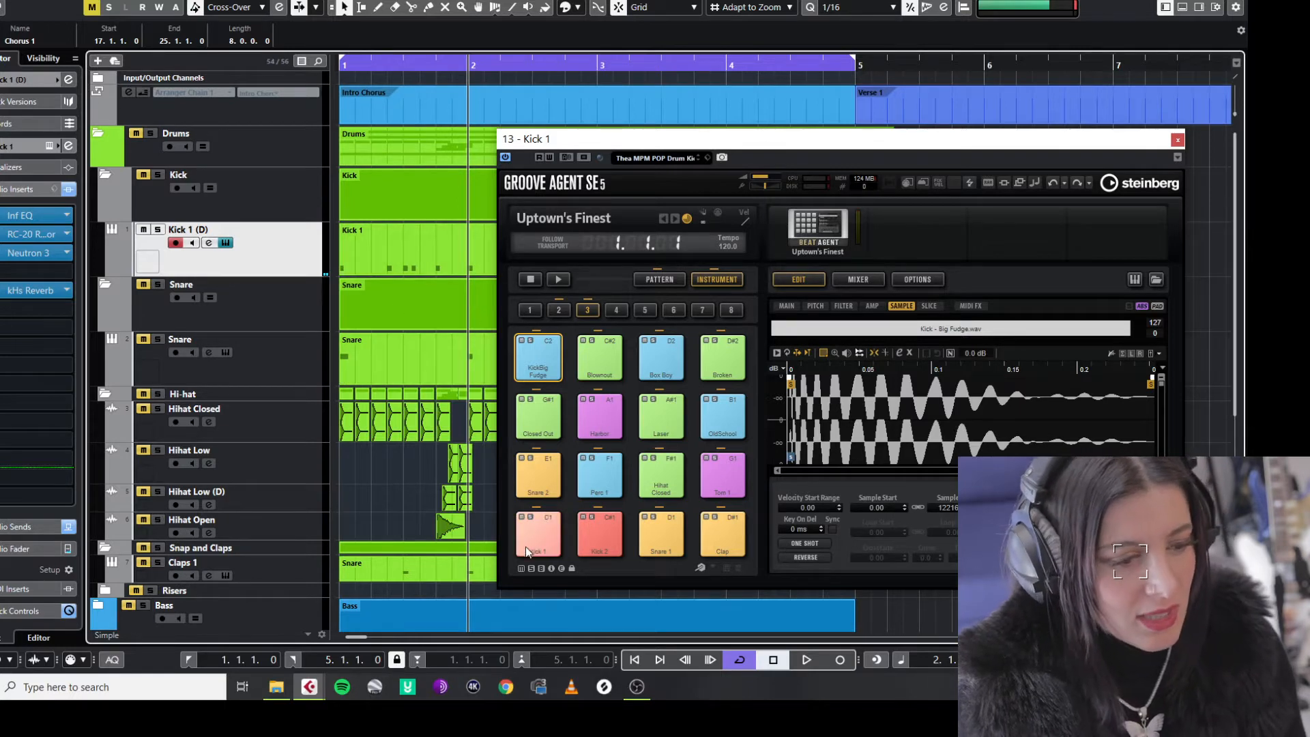
{"action": "left_click", "coordinate": [691, 161]}
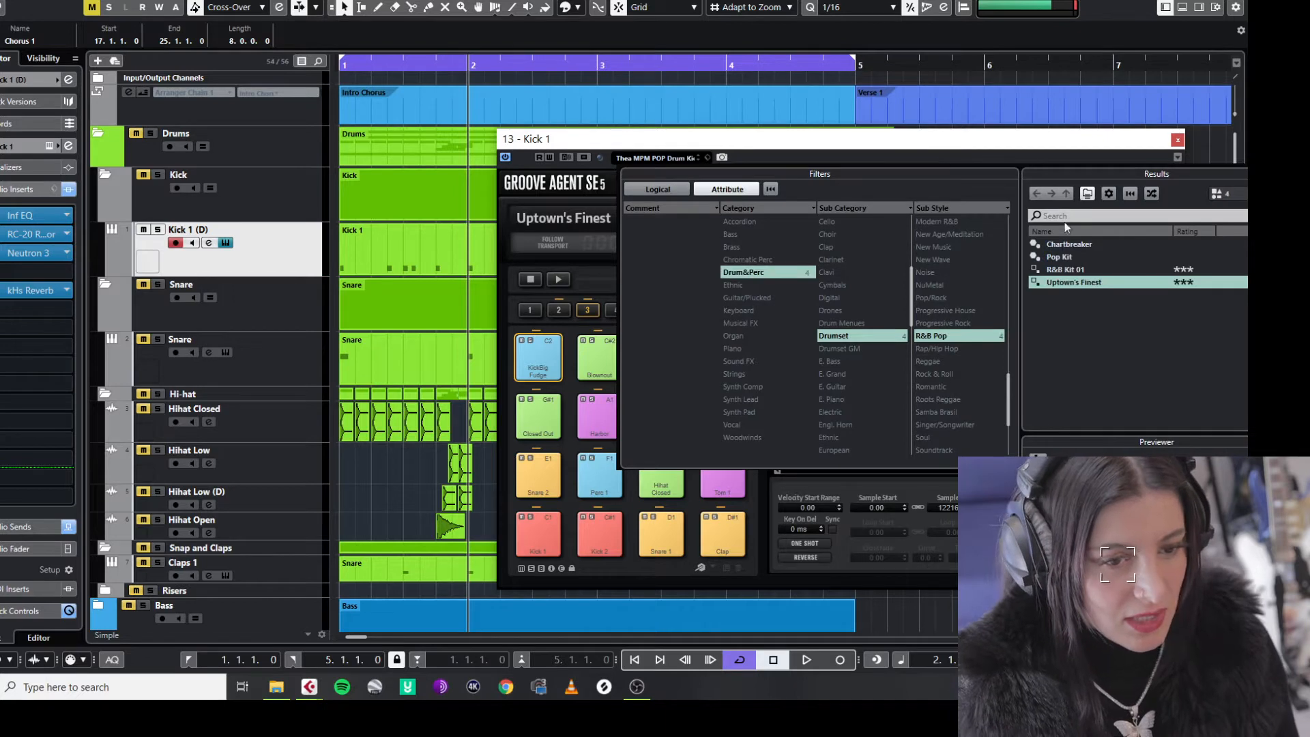
{"action": "left_click", "coordinate": [670, 160]}
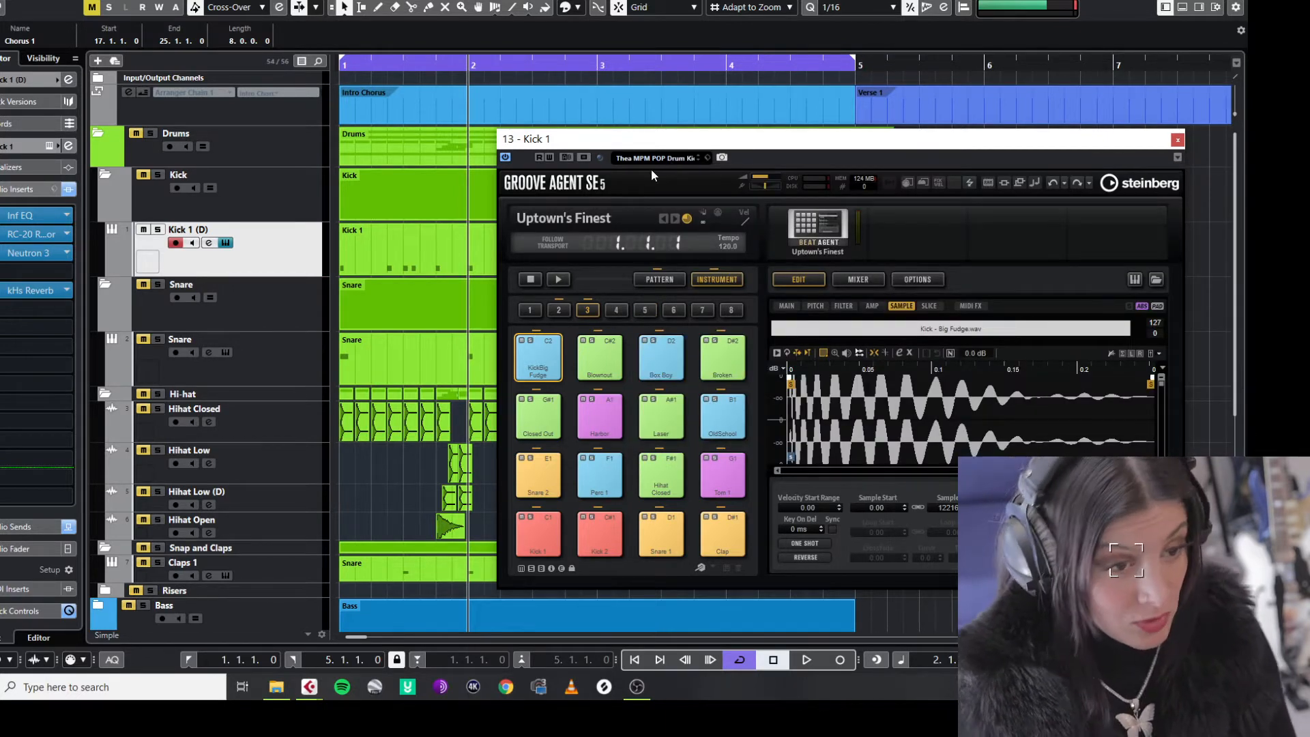
{"action": "left_click", "coordinate": [1177, 140]}
Unmute the Snare folder and its track, and view the Snare track's Groove Agent SE instrument.
{"action": "left_click", "coordinate": [158, 302]}
{"action": "left_click", "coordinate": [158, 284]}
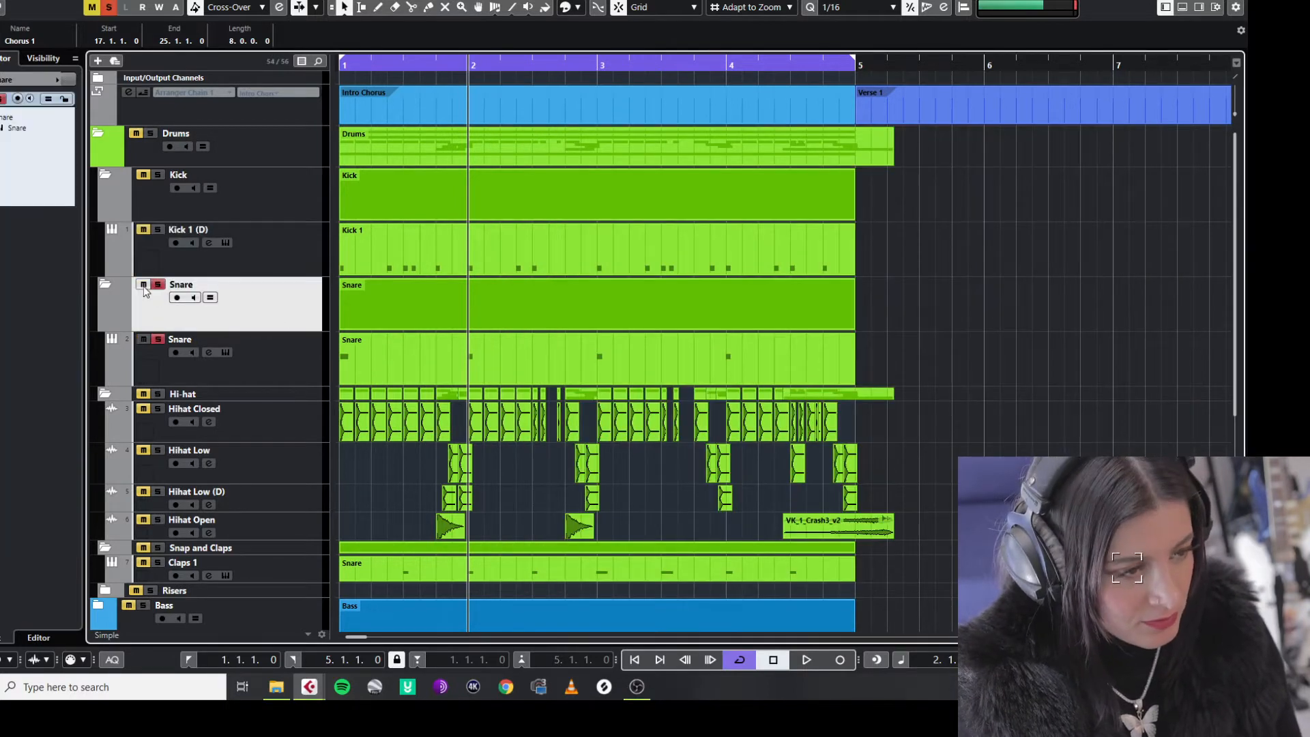
{"action": "left_click", "coordinate": [158, 284]}
{"action": "left_click", "coordinate": [254, 362]}
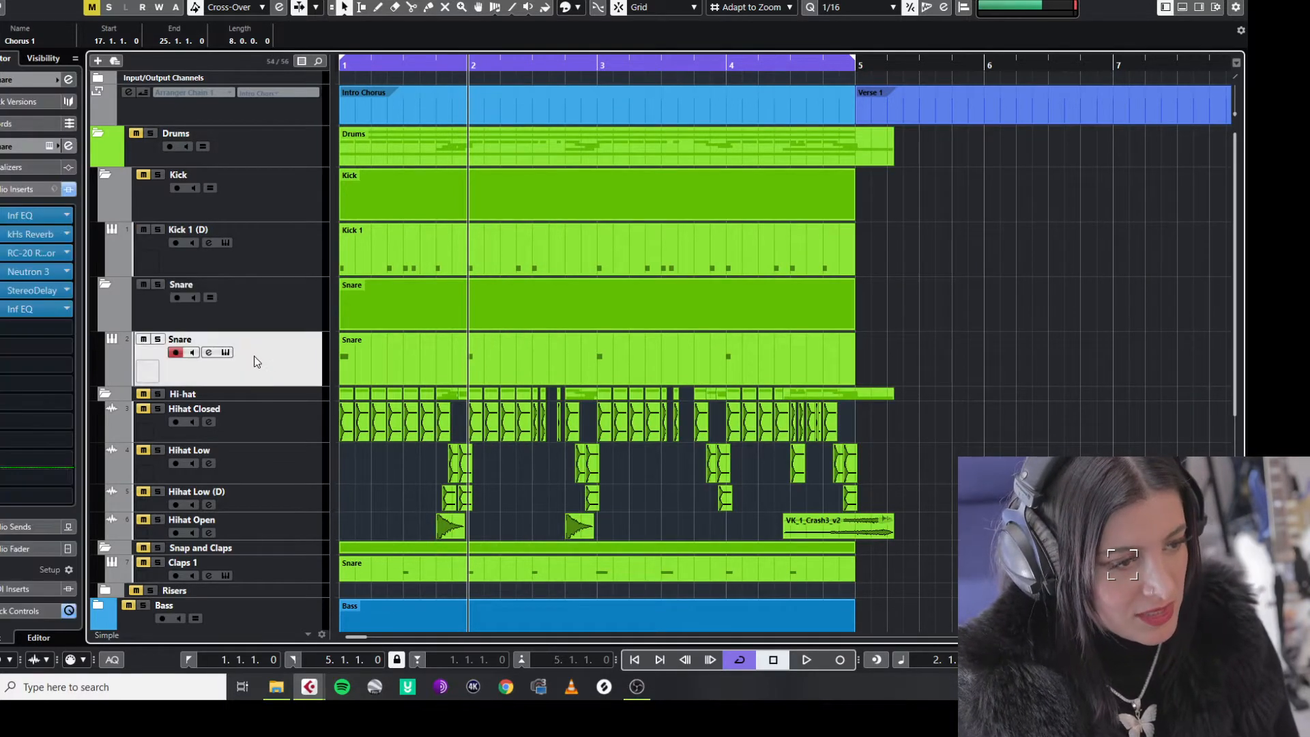
{"action": "left_click", "coordinate": [226, 352]}
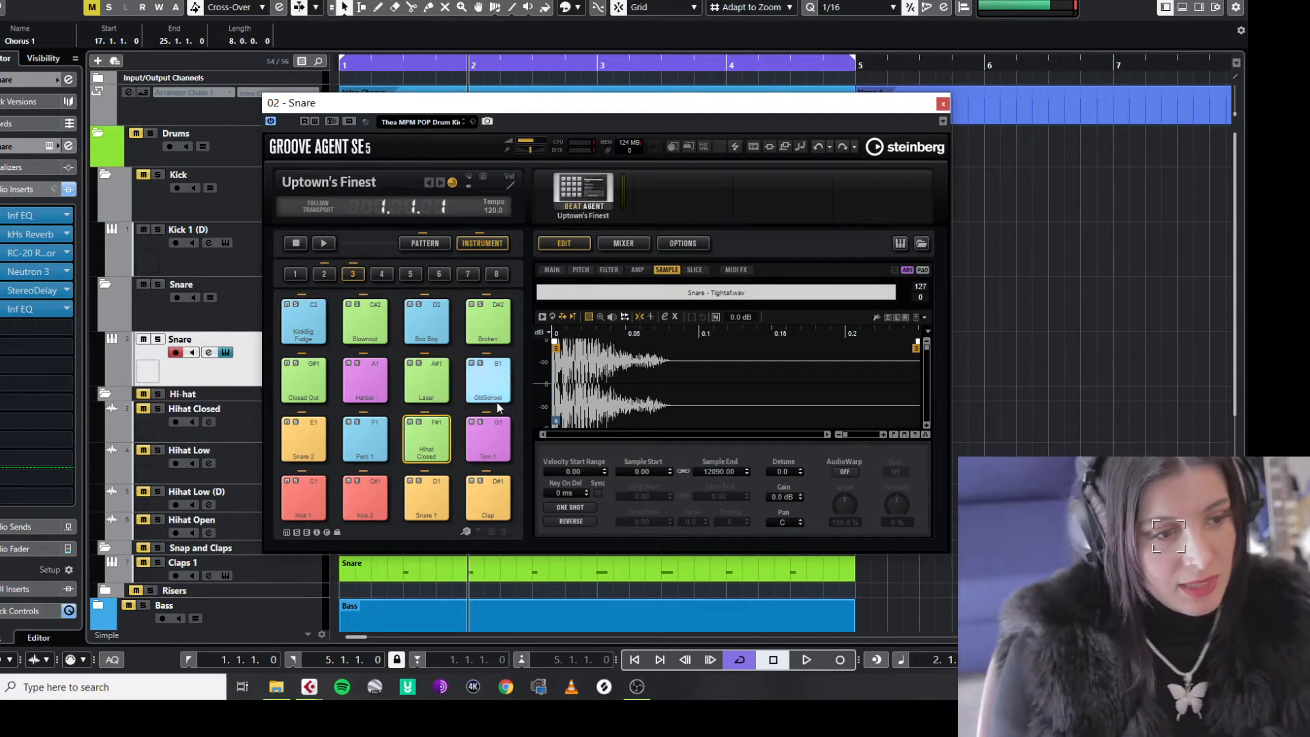
{"action": "left_click", "coordinate": [943, 103]}
Unmute the Hihat Closed and Claps 1 tracks in the Drums folder.
{"action": "scroll", "coordinate": [293, 334], "scroll_direction": "down", "scroll_amount": 3}
{"action": "left_click", "coordinate": [293, 315]}
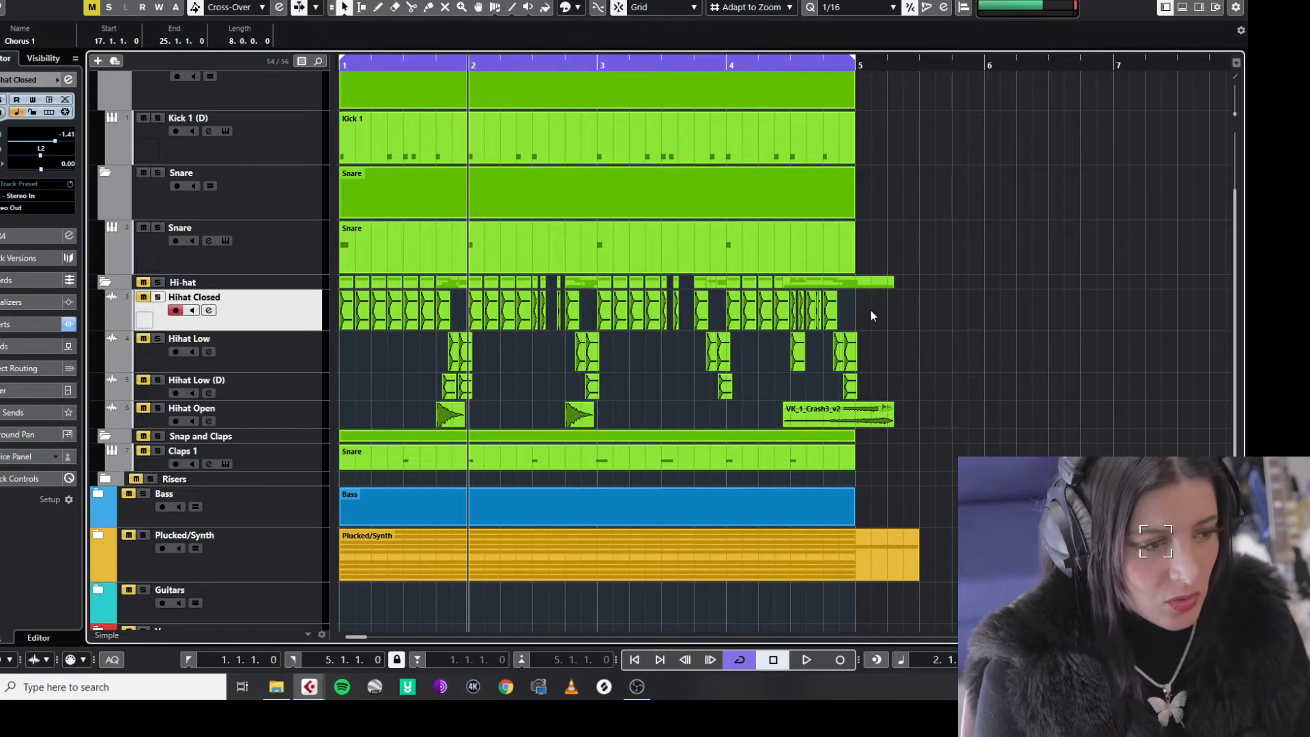
{"action": "left_click", "coordinate": [143, 297]}
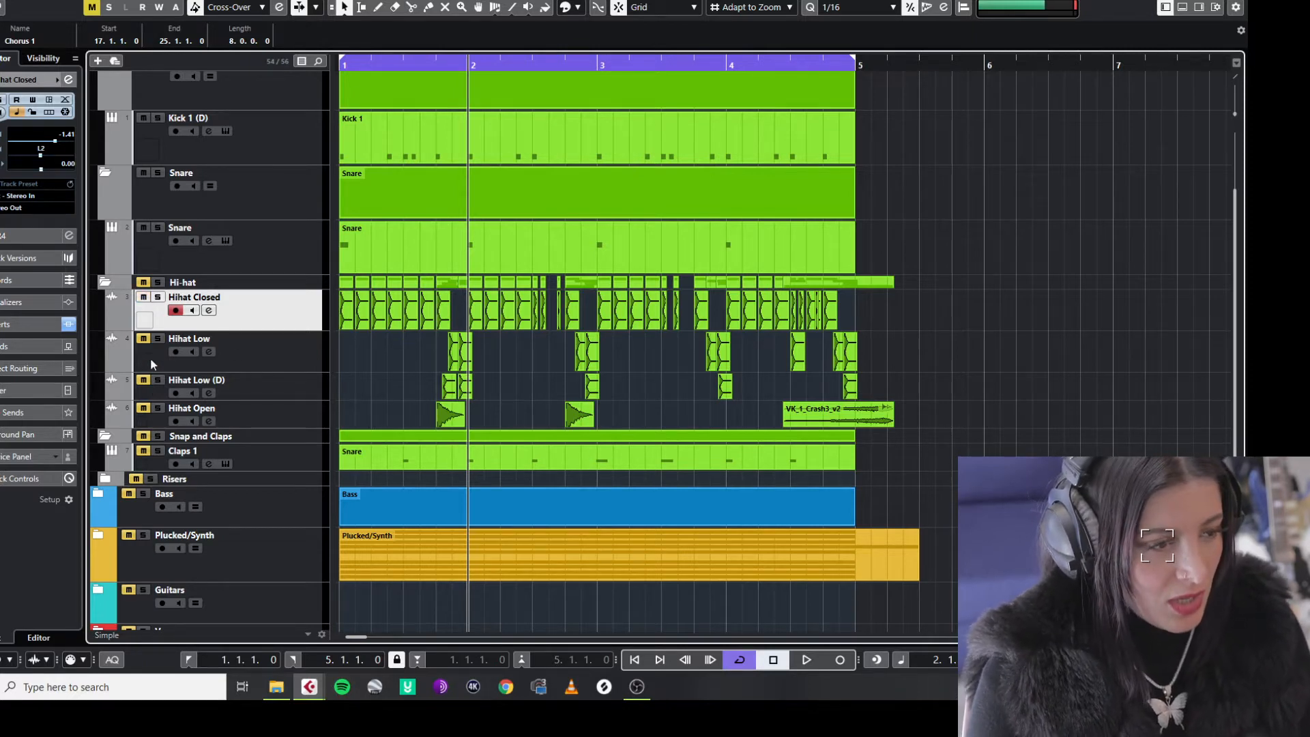
{"action": "left_click", "coordinate": [143, 450]}
{"action": "left_click", "coordinate": [219, 466]}
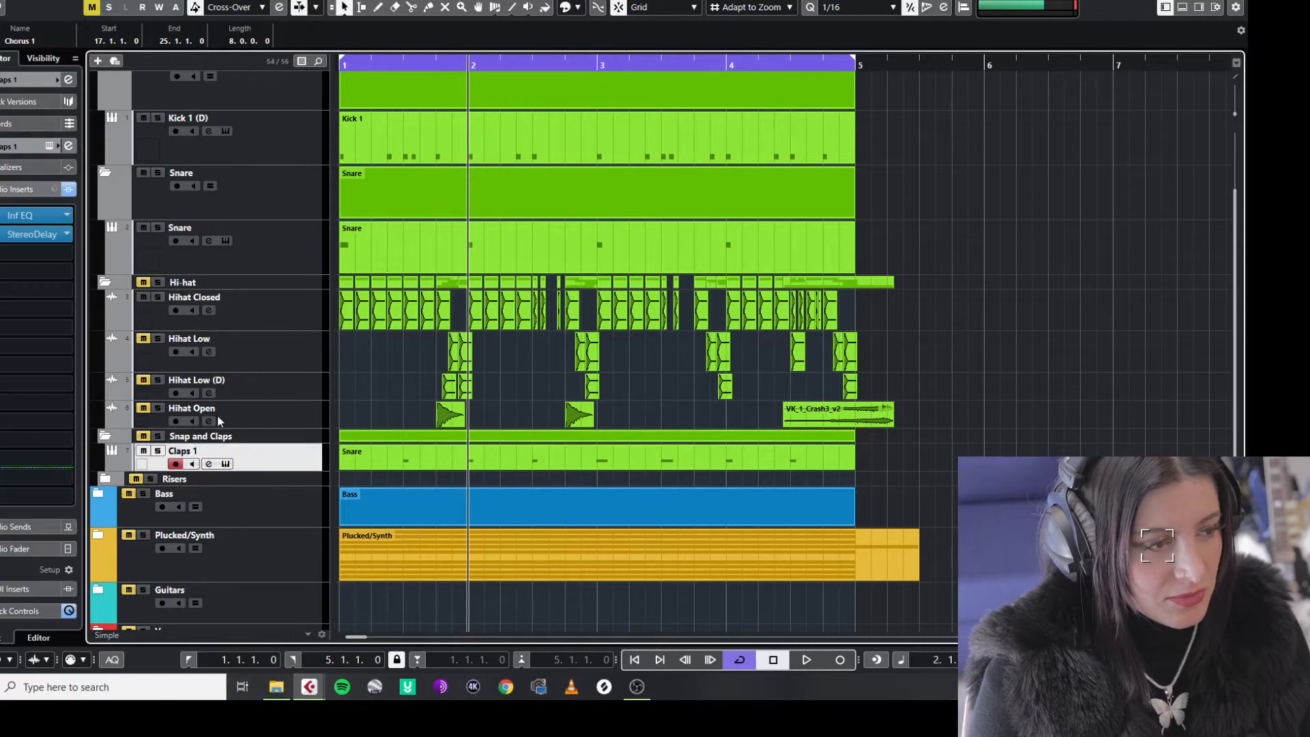
{"action": "left_click", "coordinate": [352, 461]}
{"action": "scroll", "coordinate": [352, 451], "scroll_direction": "up", "scroll_amount": 3}
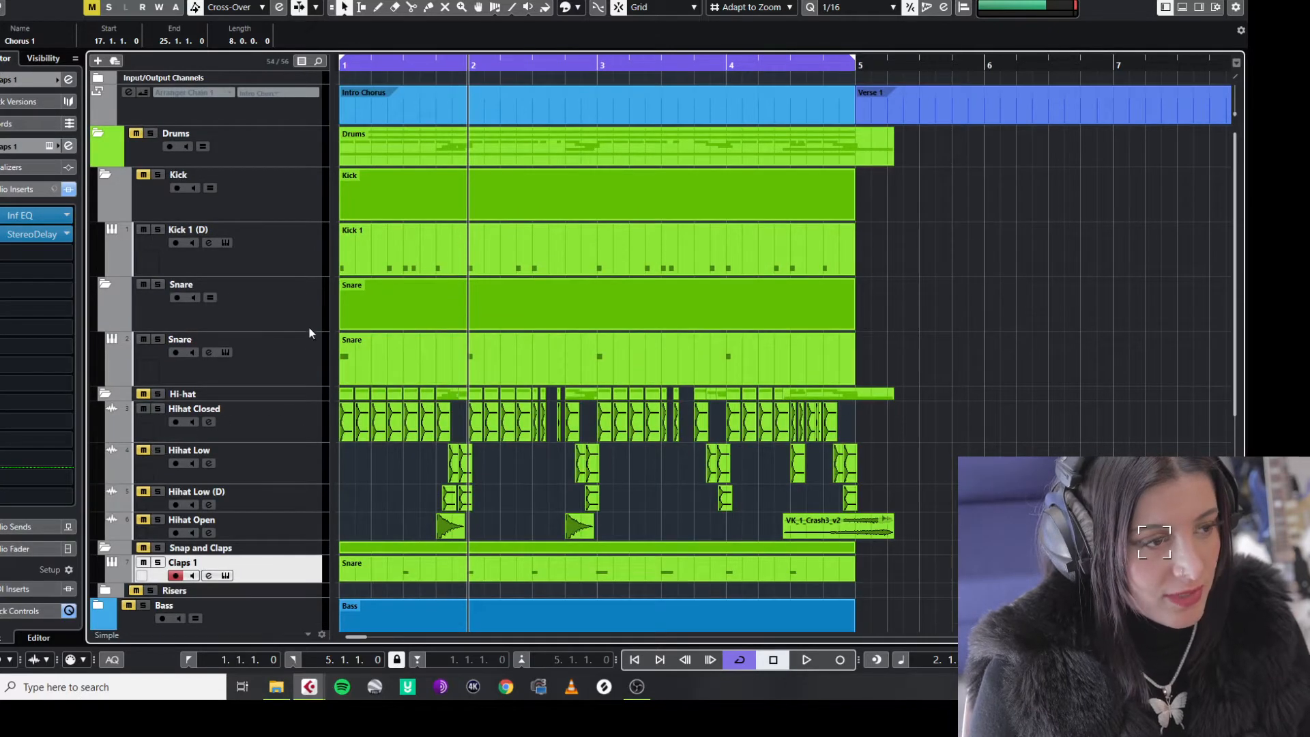
View the RC-20 Retro Color and Neutron 3 insert effects on the Kick 1 (D) track.
{"action": "left_click", "coordinate": [270, 243]}
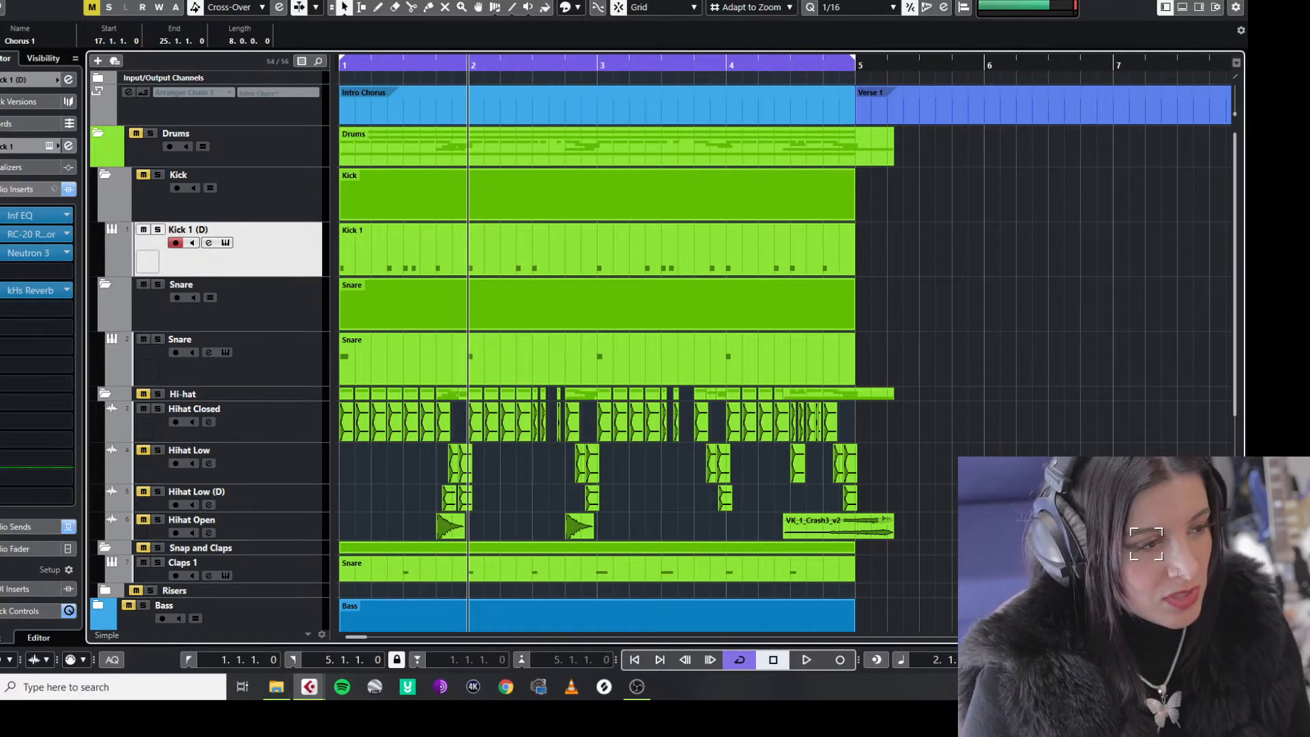
{"action": "left_click", "coordinate": [31, 233]}
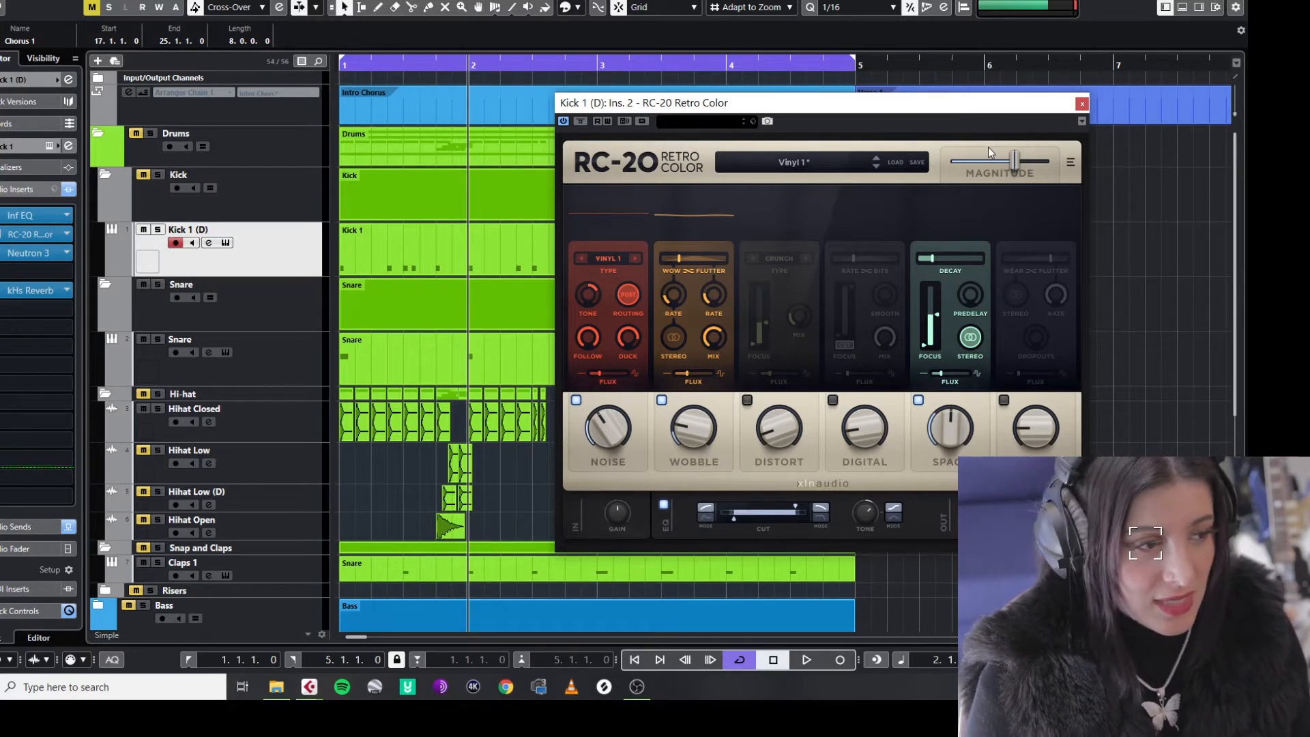
{"action": "left_click", "coordinate": [1082, 103]}
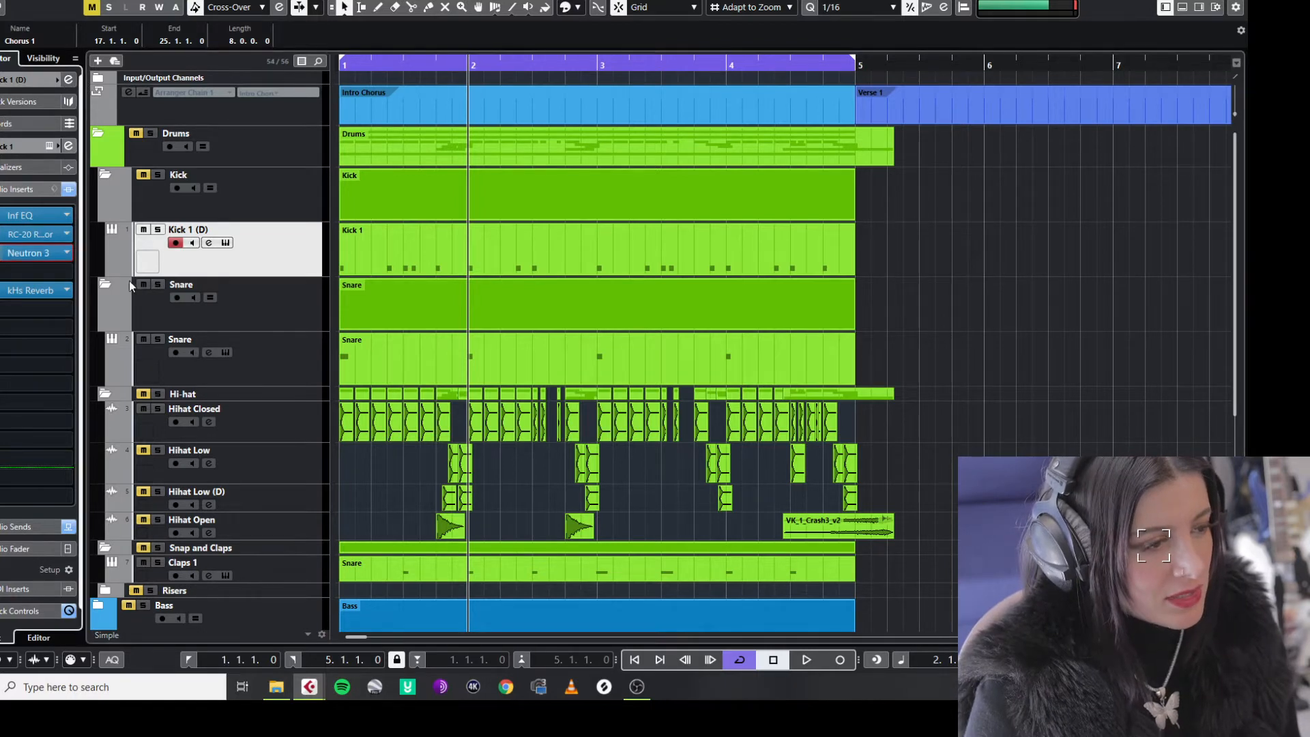
{"action": "double_click", "coordinate": [28, 252]}
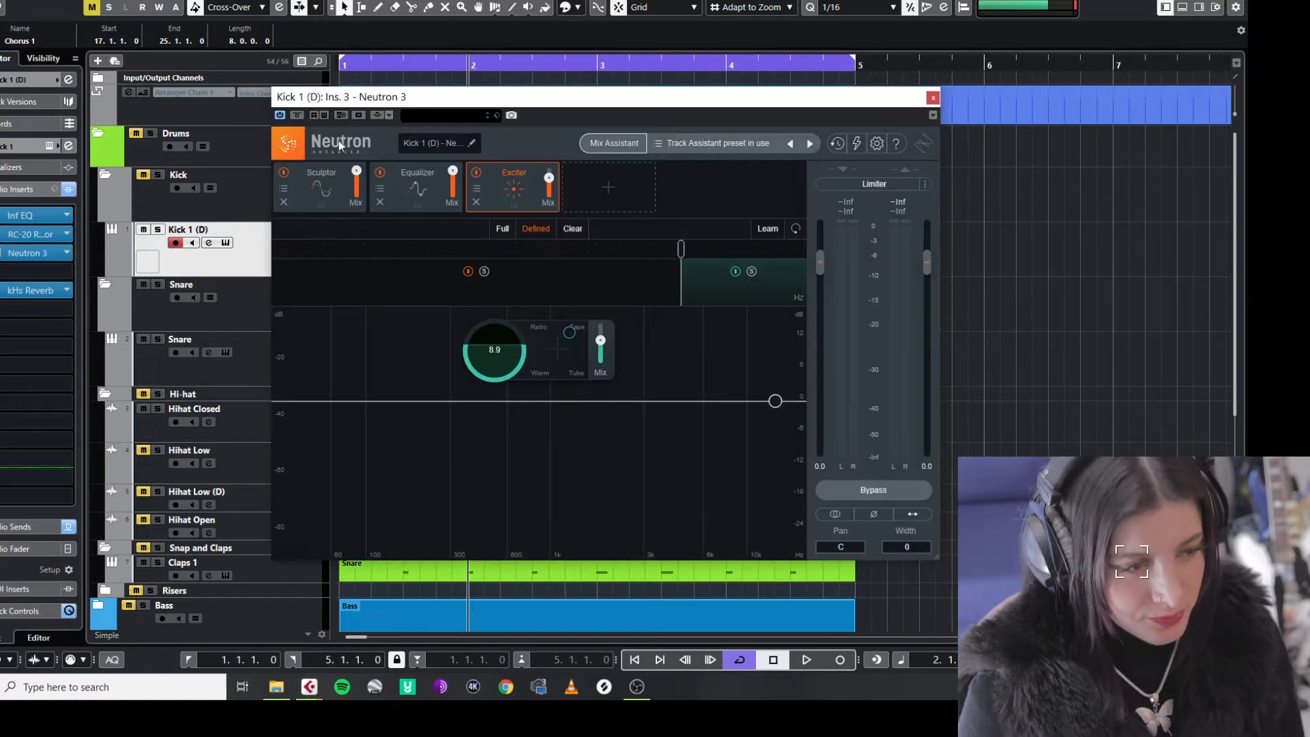
Play the loop to inspect Neutron 3's Sculptor module on the Kick 1 (D) track, and view its Equalizer and Exciter modules.
{"action": "left_click", "coordinate": [335, 183]}
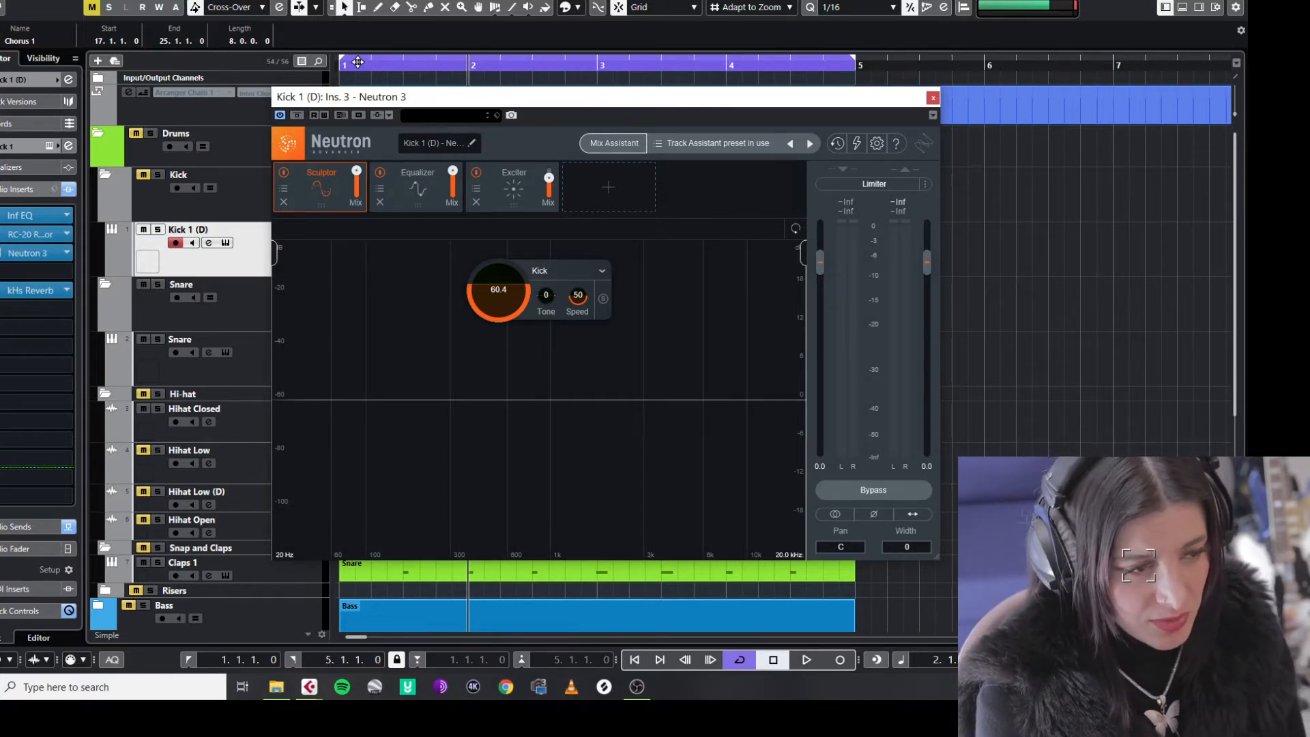
{"action": "key", "text": "space"}
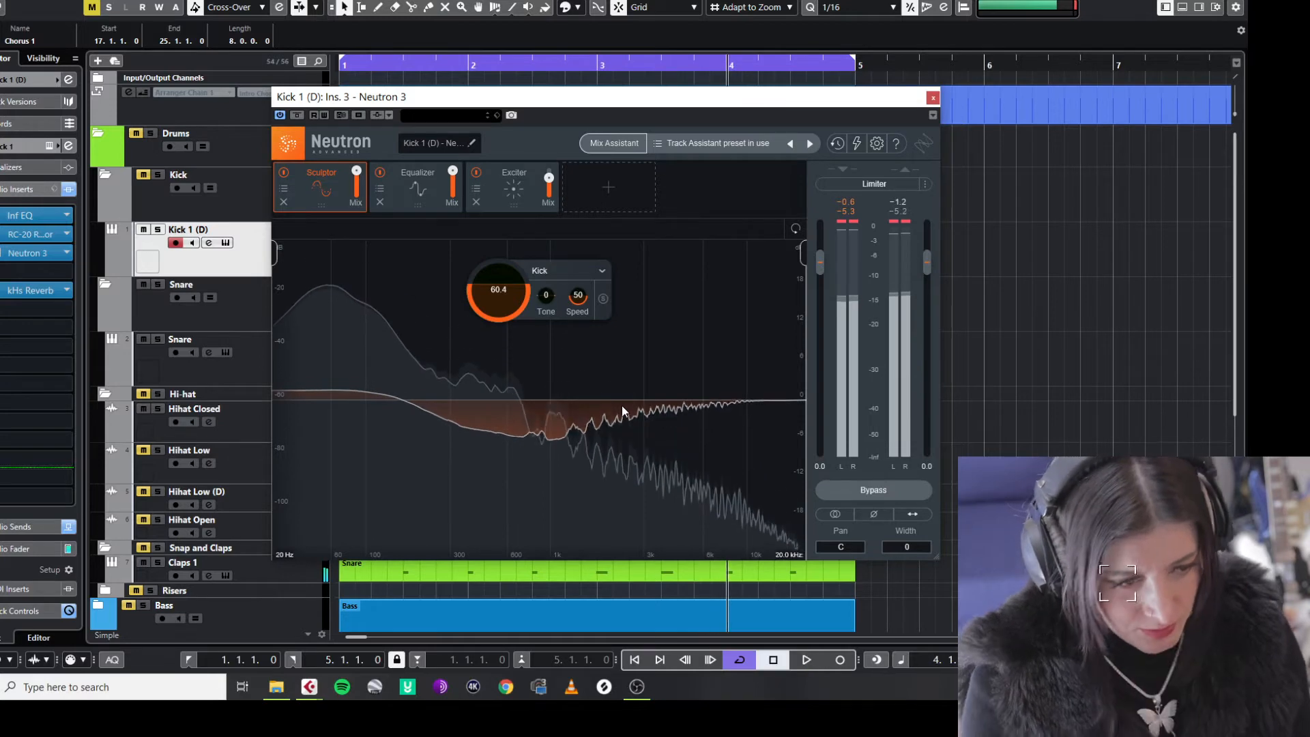
{"action": "key", "text": "space"}
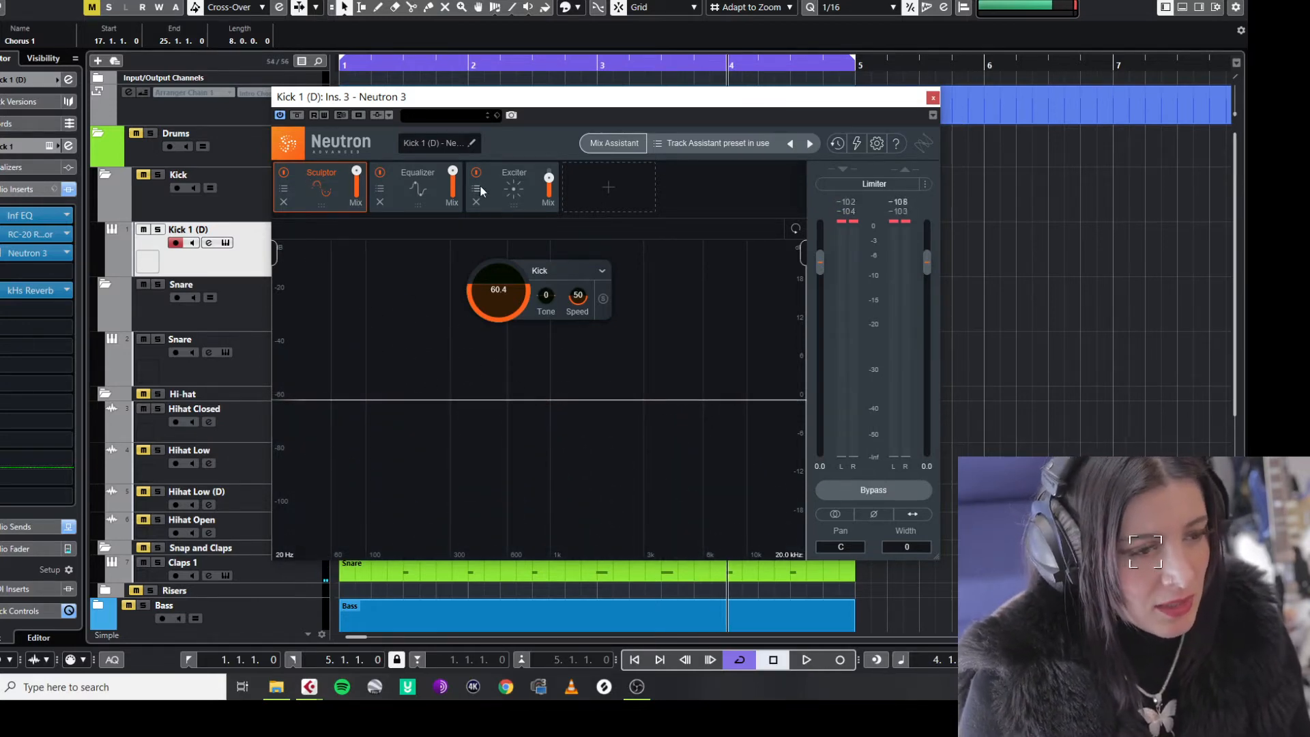
{"action": "left_click", "coordinate": [416, 175]}
{"action": "left_click", "coordinate": [476, 189]}
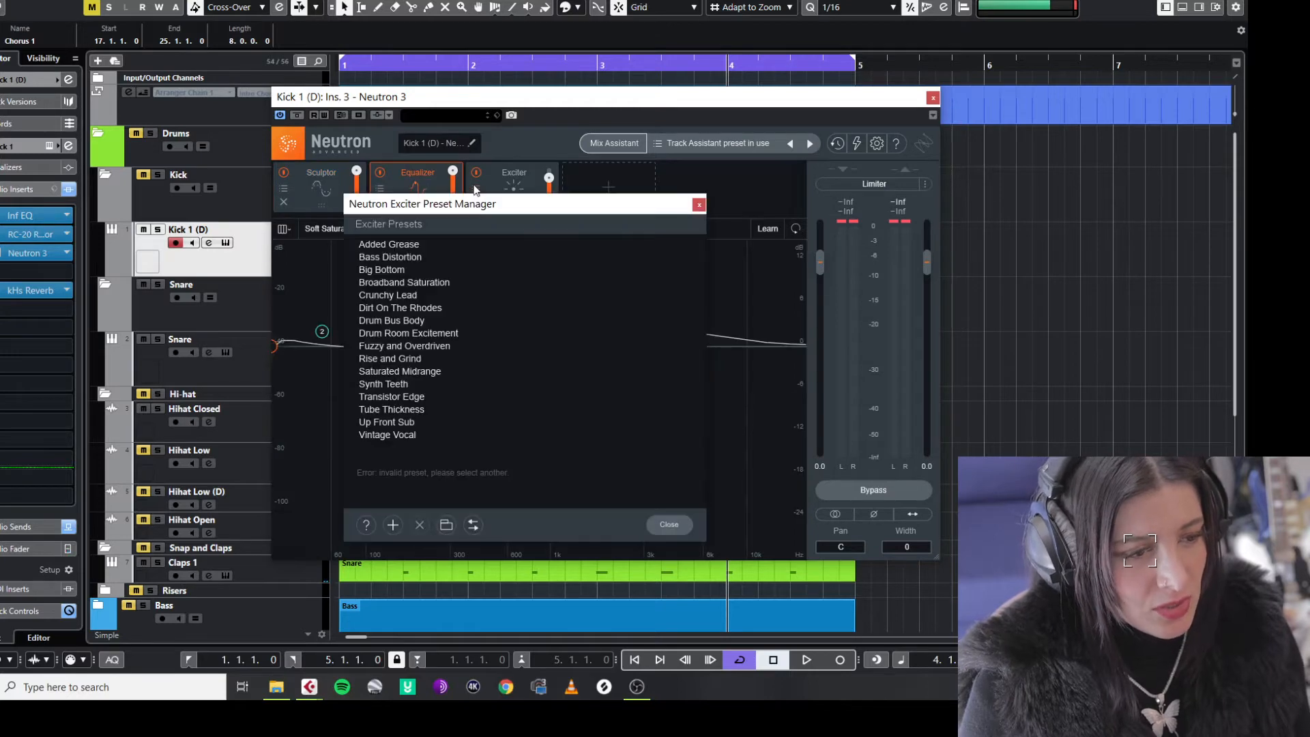
{"action": "left_click", "coordinate": [497, 183]}
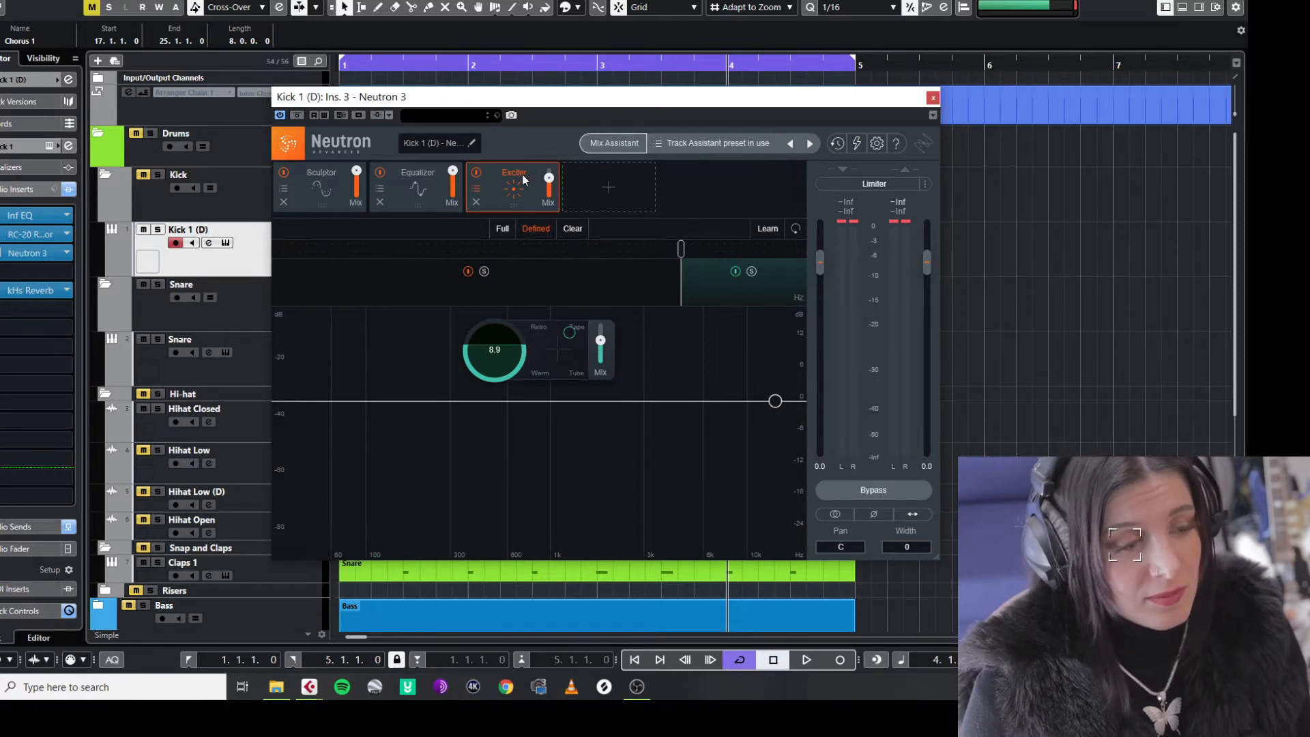
Check the Sculptor preset list without changing the preset, review Neutron 3's three modules again, and close the plug-in.
{"action": "left_click", "coordinate": [351, 193]}
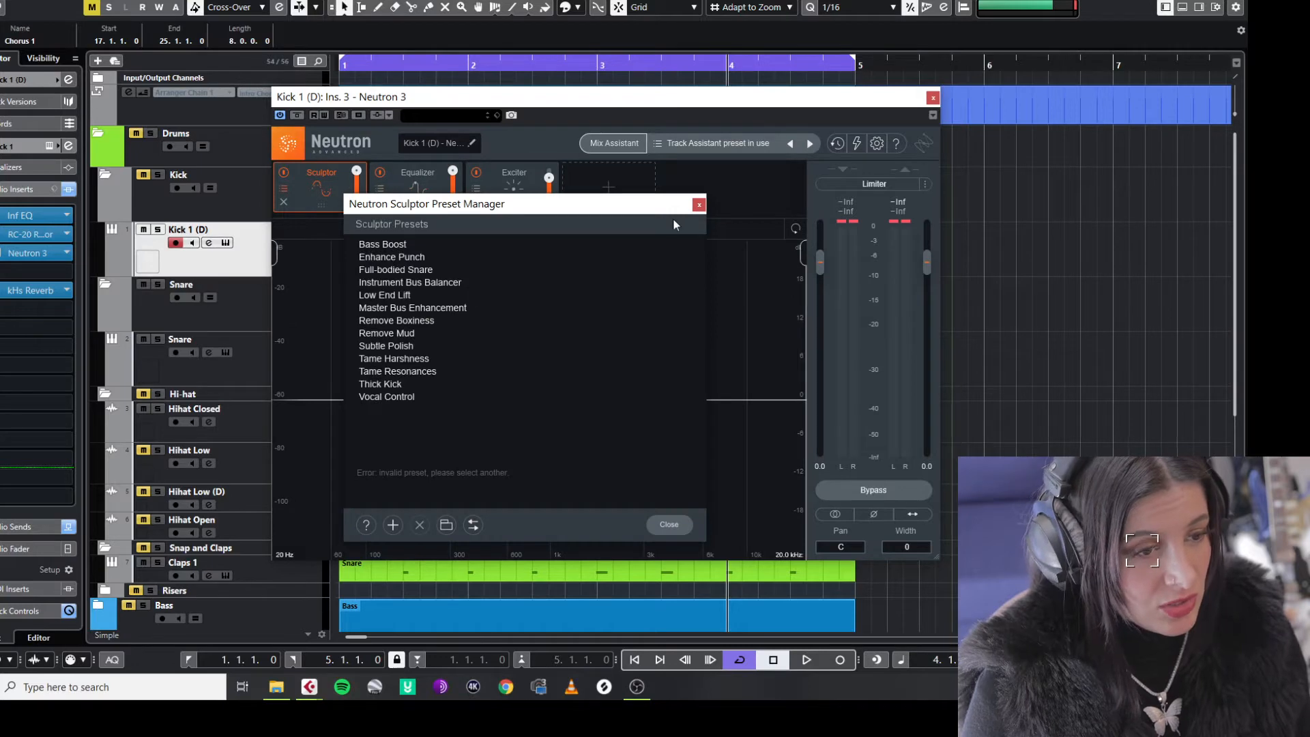
{"action": "left_click", "coordinate": [698, 205]}
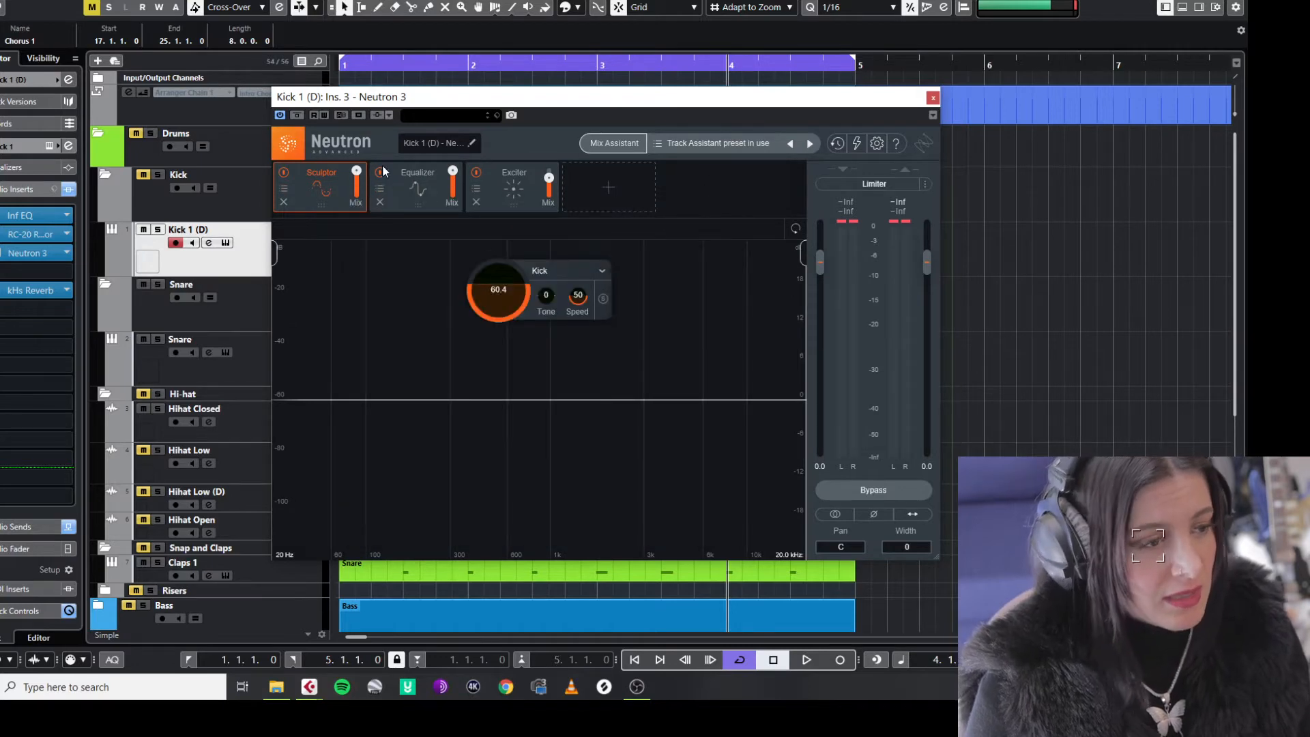
{"action": "left_click_drag", "start_coordinate": [412, 108], "coordinate": [429, 103]}
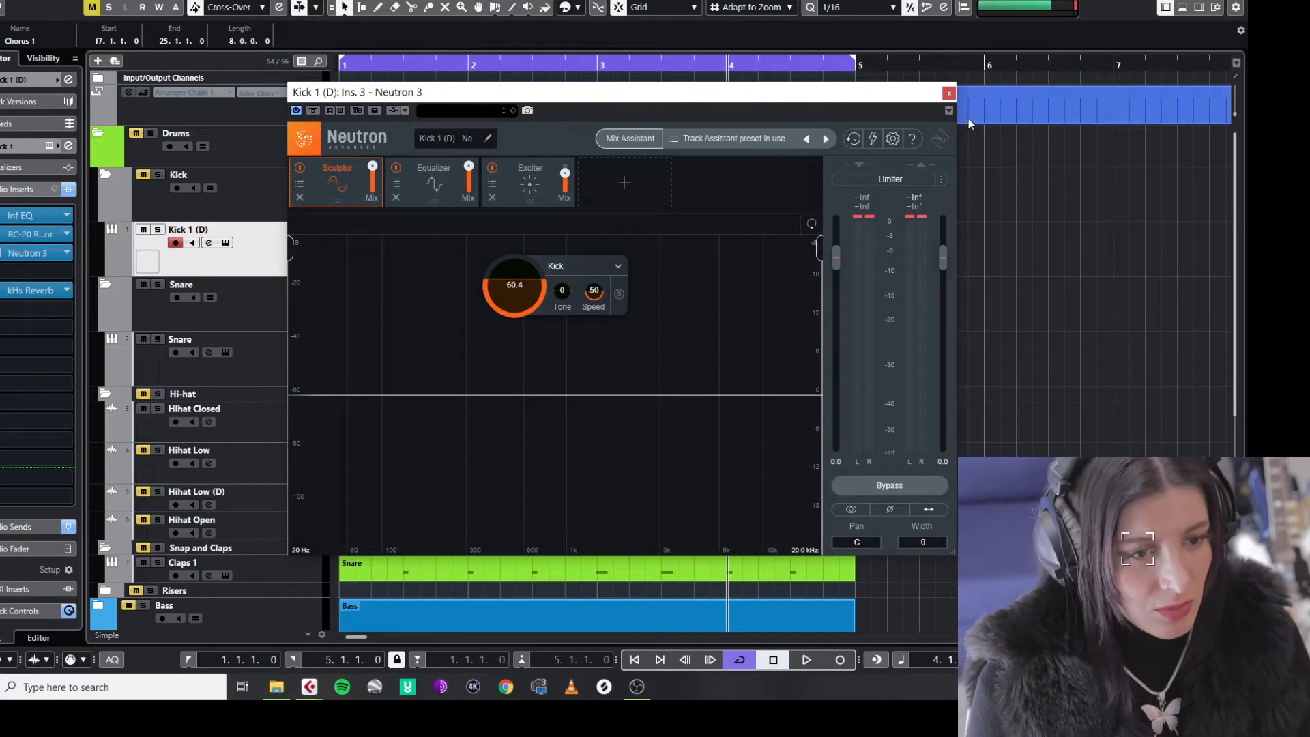
{"action": "left_click", "coordinate": [425, 175]}
{"action": "left_click", "coordinate": [533, 178]}
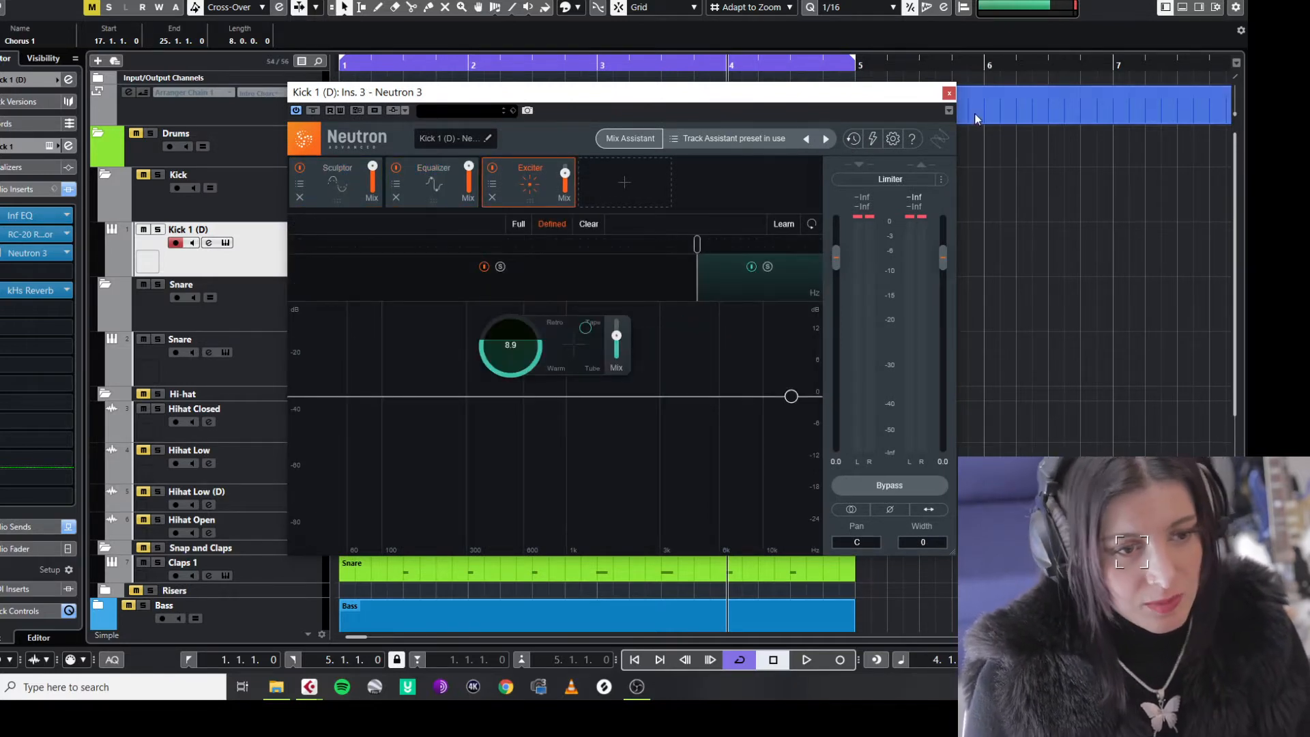
{"action": "left_click", "coordinate": [948, 95]}
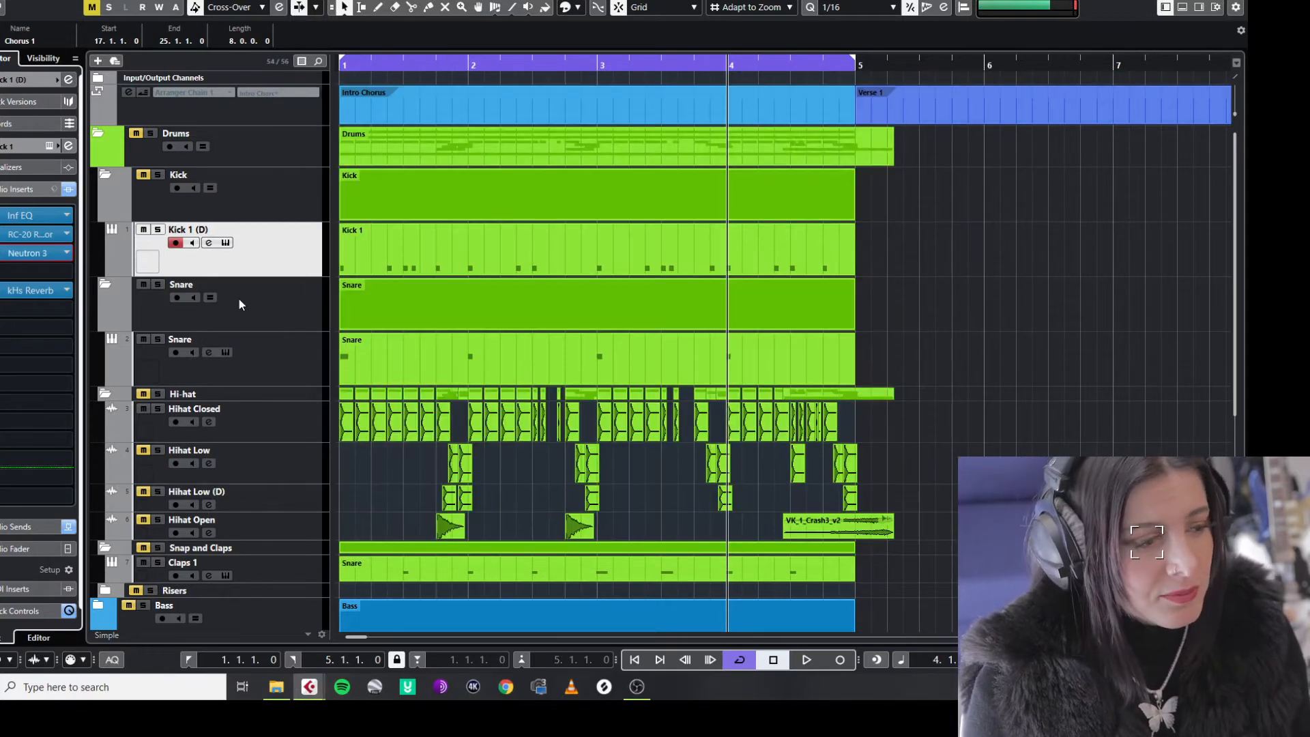
View the Infinity EQ insert curve on the Kick 1 (D) track and close the plug-in.
{"action": "left_click", "coordinate": [2, 217]}
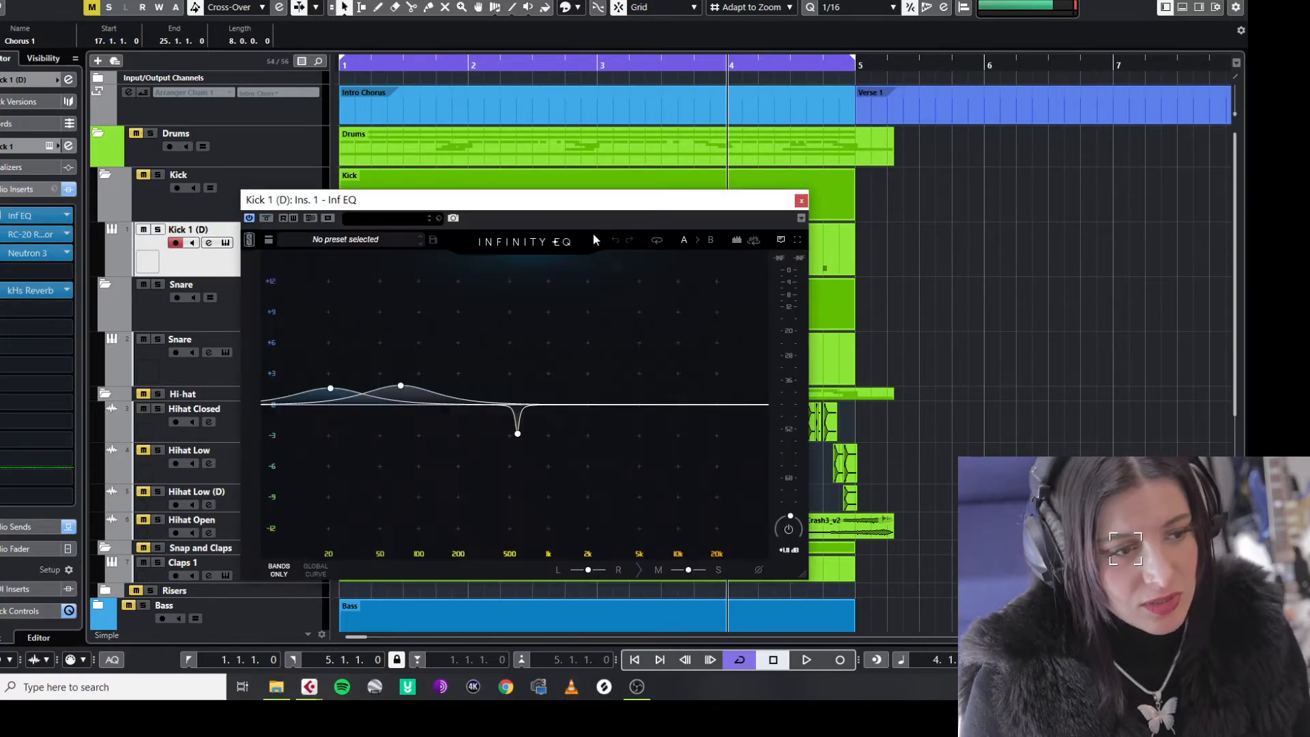
{"action": "left_click_drag", "start_coordinate": [559, 211], "coordinate": [789, 145]}
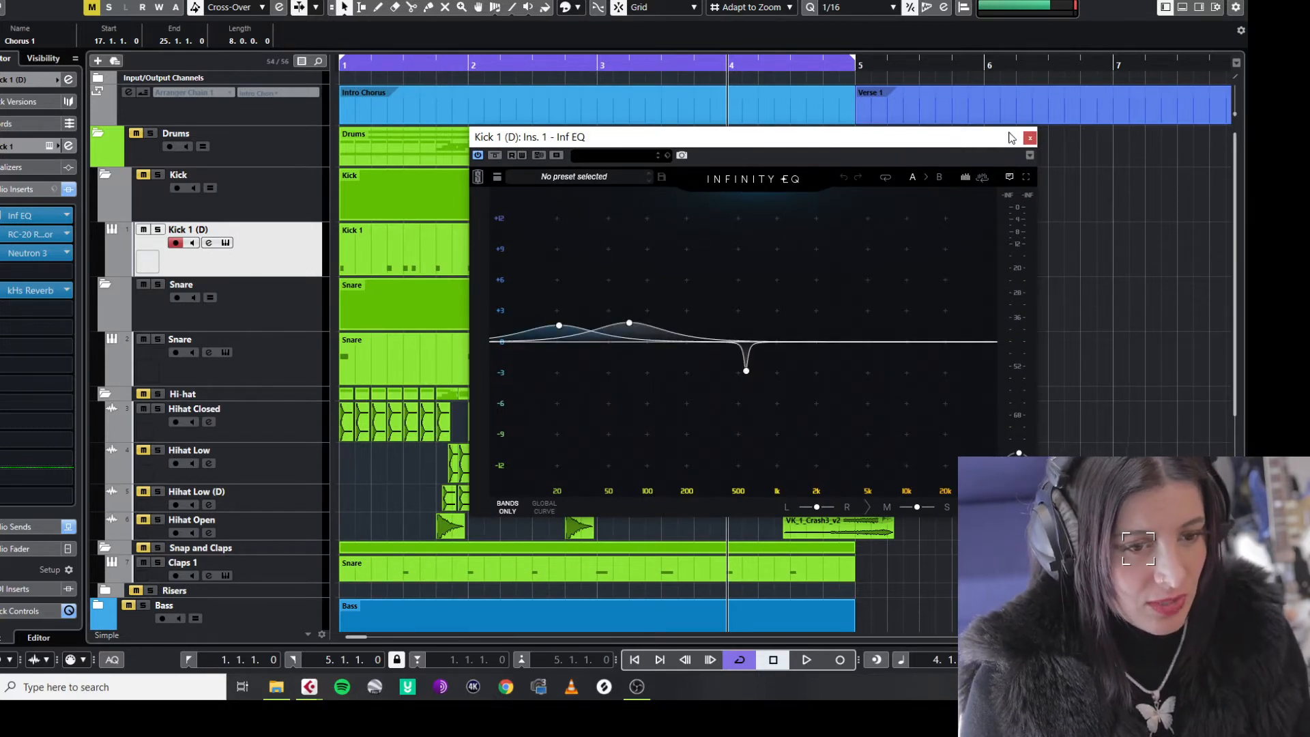
{"action": "left_click", "coordinate": [1030, 140]}
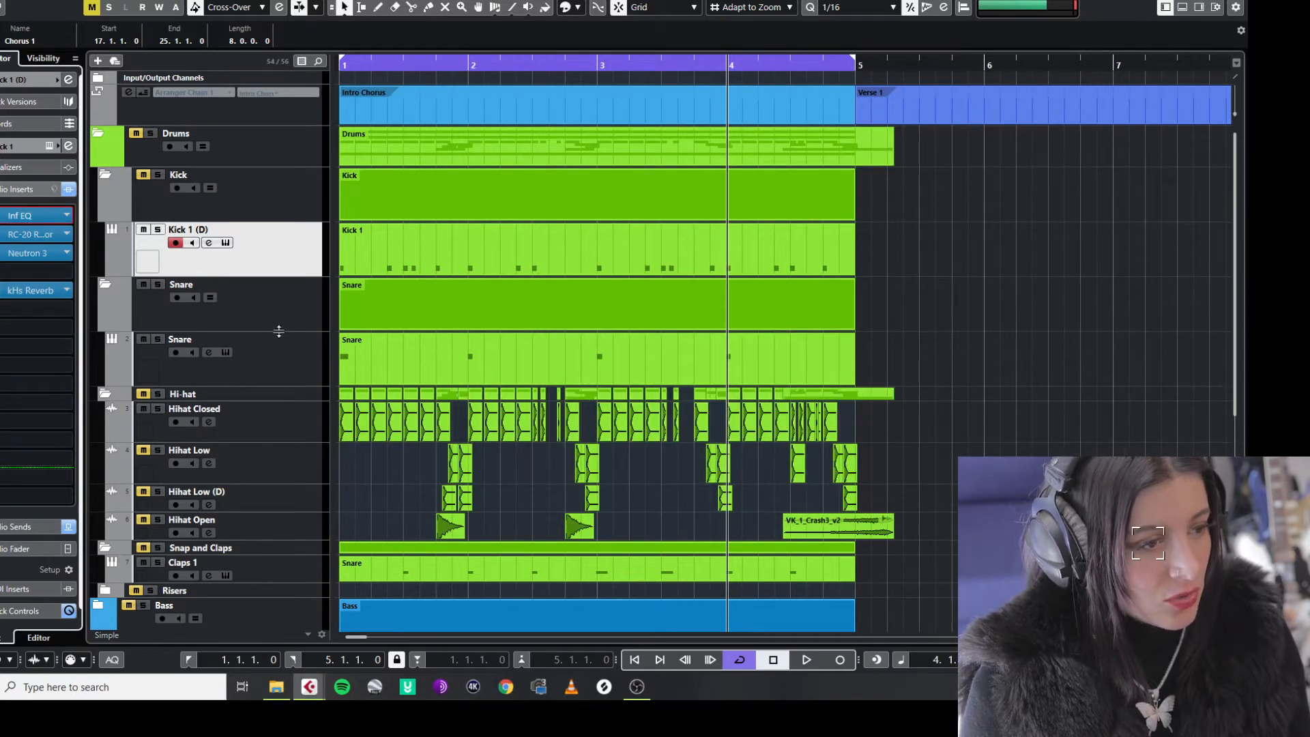
View the StereoDelay insert on the Snare instrument track while playing the drums from bar 1, and close the plug-in.
{"action": "left_click", "coordinate": [287, 369]}
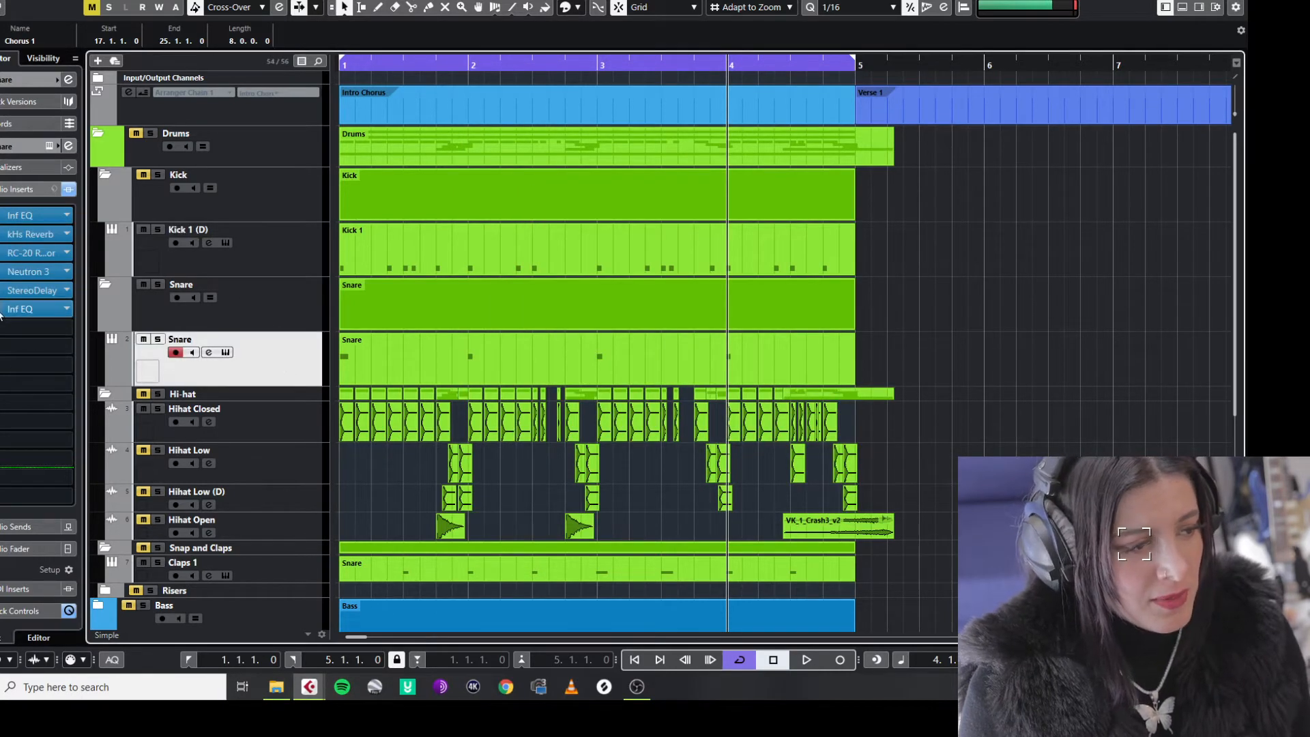
{"action": "scroll", "coordinate": [287, 286], "scroll_direction": "down", "scroll_amount": 3}
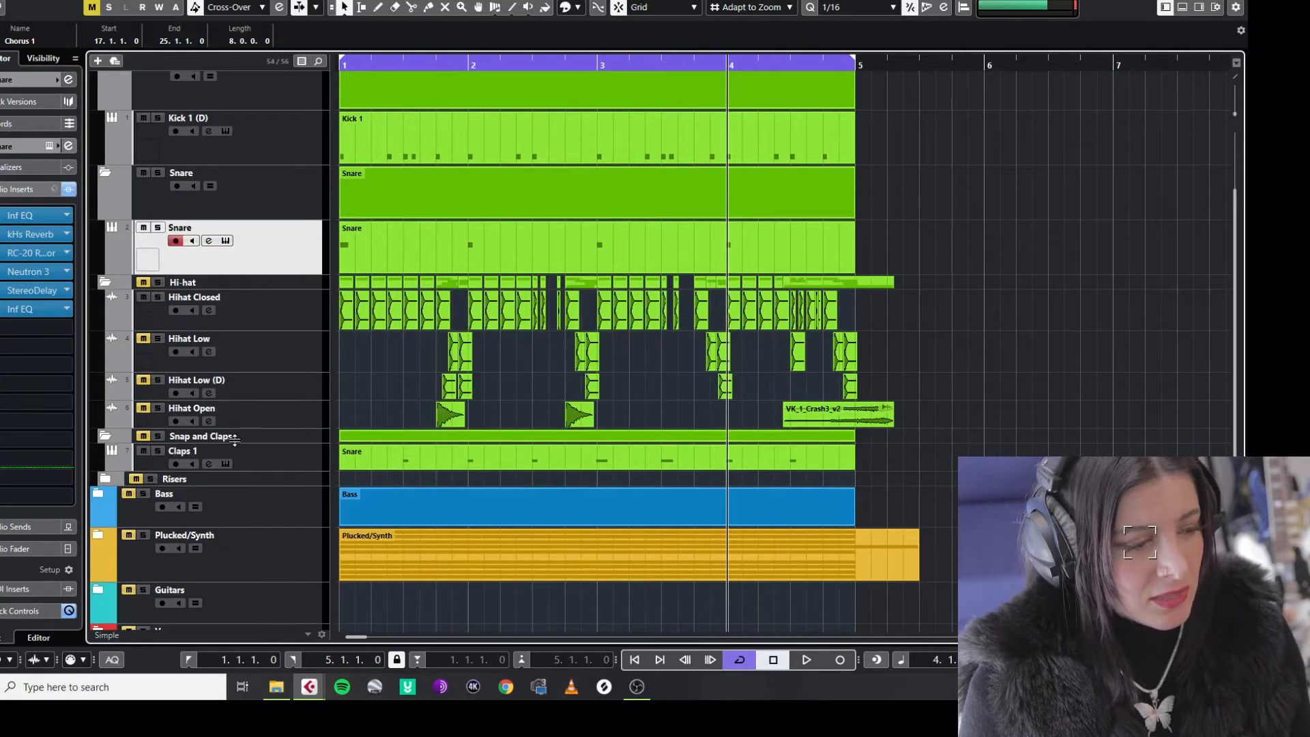
{"action": "left_click", "coordinate": [5, 295]}
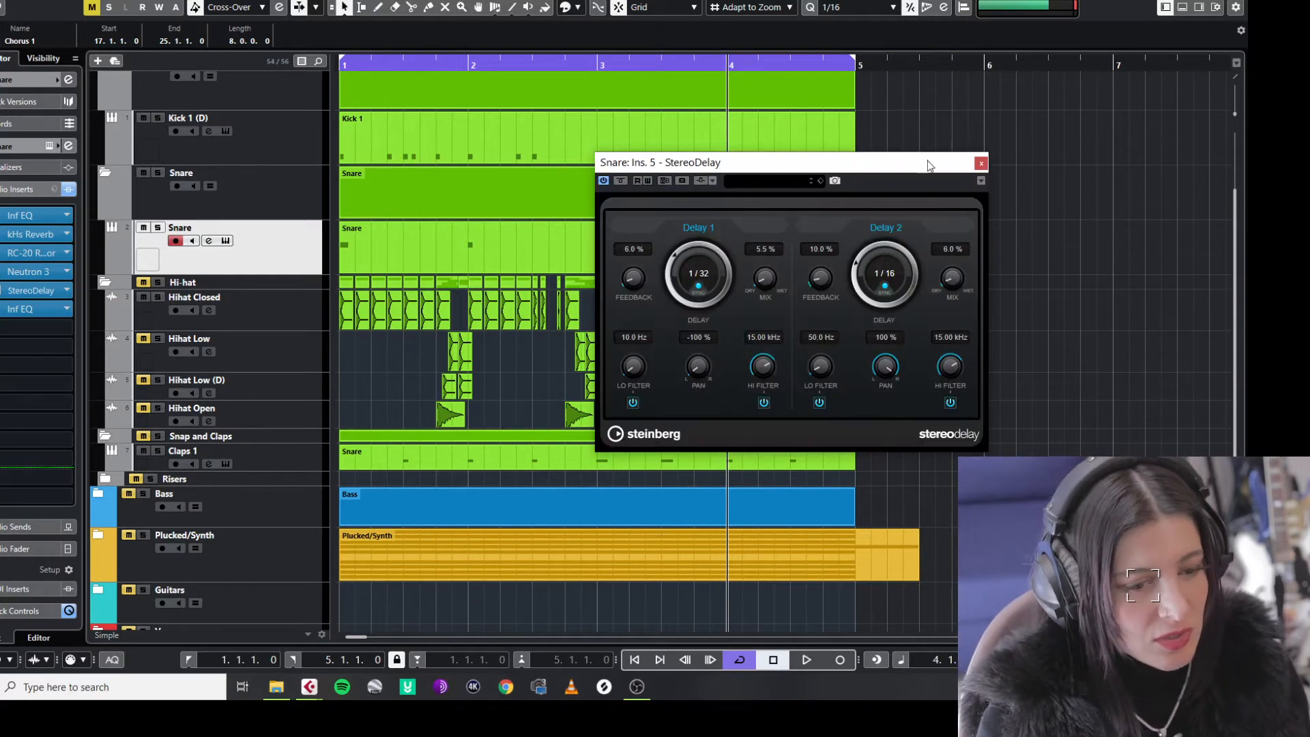
{"action": "left_click_drag", "start_coordinate": [370, 67], "coordinate": [335, 67]}
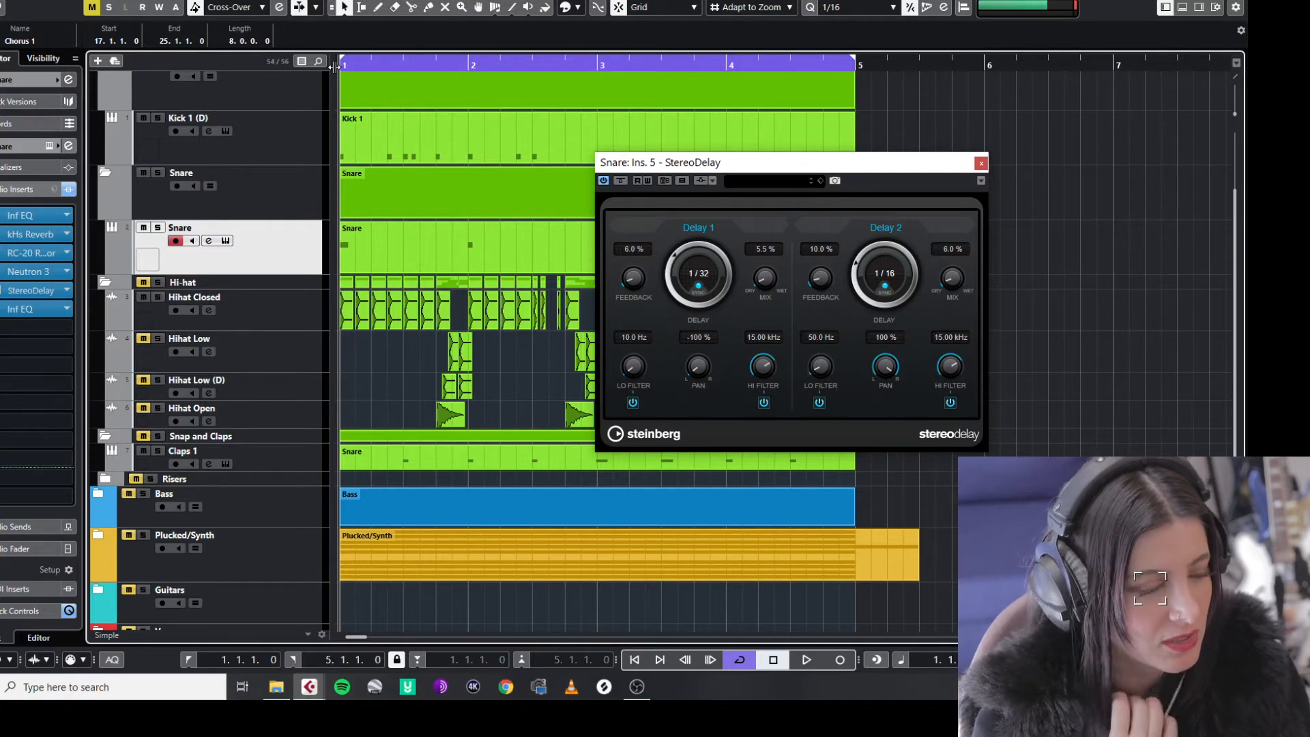
{"action": "key", "text": "space"}
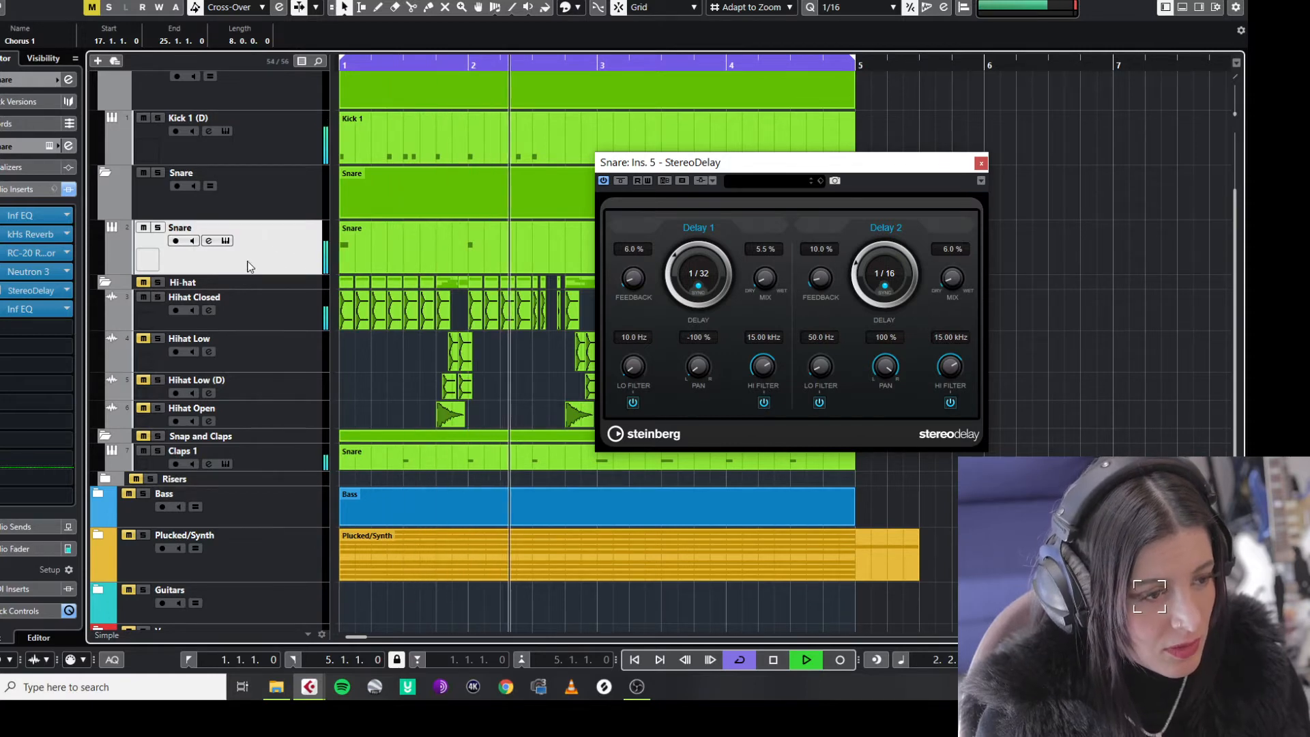
{"action": "key", "text": "space"}
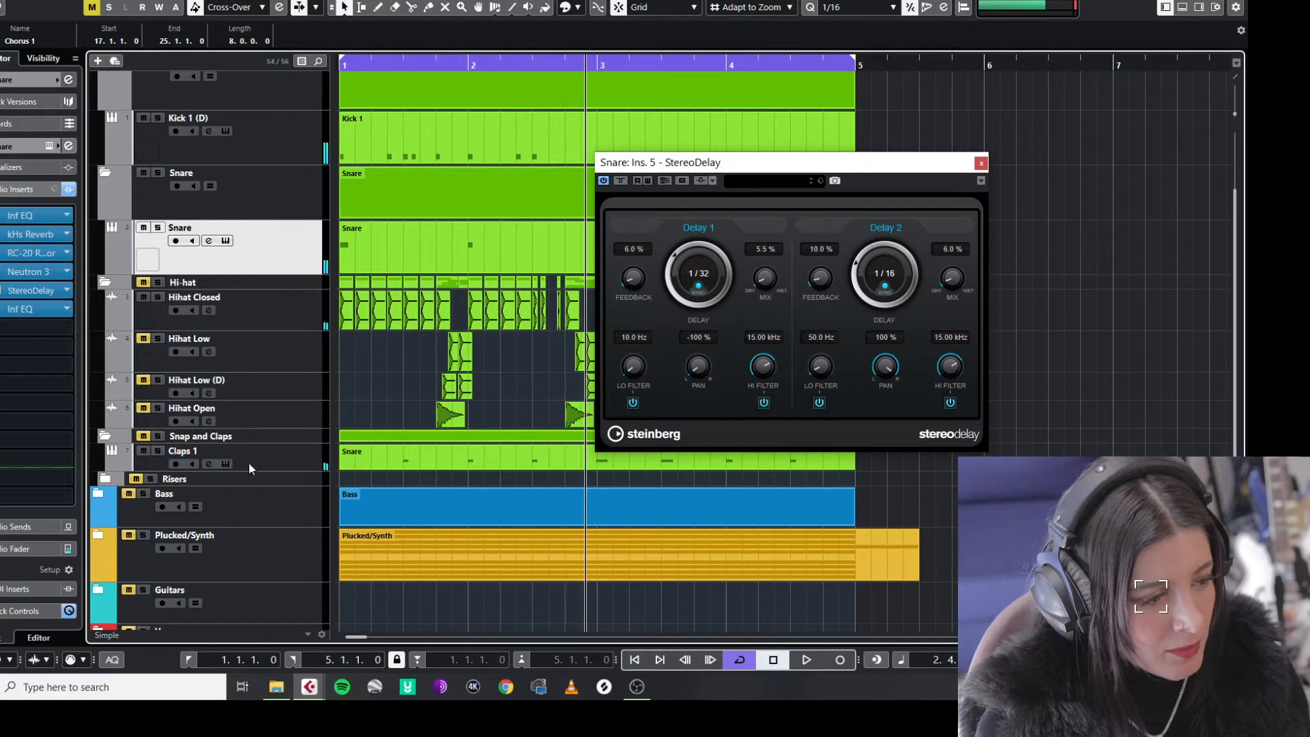
{"action": "left_click", "coordinate": [309, 456]}
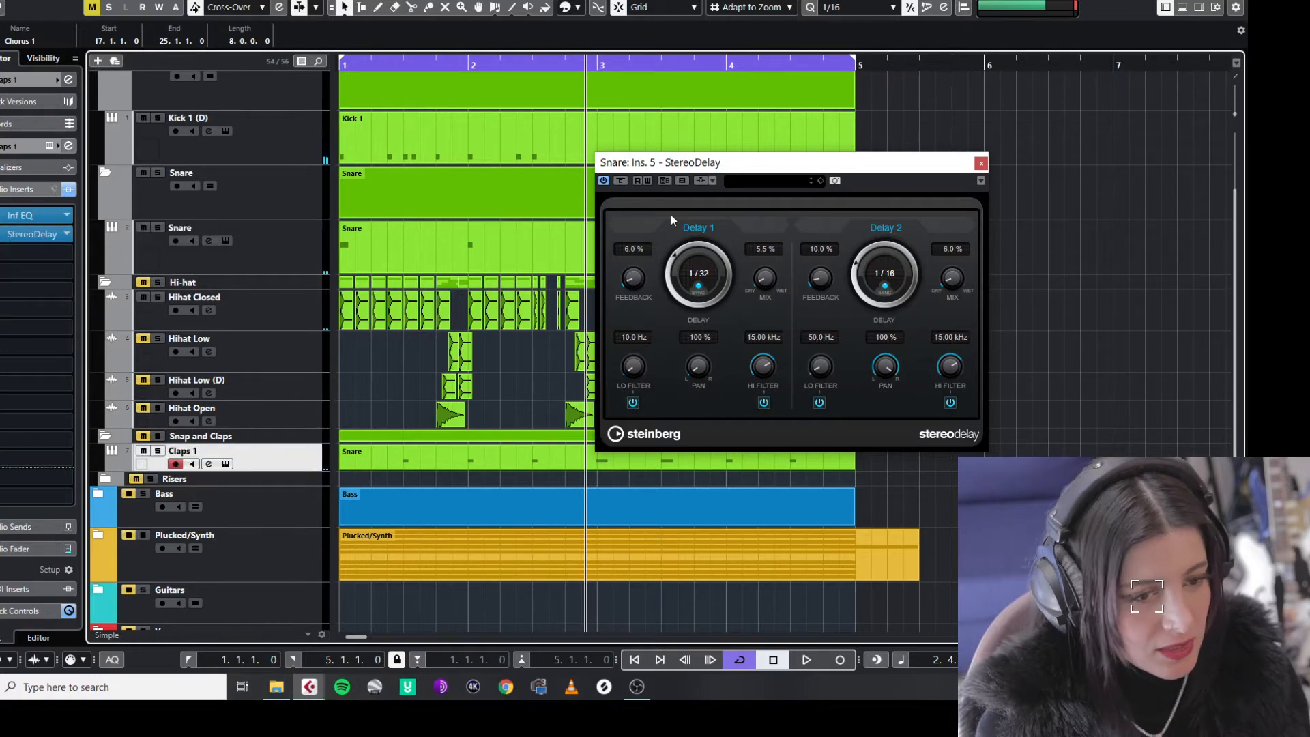
{"action": "left_click", "coordinate": [981, 163]}
Unmute the Hi-hat folder together with all of its hi-hat tracks.
{"action": "left_click", "coordinate": [267, 313]}
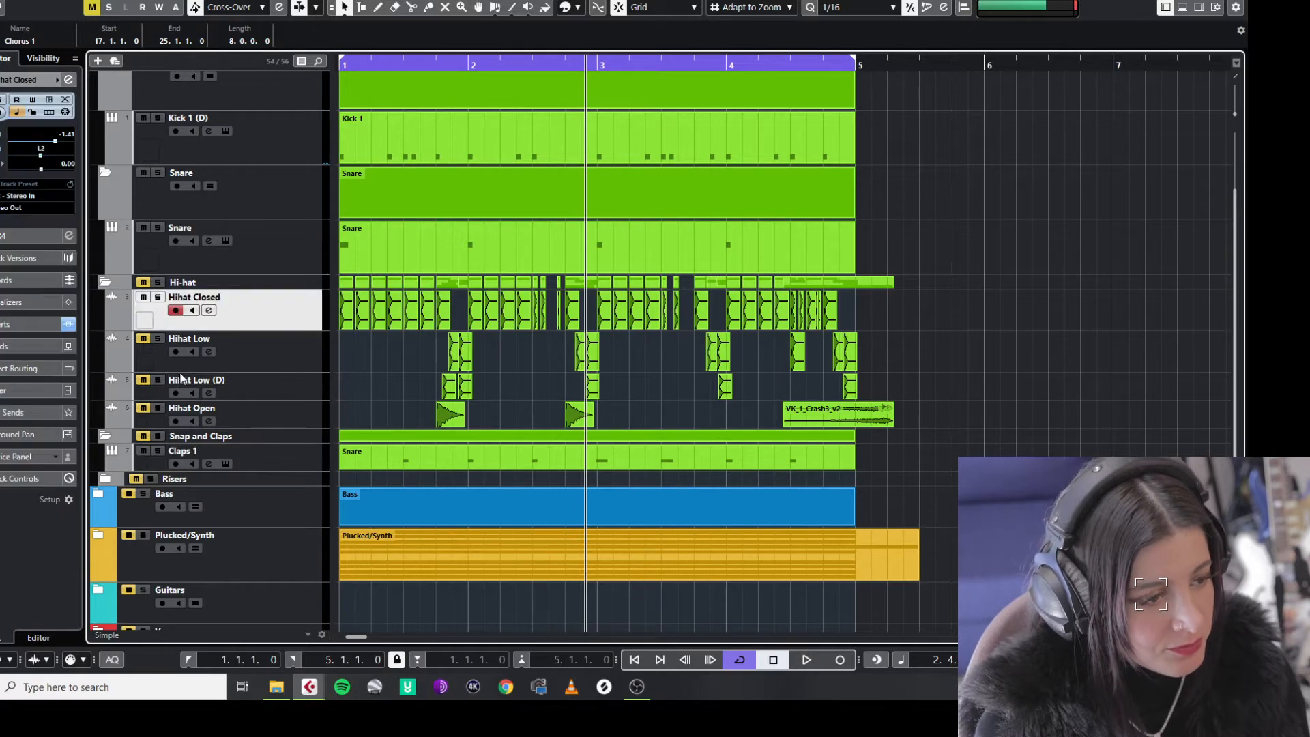
{"action": "left_click", "coordinate": [292, 367]}
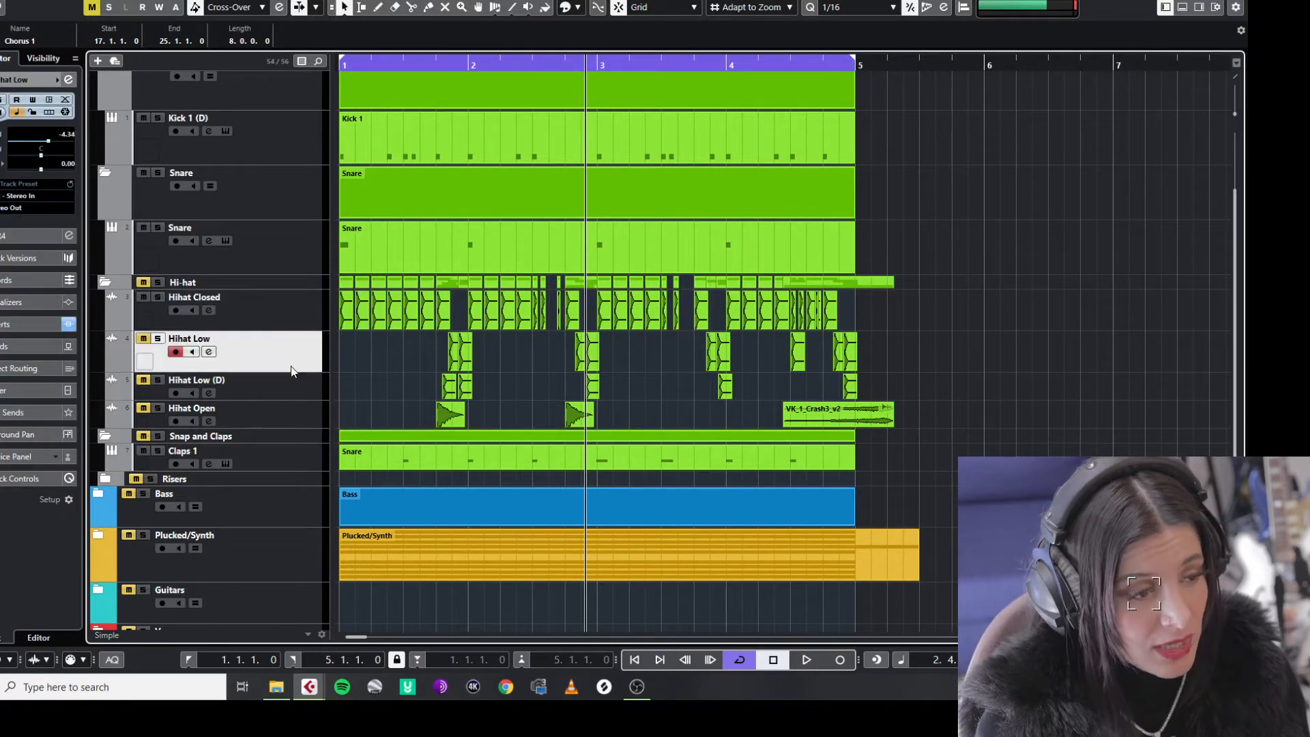
{"action": "left_click", "coordinate": [291, 397]}
{"action": "left_click", "coordinate": [450, 351]}
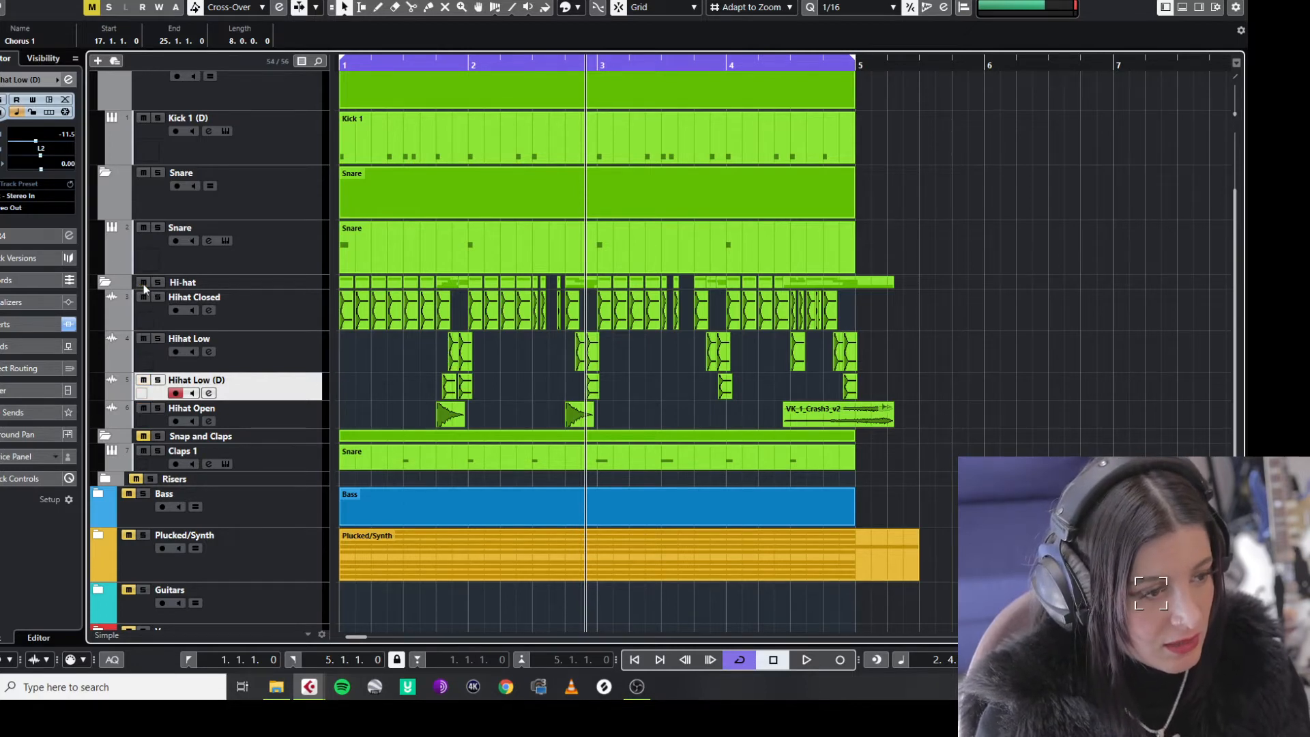
Play the drums from the middle of bar 1 to hear the low and open hi-hats.
{"action": "left_click", "coordinate": [451, 69]}
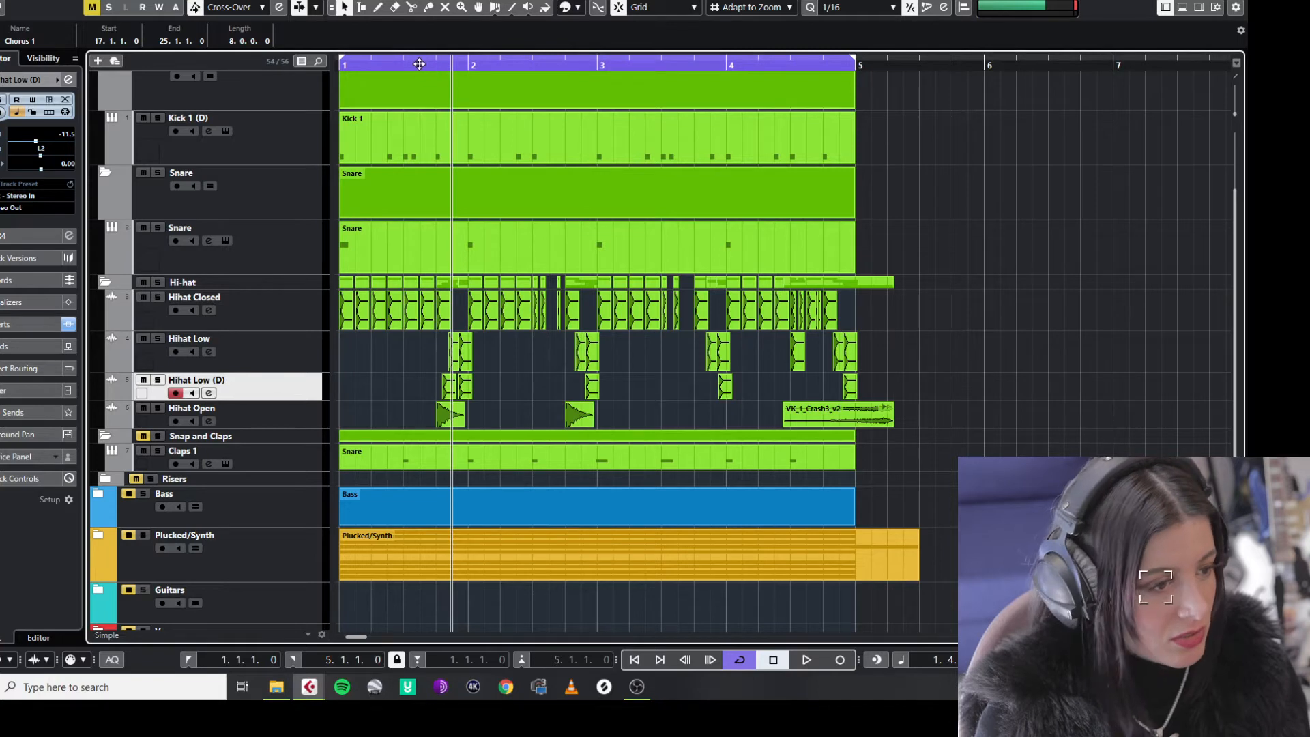
{"action": "left_click", "coordinate": [419, 63]}
{"action": "key", "text": "space"}
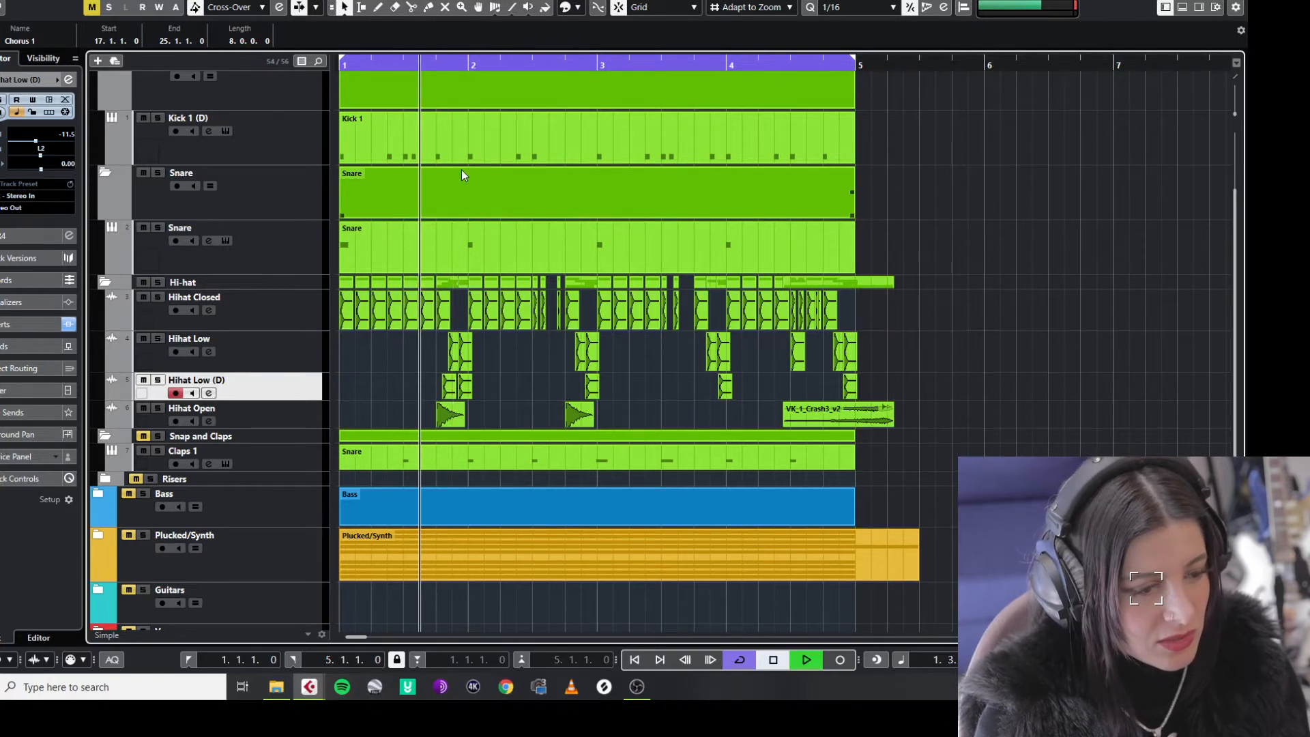
{"action": "key", "text": "space"}
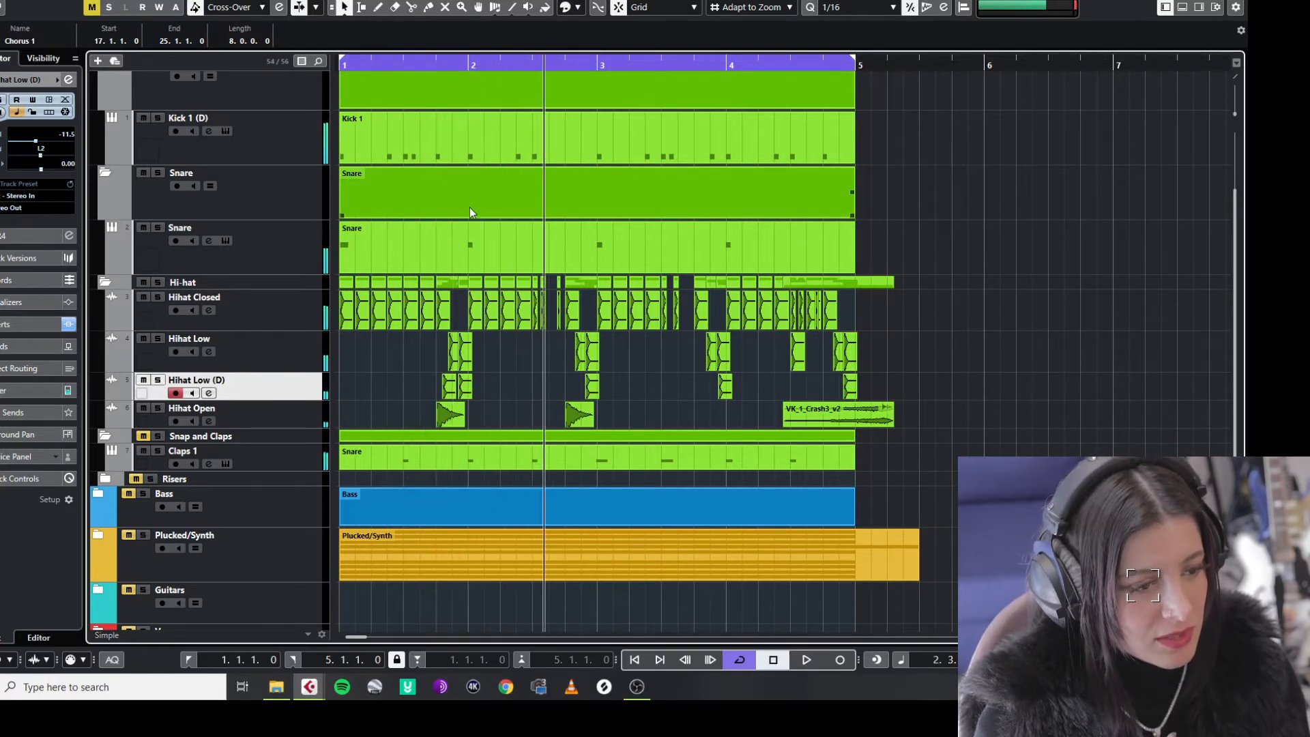
Expand the Risers folder and unmute it with its Riser 1, Riser 2 and Guitar Riser tracks.
{"action": "scroll", "coordinate": [234, 386], "scroll_direction": "down", "scroll_amount": 3}
{"action": "scroll", "coordinate": [235, 386], "scroll_direction": "down", "scroll_amount": 2}
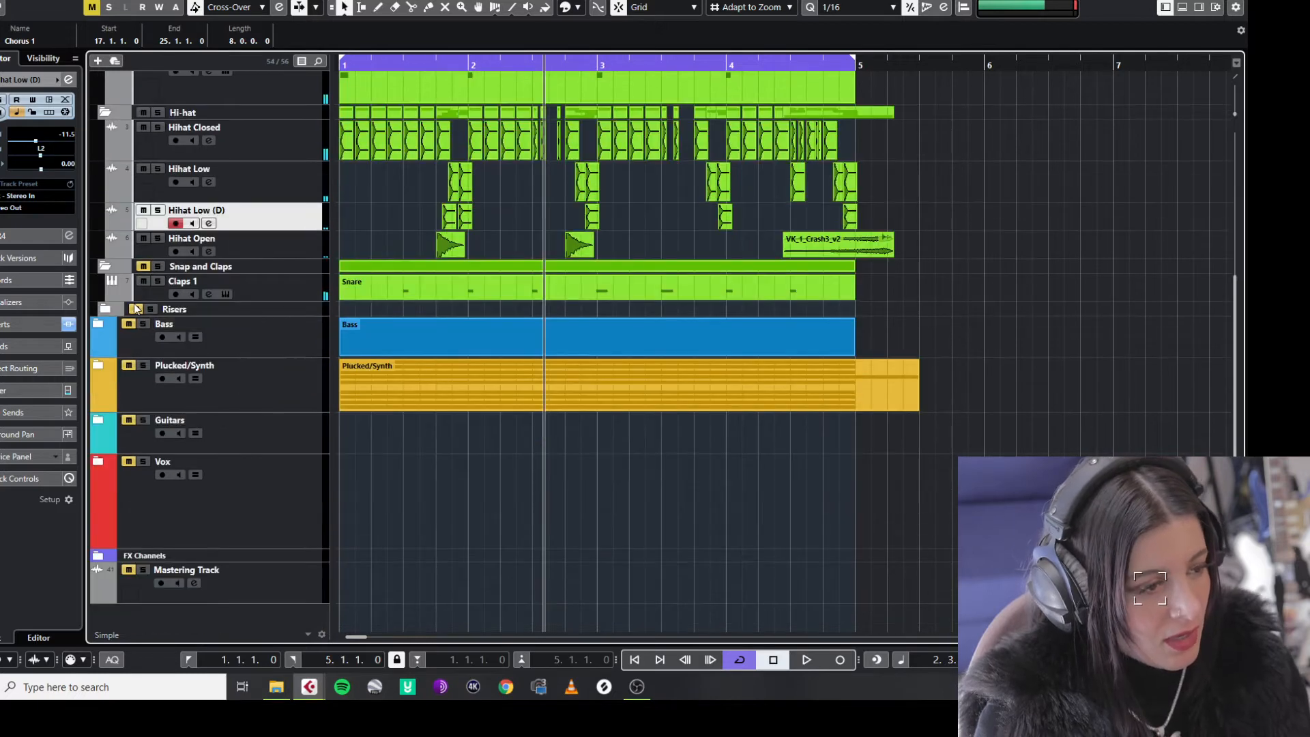
{"action": "left_click", "coordinate": [104, 311]}
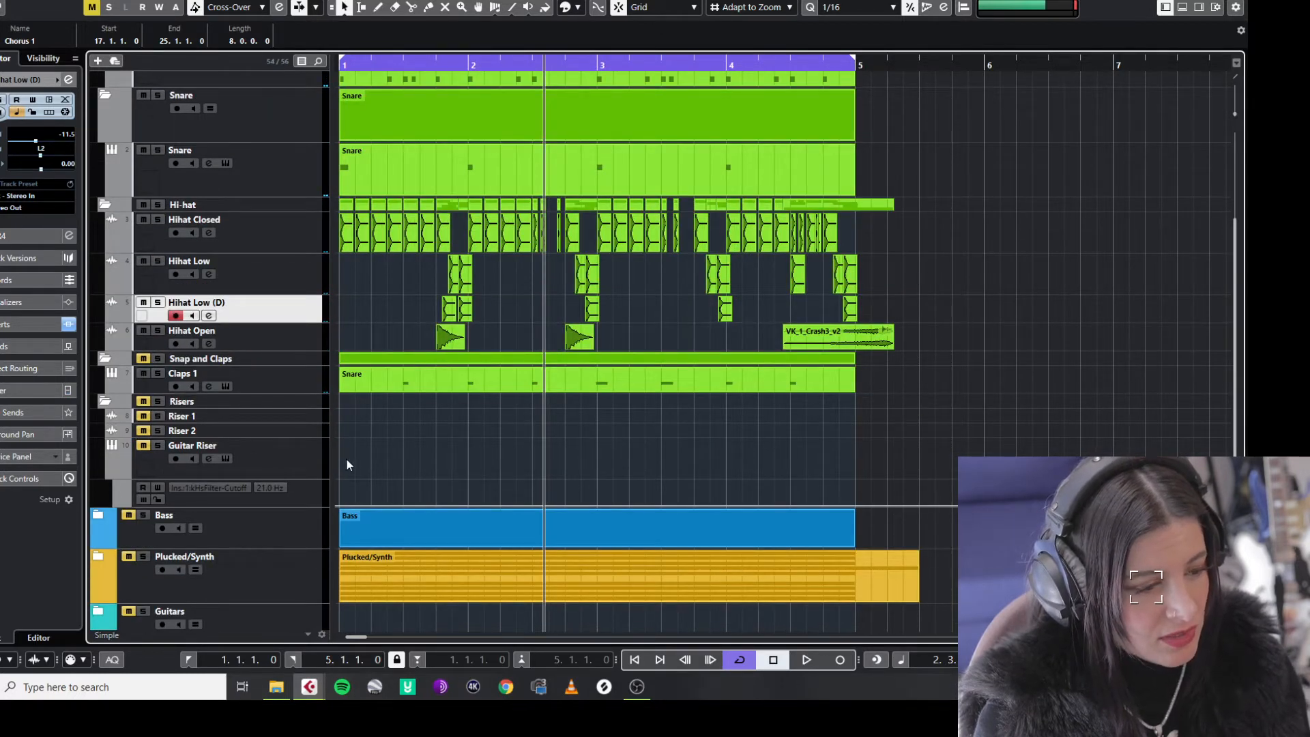
{"action": "left_click", "coordinate": [142, 401]}
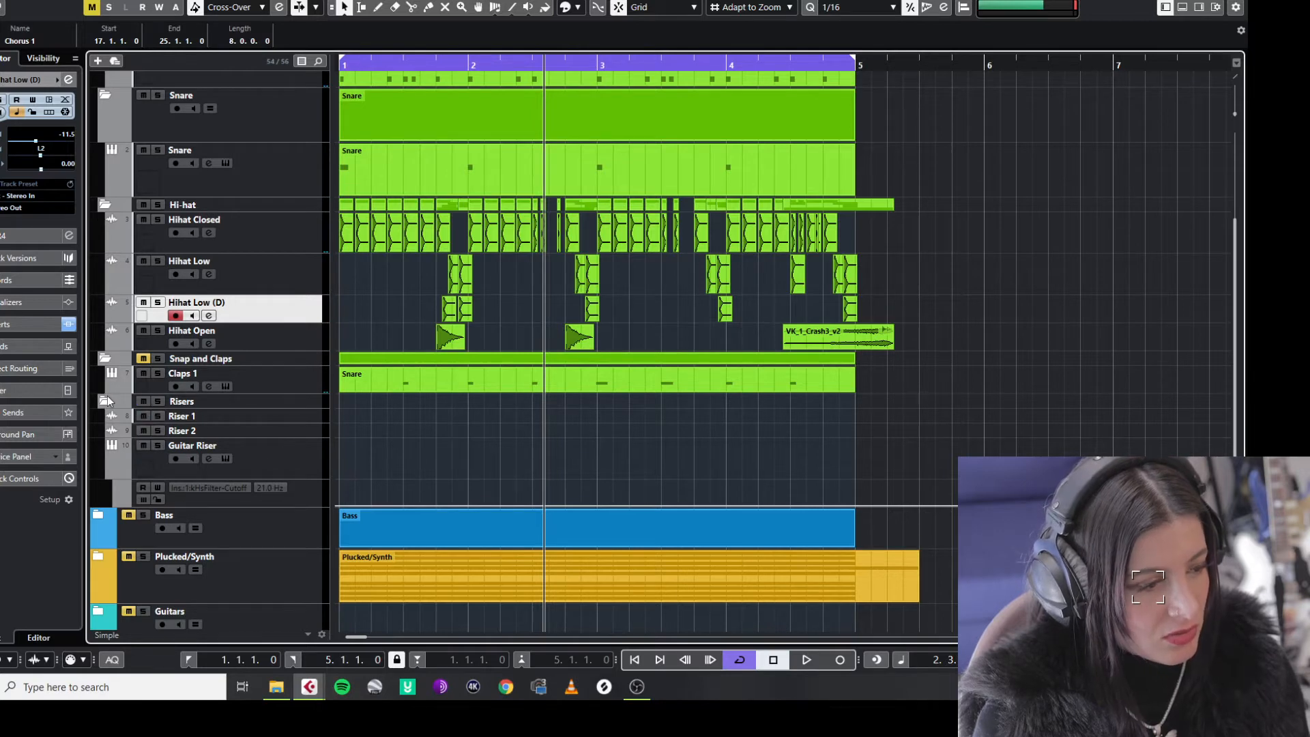
Collapse the Risers, Snap and Claps, and Hi-hat subfolders, and fold up the whole Drums folder.
{"action": "left_click", "coordinate": [105, 401]}
{"action": "left_click", "coordinate": [105, 358]}
{"action": "left_click", "coordinate": [98, 208]}
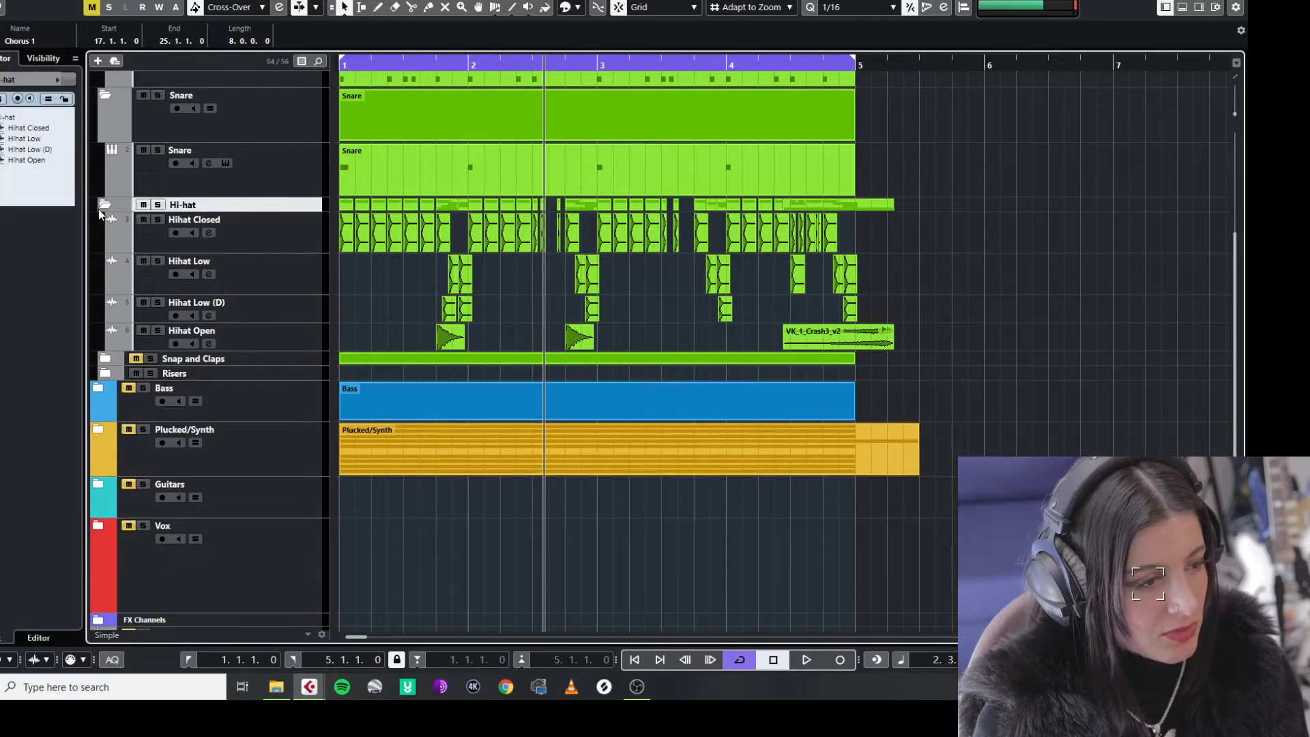
{"action": "left_click", "coordinate": [105, 203]}
{"action": "scroll", "coordinate": [104, 202], "scroll_direction": "up", "scroll_amount": 3}
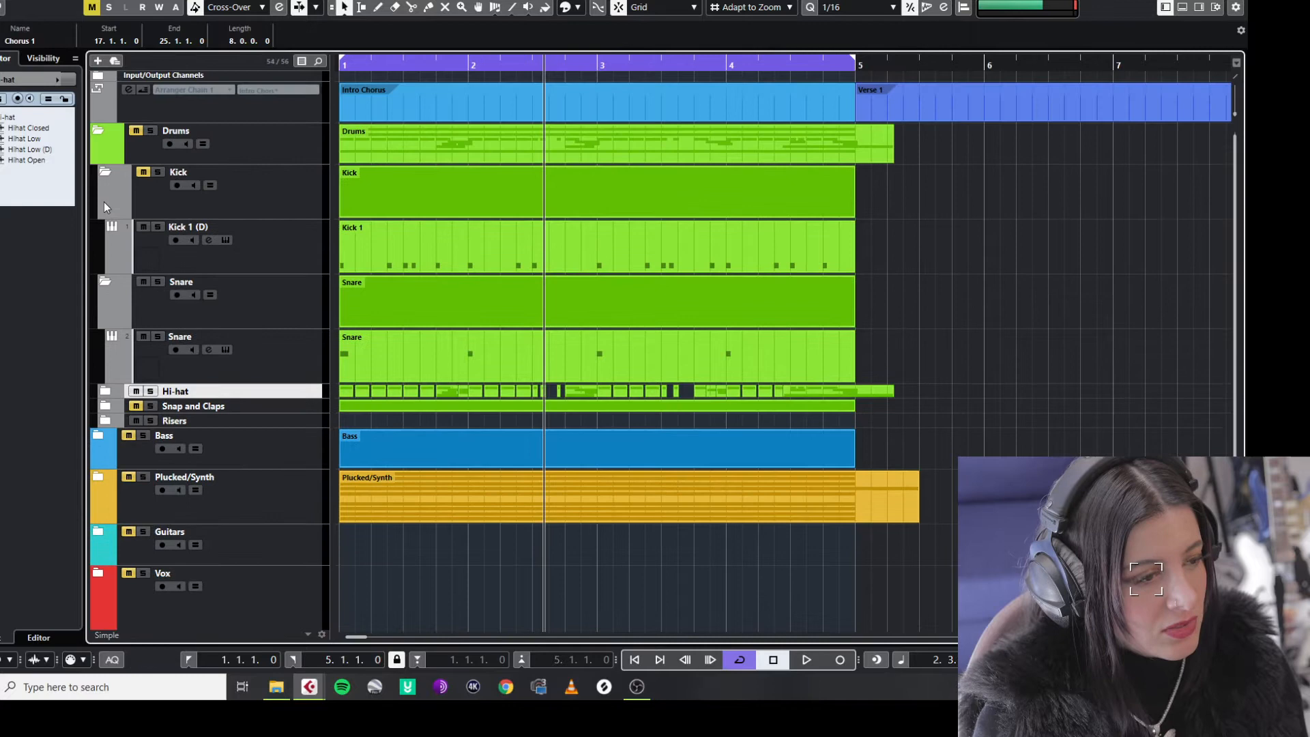
{"action": "left_click", "coordinate": [97, 131]}
{"action": "left_click", "coordinate": [97, 133]}
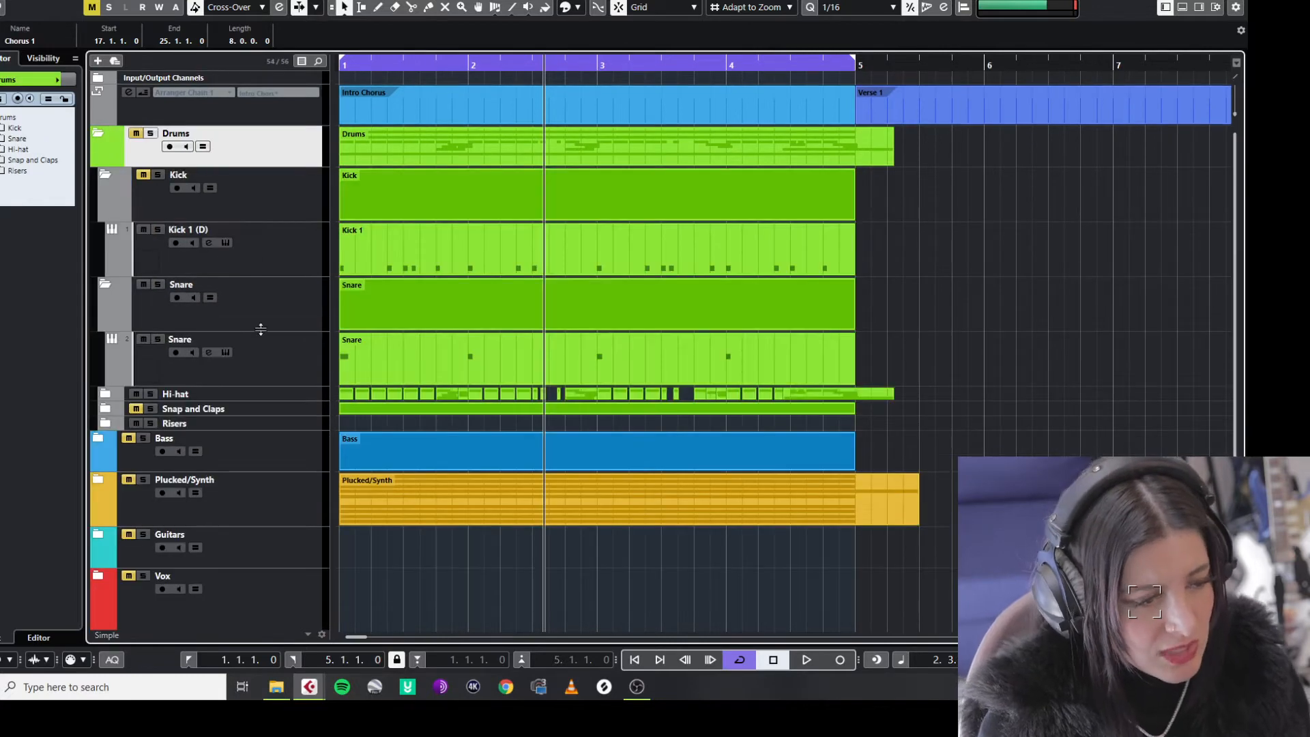
{"action": "left_click", "coordinate": [99, 134]}
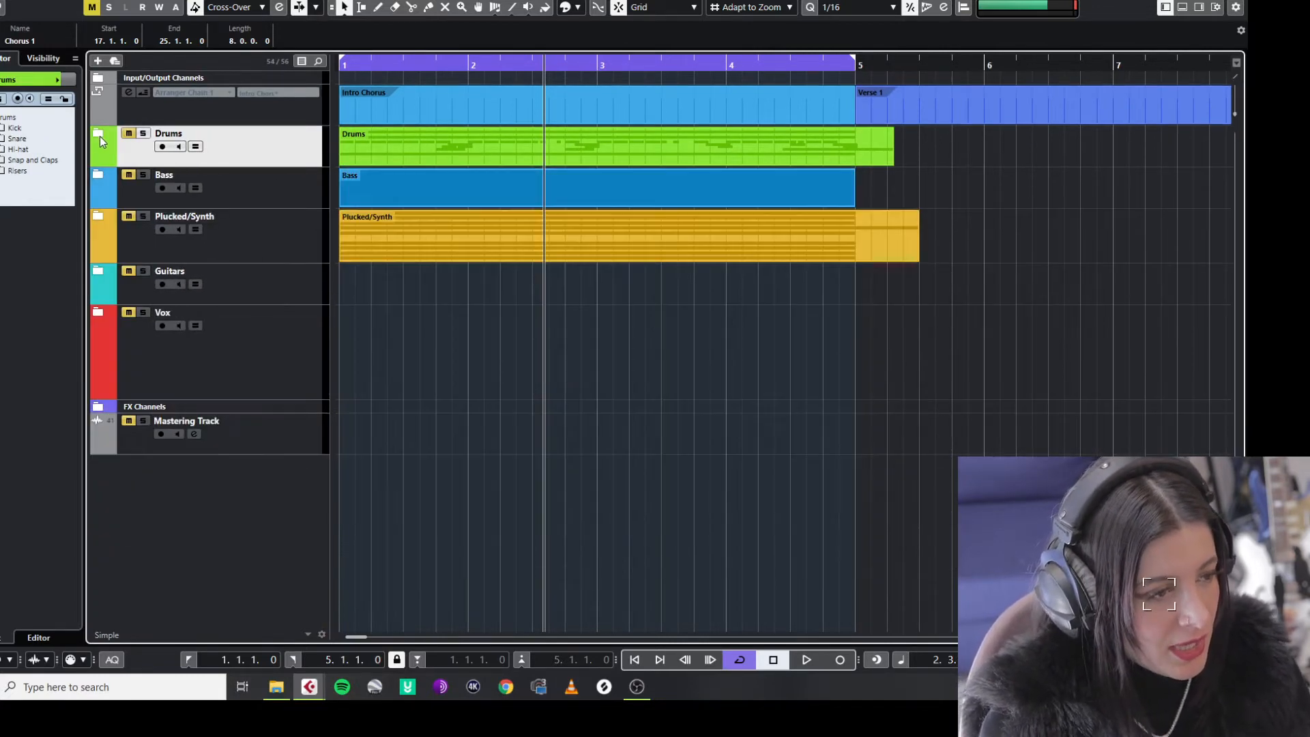
Expand the Bass folder and open the Serum instrument on the Bass 808 Verse track.
{"action": "left_click", "coordinate": [98, 174]}
{"action": "left_click", "coordinate": [152, 198]}
{"action": "left_click", "coordinate": [257, 228]}
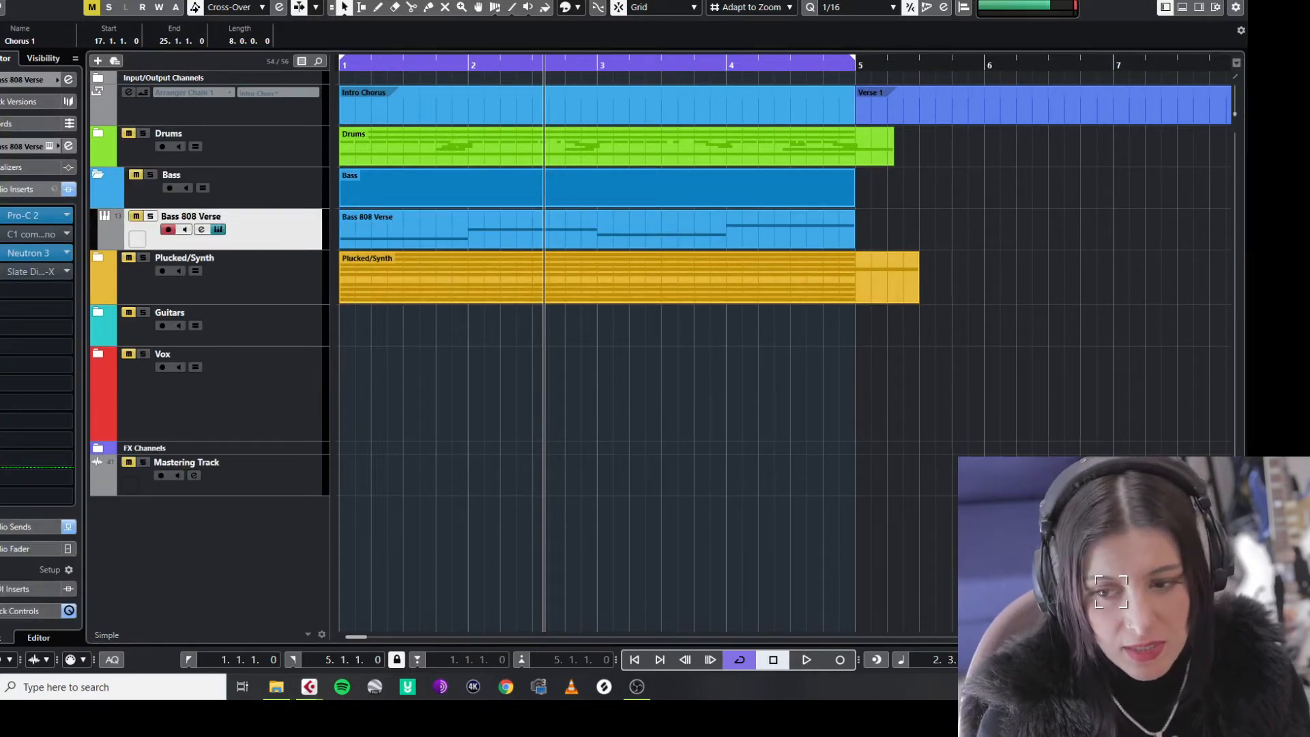
{"action": "left_click_drag", "start_coordinate": [1309, 125], "coordinate": [726, 82]}
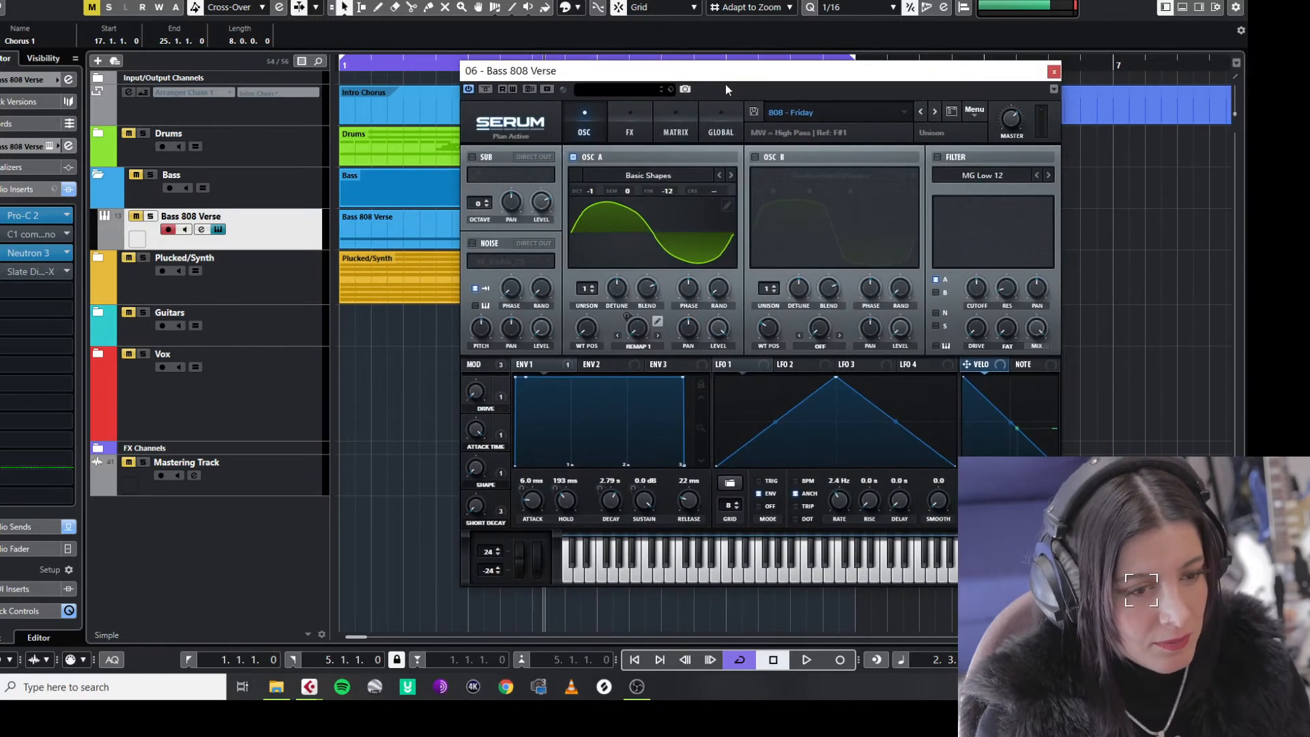
Look up the loaded 808 - Friday preset under Unison Ice > 808 in Serum's preset list, and close the instrument.
{"action": "left_click", "coordinate": [825, 108]}
{"action": "mouse_move", "coordinate": [884, 407]}
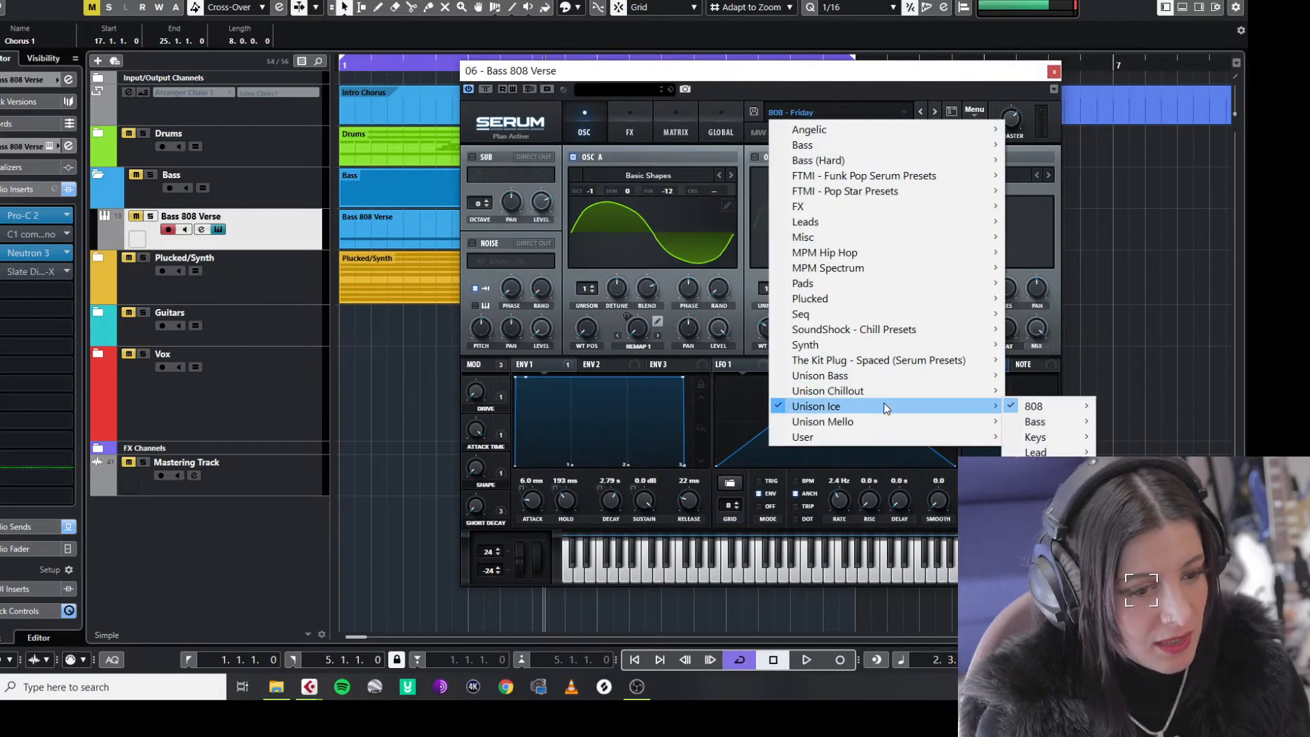
{"action": "mouse_move", "coordinate": [1085, 407]}
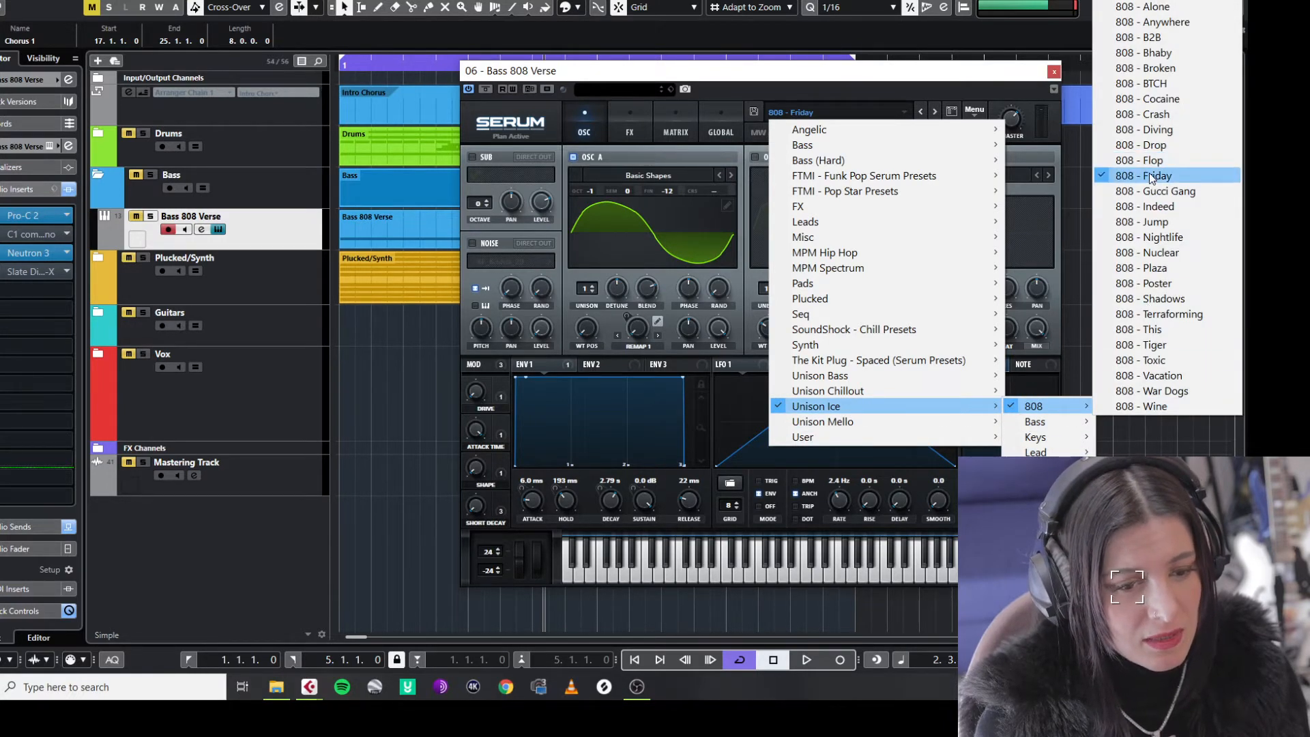
{"action": "left_click", "coordinate": [423, 68]}
{"action": "left_click_drag", "start_coordinate": [424, 71], "coordinate": [339, 67]}
{"action": "left_click", "coordinate": [1054, 71]}
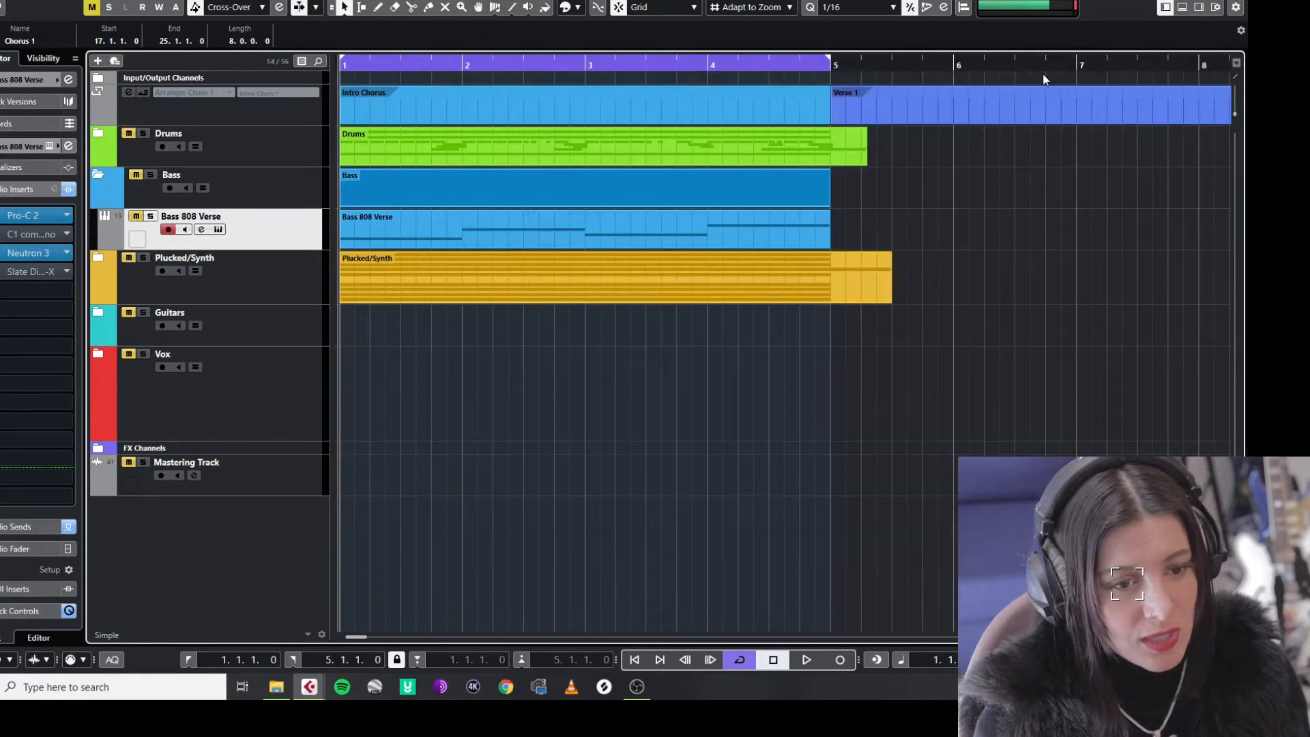
Play the Bass 808 Verse track from bar 1 and turn off its record enable.
{"action": "key", "text": "space"}
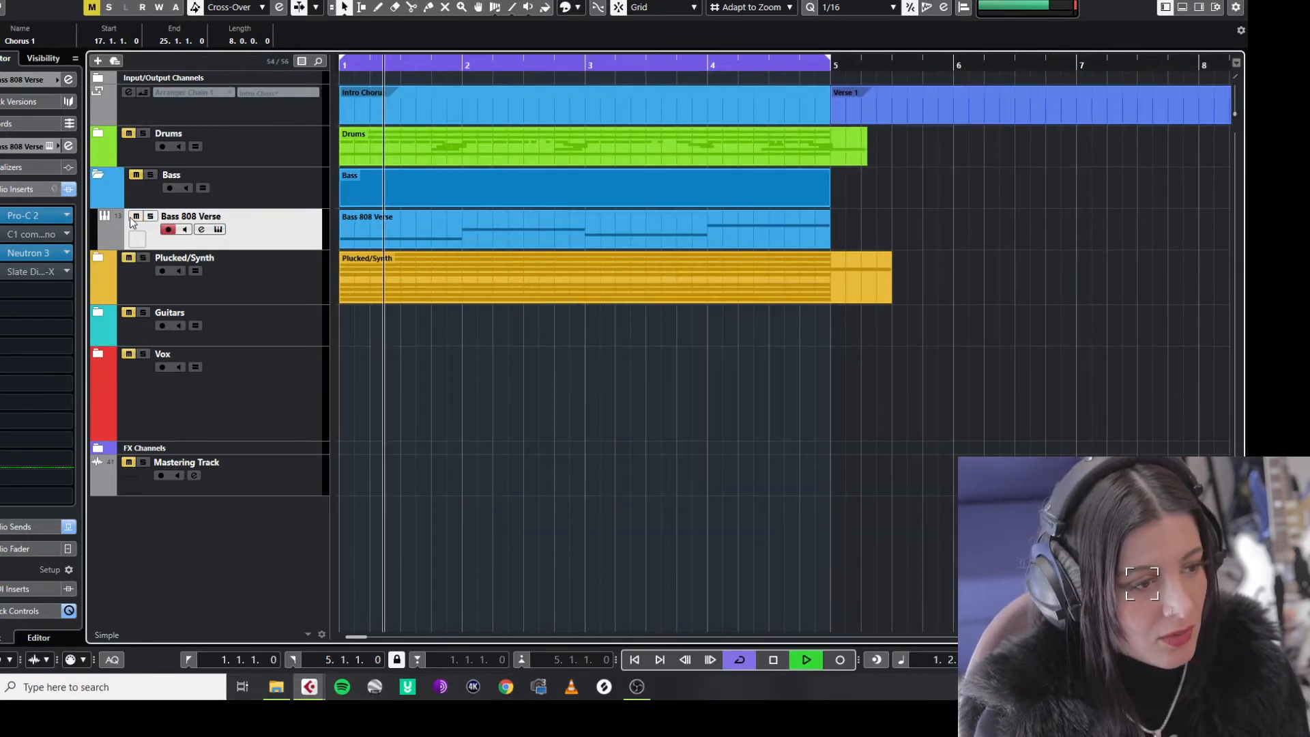
{"action": "left_click", "coordinate": [170, 231]}
{"action": "key", "text": "space"}
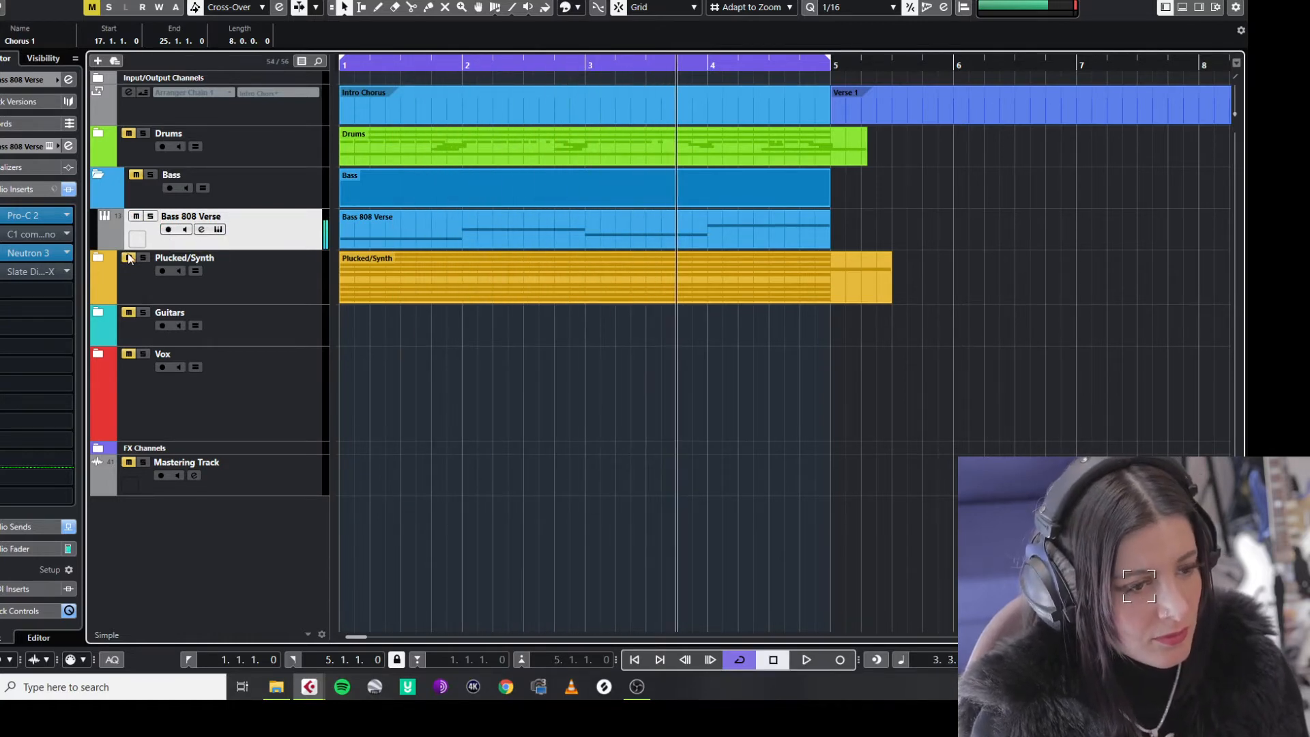
Open the Pro-C 2 compressor on Bass 808 Verse to view its settings, and close it.
{"action": "left_click", "coordinate": [2, 218]}
{"action": "left_click_drag", "start_coordinate": [212, 26], "coordinate": [736, 48]}
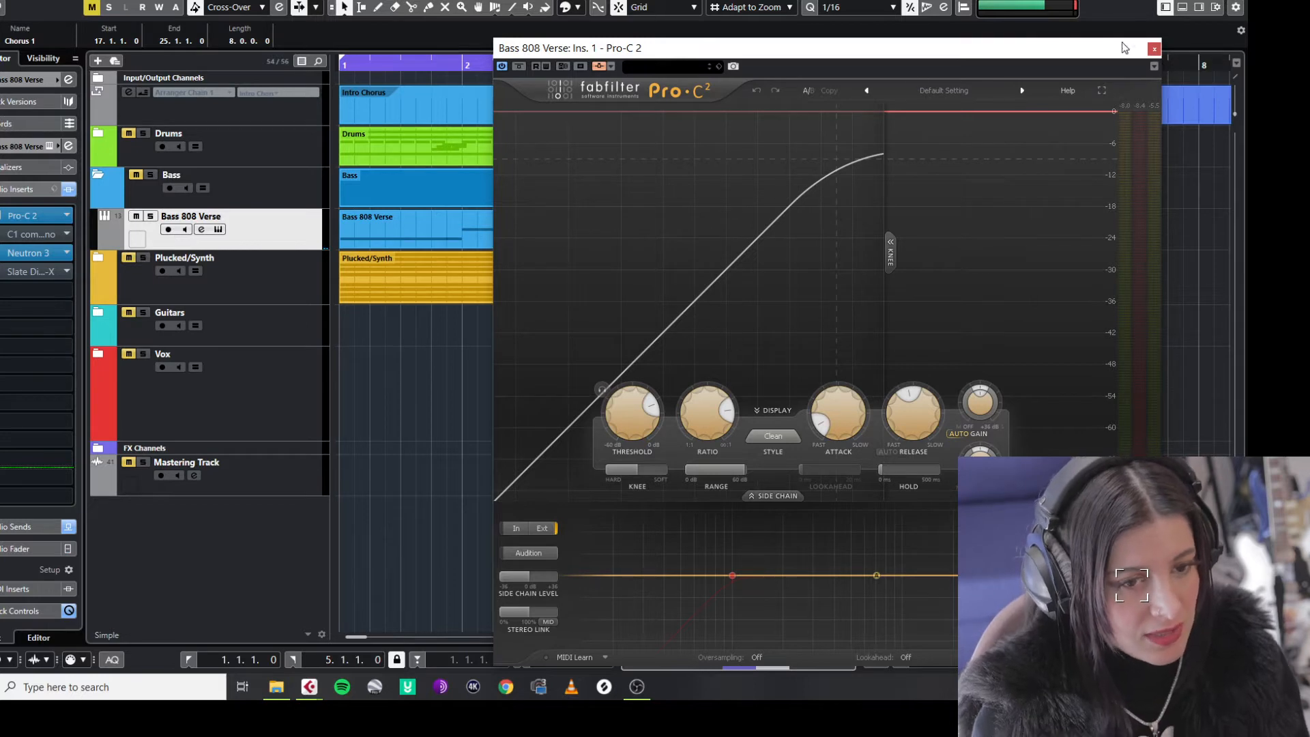
{"action": "left_click", "coordinate": [1154, 49]}
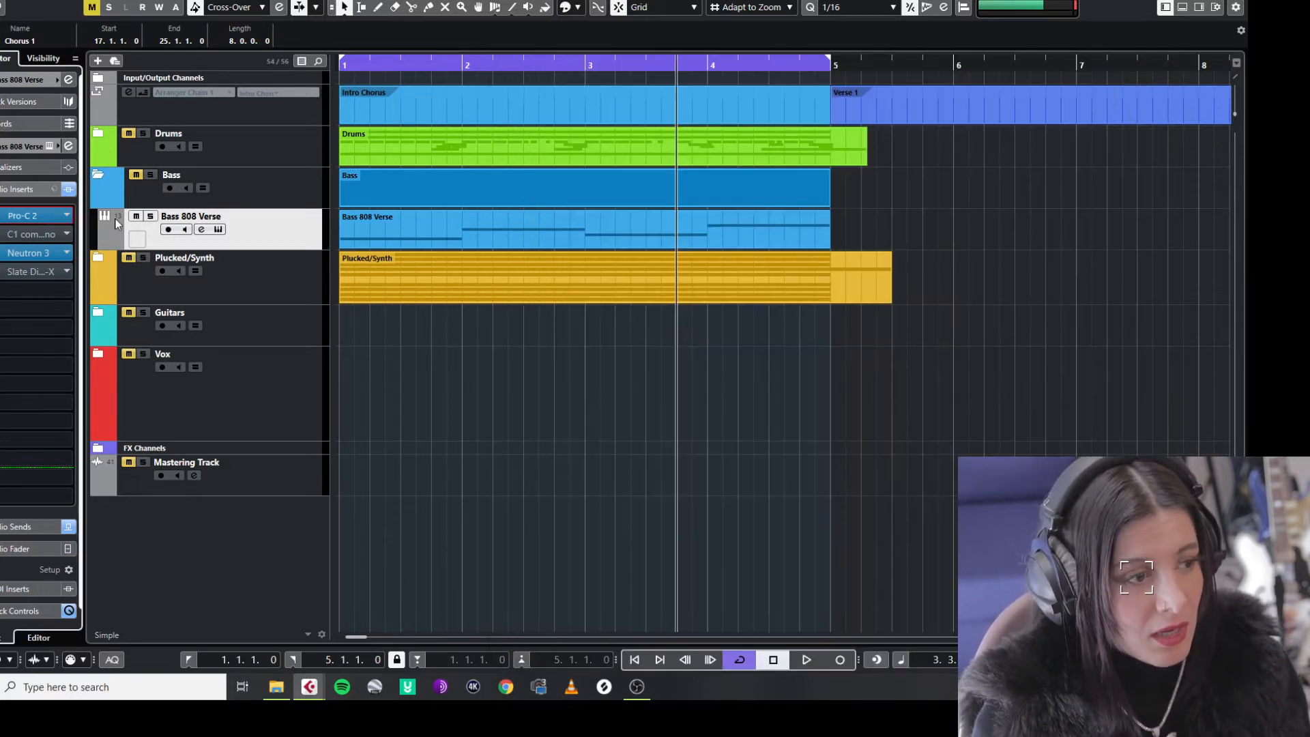
Expand the Drums folder and select the Kick 1 (D) track to examine its sends.
{"action": "left_click", "coordinate": [98, 134]}
{"action": "left_click", "coordinate": [224, 218]}
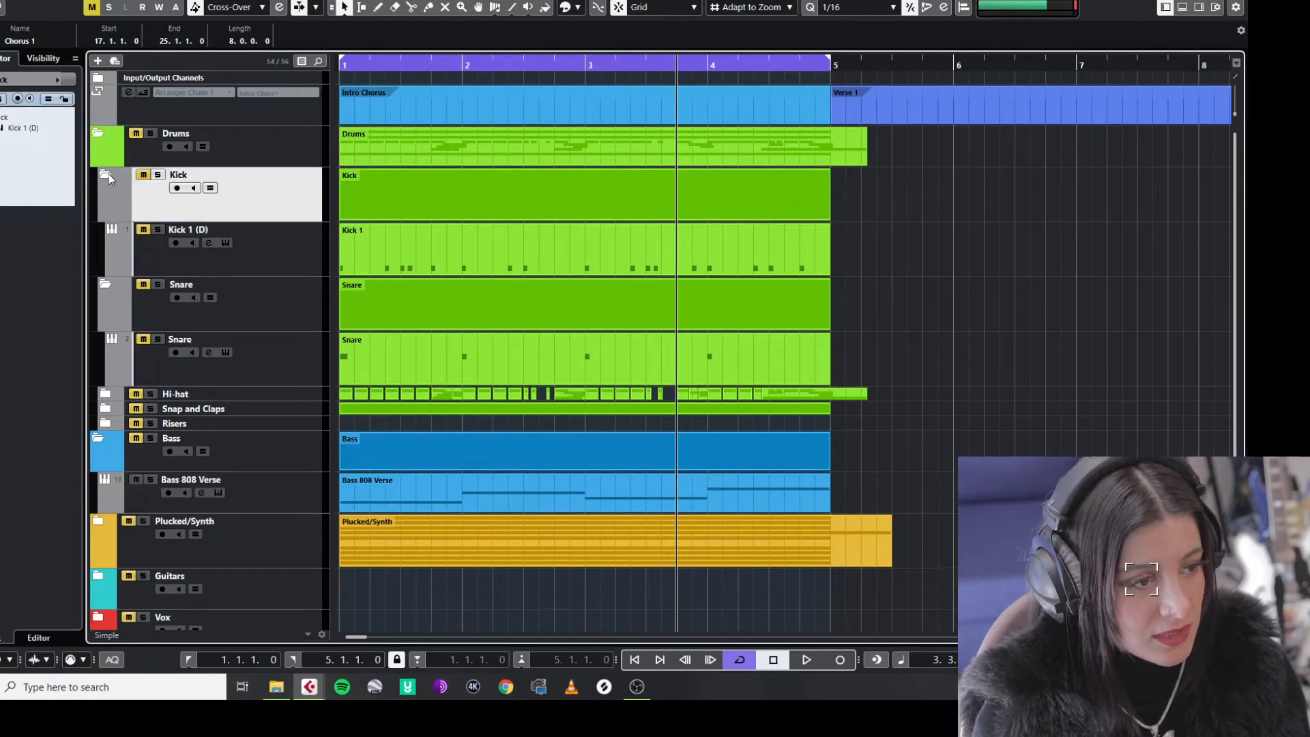
{"action": "left_click", "coordinate": [250, 252]}
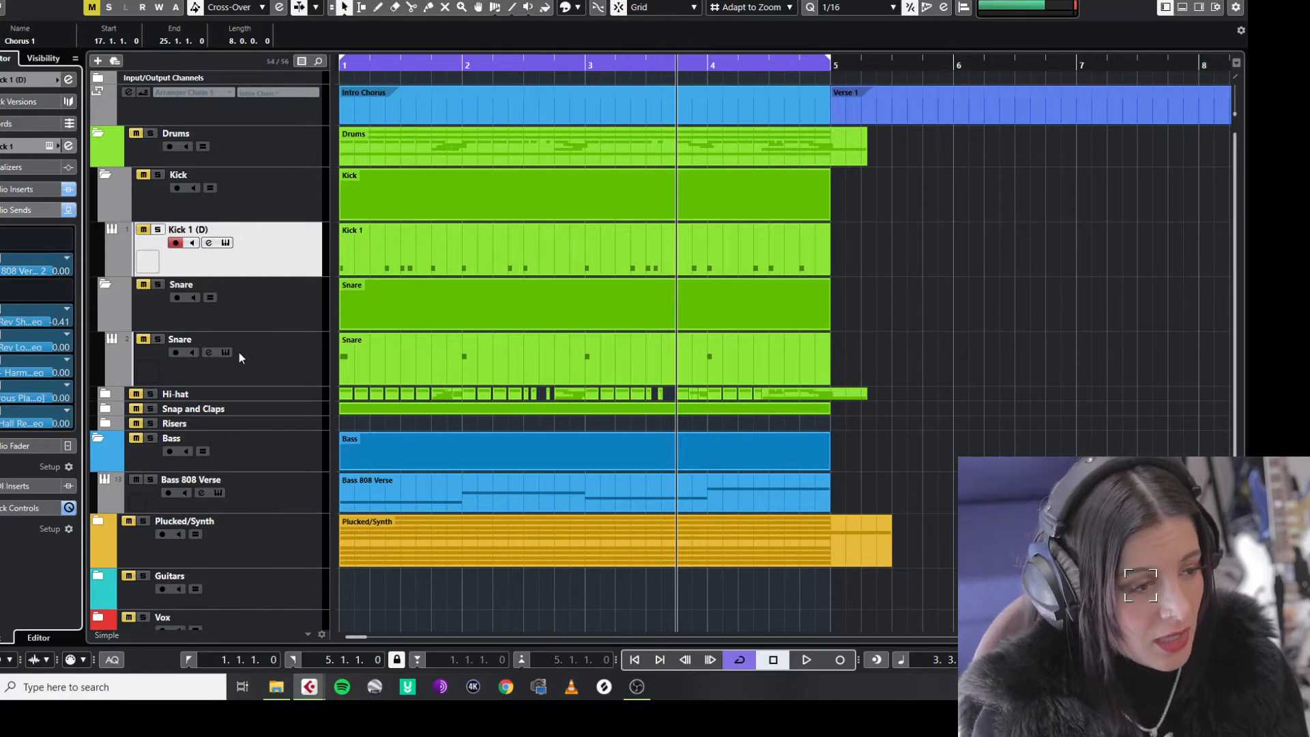
{"action": "scroll", "coordinate": [233, 362], "scroll_direction": "down", "scroll_amount": 3}
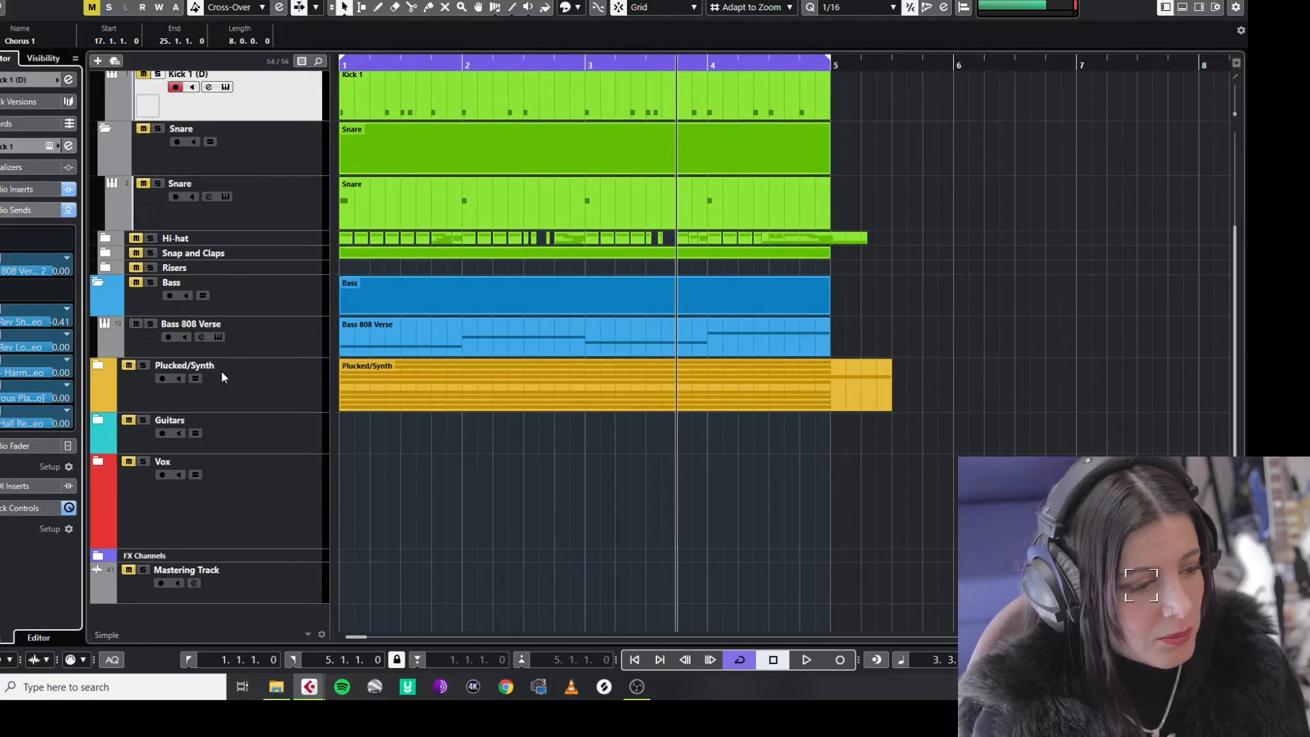
Open the Neutron 3 insert on the Bass 808 Verse track and show its Sculptor module.
{"action": "left_click", "coordinate": [144, 348]}
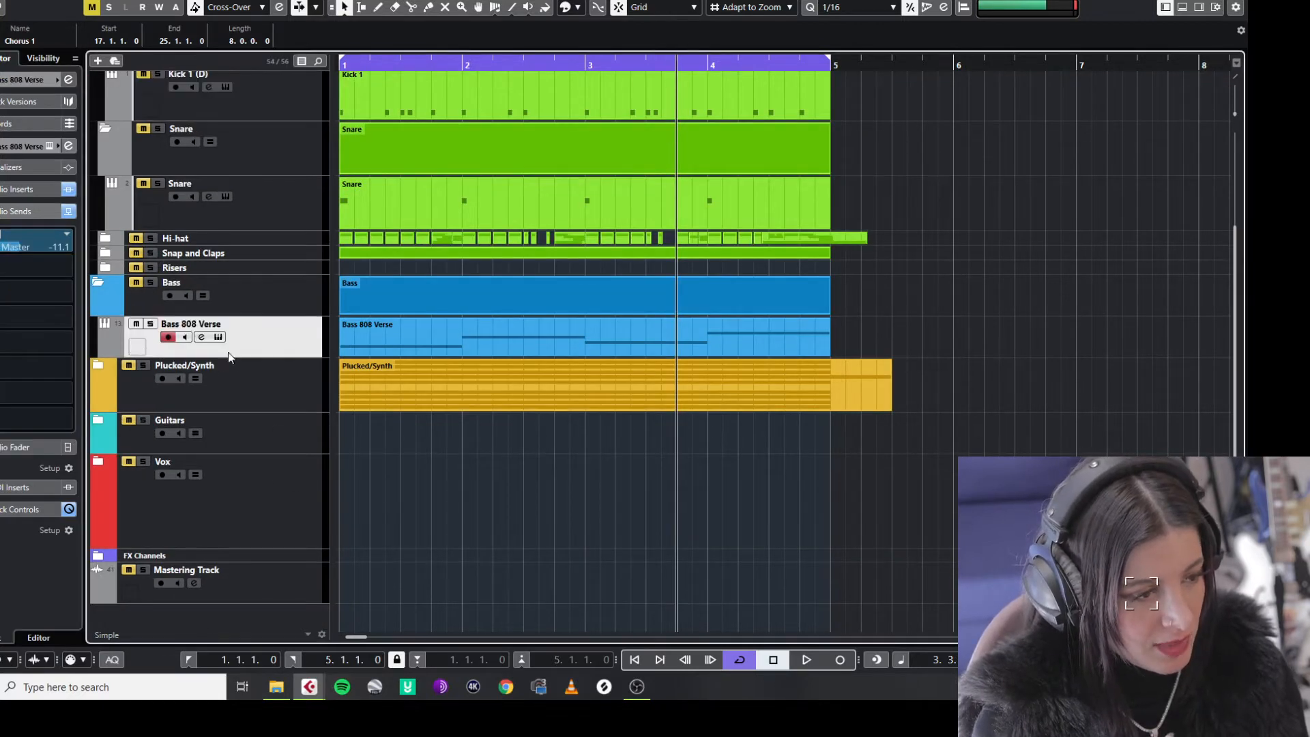
{"action": "left_click", "coordinate": [27, 188]}
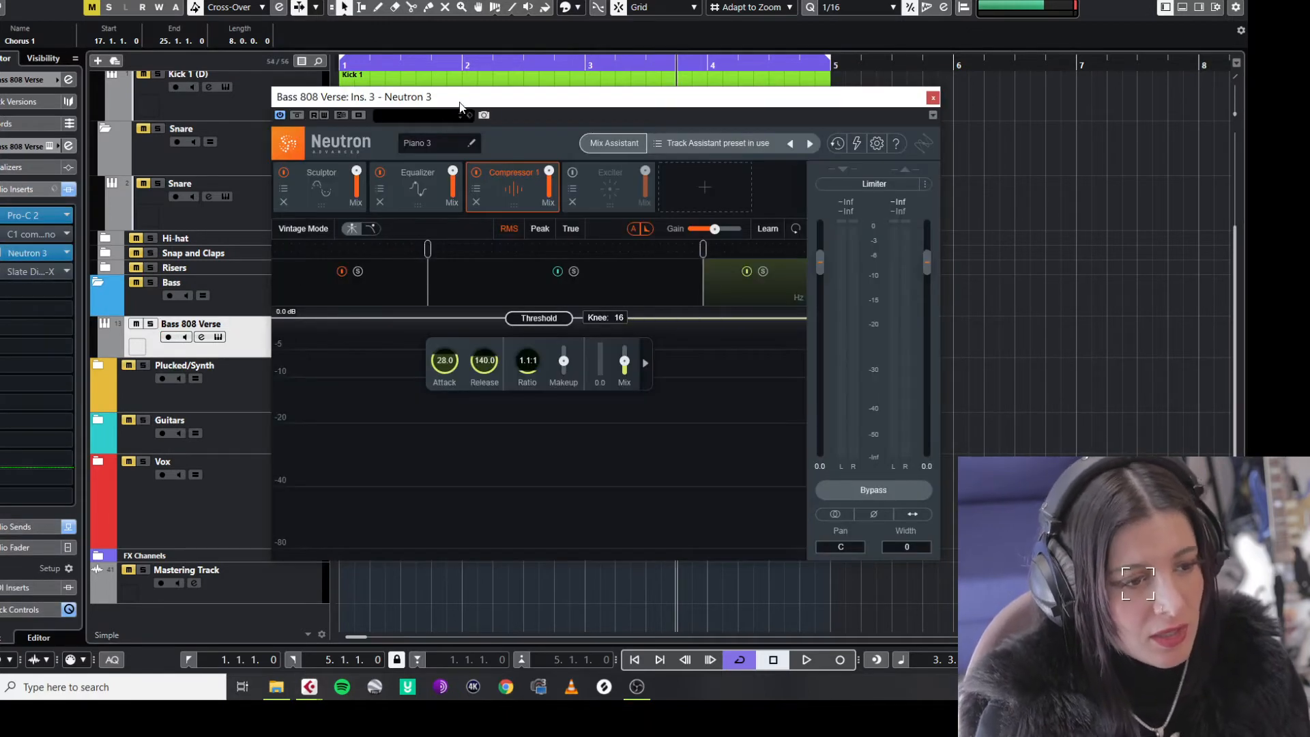
{"action": "left_click_drag", "start_coordinate": [460, 104], "coordinate": [802, 34]}
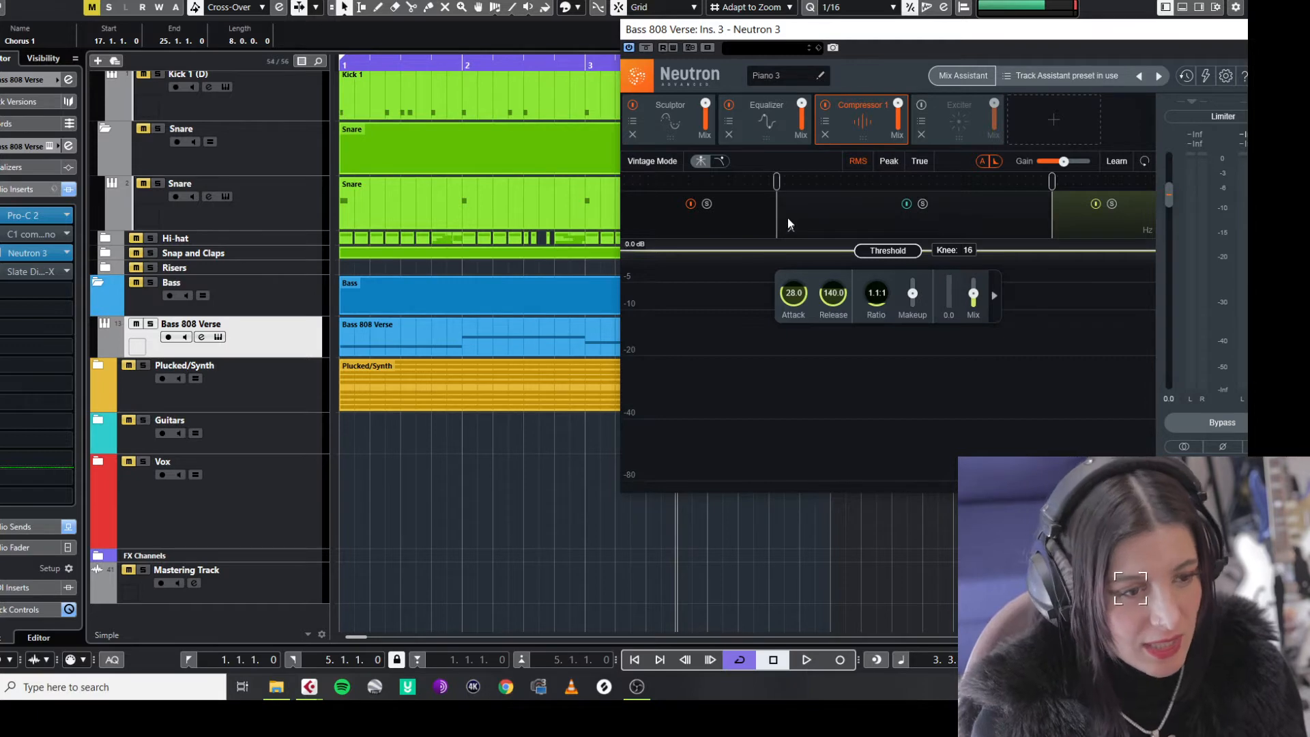
{"action": "left_click", "coordinate": [649, 103]}
Play the bass from early in bar 1 to watch how the Sculptor shapes its sound.
{"action": "left_click", "coordinate": [370, 64]}
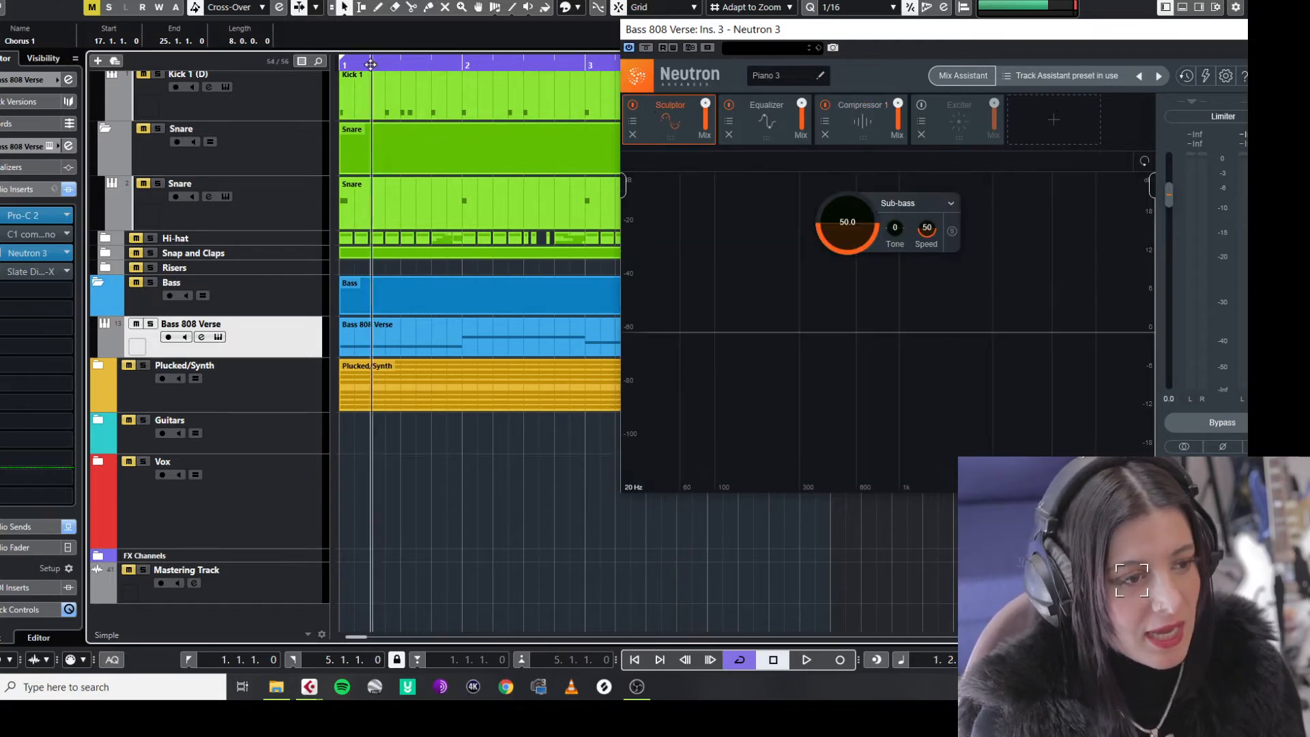
{"action": "key", "text": "space"}
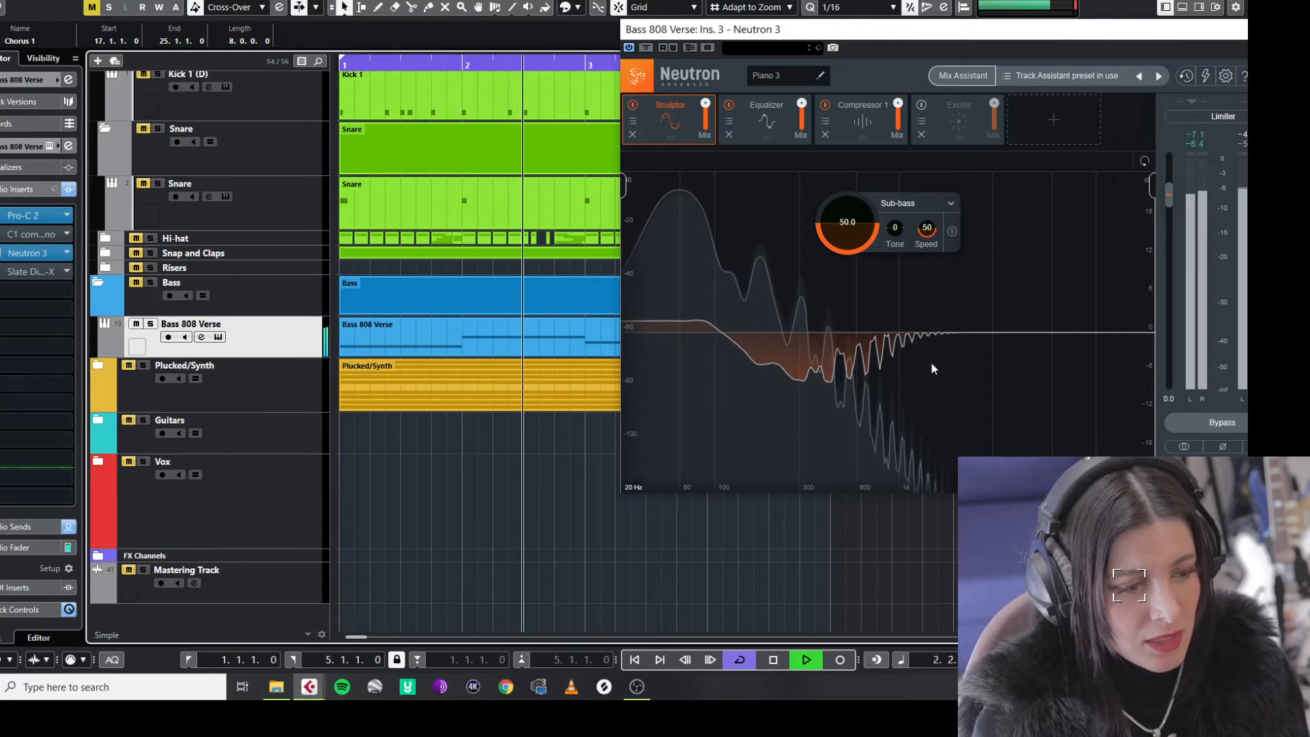
{"action": "key", "text": "space"}
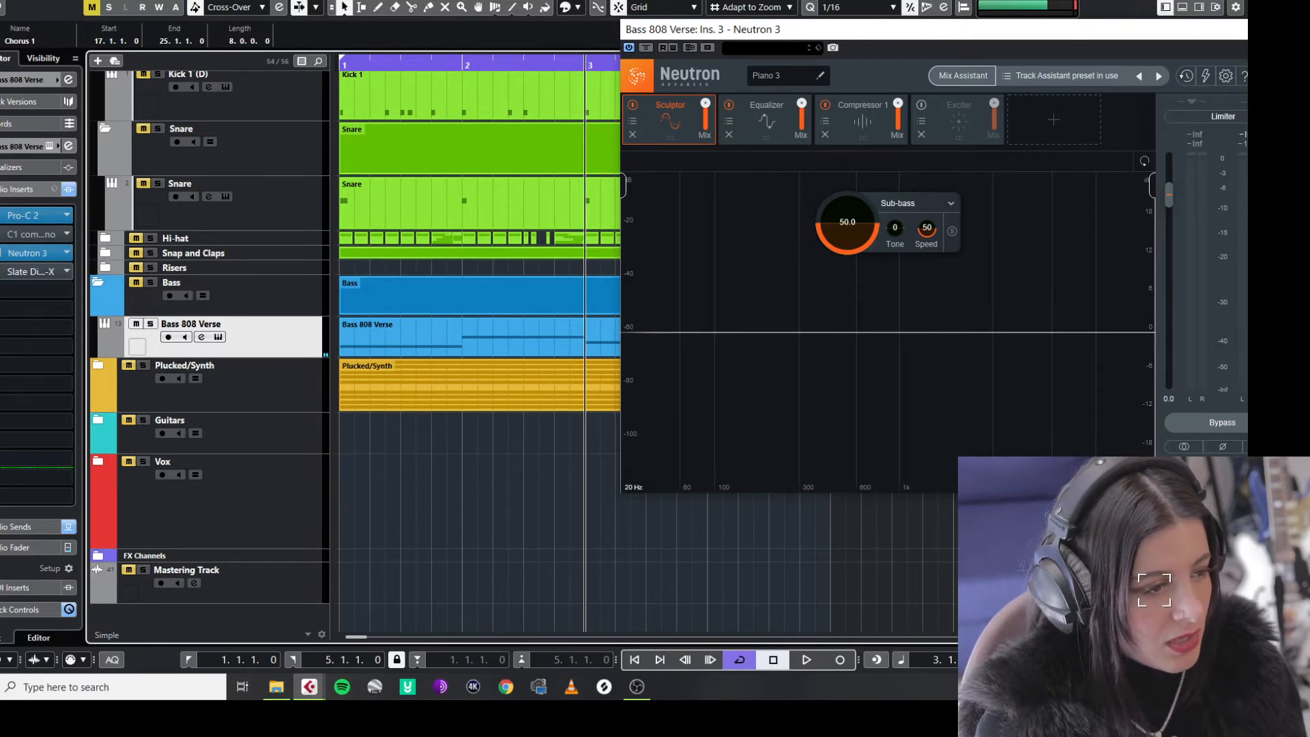
Collapse the Bass and Drums folders.
{"action": "left_click", "coordinate": [99, 283]}
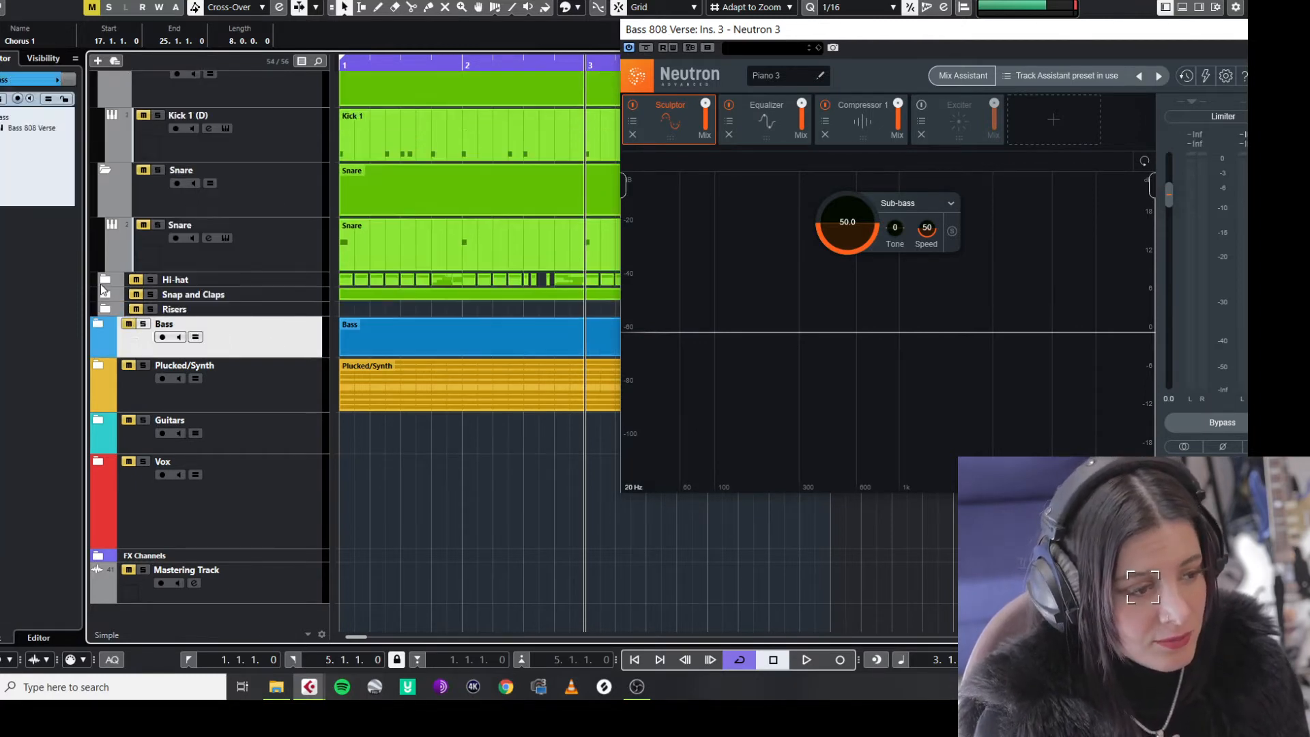
{"action": "scroll", "coordinate": [130, 283], "scroll_direction": "up", "scroll_amount": 3}
{"action": "left_click", "coordinate": [98, 134]}
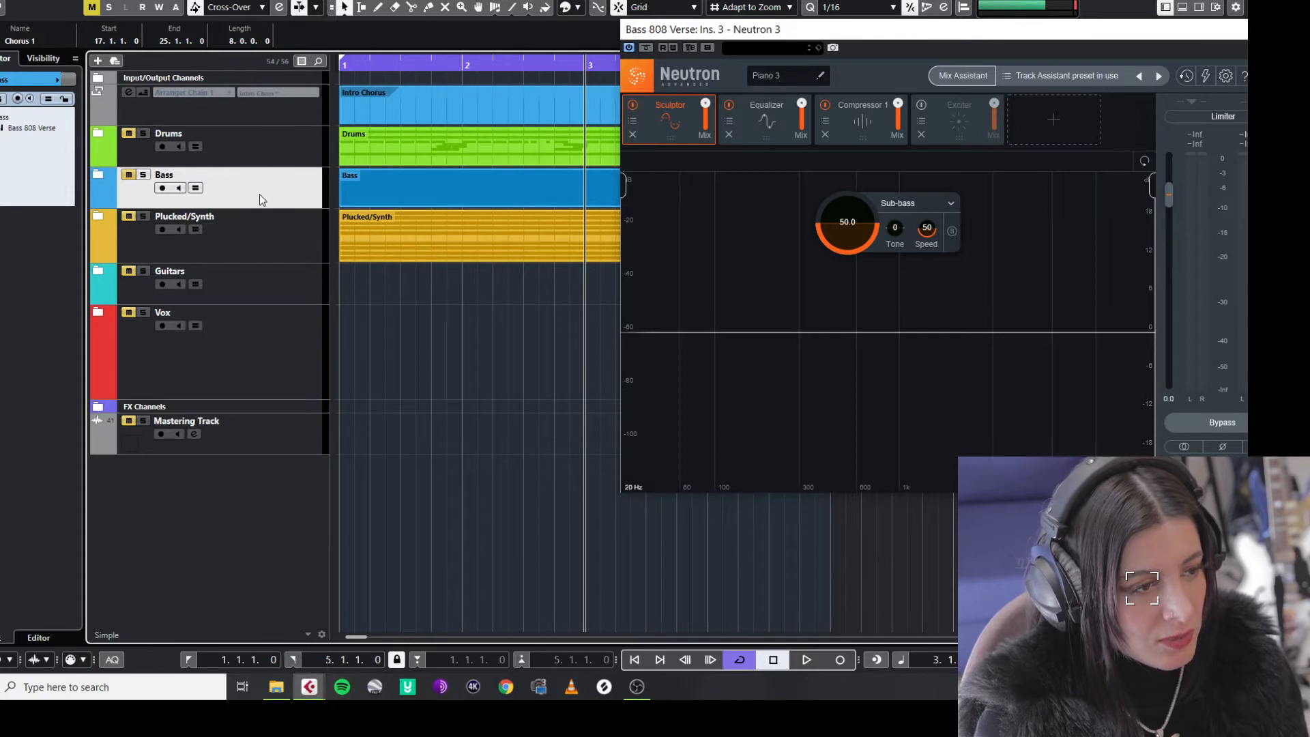
Expand the Plucked/Synth folder and close the Neutron 3 window of the bass track.
{"action": "left_click", "coordinate": [99, 216]}
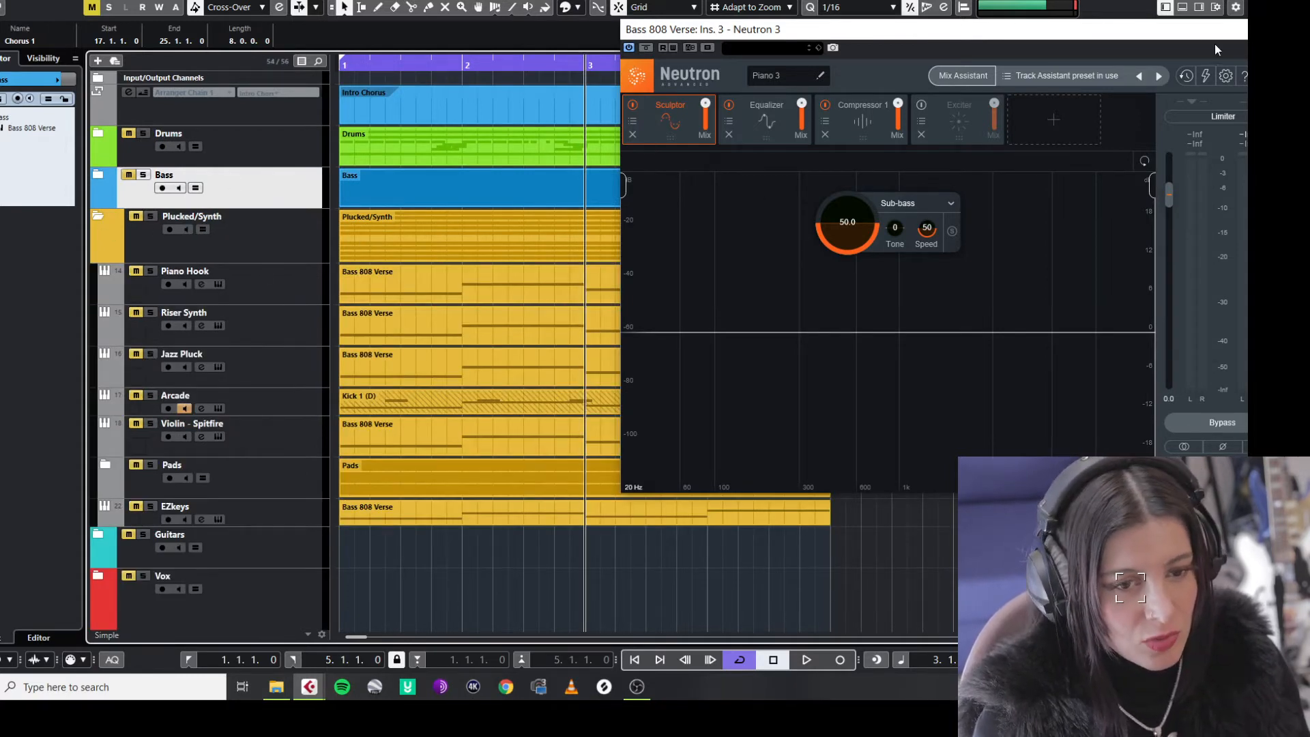
{"action": "left_click_drag", "start_coordinate": [1110, 34], "coordinate": [988, 40]}
{"action": "left_click", "coordinate": [1158, 36]}
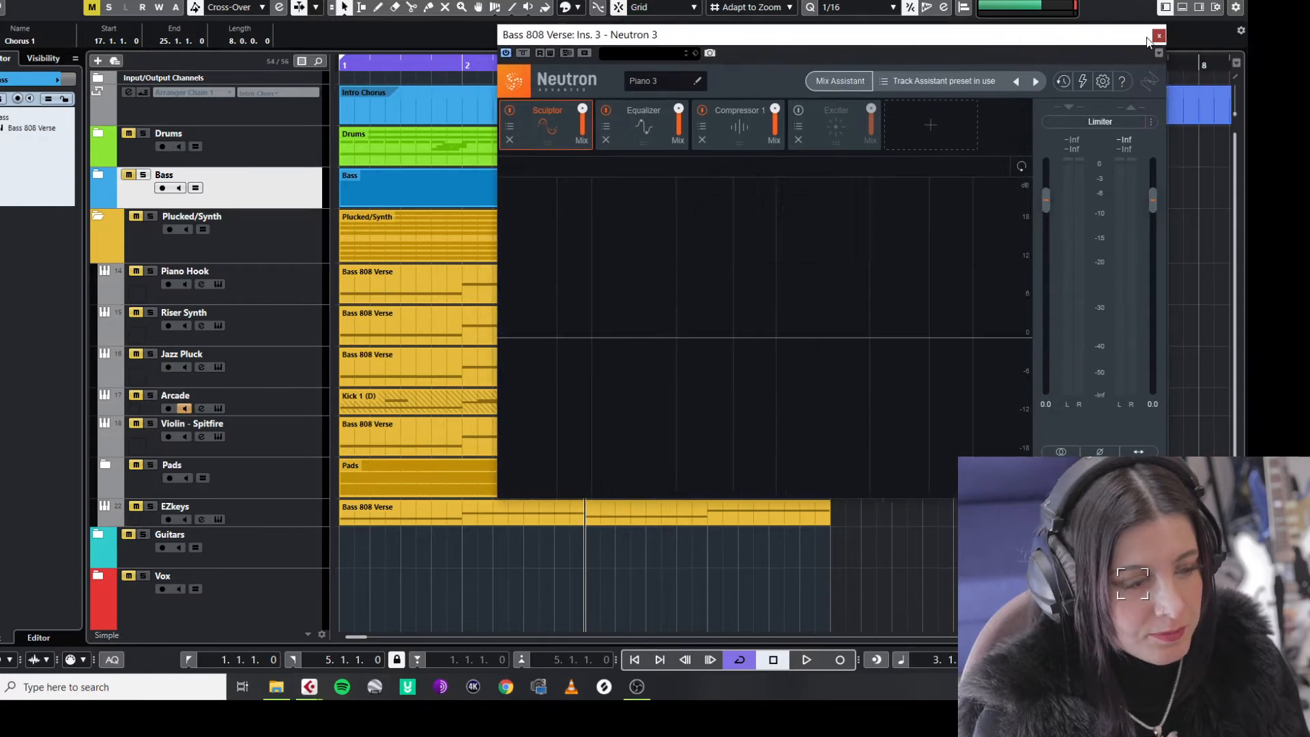
Open the Keyscape instrument on the Piano Hook track to view its LA Custom C7 - Cinematic patch, and close it.
{"action": "left_click", "coordinate": [280, 298]}
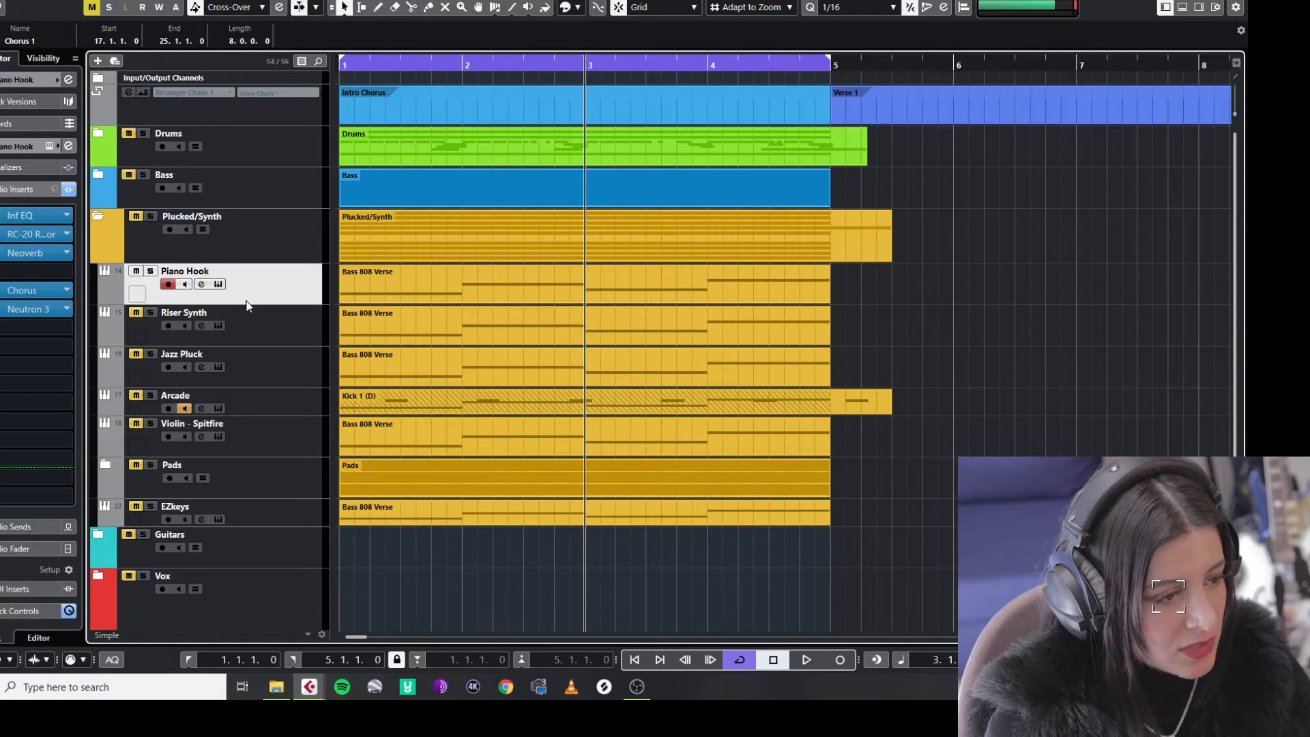
{"action": "left_click", "coordinate": [219, 284]}
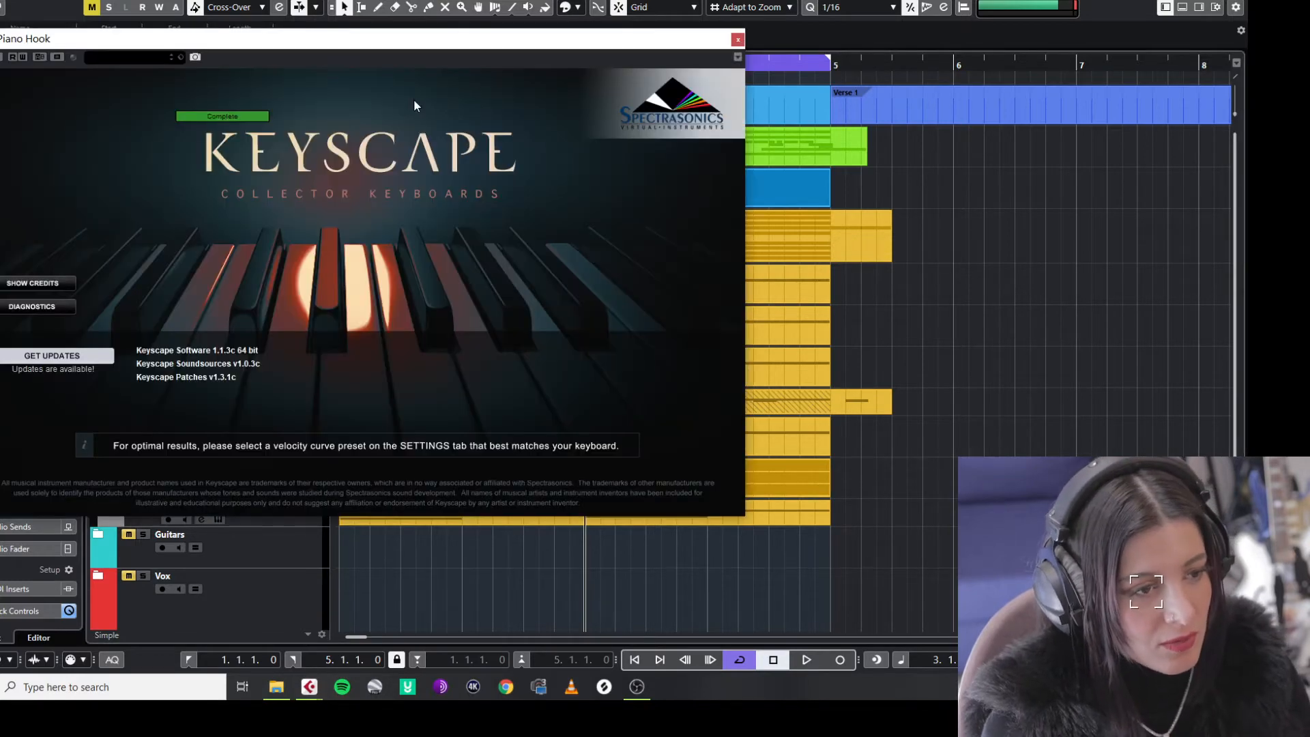
{"action": "left_click_drag", "start_coordinate": [413, 52], "coordinate": [856, 130]}
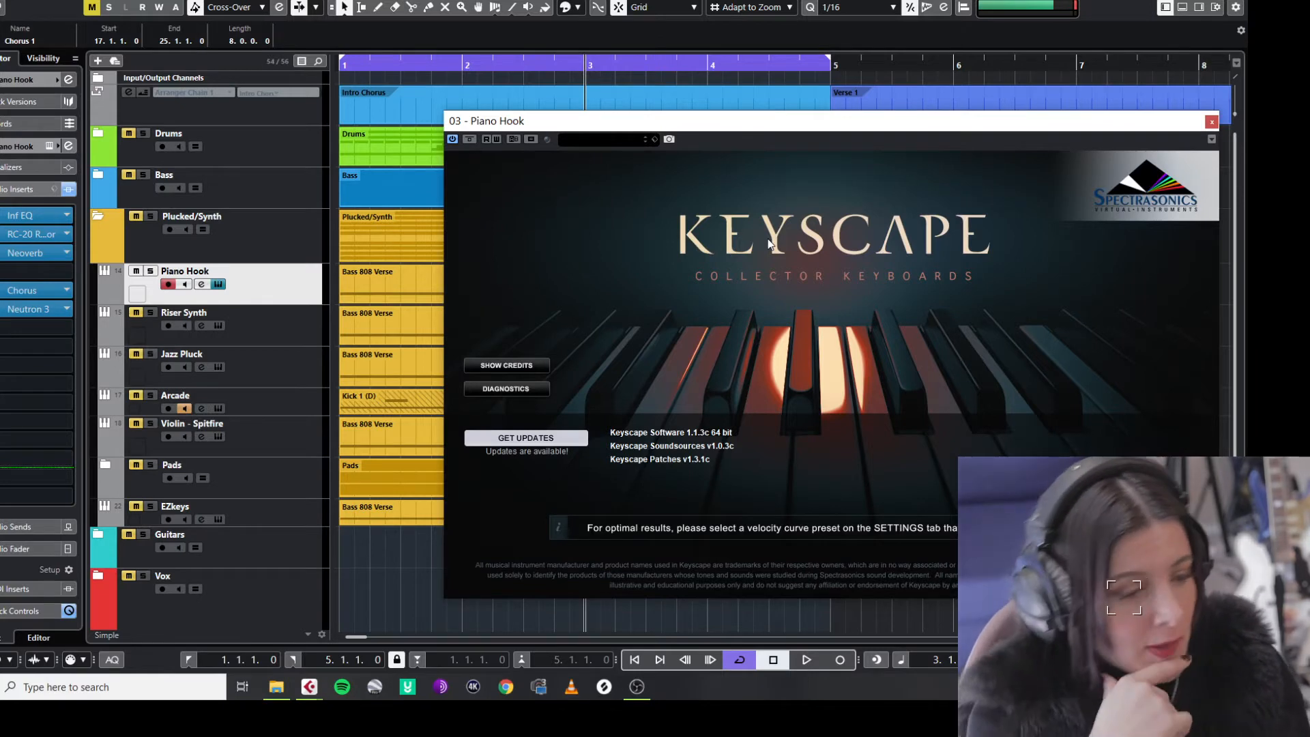
{"action": "left_click", "coordinate": [744, 255]}
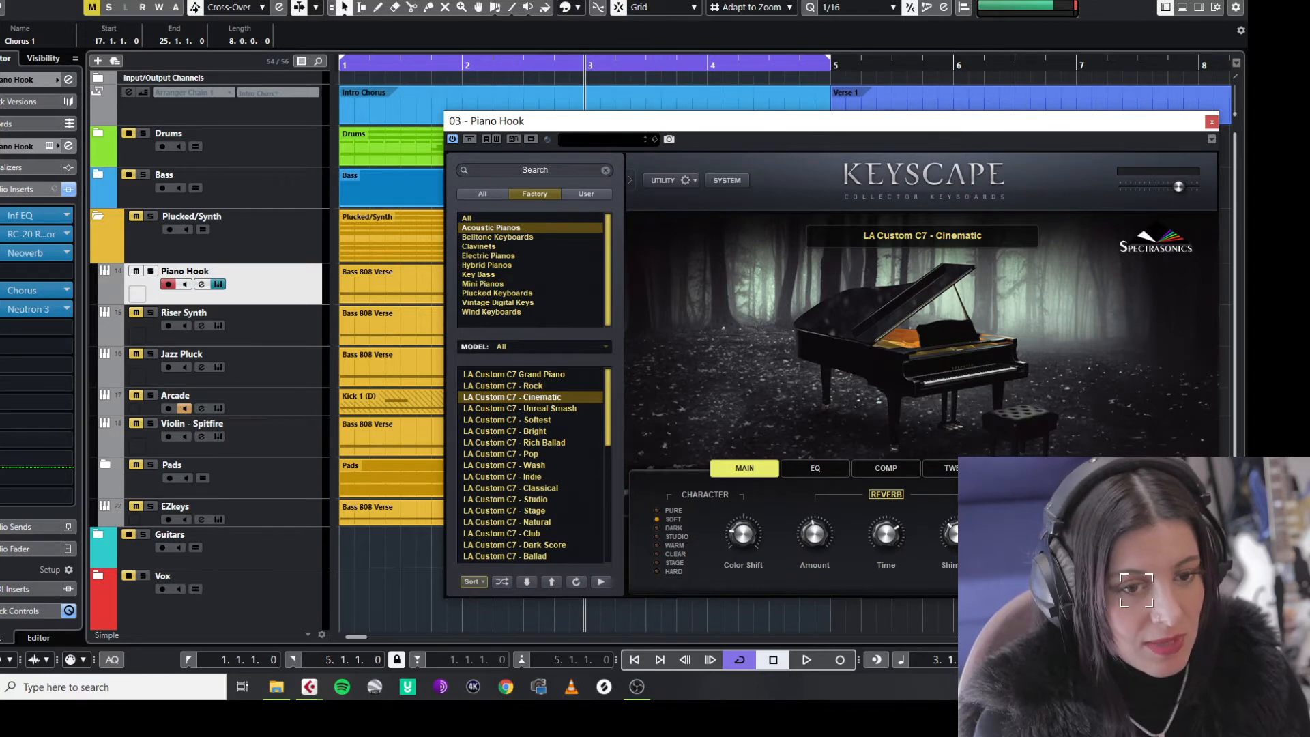
{"action": "left_click", "coordinate": [1212, 122]}
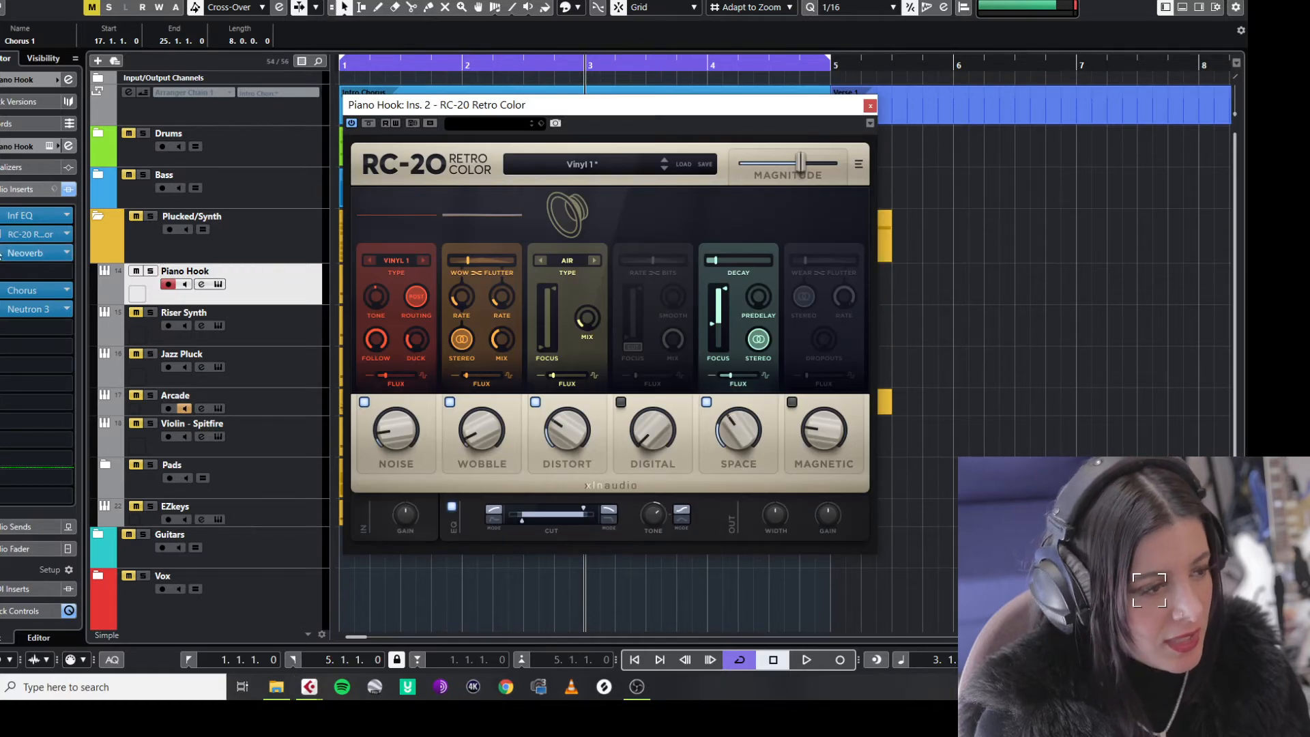
Open the Neoverb and Chorus inserts of the Piano Hook track beside RC-20 Retro Color to view their settings.
{"action": "left_click", "coordinate": [51, 253]}
{"action": "left_click_drag", "start_coordinate": [411, 113], "coordinate": [831, 116]}
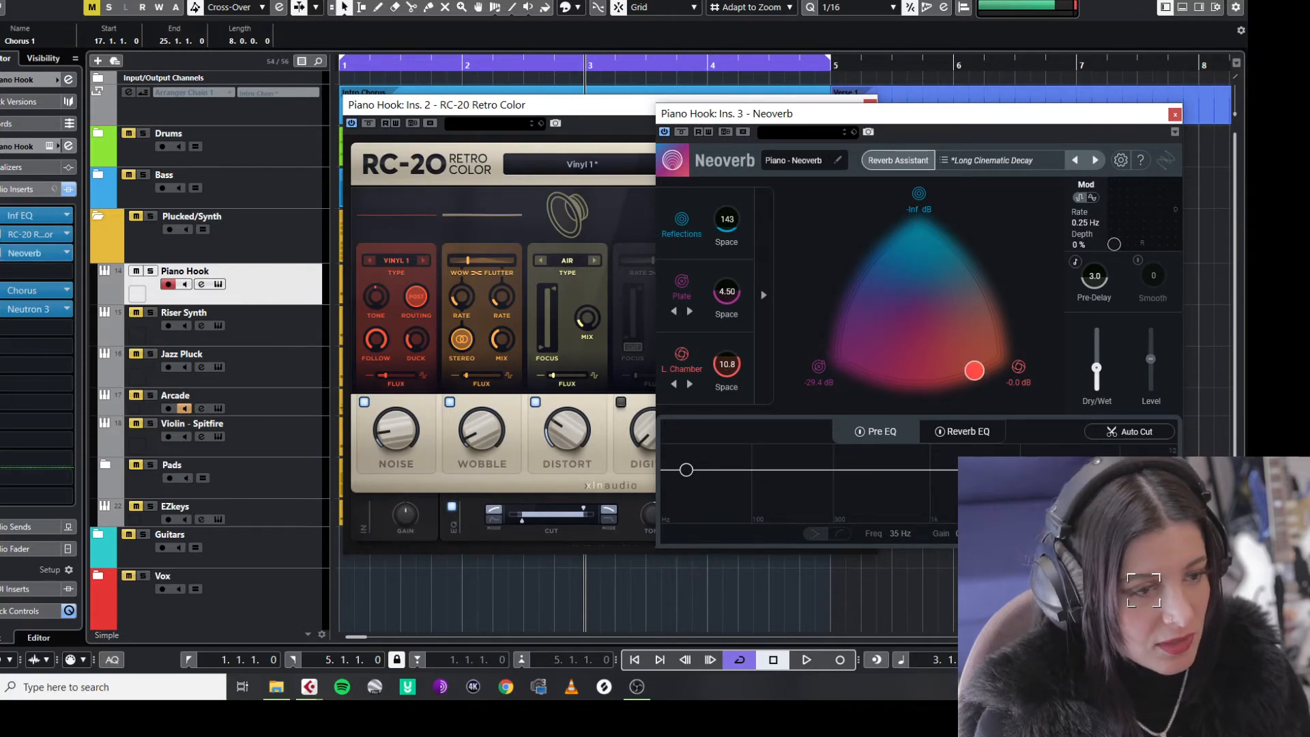
{"action": "left_click", "coordinate": [3, 290]}
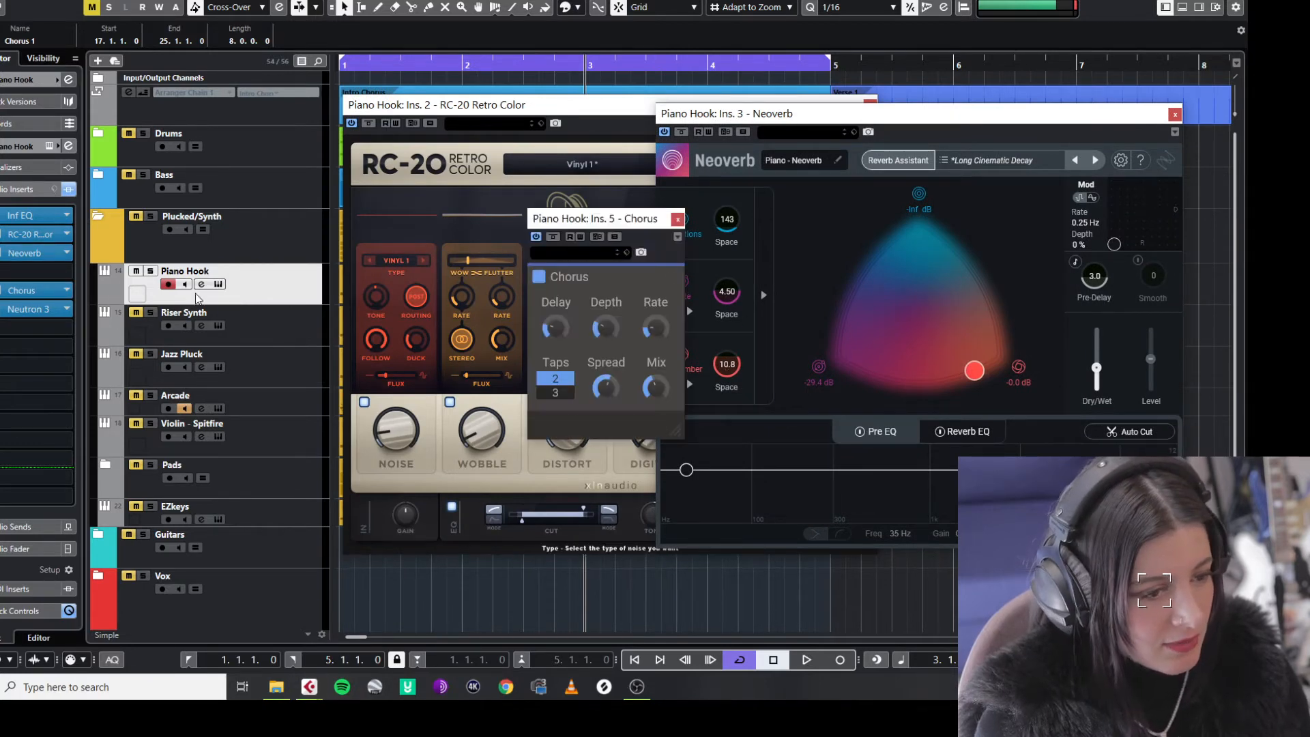
Open Neutron 3 on the Piano Hook track and go through its Sculptor, Equalizer, Compressor 1 and Exciter modules.
{"action": "left_click", "coordinate": [28, 309]}
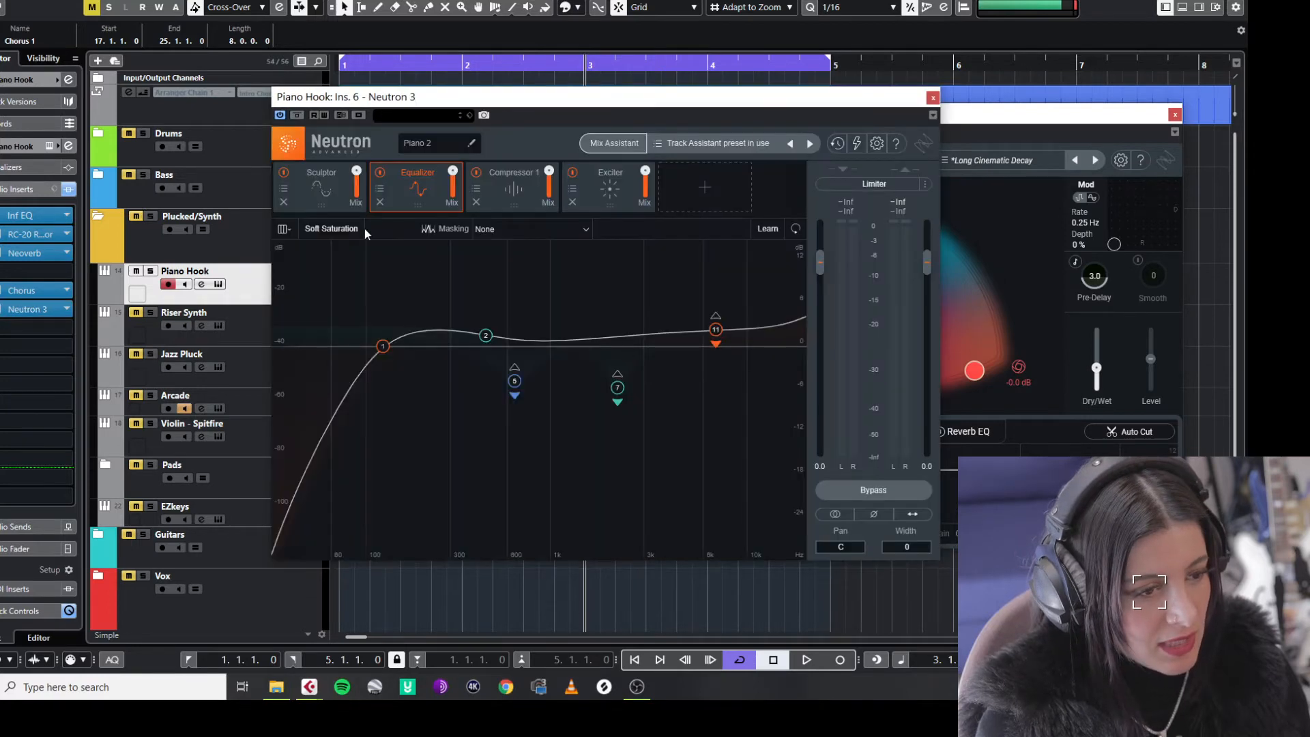
{"action": "left_click", "coordinate": [320, 193]}
{"action": "left_click", "coordinate": [426, 194]}
{"action": "left_click", "coordinate": [504, 193]}
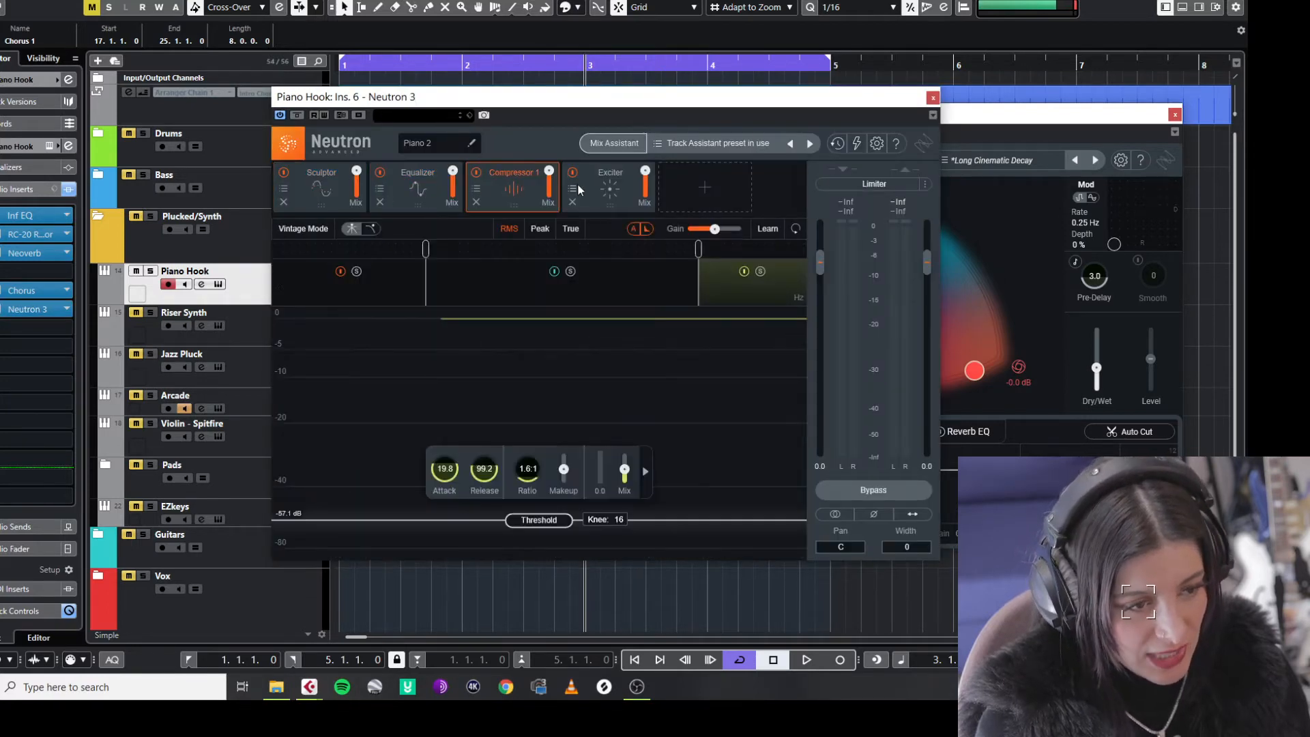
{"action": "left_click", "coordinate": [594, 190]}
{"action": "left_click", "coordinate": [394, 176]}
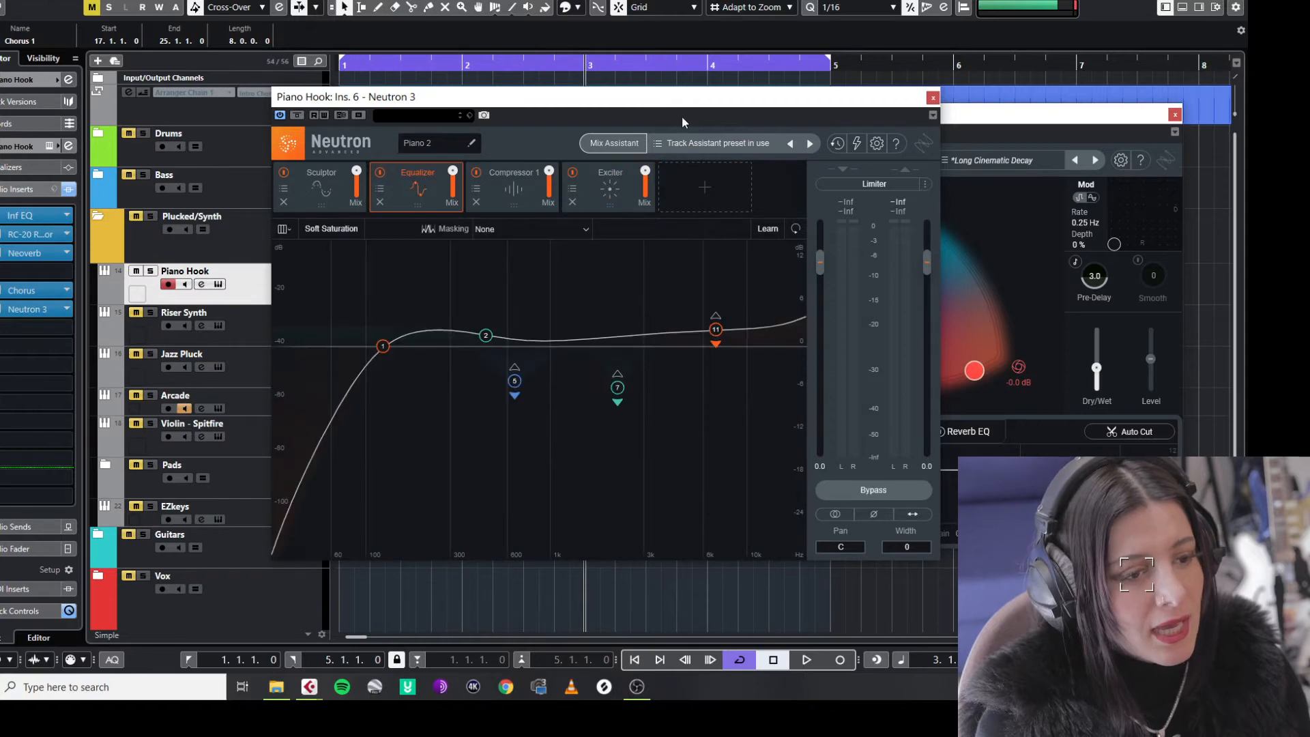
Close the Neutron 3, Neoverb and RC-20 Retro Color windows, and select the Riser Synth track.
{"action": "left_click", "coordinate": [933, 97]}
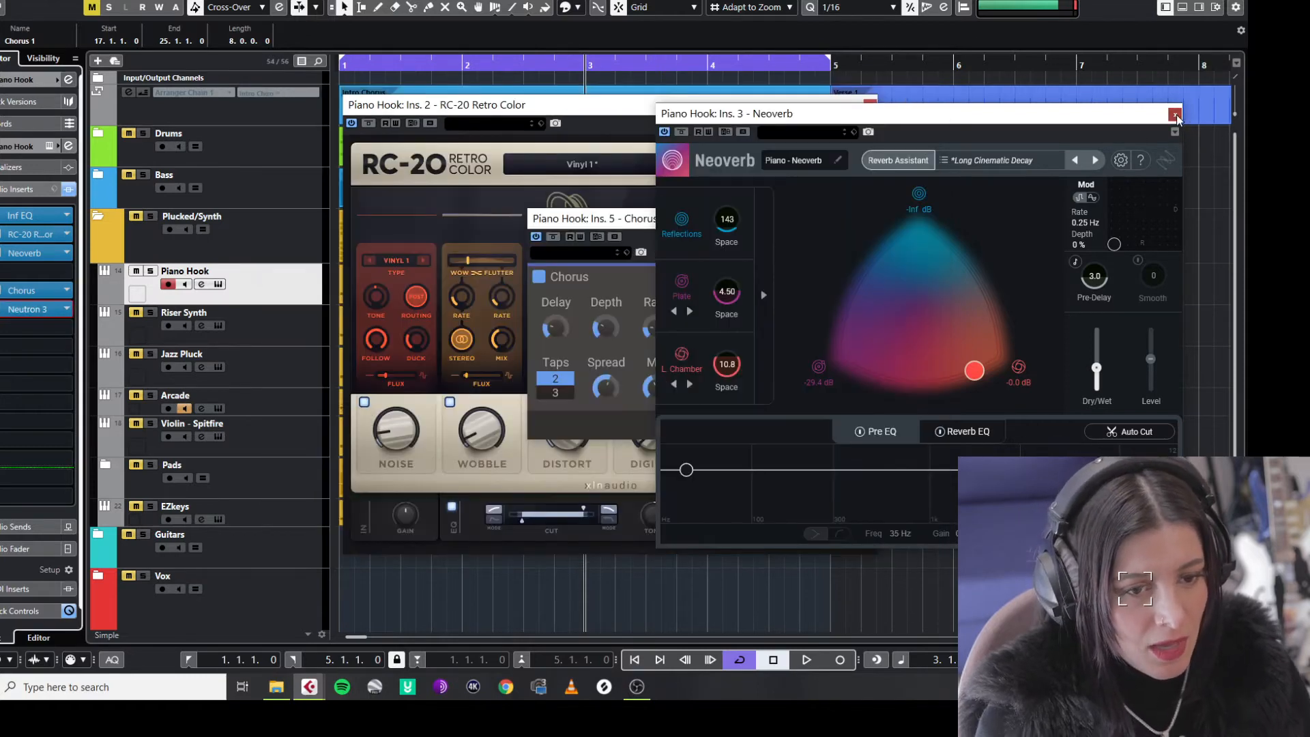
{"action": "left_click", "coordinate": [1173, 114]}
{"action": "left_click", "coordinate": [870, 106]}
{"action": "left_click", "coordinate": [269, 334]}
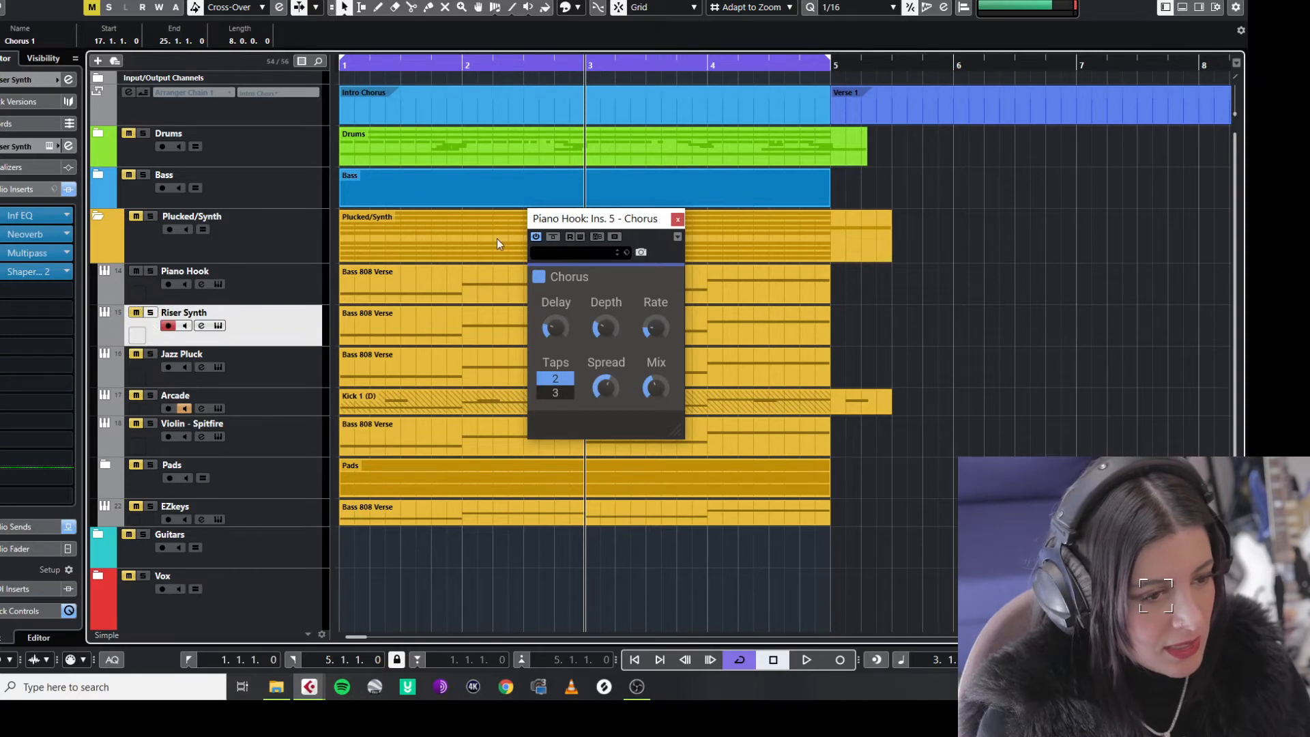
Return the playhead to bar 1, and view and close the Channel Settings of the Piano Hook track.
{"action": "left_click", "coordinate": [347, 67]}
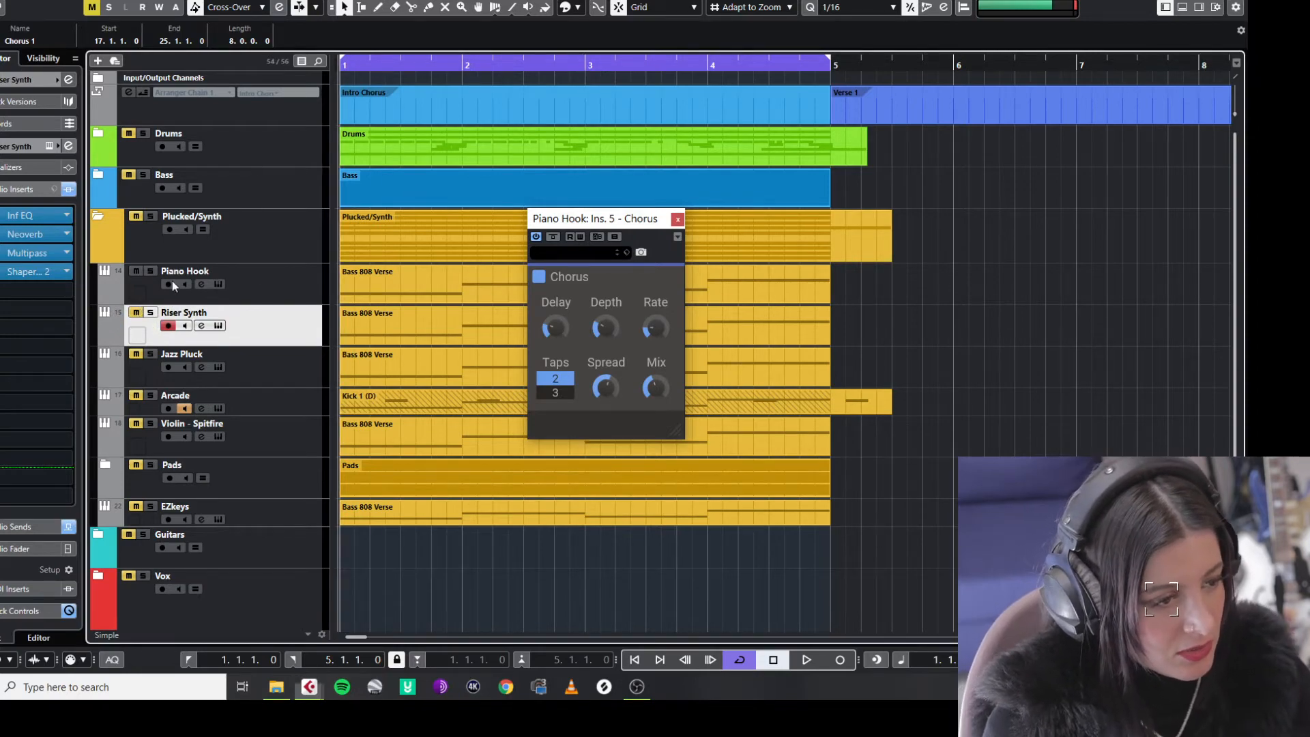
{"action": "double_click", "coordinate": [201, 284]}
{"action": "left_click", "coordinate": [839, 25]}
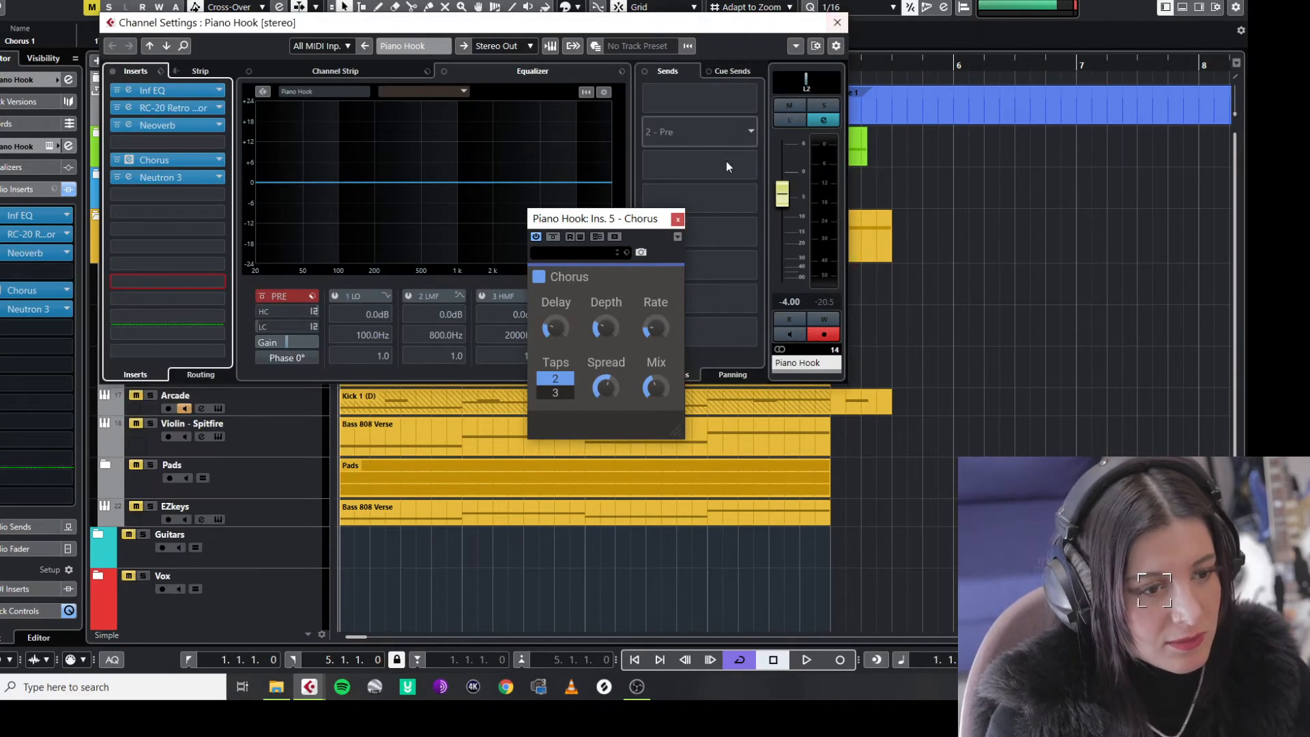
{"action": "left_click", "coordinate": [678, 222]}
{"action": "left_click", "coordinate": [837, 24]}
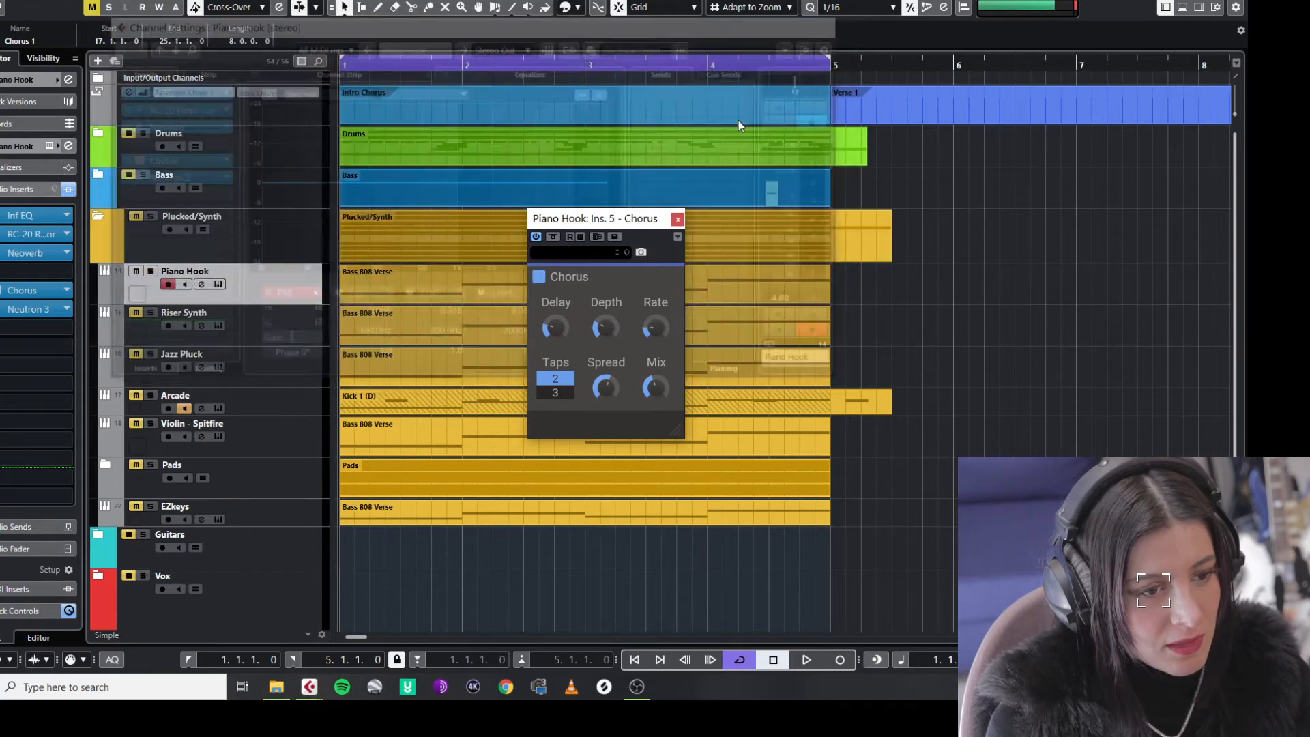
Close the Chorus window, disarm recording on the Piano Hook track and audition it through monitoring.
{"action": "left_click", "coordinate": [678, 219]}
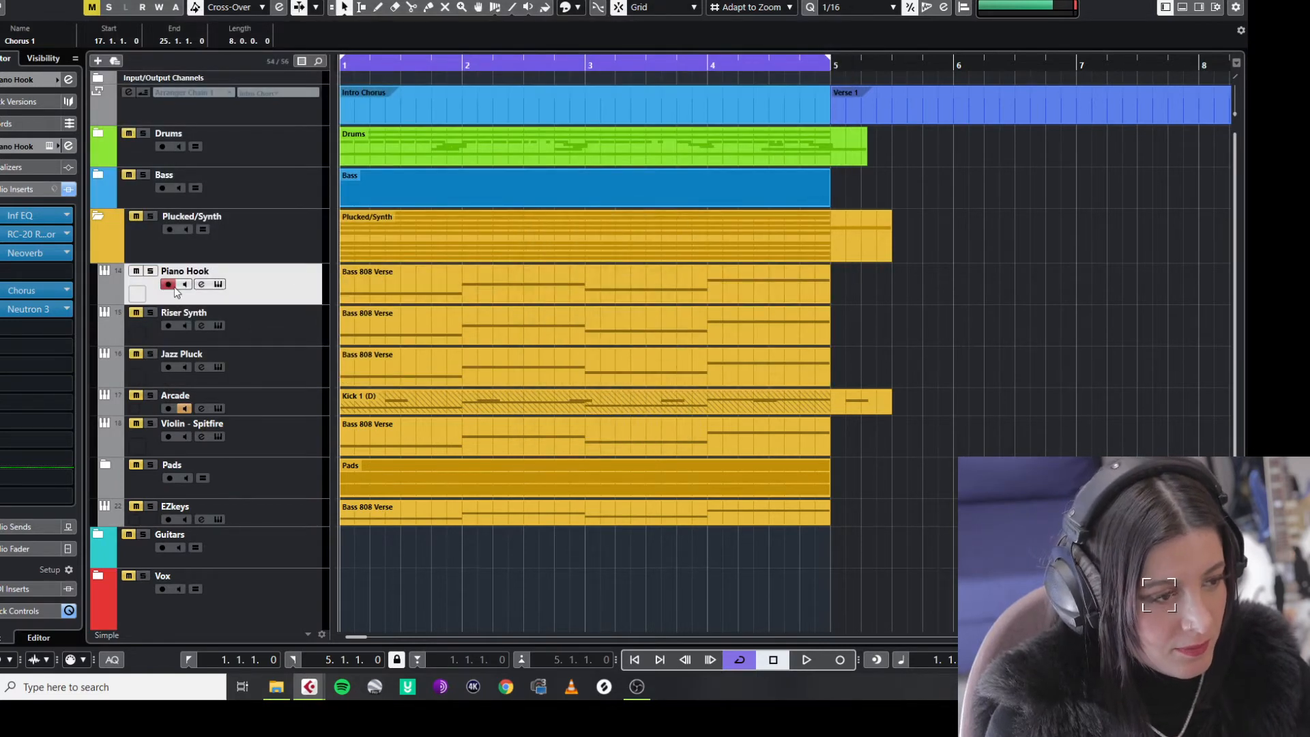
{"action": "left_click", "coordinate": [166, 285]}
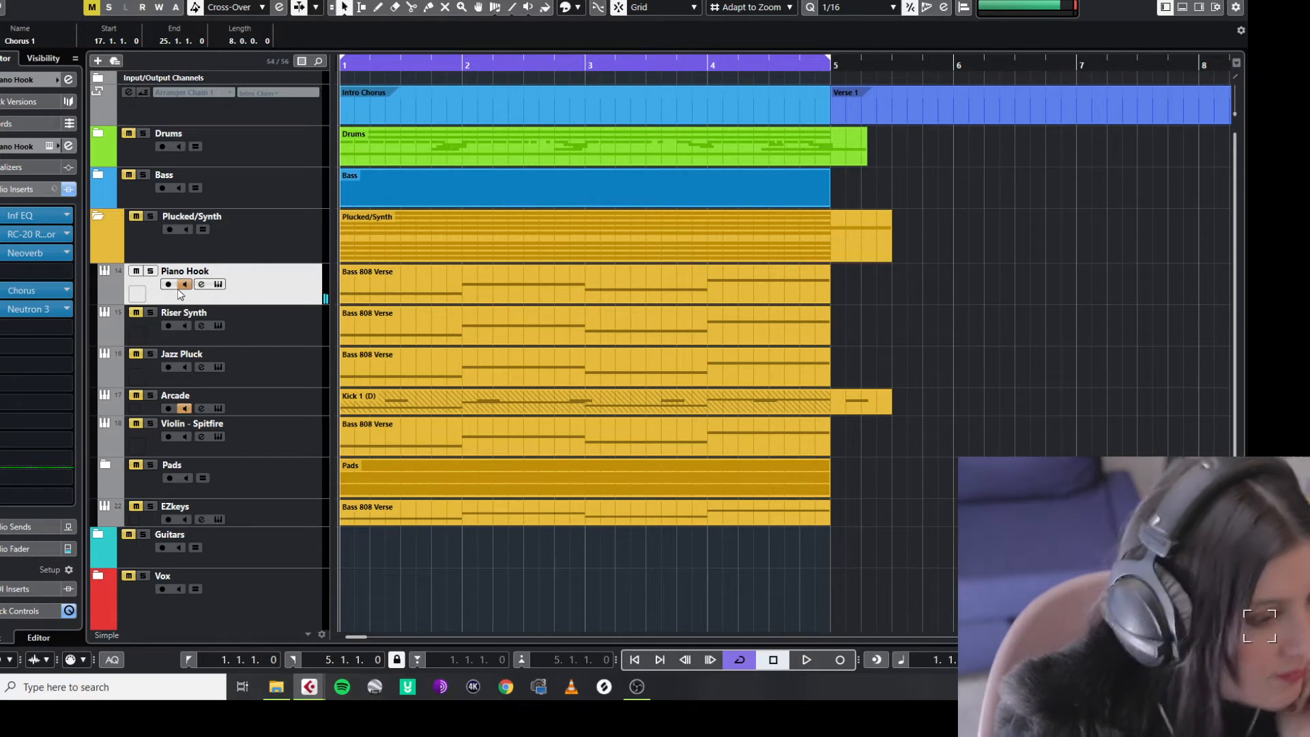
{"action": "left_click", "coordinate": [184, 285]}
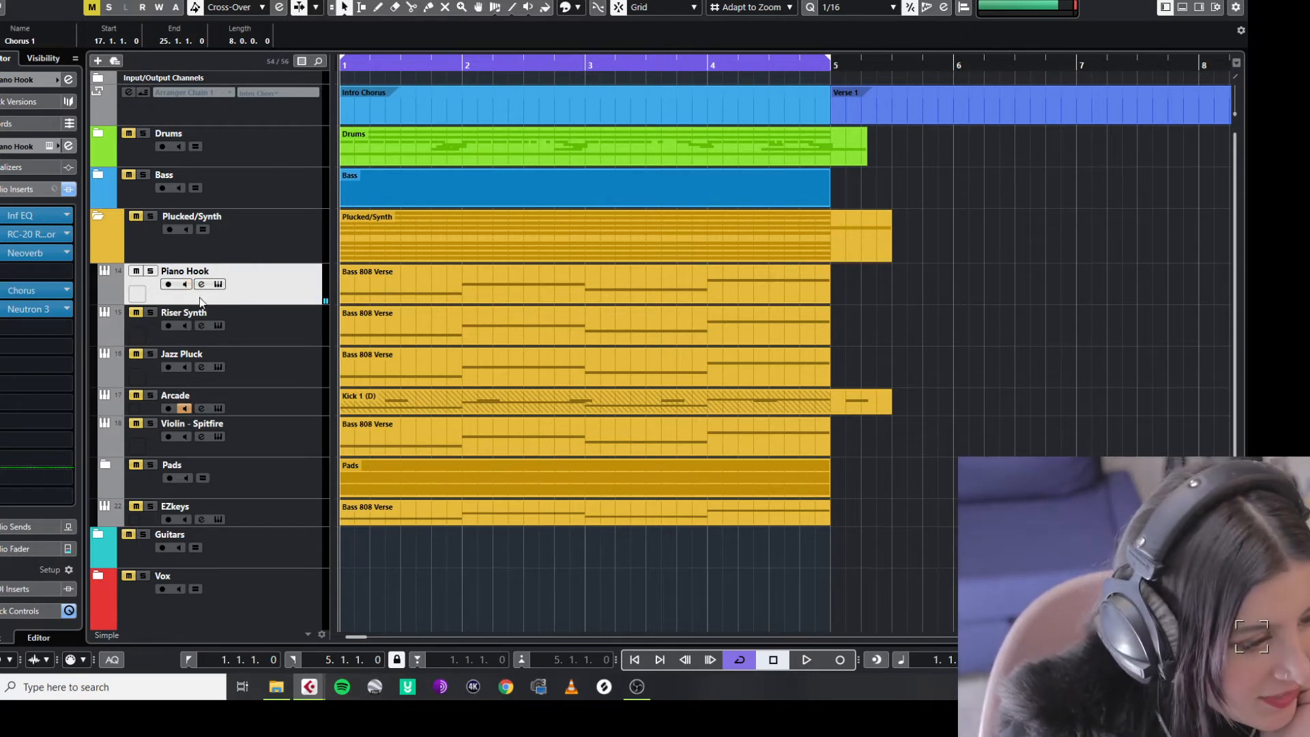
Unmute the Riser Synth track, and view and close its ShaperBox 2 insert.
{"action": "left_click", "coordinate": [252, 325]}
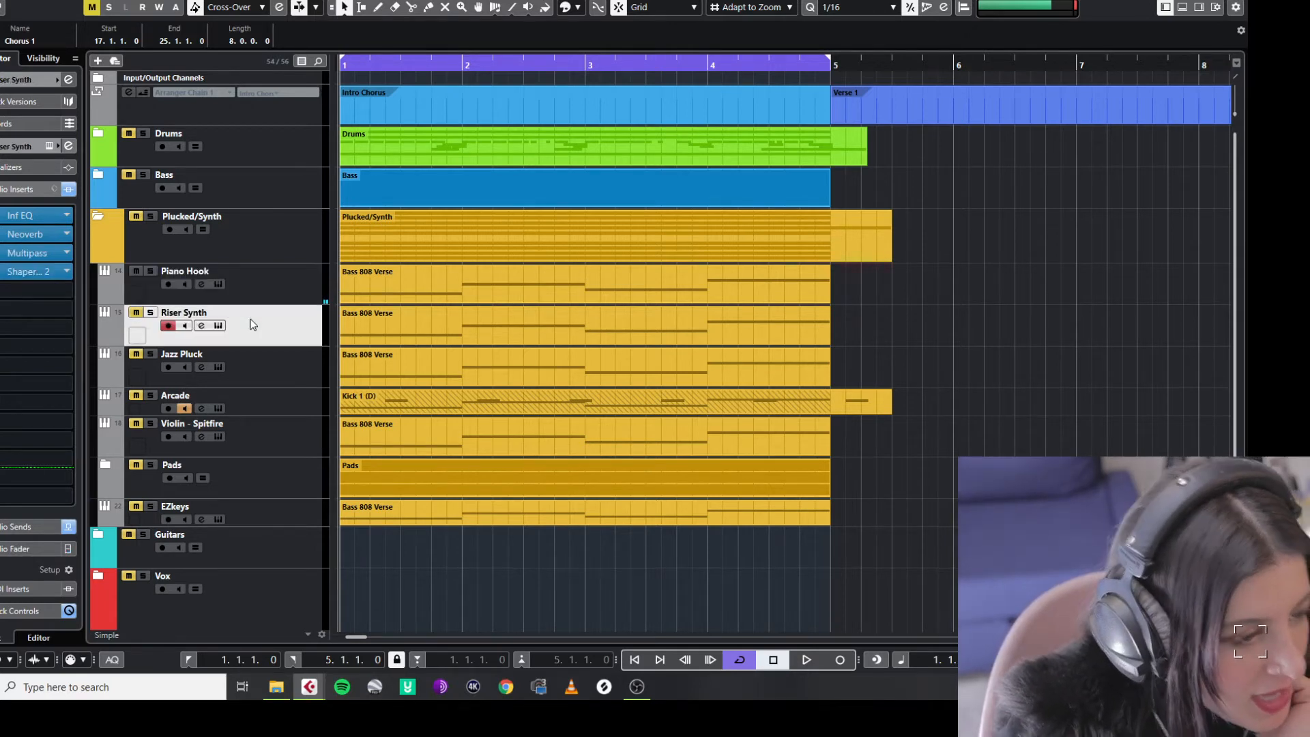
{"action": "left_click", "coordinate": [137, 313]}
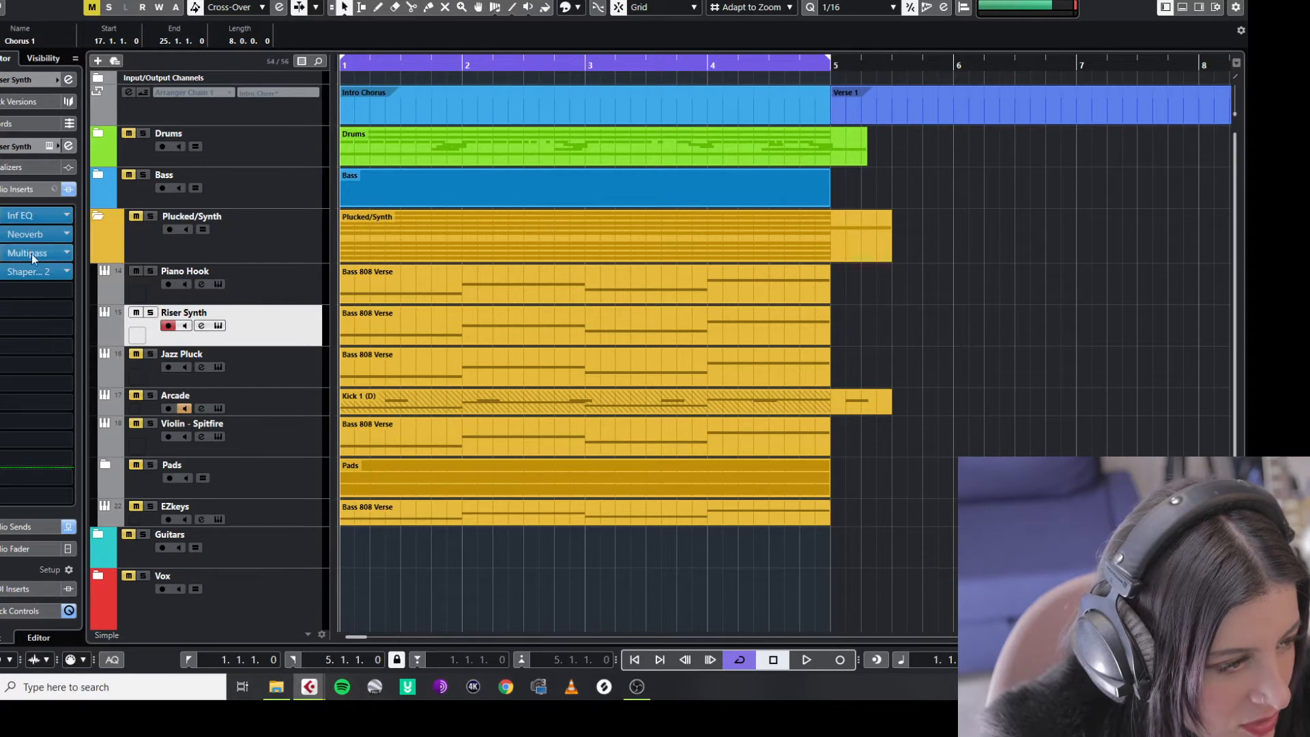
{"action": "left_click", "coordinate": [2, 273]}
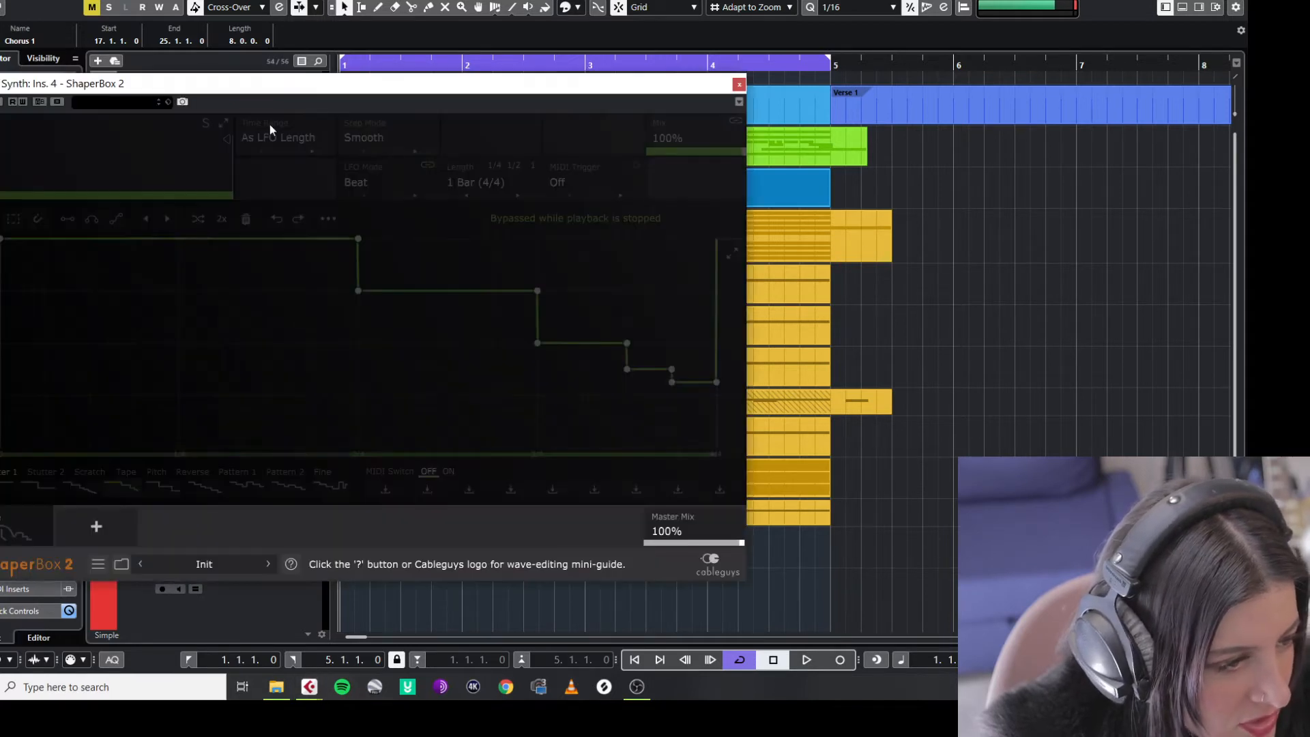
{"action": "left_click_drag", "start_coordinate": [246, 89], "coordinate": [594, 94]}
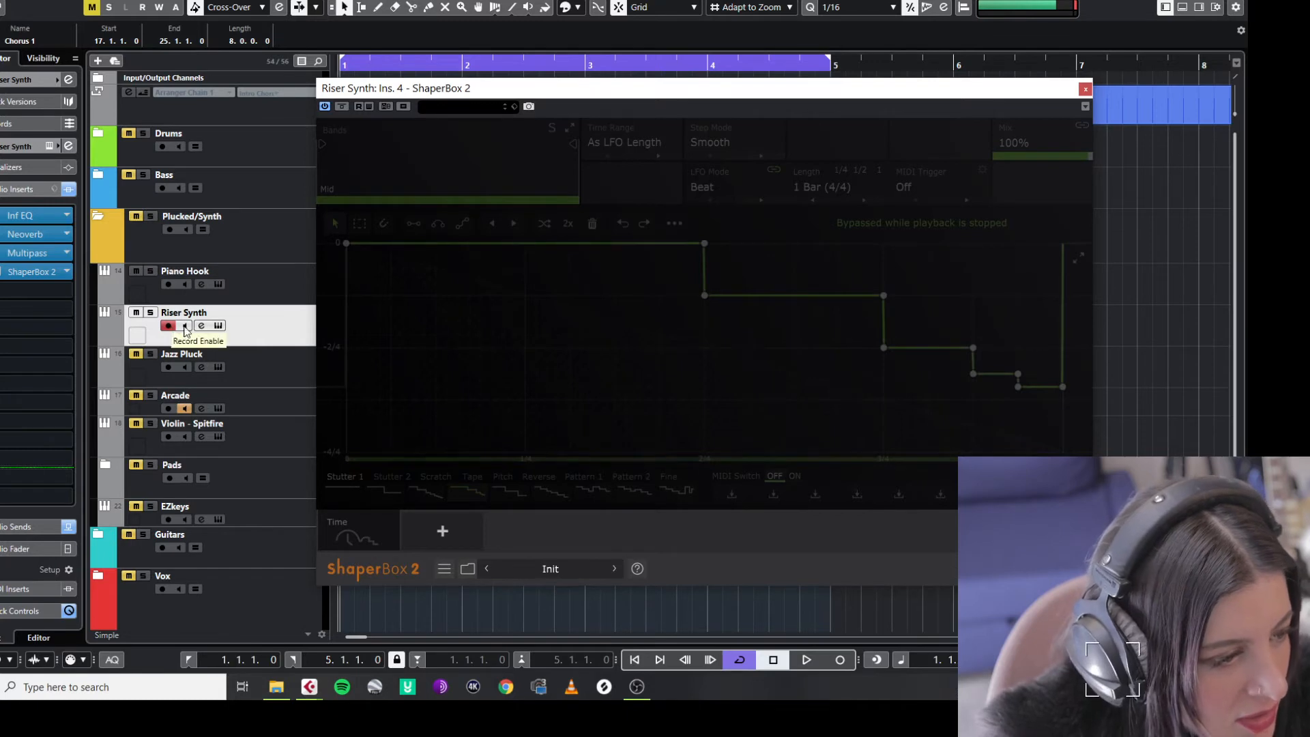
{"action": "left_click", "coordinate": [1085, 90]}
Open the Multipass insert on the Riser Synth track, review its per-band Filter and Reverb modules, and close it.
{"action": "left_click", "coordinate": [28, 253]}
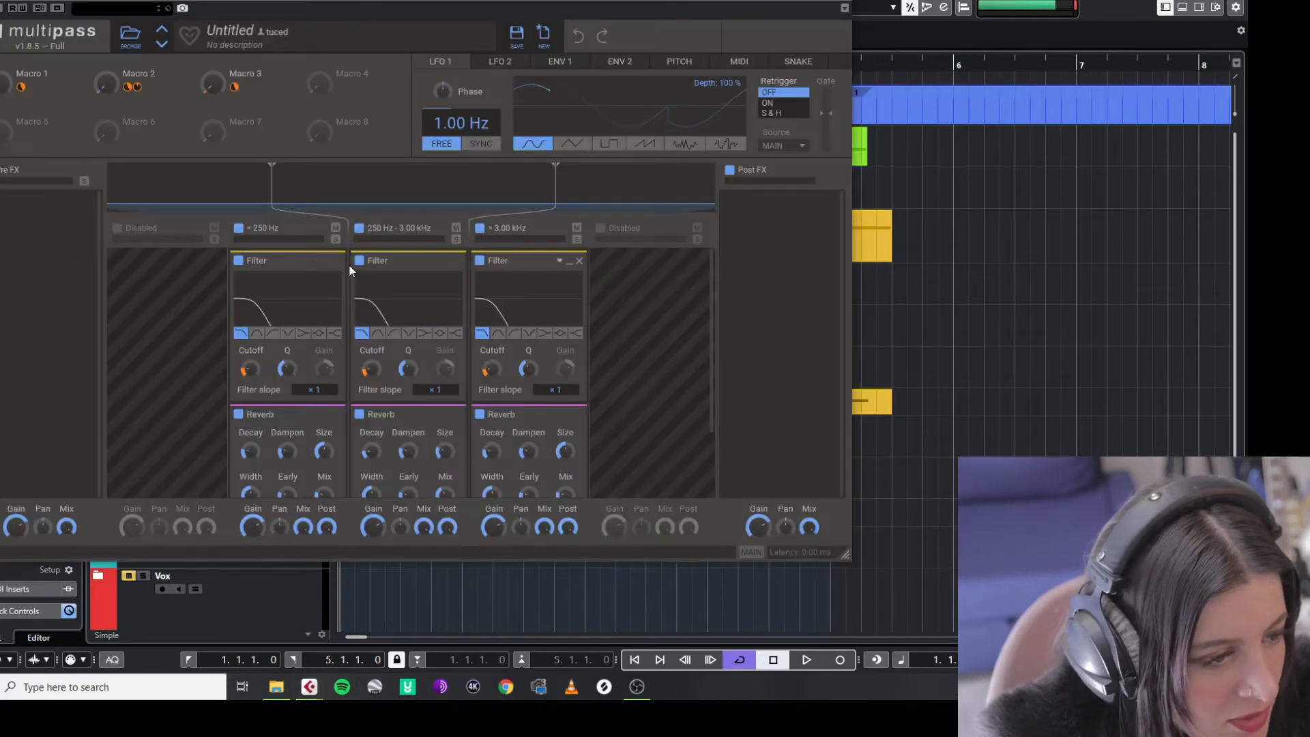
{"action": "scroll", "coordinate": [307, 384], "scroll_direction": "down", "scroll_amount": 2}
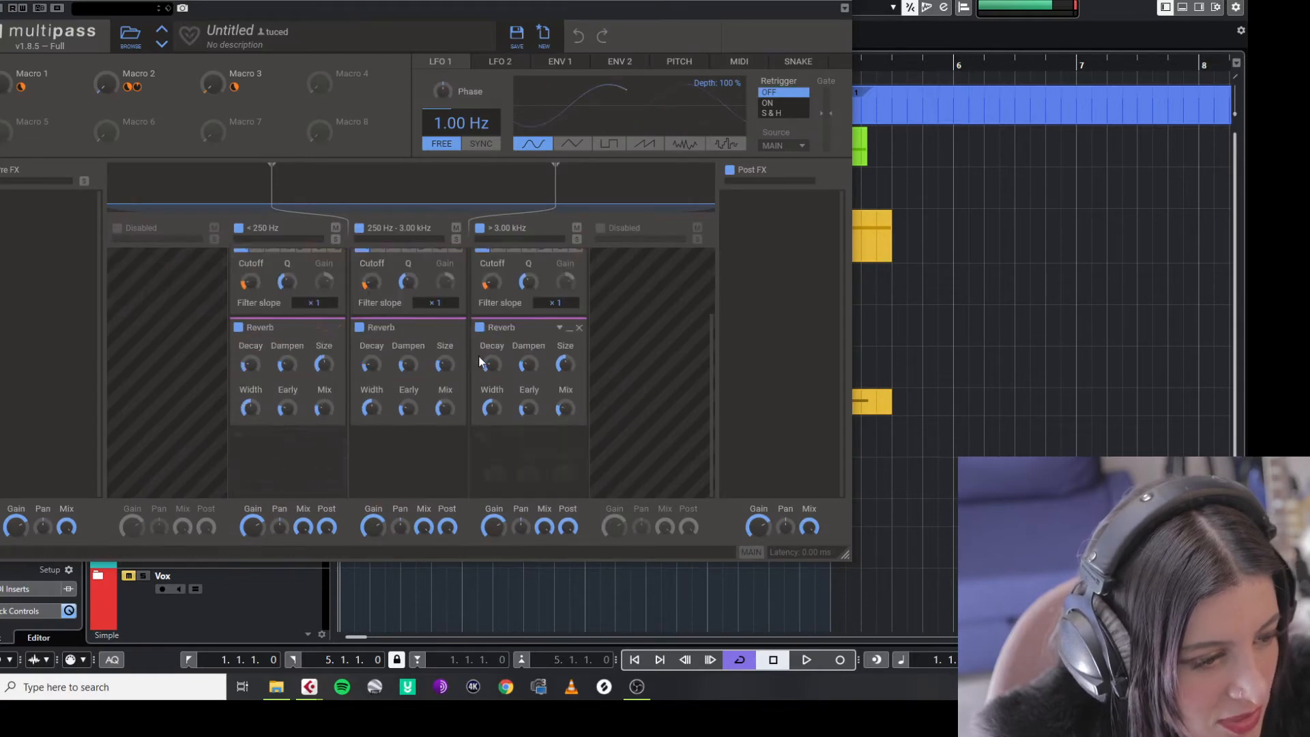
{"action": "scroll", "coordinate": [477, 355], "scroll_direction": "up", "scroll_amount": 2}
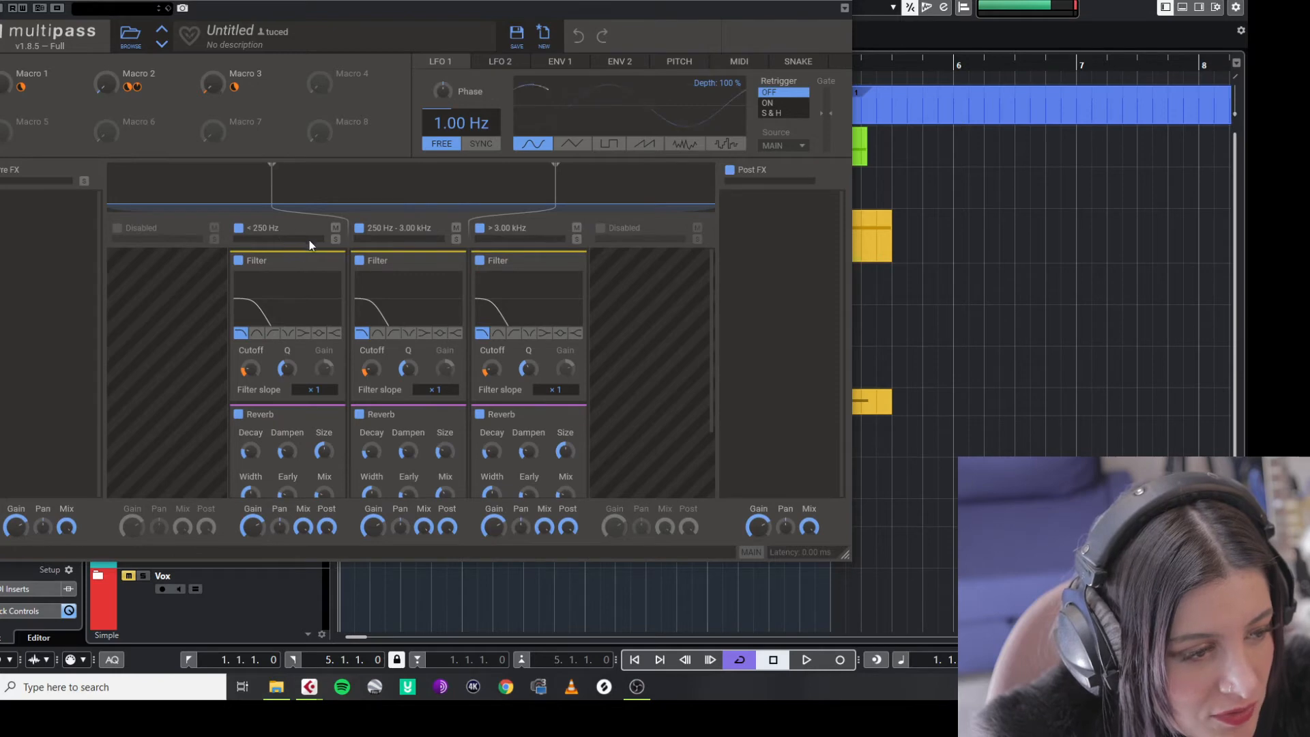
{"action": "left_click", "coordinate": [832, 3]}
View and close the Omnisphere instrument of the Jazz Pluck track, and audition the unmuted track through monitoring.
{"action": "left_click", "coordinate": [143, 360]}
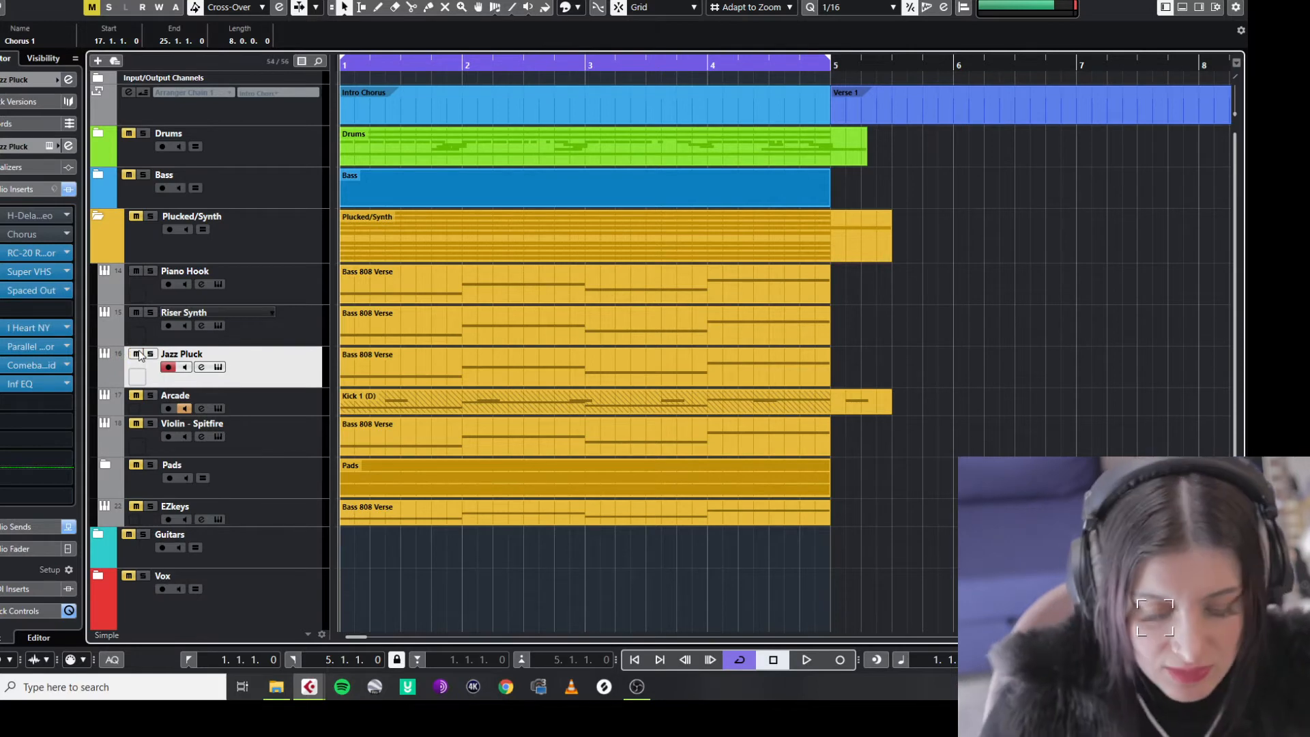
{"action": "left_click", "coordinate": [131, 279]}
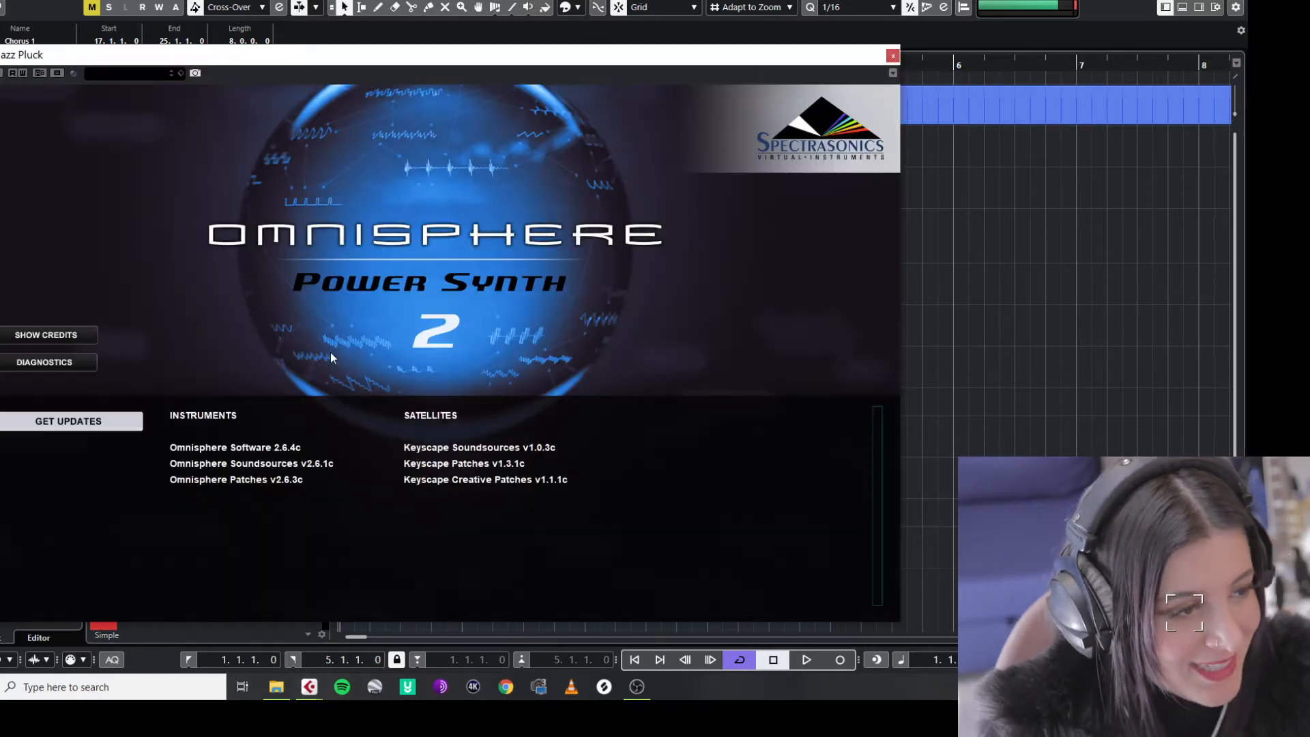
{"action": "left_click_drag", "start_coordinate": [338, 53], "coordinate": [526, 56]}
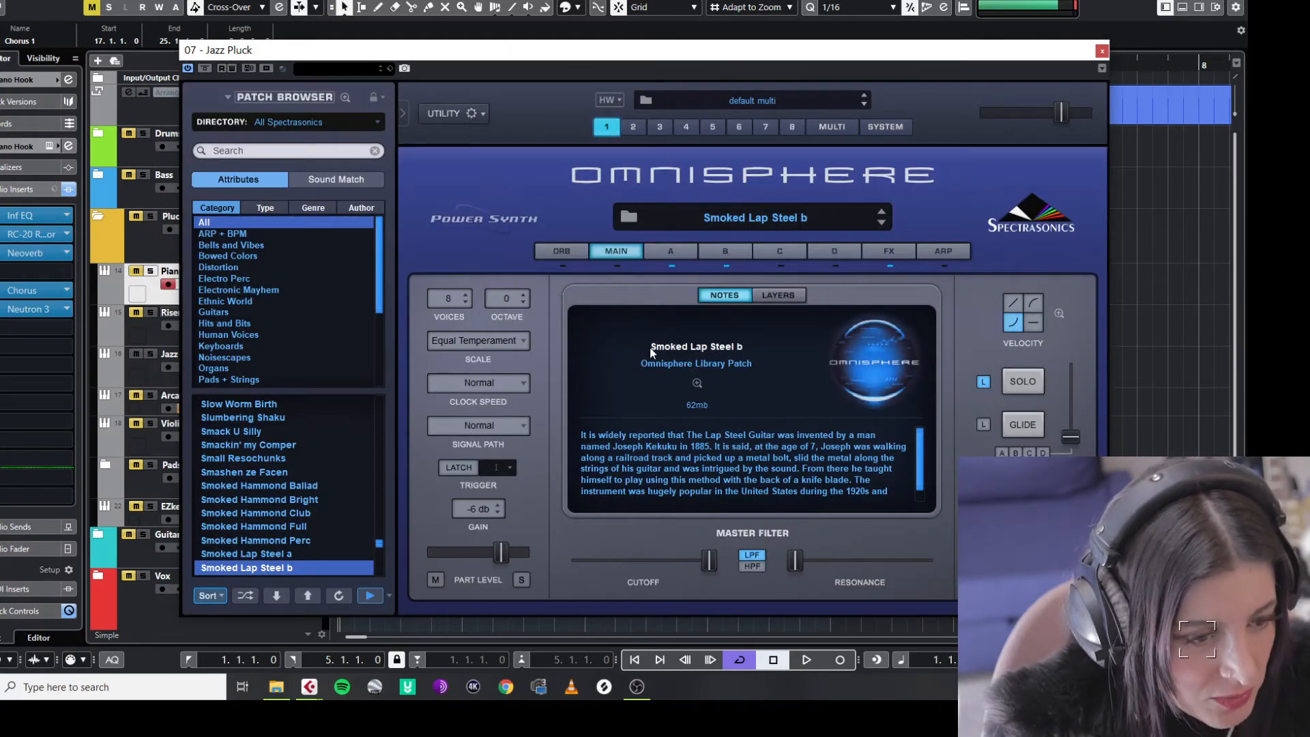
{"action": "left_click", "coordinate": [1102, 51]}
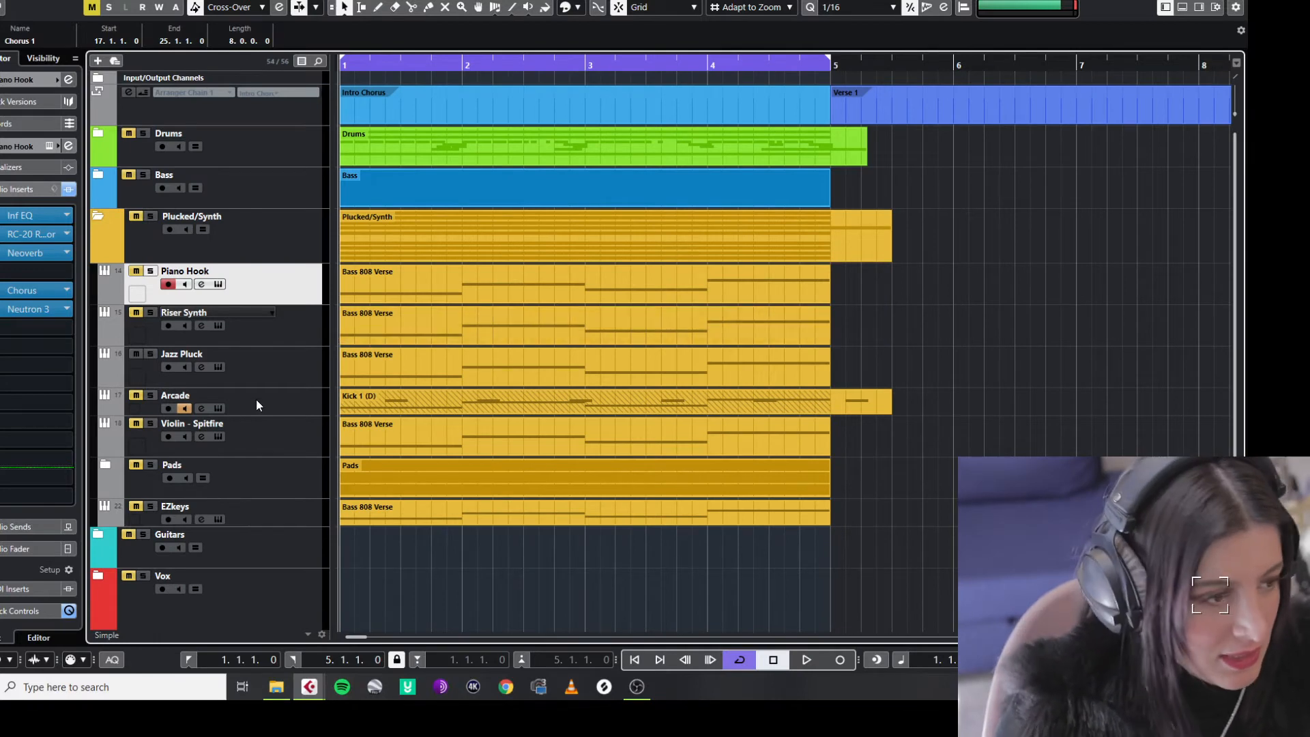
{"action": "left_click", "coordinate": [185, 368]}
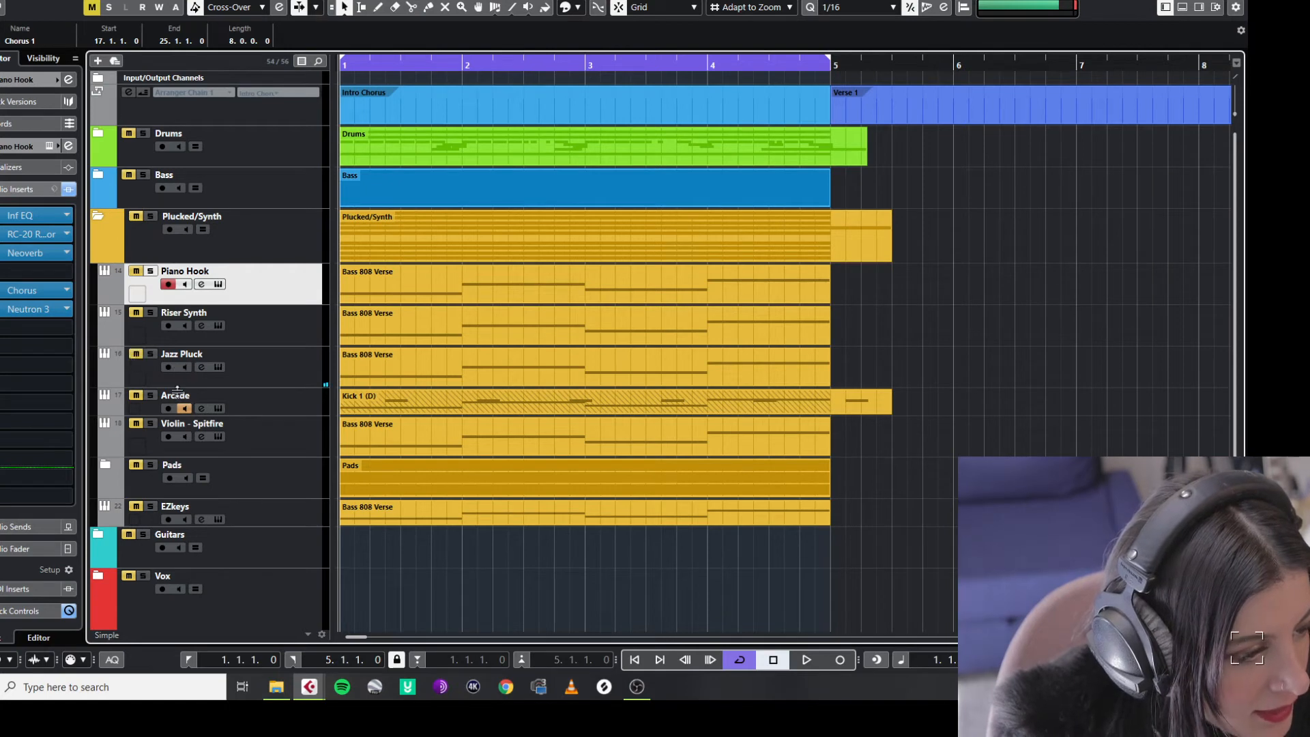
Delete the overlapping Kick 1 (D) part from the Arcade track.
{"action": "scroll", "coordinate": [179, 396], "scroll_direction": "down", "scroll_amount": 3}
{"action": "left_click", "coordinate": [182, 298]}
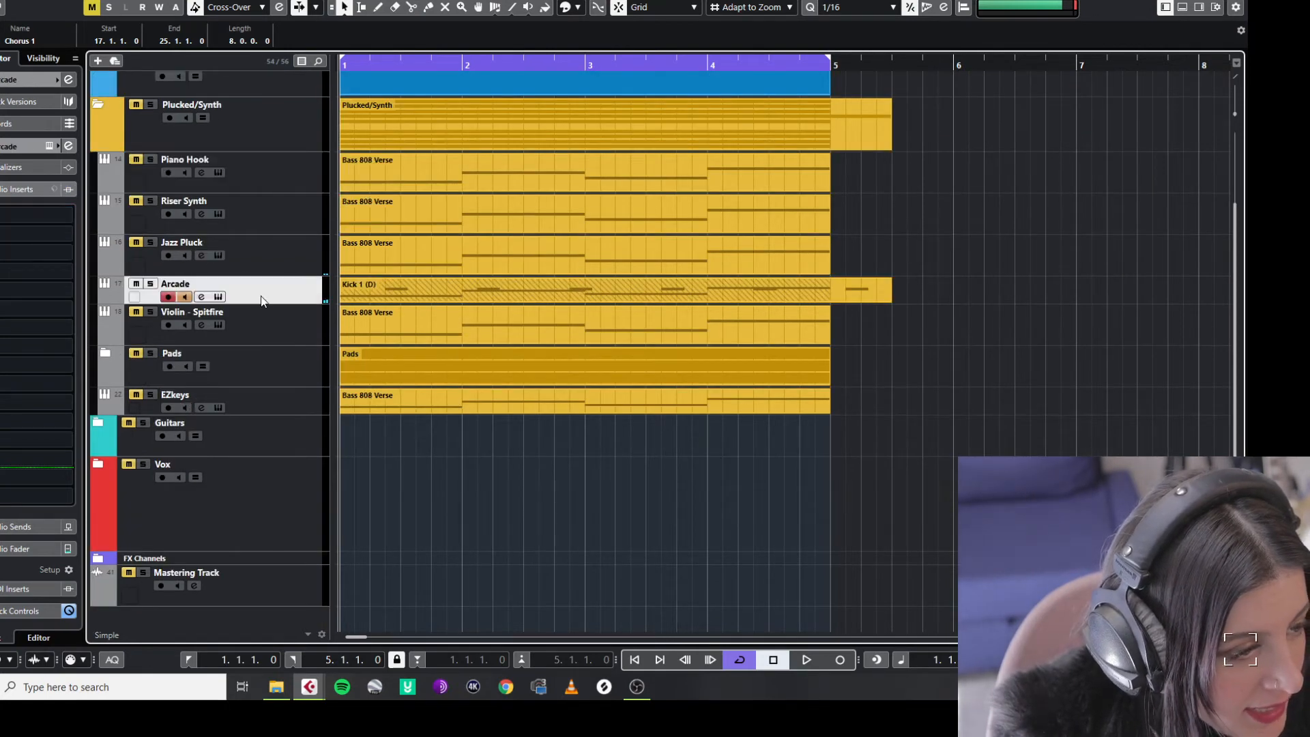
{"action": "left_click", "coordinate": [374, 290]}
{"action": "key", "text": "Delete"}
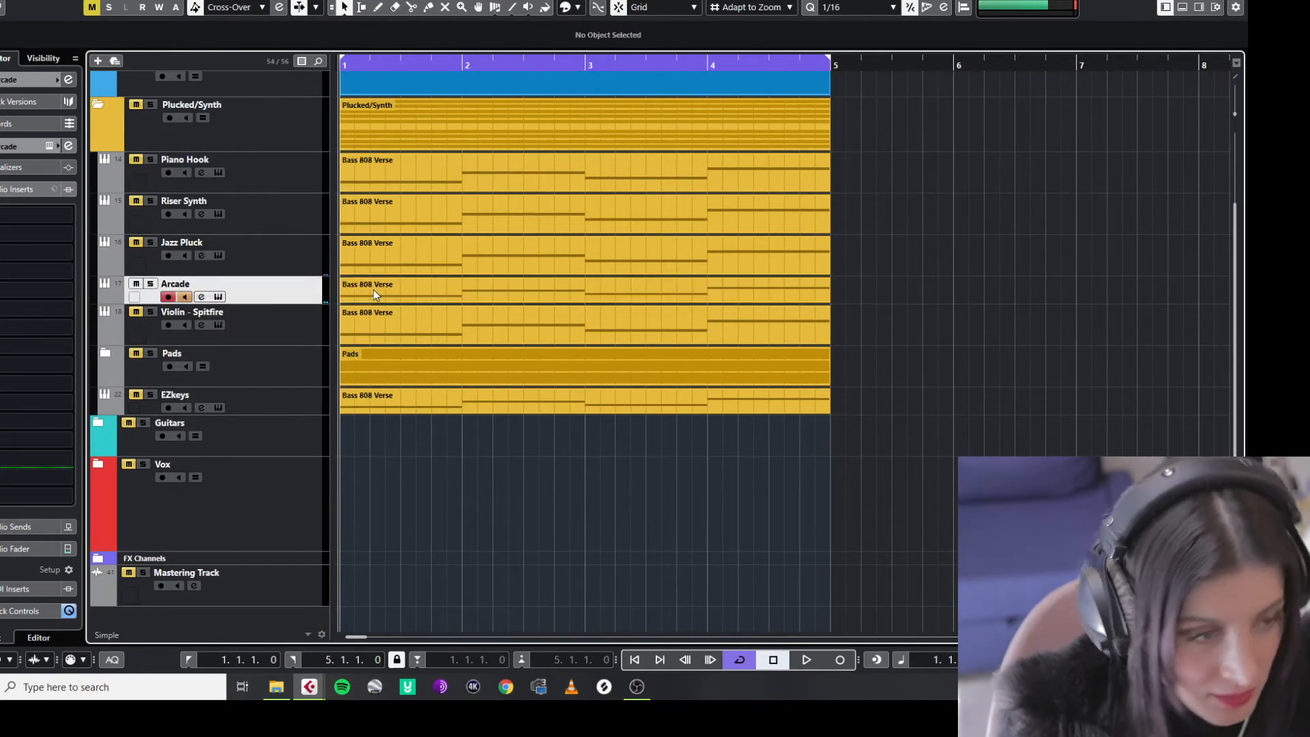
View and close the instrument window of the Arcade track, and mute the track.
{"action": "left_click", "coordinate": [219, 297]}
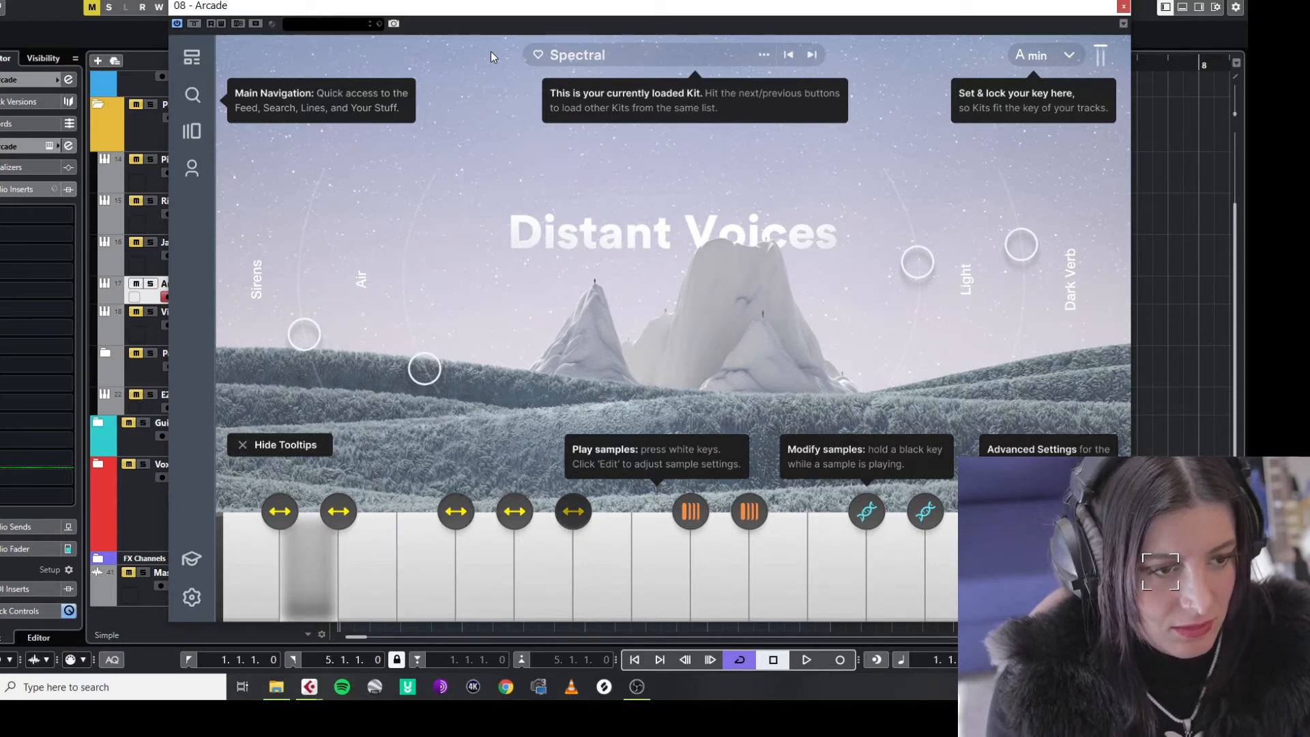
{"action": "left_click", "coordinate": [1123, 6]}
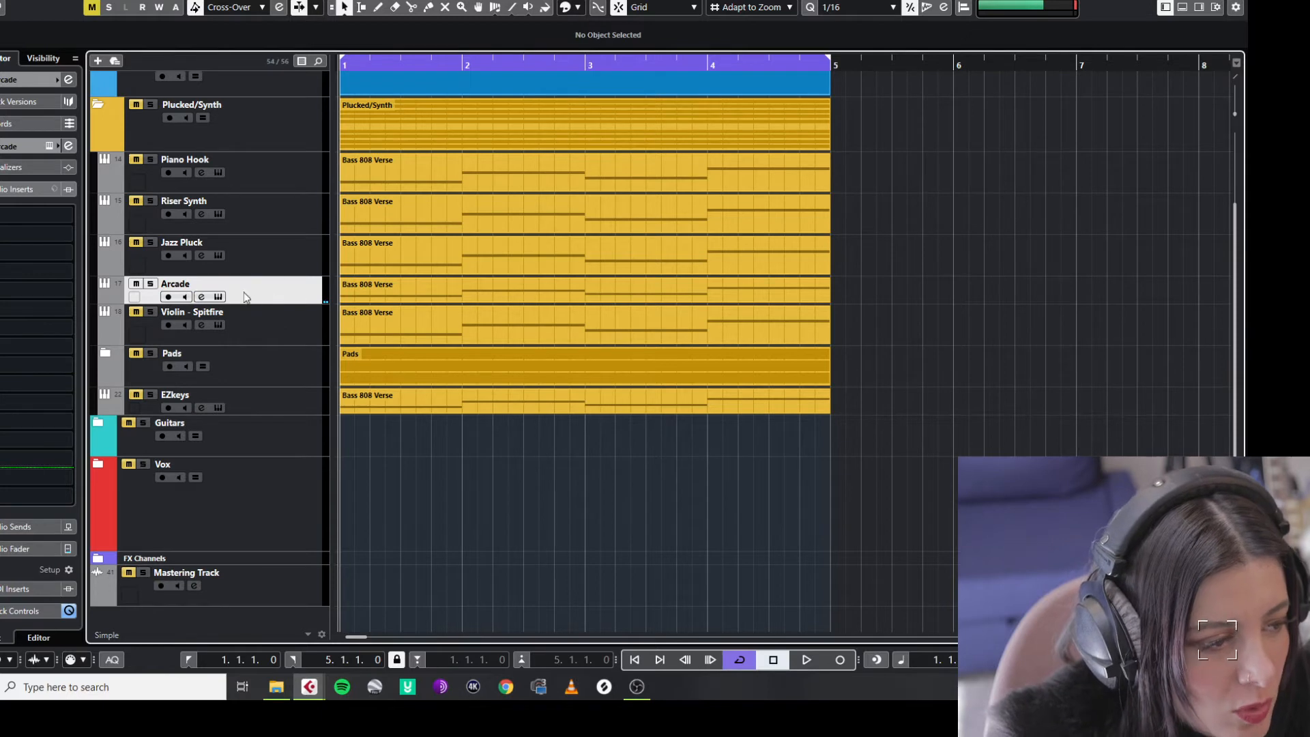
{"action": "left_click", "coordinate": [140, 284]}
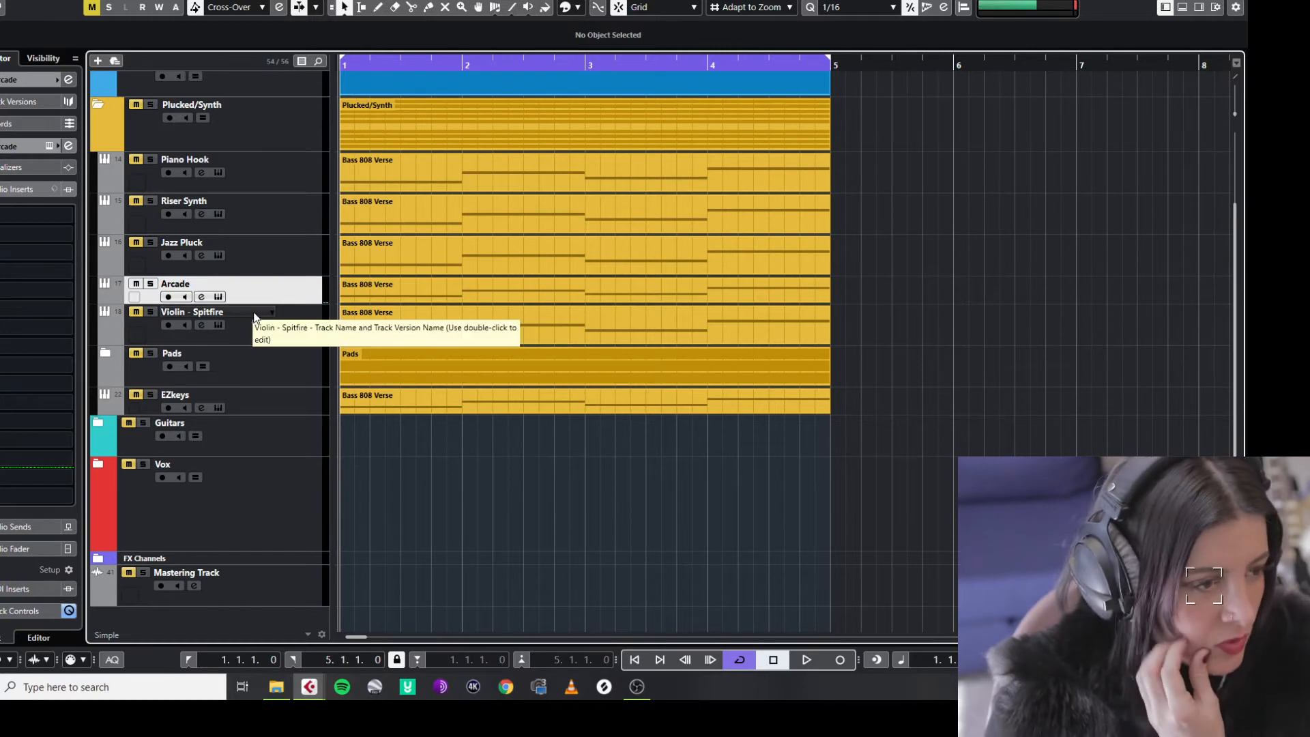
Unmute the Violin - Spitfire track, and view and close its BBC Symphony Orchestra instrument.
{"action": "left_click", "coordinate": [285, 342]}
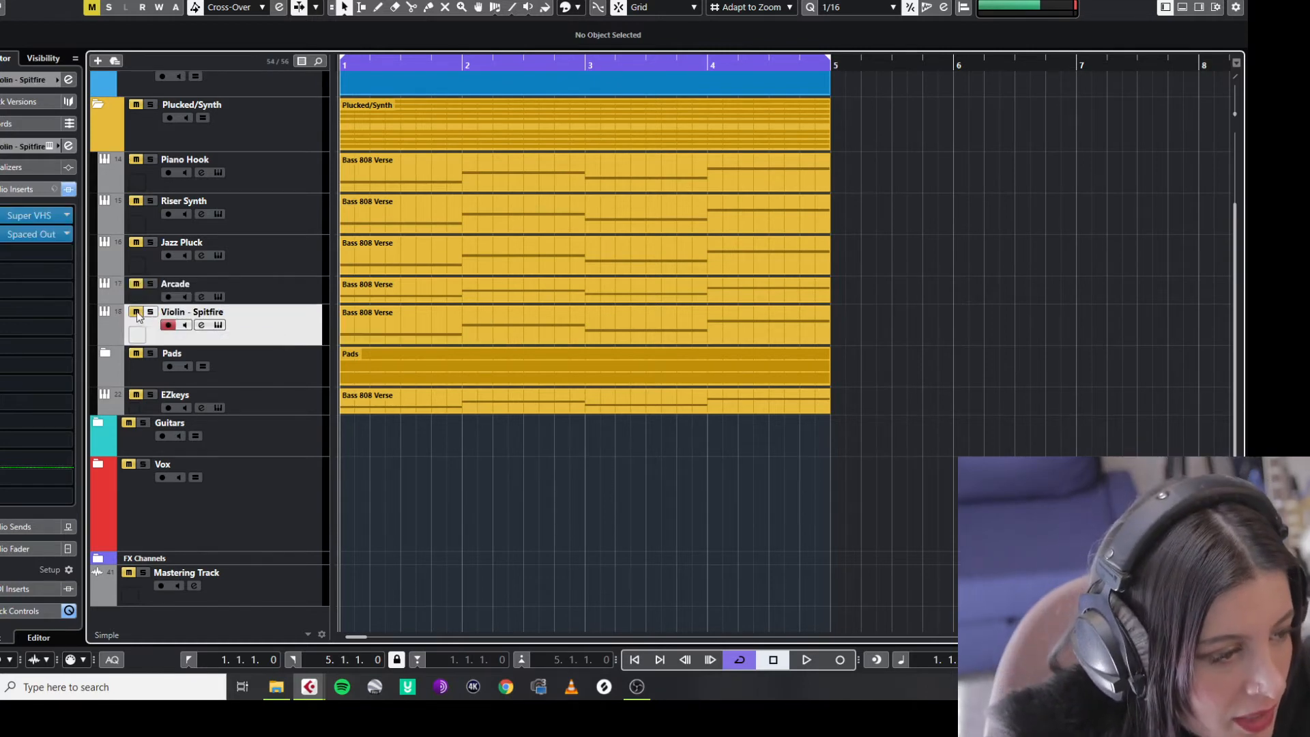
{"action": "left_click", "coordinate": [202, 325]}
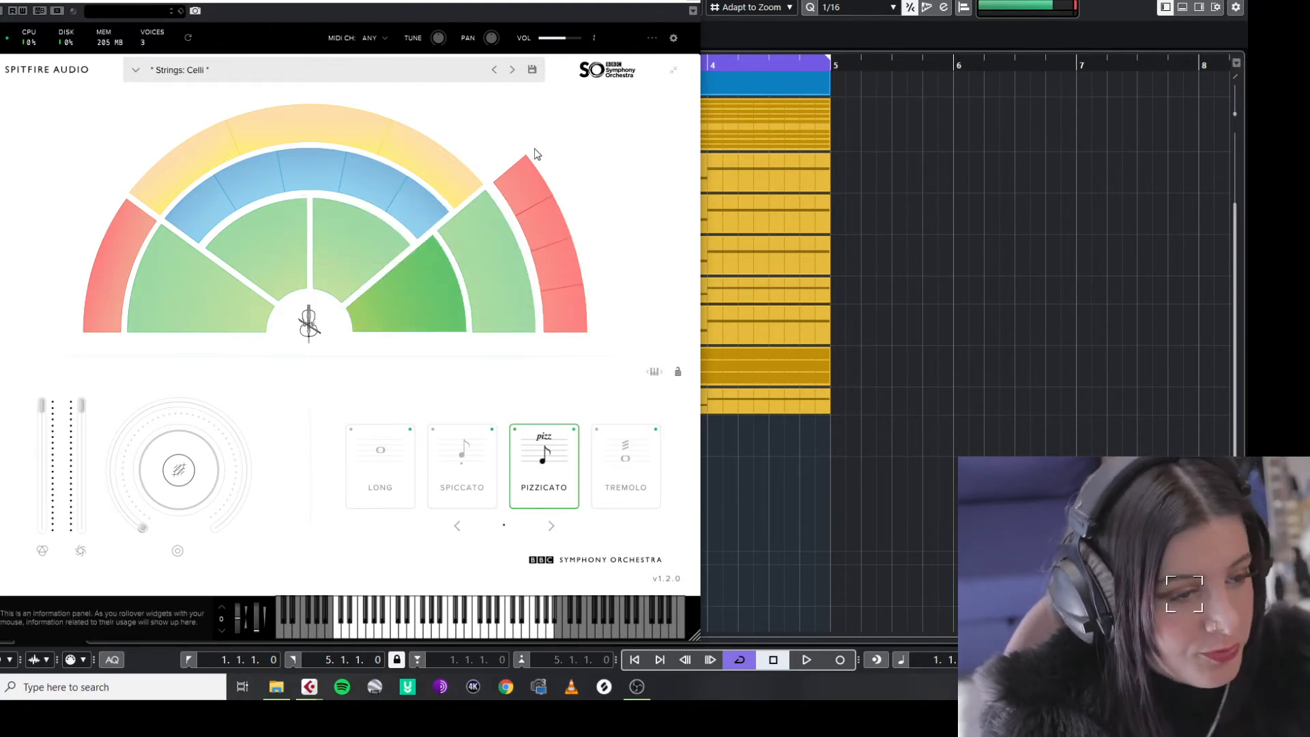
{"action": "left_click", "coordinate": [691, 7]}
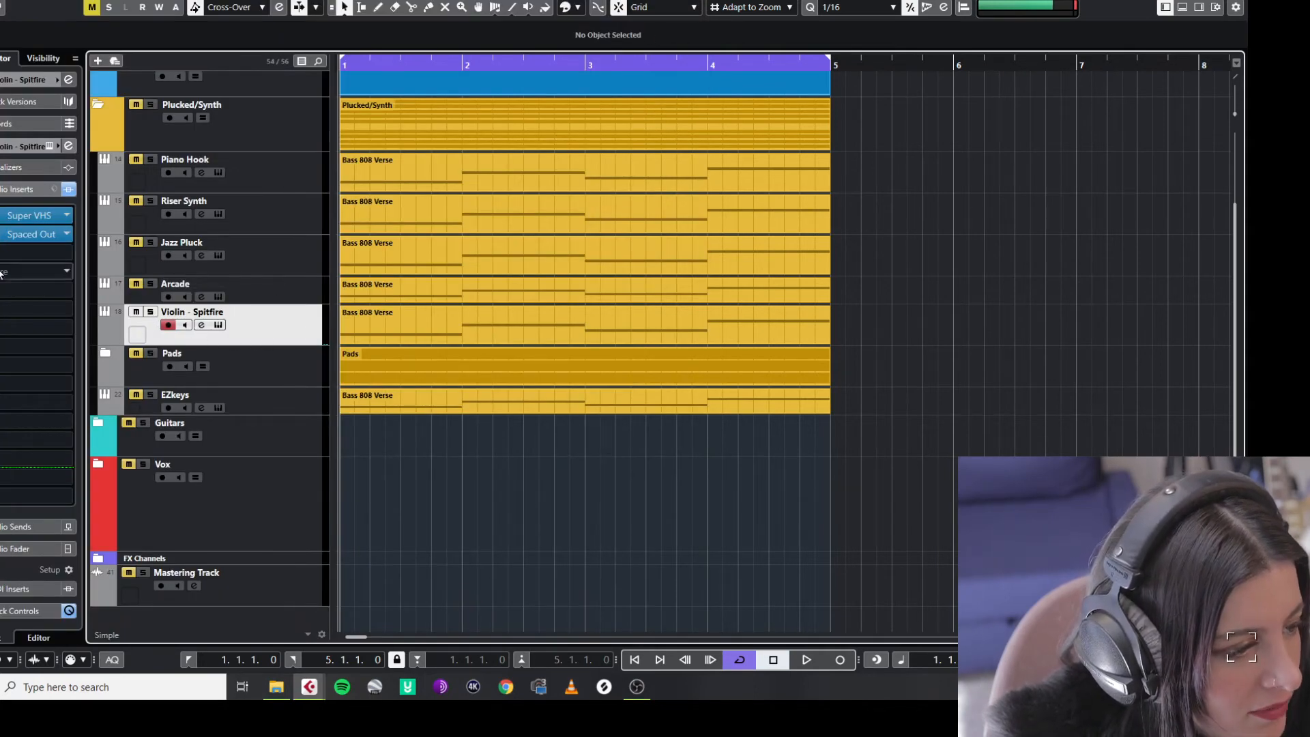
Expand the Pads folder and open the Omnisphere instrument of the Pad- Boys Choir E track to view its patch.
{"action": "left_click", "coordinate": [273, 369]}
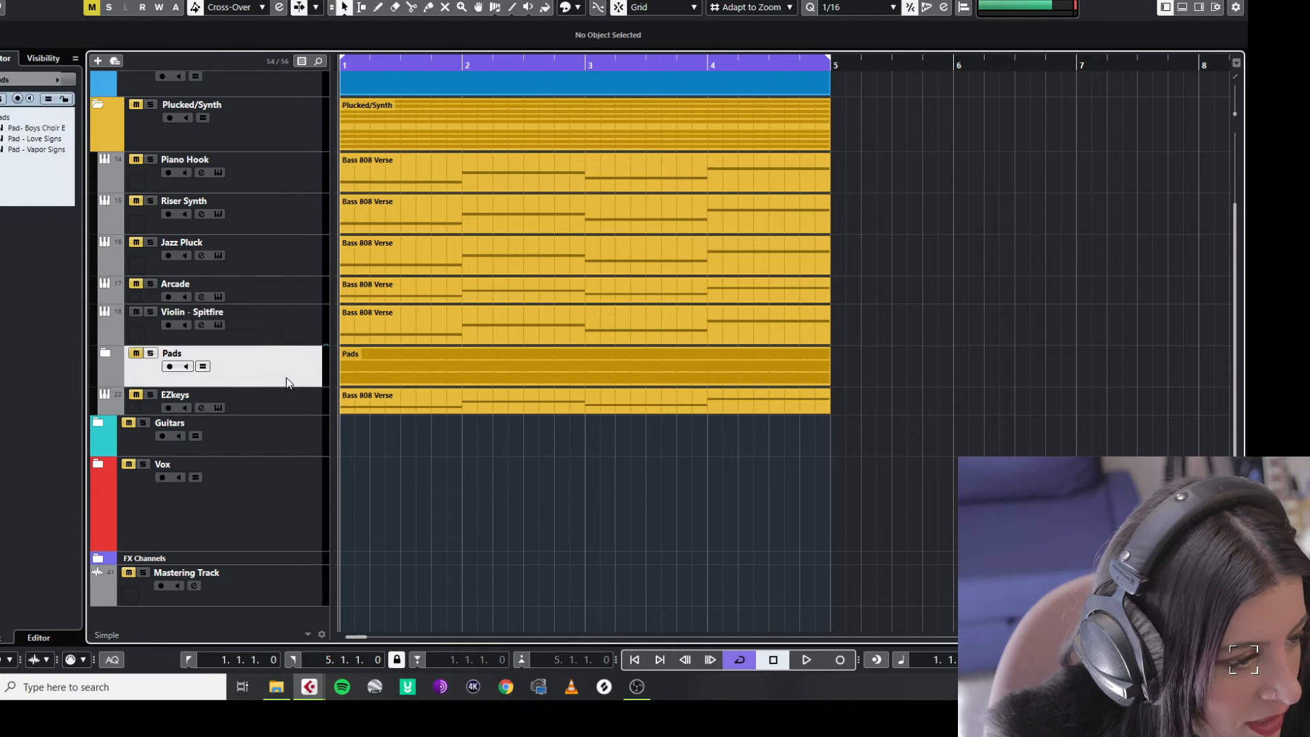
{"action": "left_click", "coordinate": [105, 352]}
{"action": "left_click", "coordinate": [290, 435]}
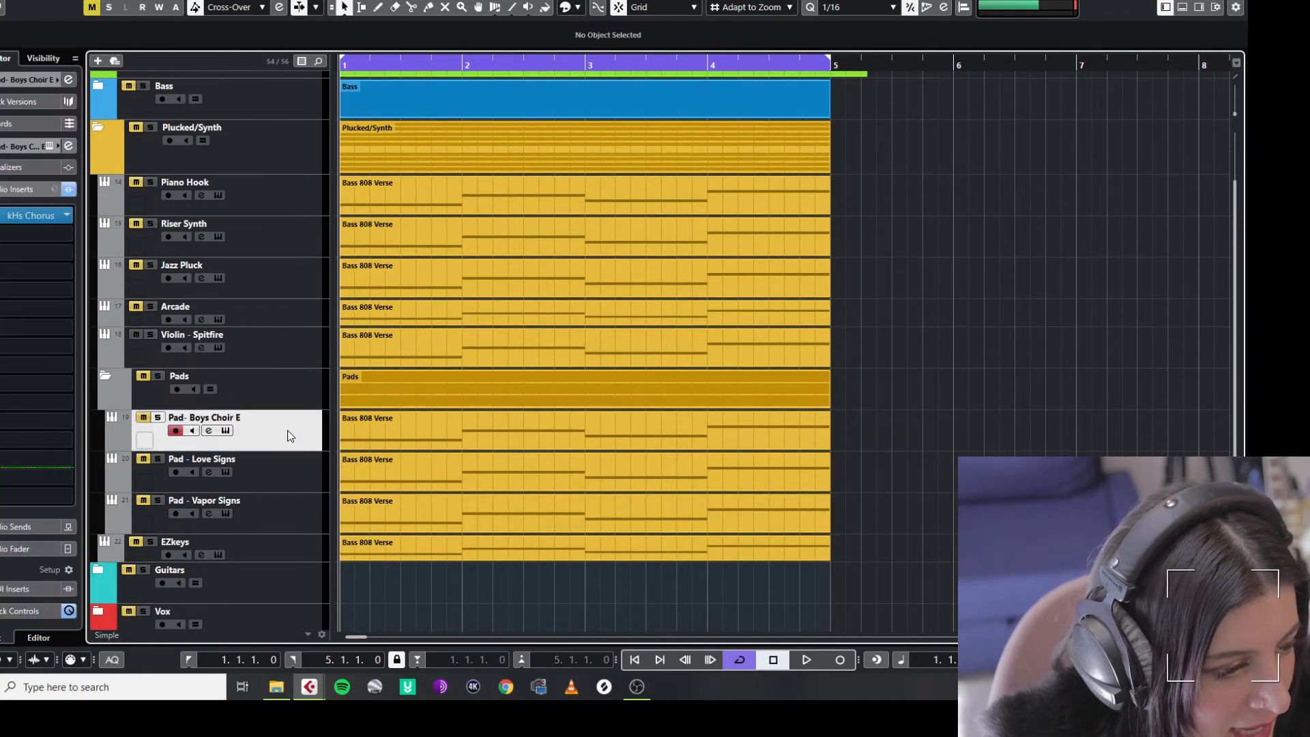
{"action": "scroll", "coordinate": [321, 377], "scroll_direction": "down", "scroll_amount": 3}
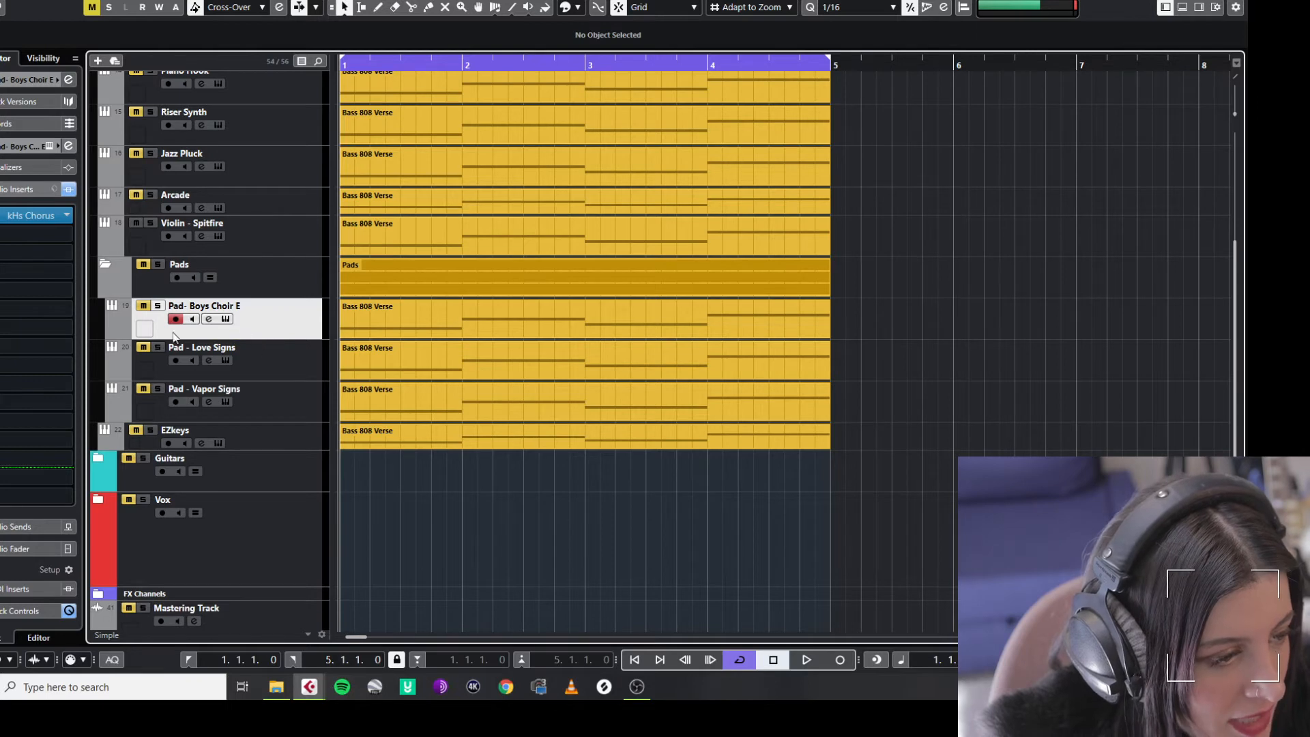
{"action": "double_click", "coordinate": [258, 331]}
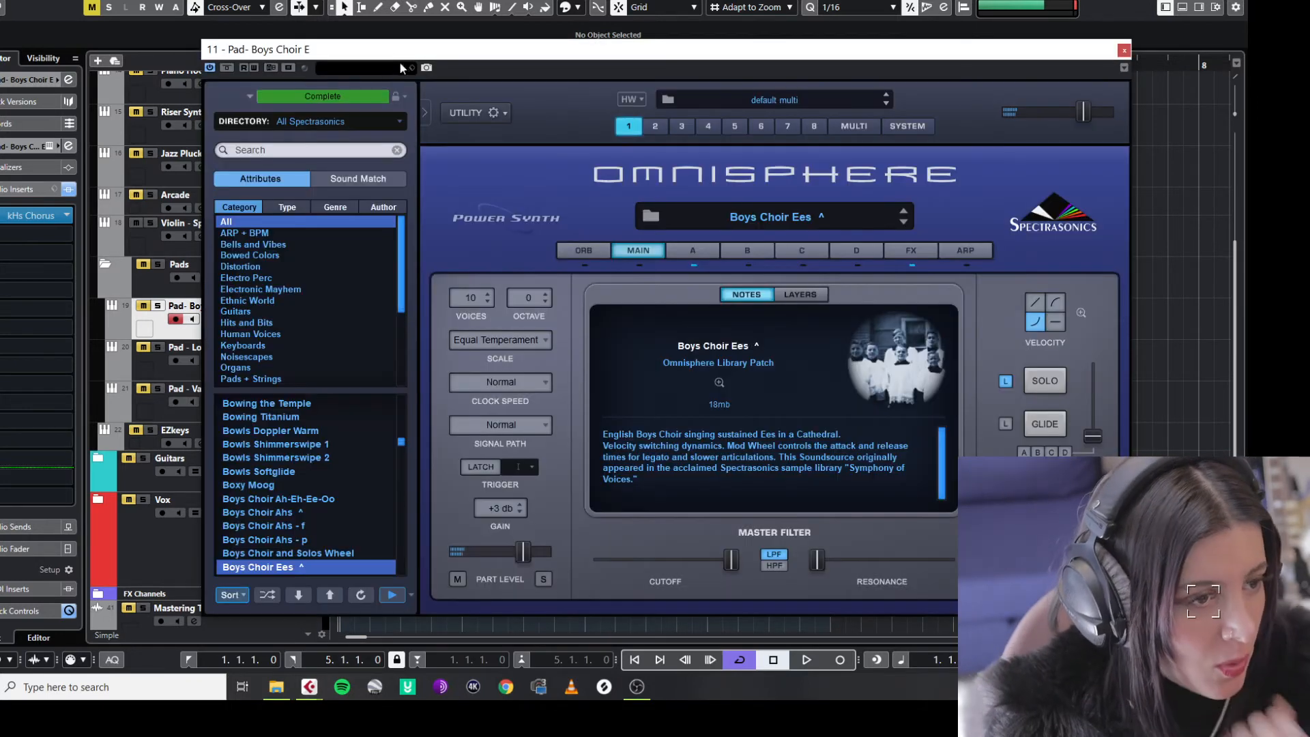
{"action": "left_click_drag", "start_coordinate": [412, 43], "coordinate": [575, 10]}
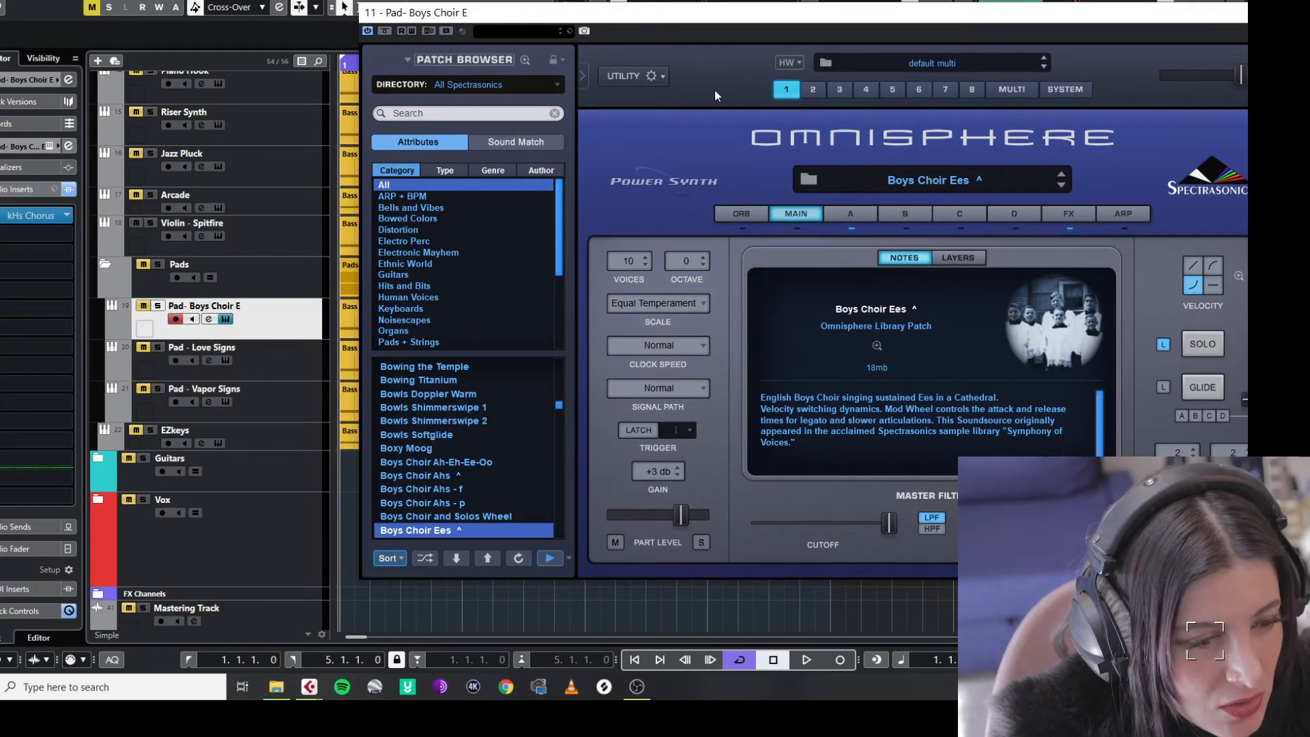
Unmute the three pad tracks, enable monitoring on them to audition the layers, and close the Omnisphere window.
{"action": "left_click", "coordinate": [146, 307]}
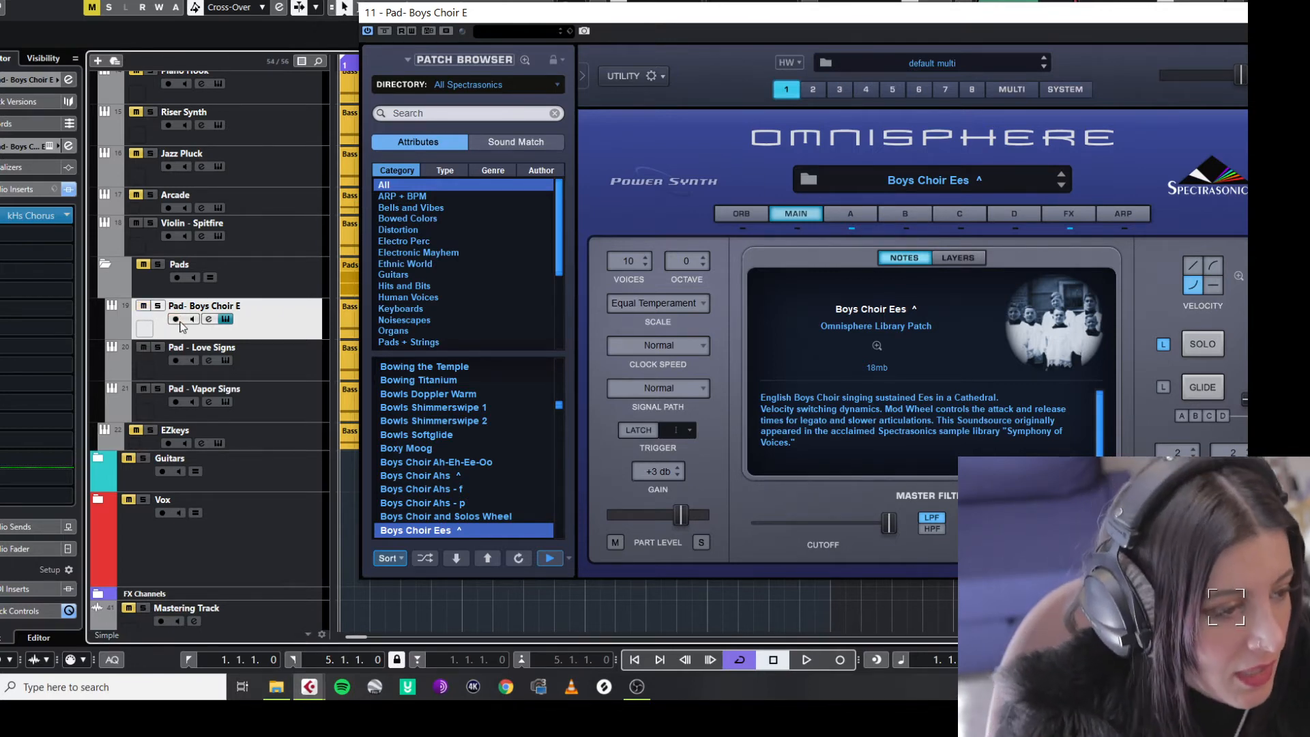
{"action": "left_click", "coordinate": [194, 402]}
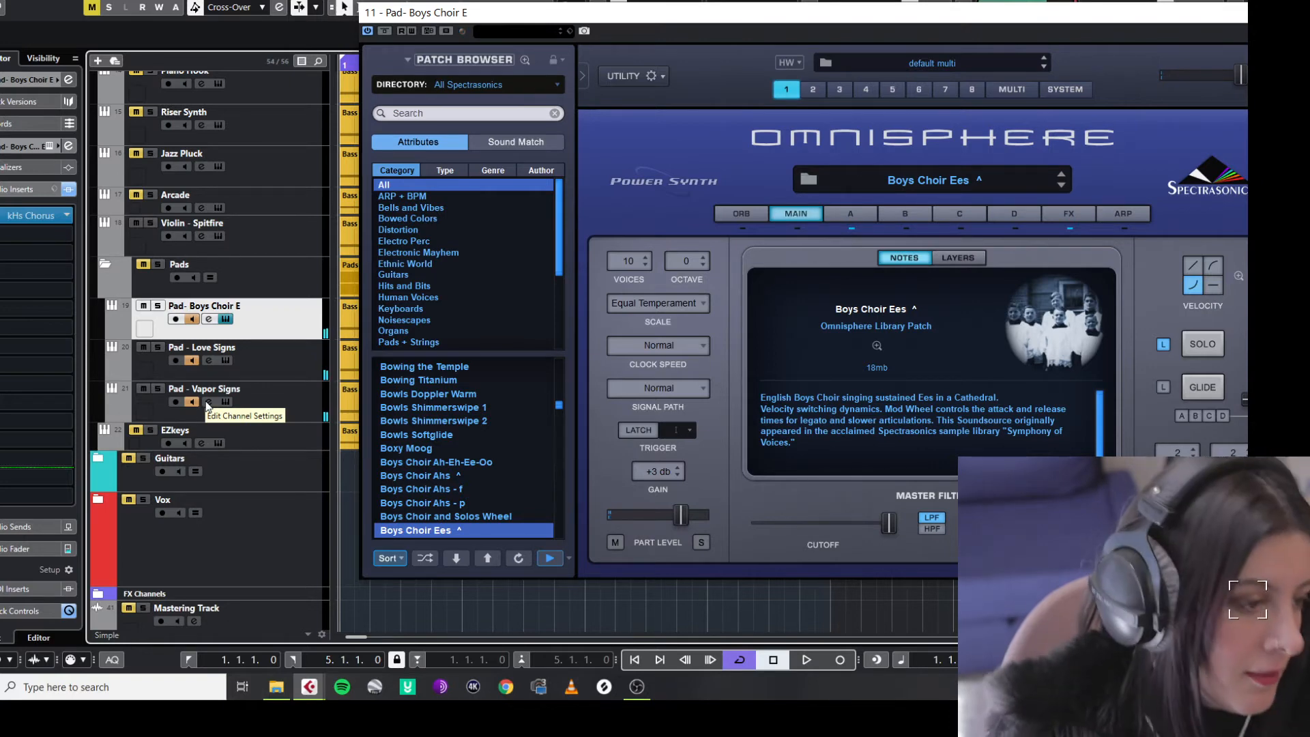
{"action": "left_click_drag", "start_coordinate": [1130, 24], "coordinate": [938, 29]}
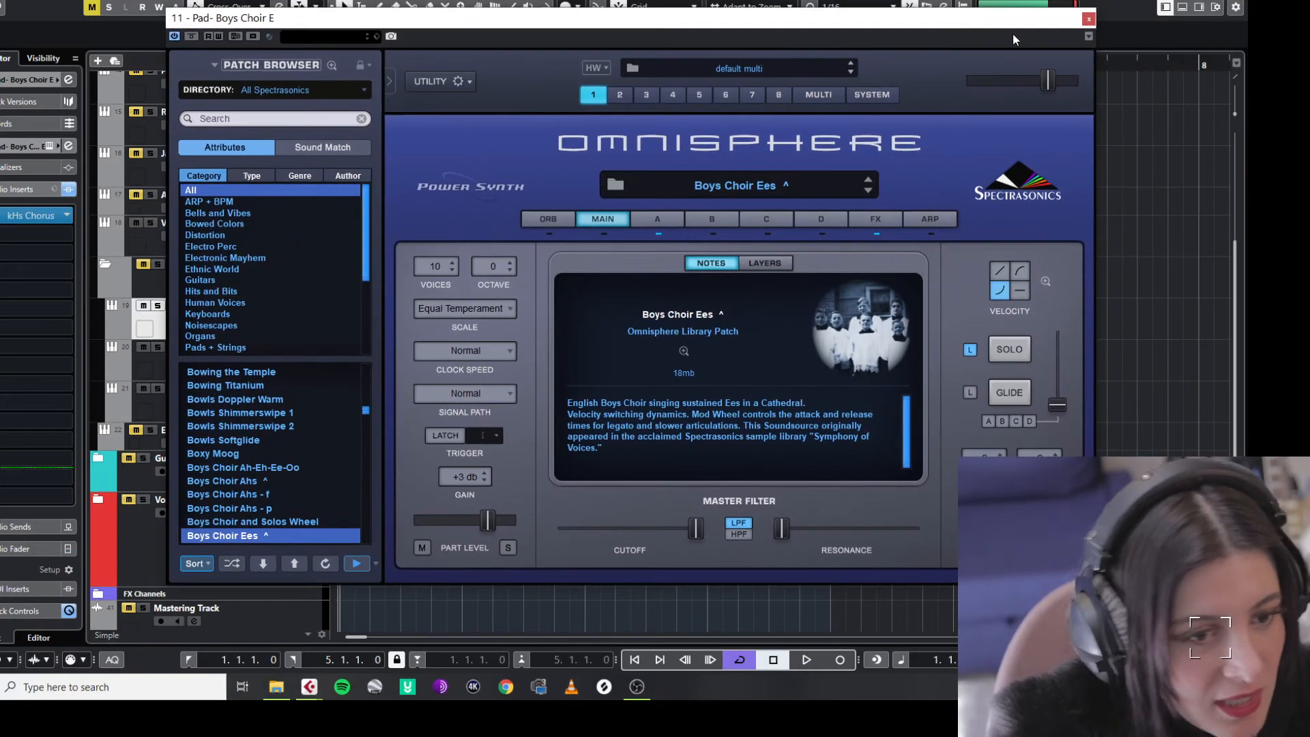
{"action": "left_click", "coordinate": [1088, 19]}
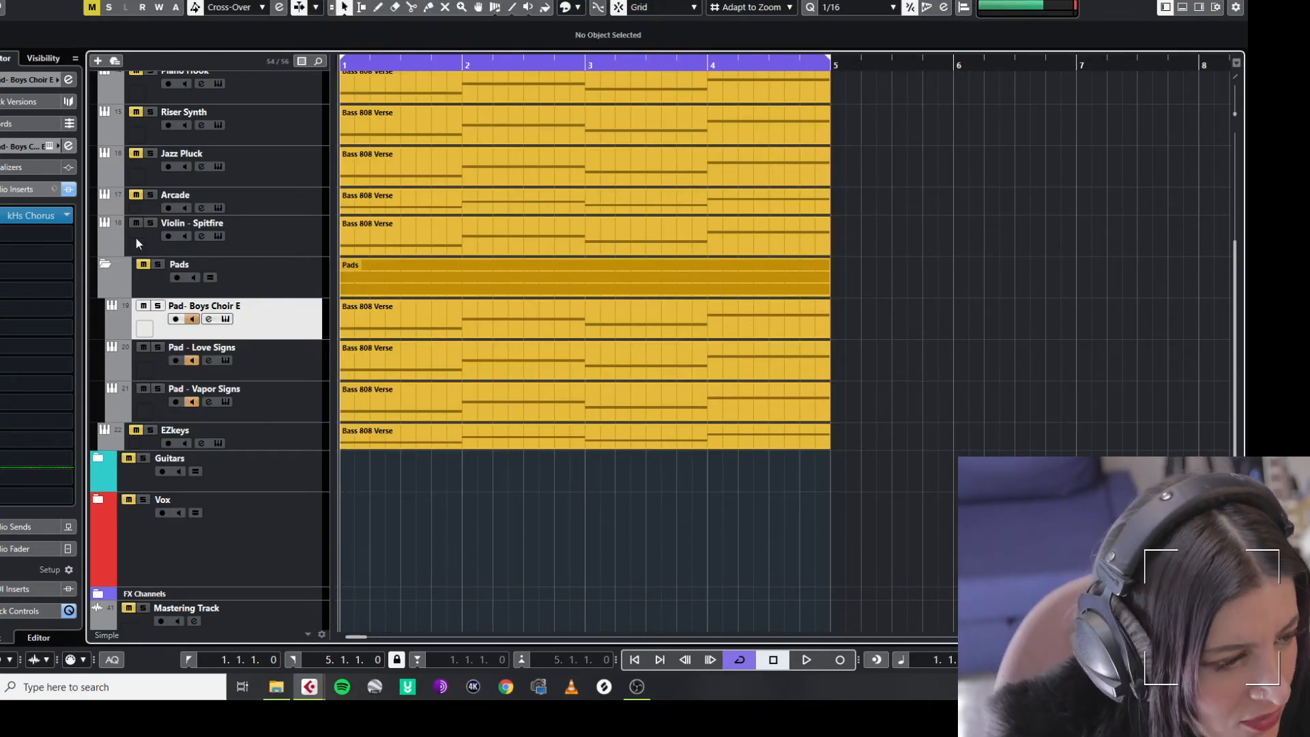
Collapse the Pads folder, and unmute the EZkeys track and open its instrument.
{"action": "left_click", "coordinate": [102, 266]}
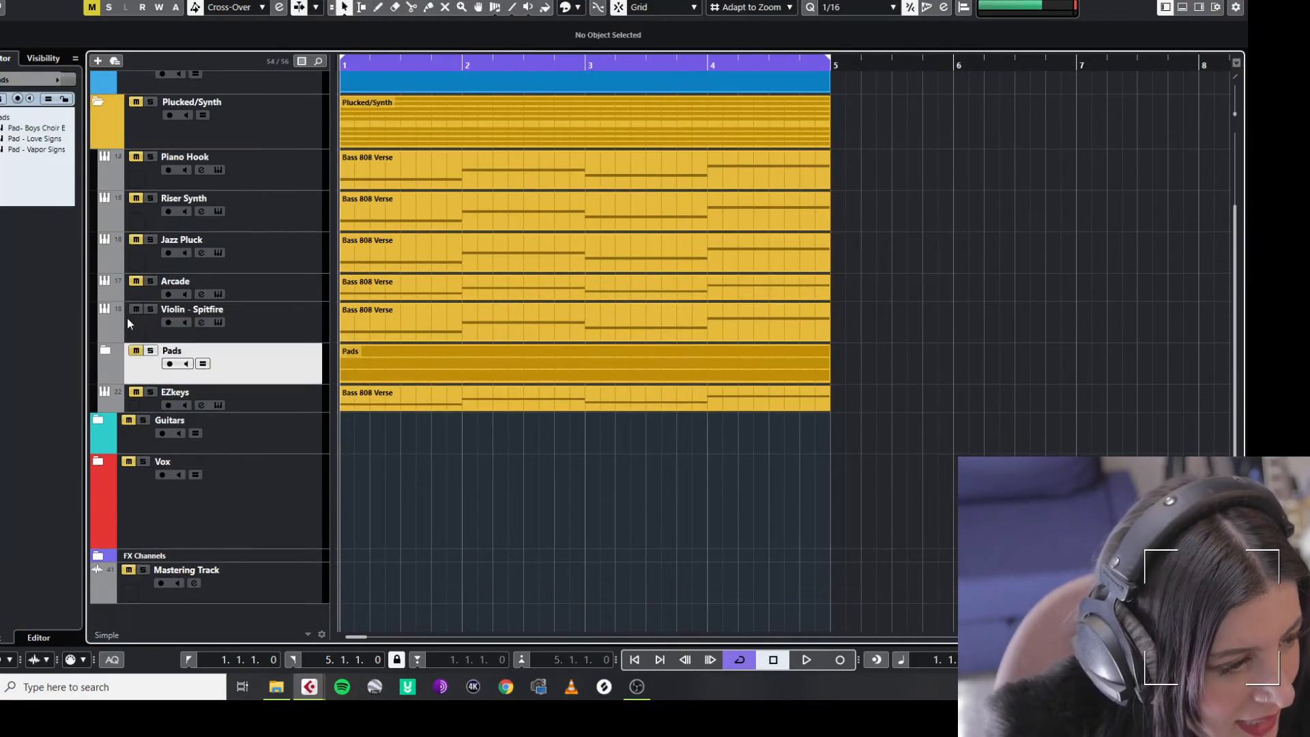
{"action": "left_click", "coordinate": [106, 392]}
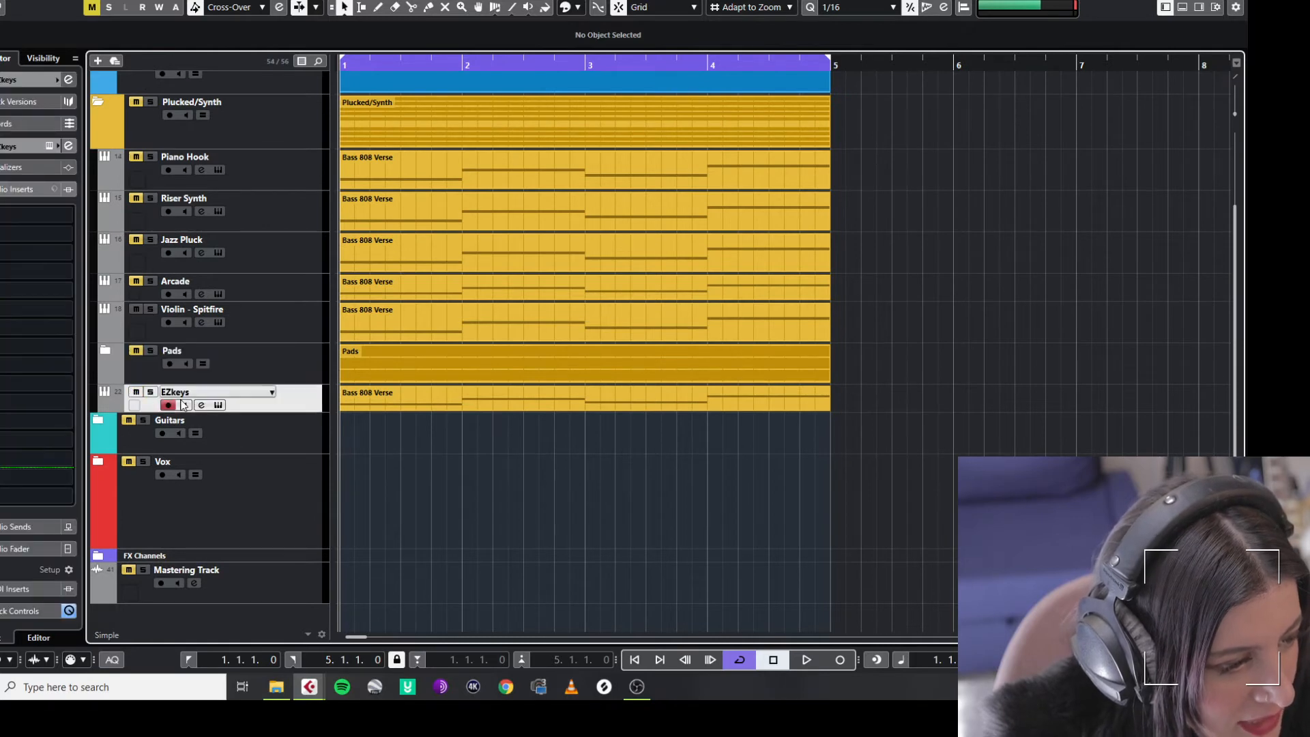
{"action": "left_click", "coordinate": [219, 405]}
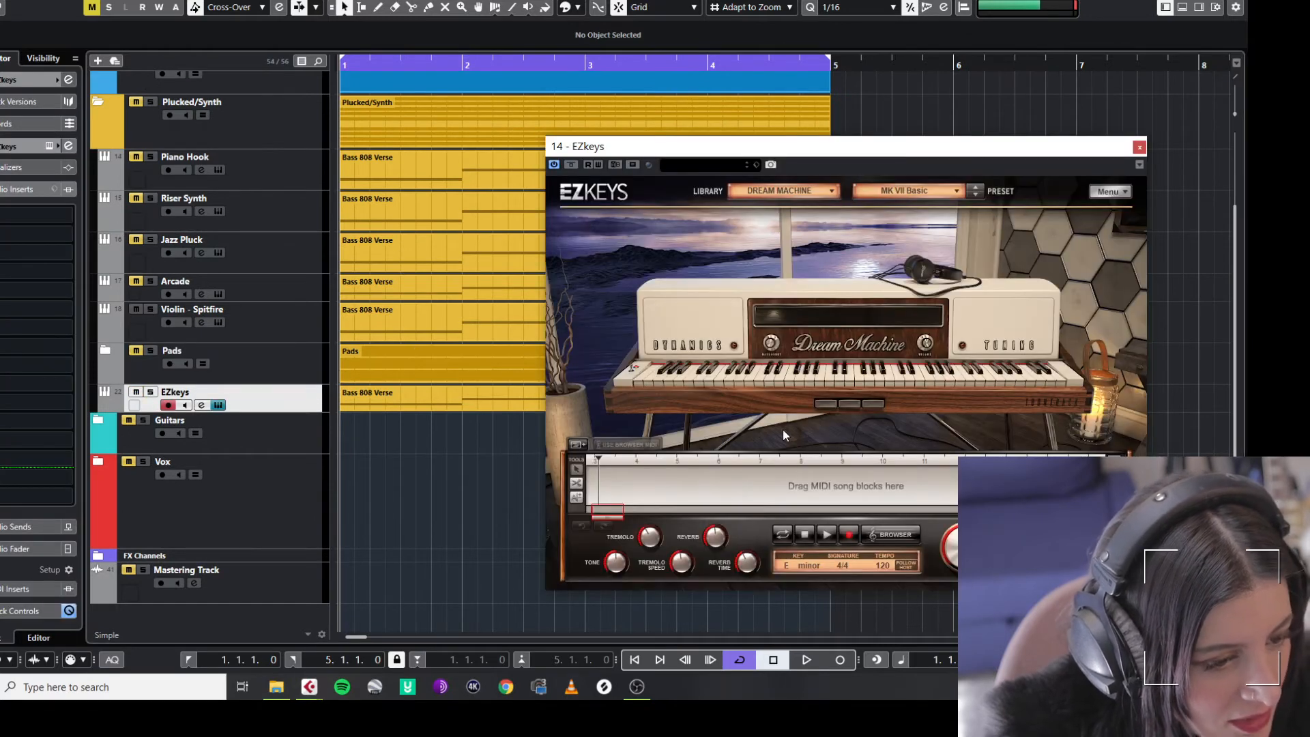
Add Variation 02 of Who The Man from the Hip-Hop Straight 4/4 MIDI library to the EZkeys timeline.
{"action": "left_click_drag", "start_coordinate": [598, 461], "coordinate": [513, 456]}
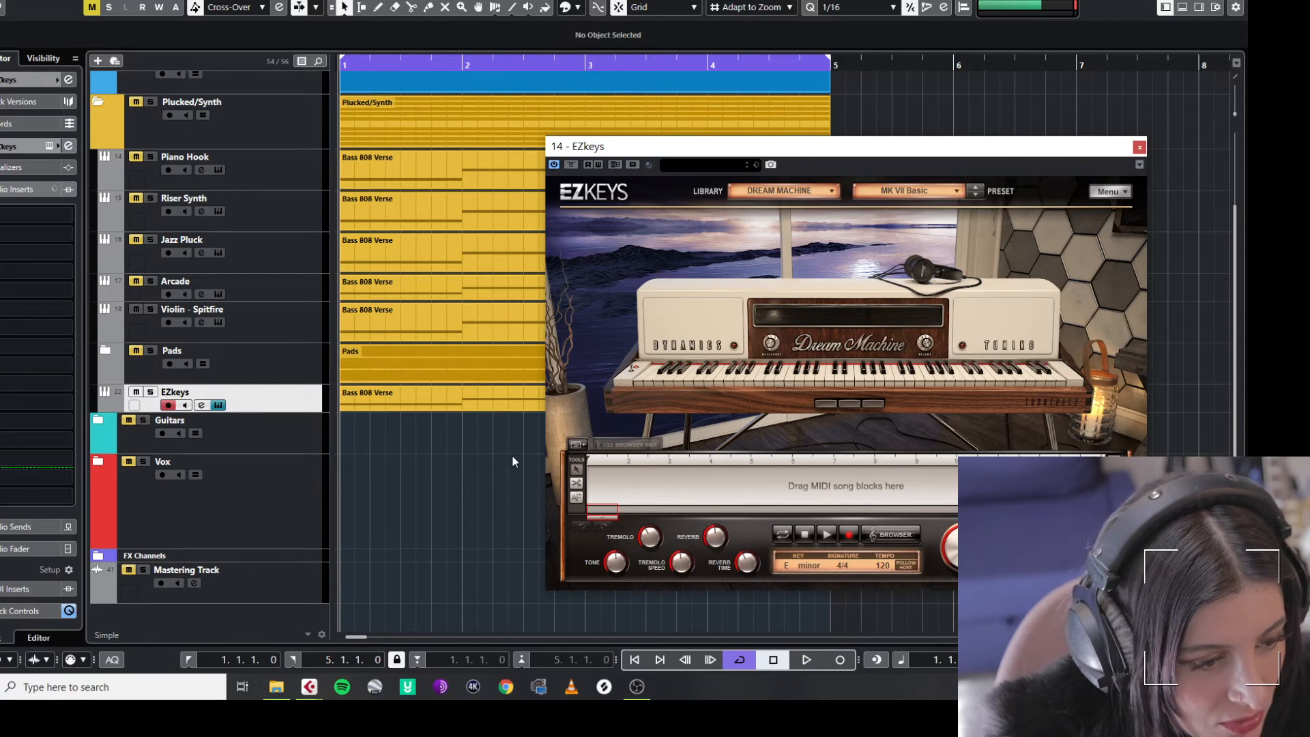
{"action": "left_click", "coordinate": [887, 535]}
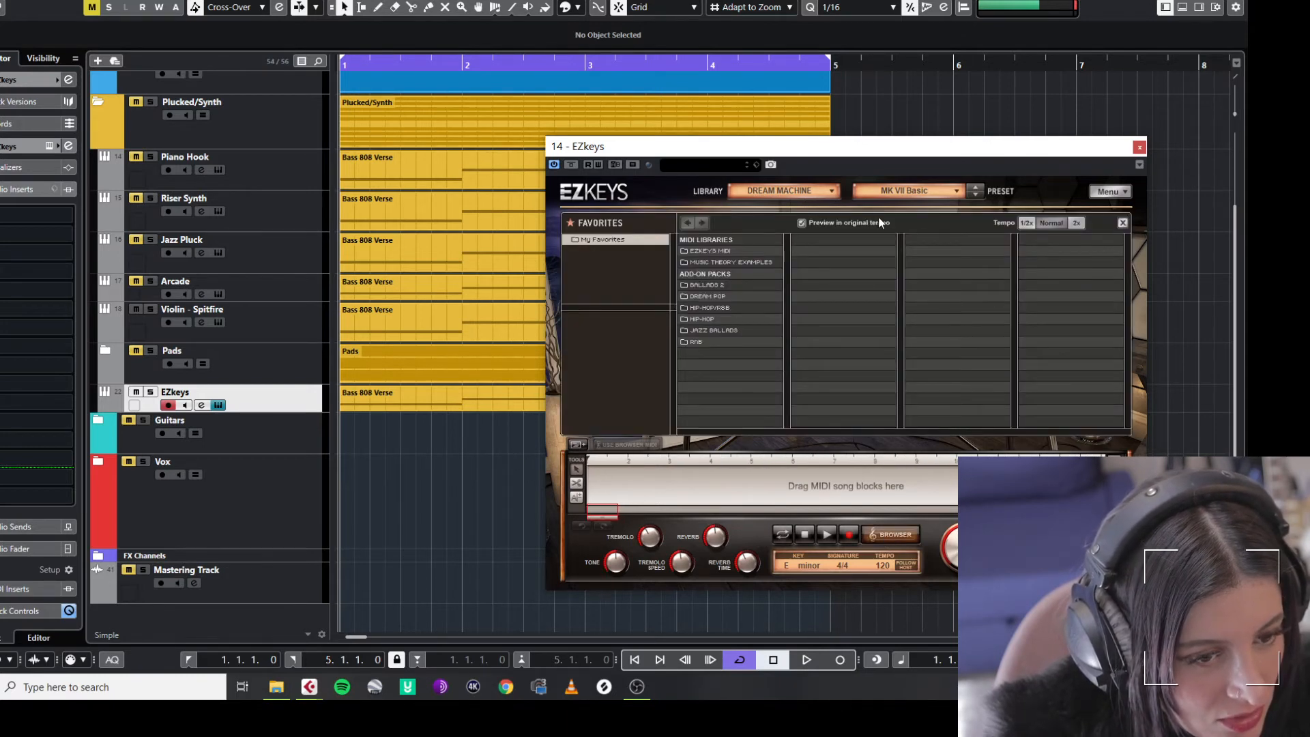
{"action": "left_click", "coordinate": [716, 320]}
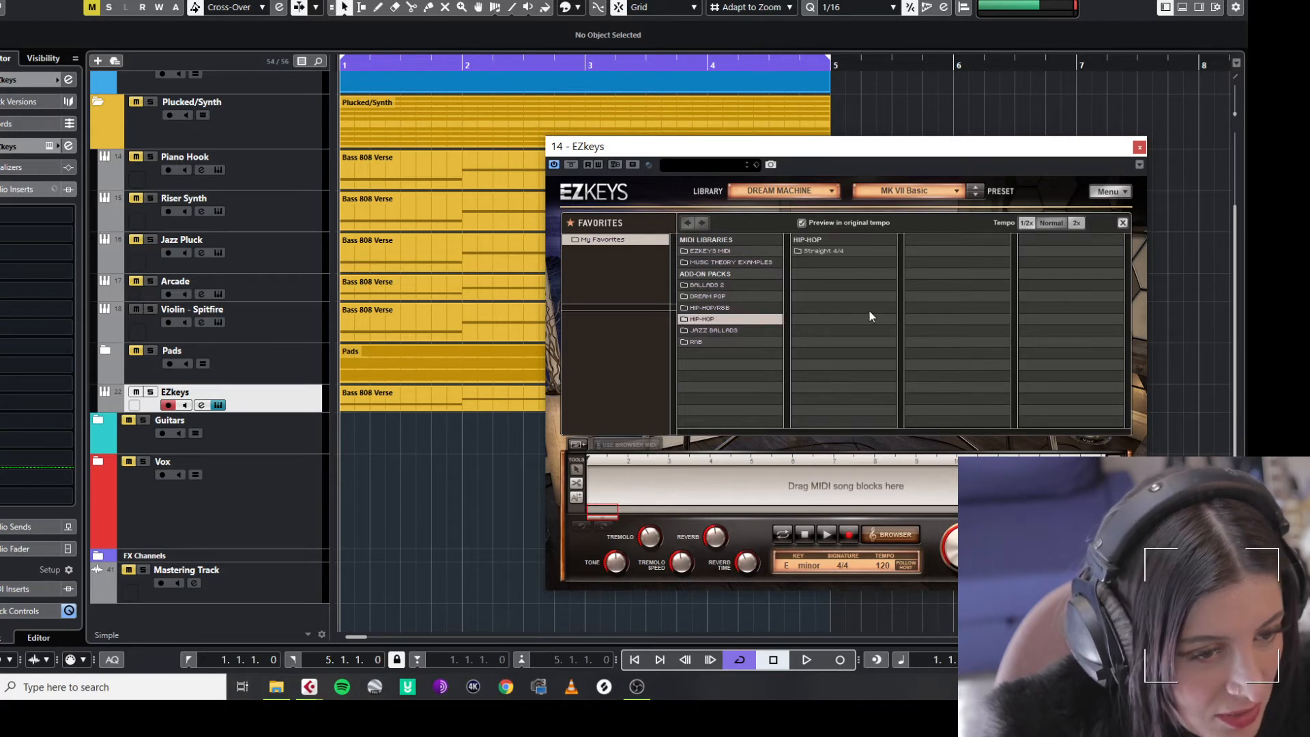
{"action": "left_click", "coordinate": [813, 253]}
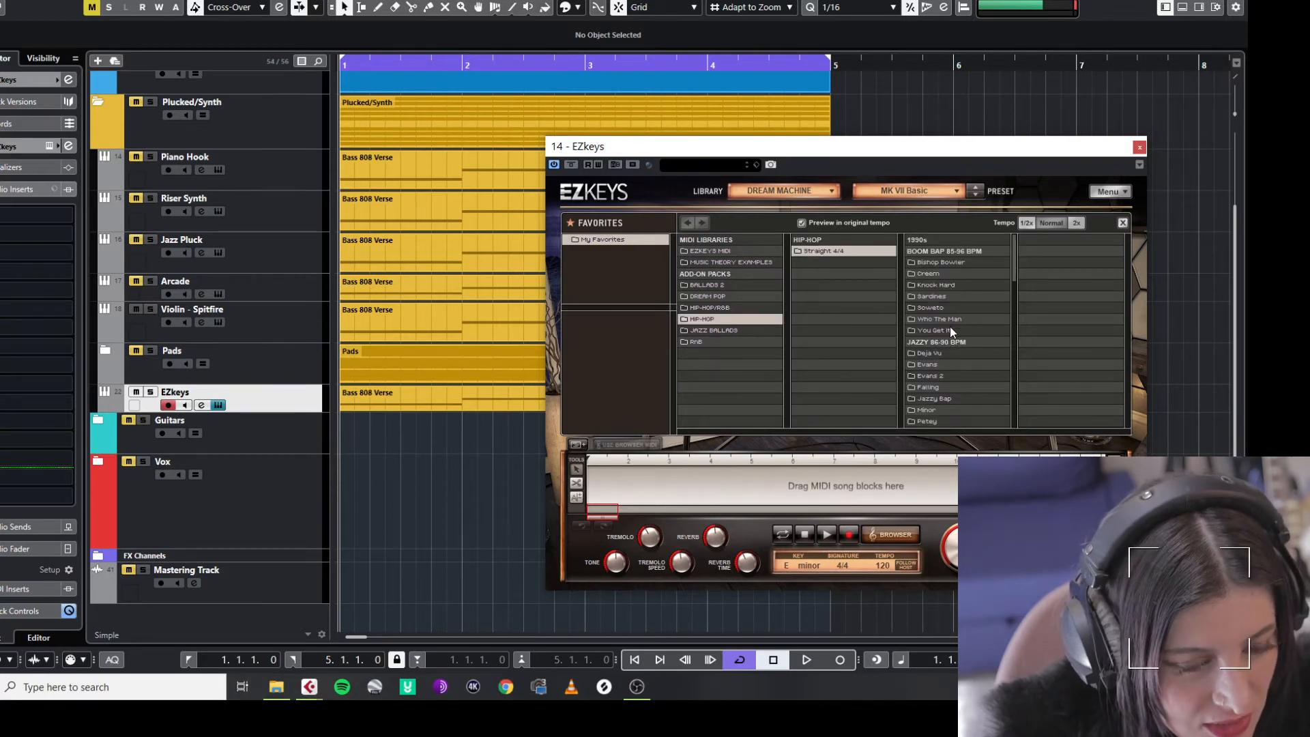
{"action": "left_click", "coordinate": [956, 319]}
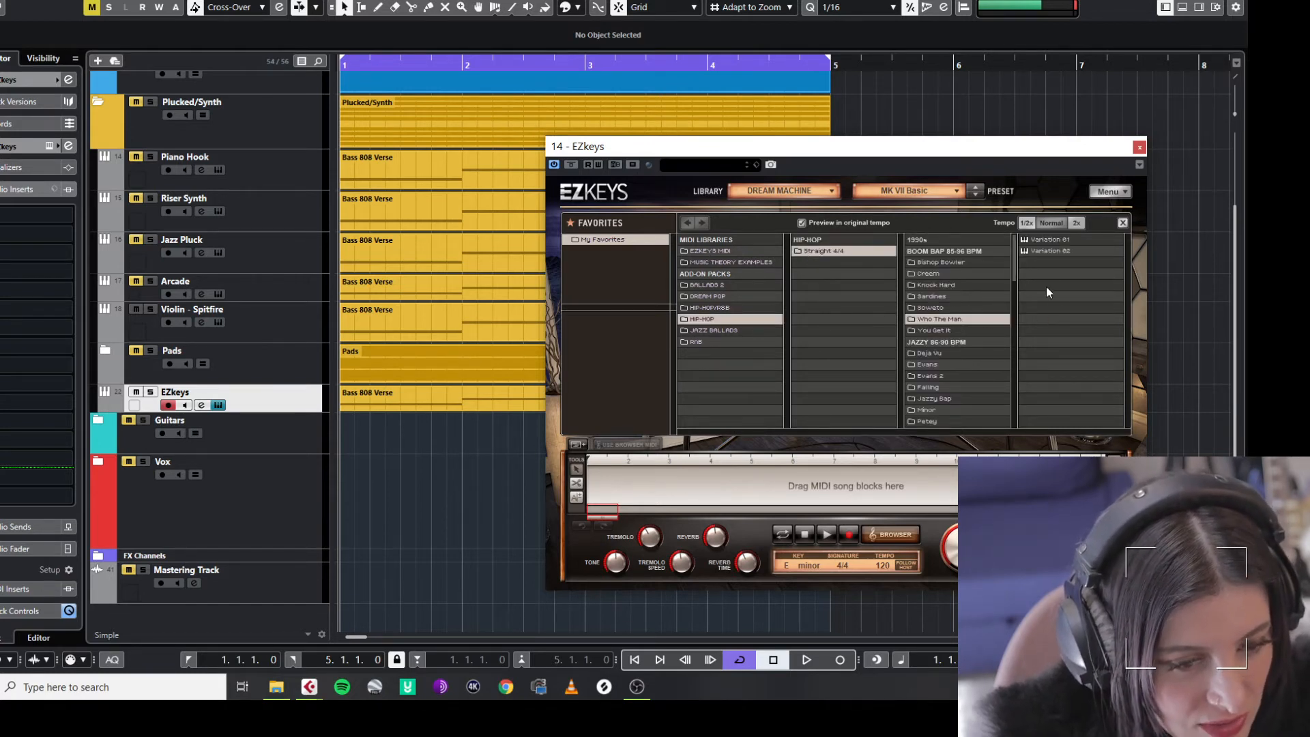
{"action": "left_click_drag", "start_coordinate": [1044, 251], "coordinate": [610, 462]}
Play the project to audition the added EZkeys MIDI block, and stop playback.
{"action": "key", "text": "space"}
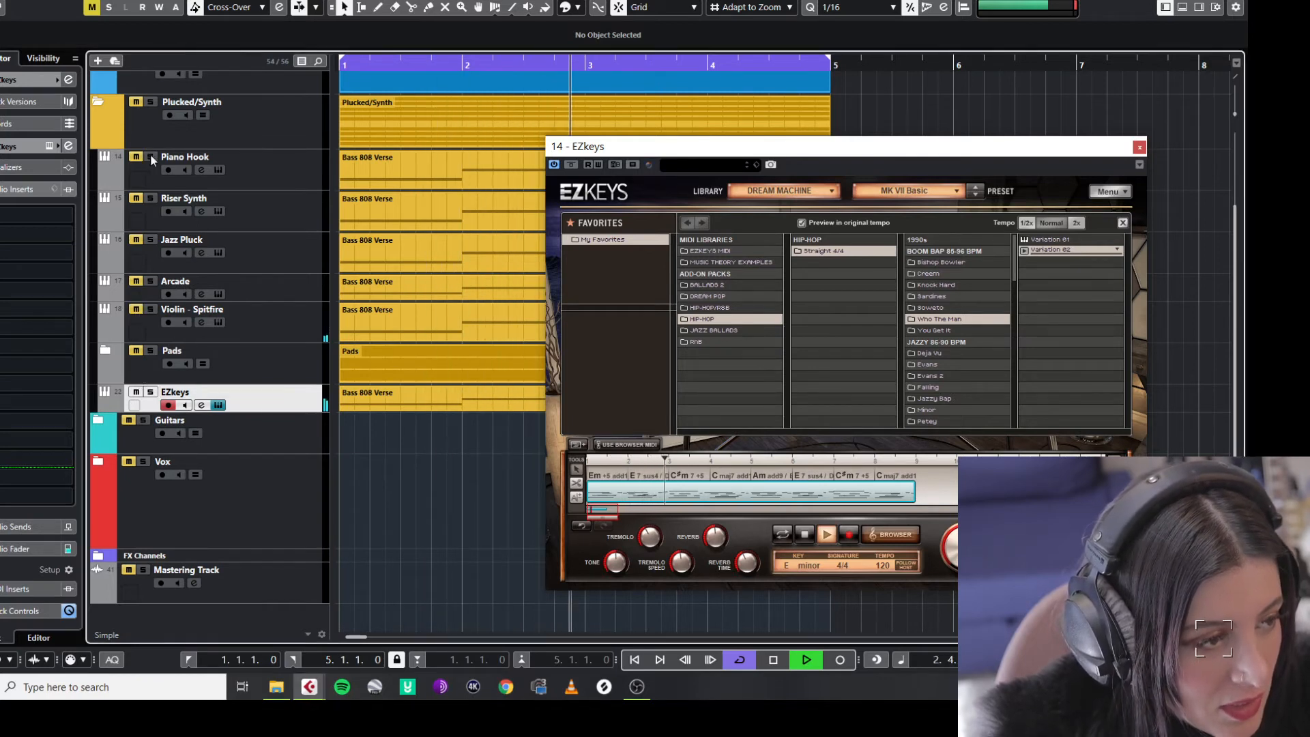
{"action": "scroll", "coordinate": [149, 154], "scroll_direction": "up", "scroll_amount": 3}
{"action": "scroll", "coordinate": [195, 385], "scroll_direction": "down", "scroll_amount": 3}
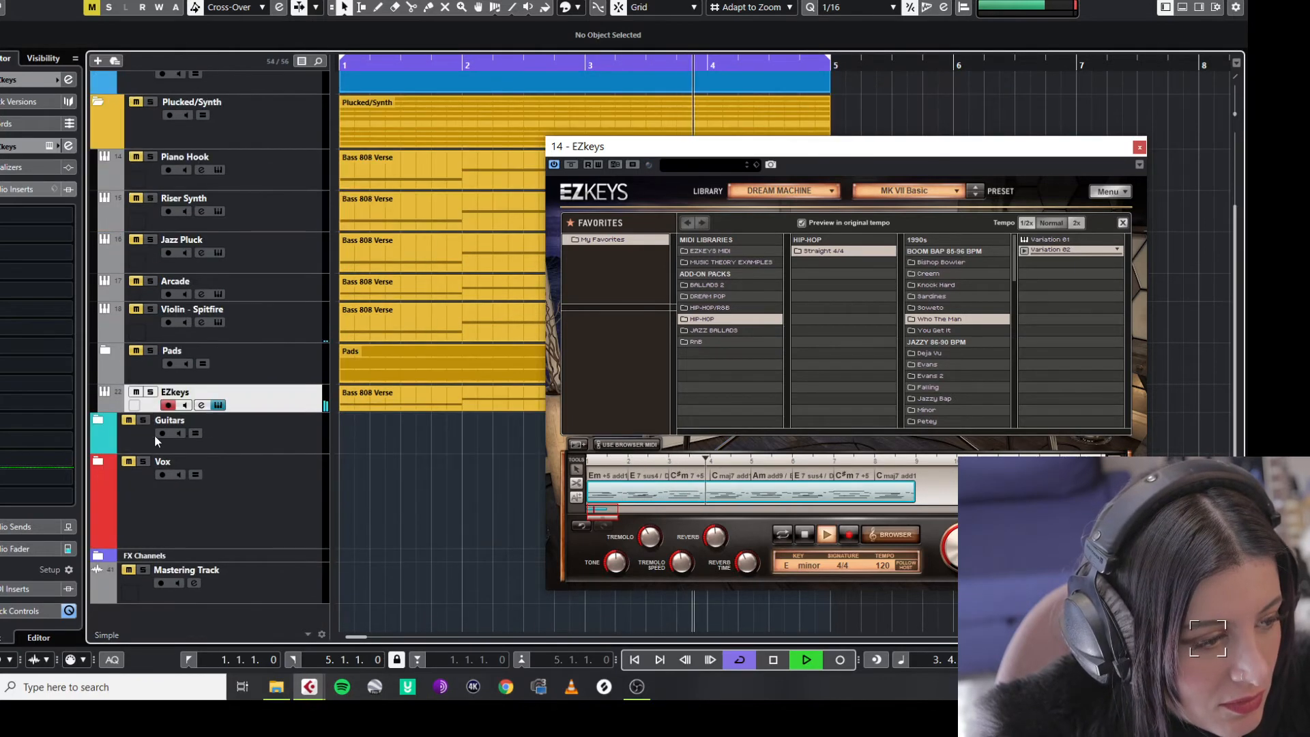
{"action": "key", "text": "space"}
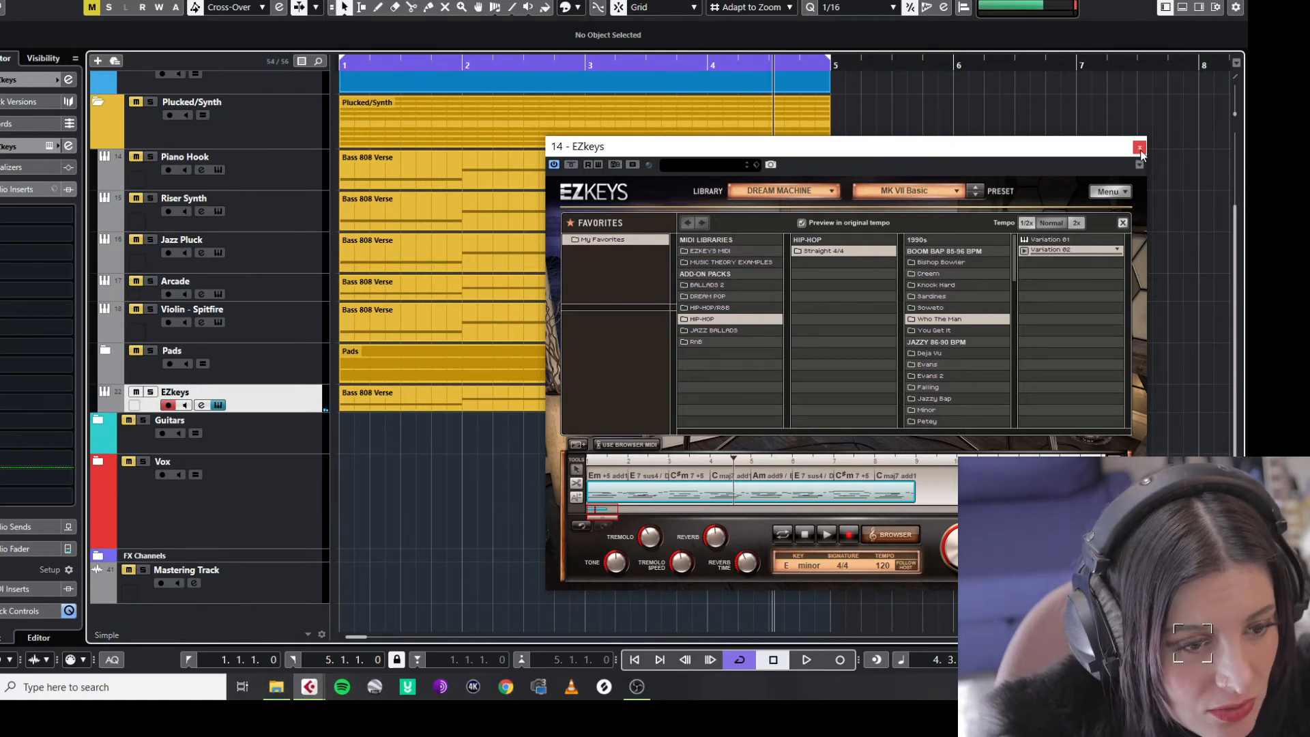
Remove the MIDI block from the EZkeys timeline, close the instrument window and disarm recording on its track.
{"action": "right_click", "coordinate": [759, 490]}
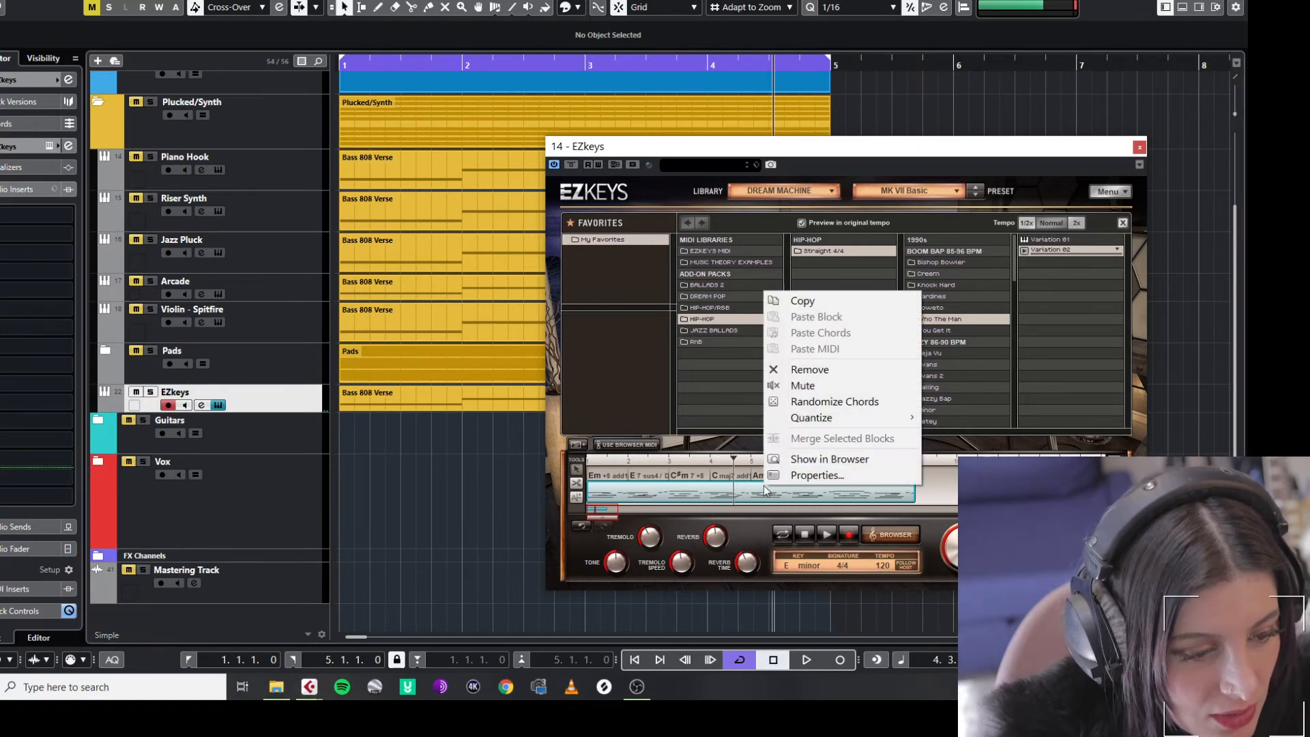
{"action": "left_click", "coordinate": [807, 370]}
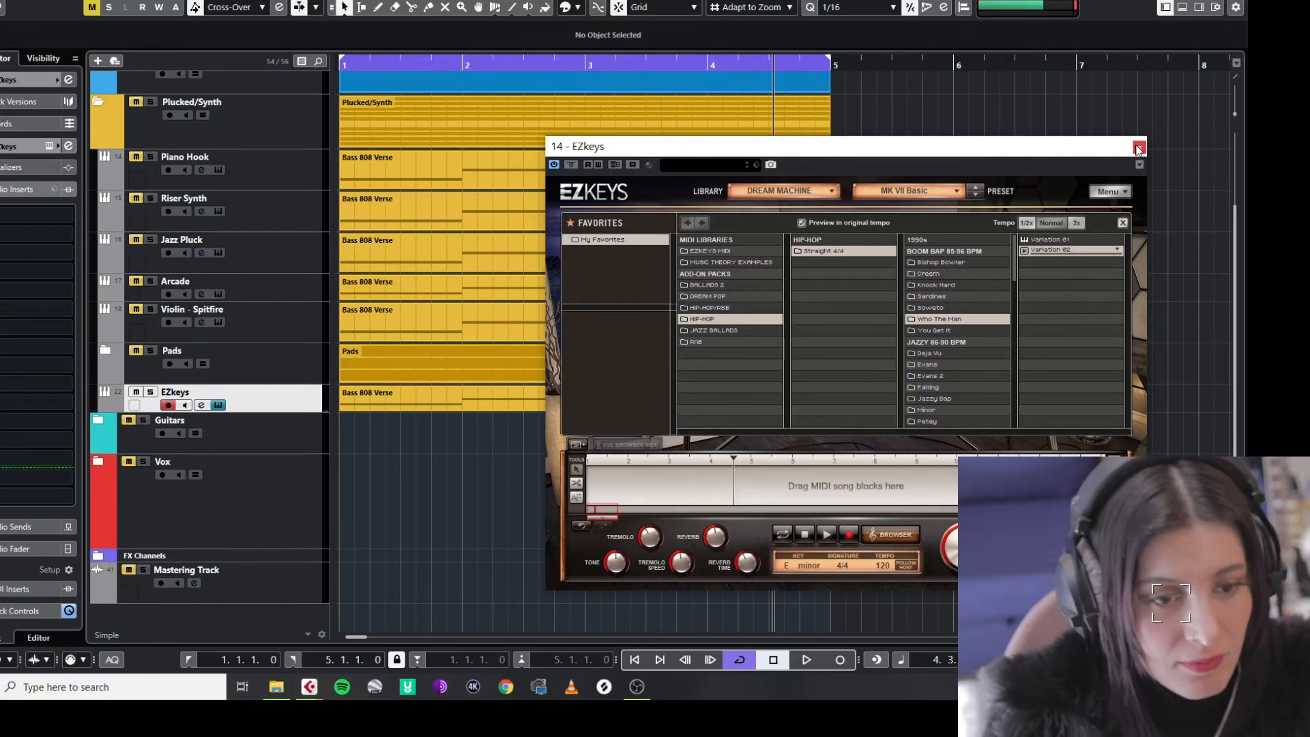
{"action": "left_click", "coordinate": [218, 405]}
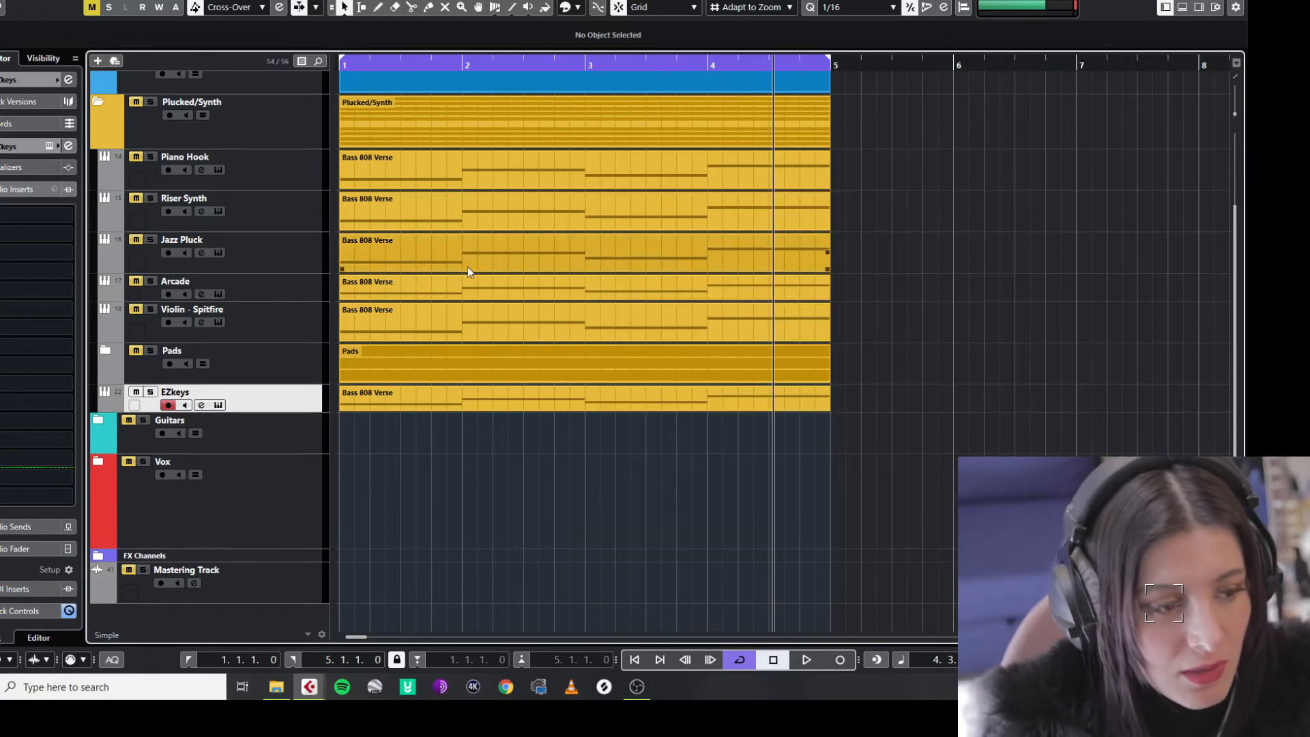
{"action": "left_click", "coordinate": [168, 406]}
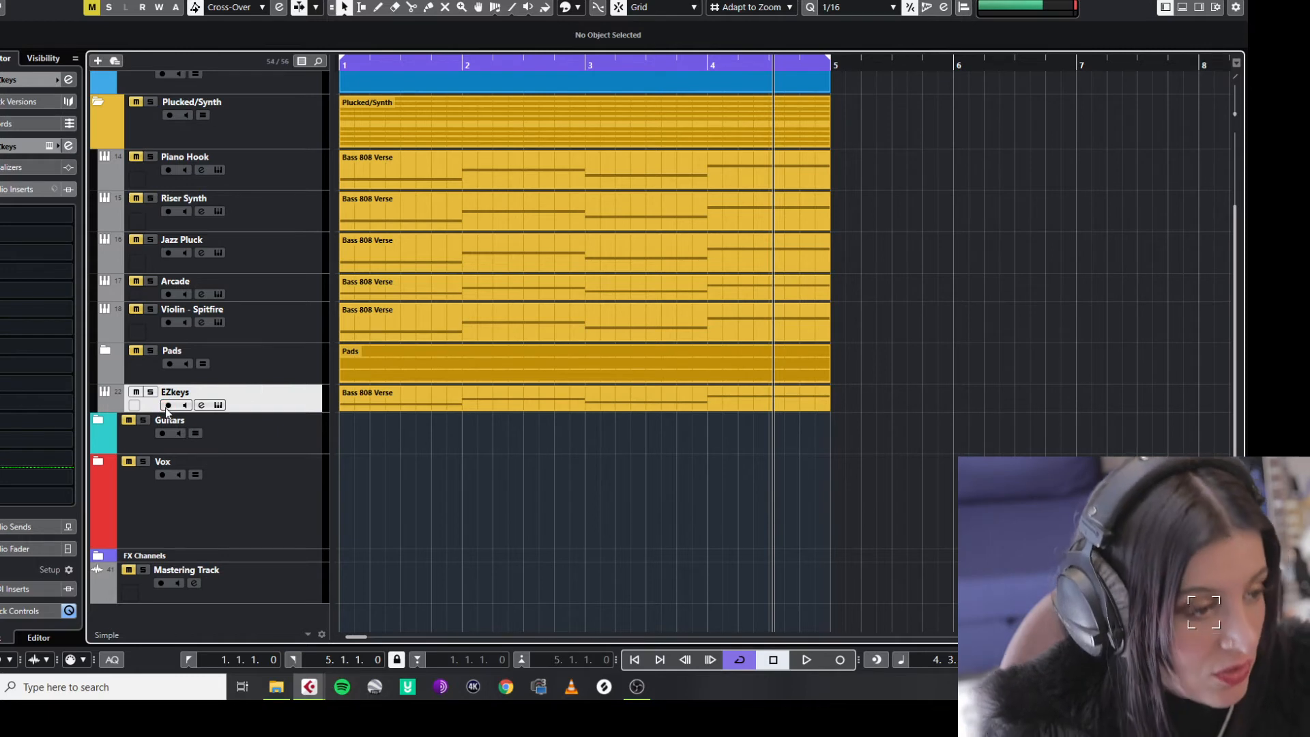
Collapse and reopen the Plucked/Synth folder, and select its EZkeys, Piano Hook, Riser Synth and Jazz Pluck tracks to view their inserts.
{"action": "left_click", "coordinate": [98, 100]}
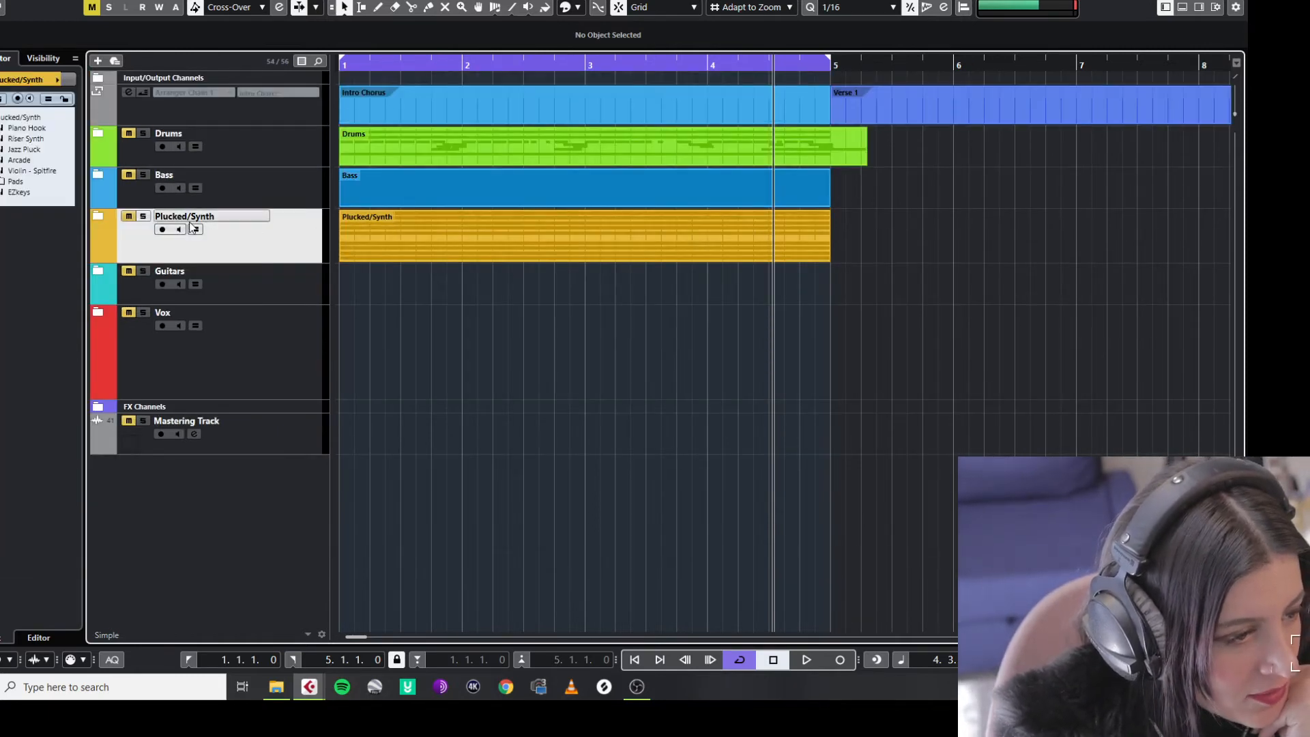
{"action": "left_click", "coordinate": [96, 216]}
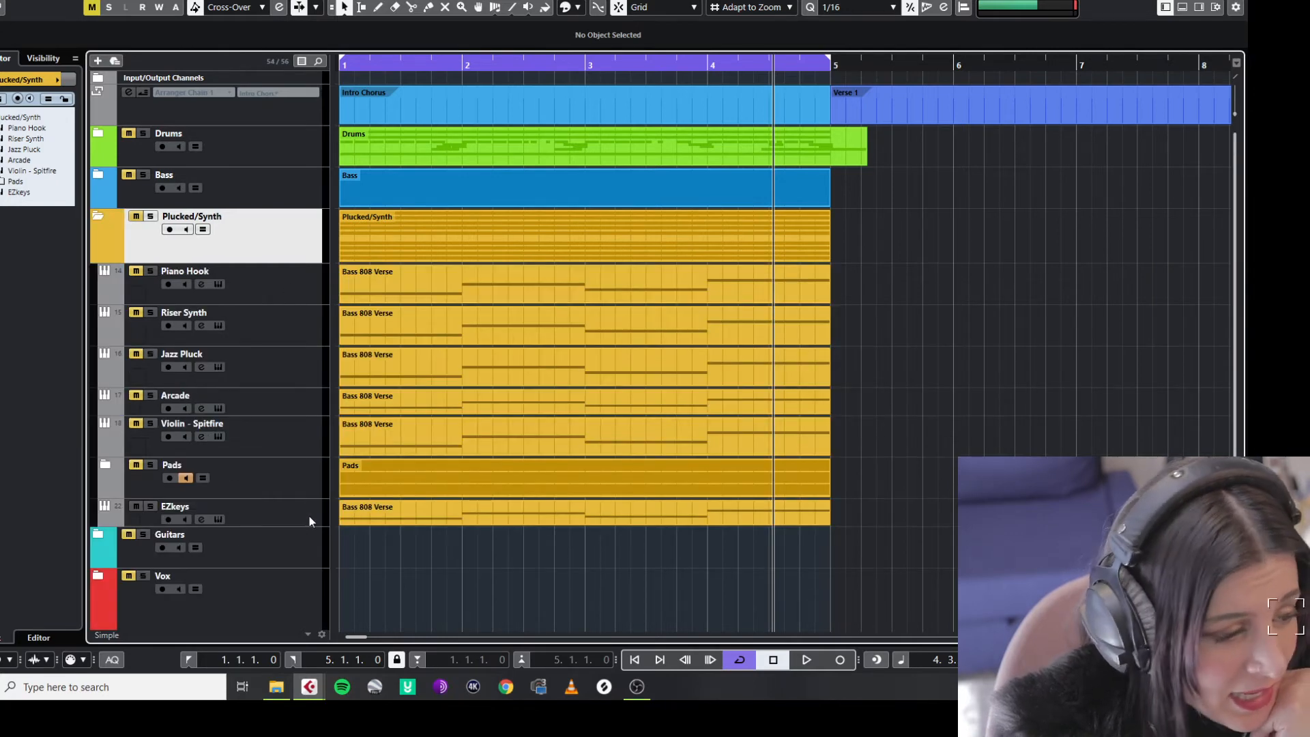
{"action": "left_click", "coordinate": [281, 519]}
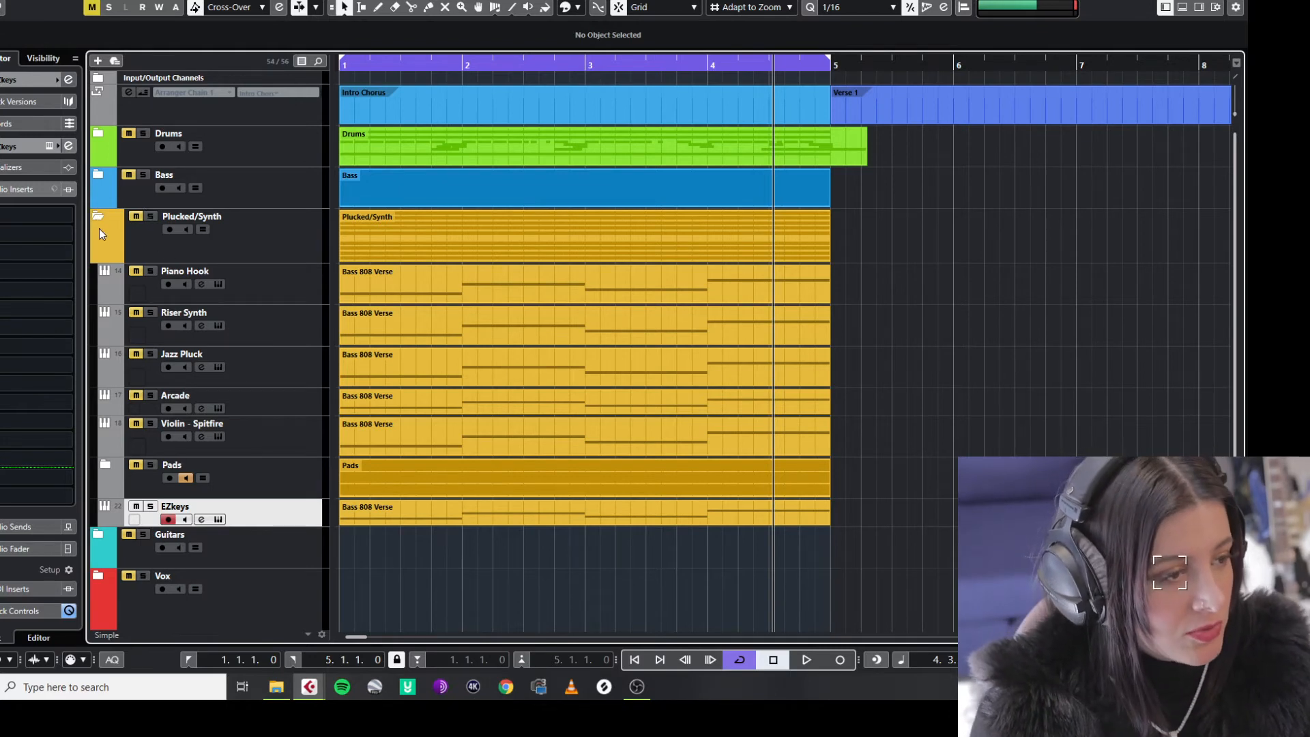
{"action": "left_click", "coordinate": [267, 284]}
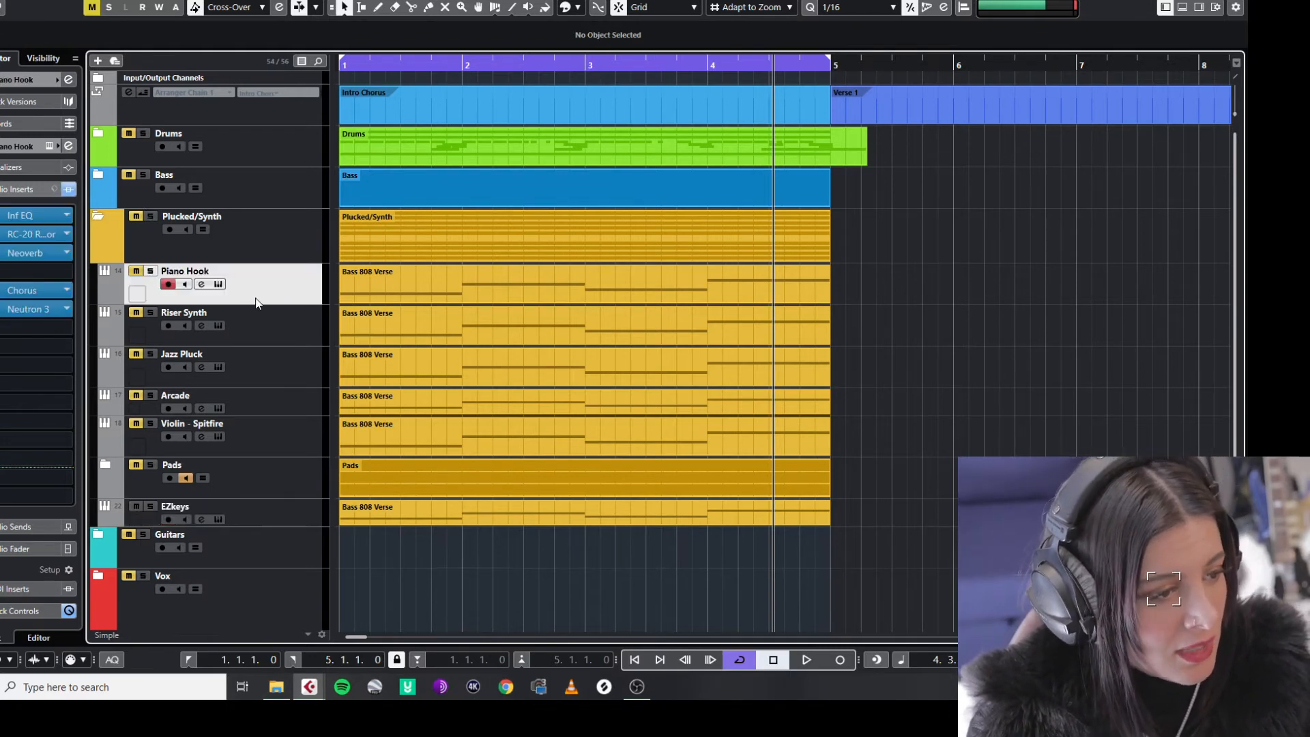
{"action": "left_click", "coordinate": [285, 330]}
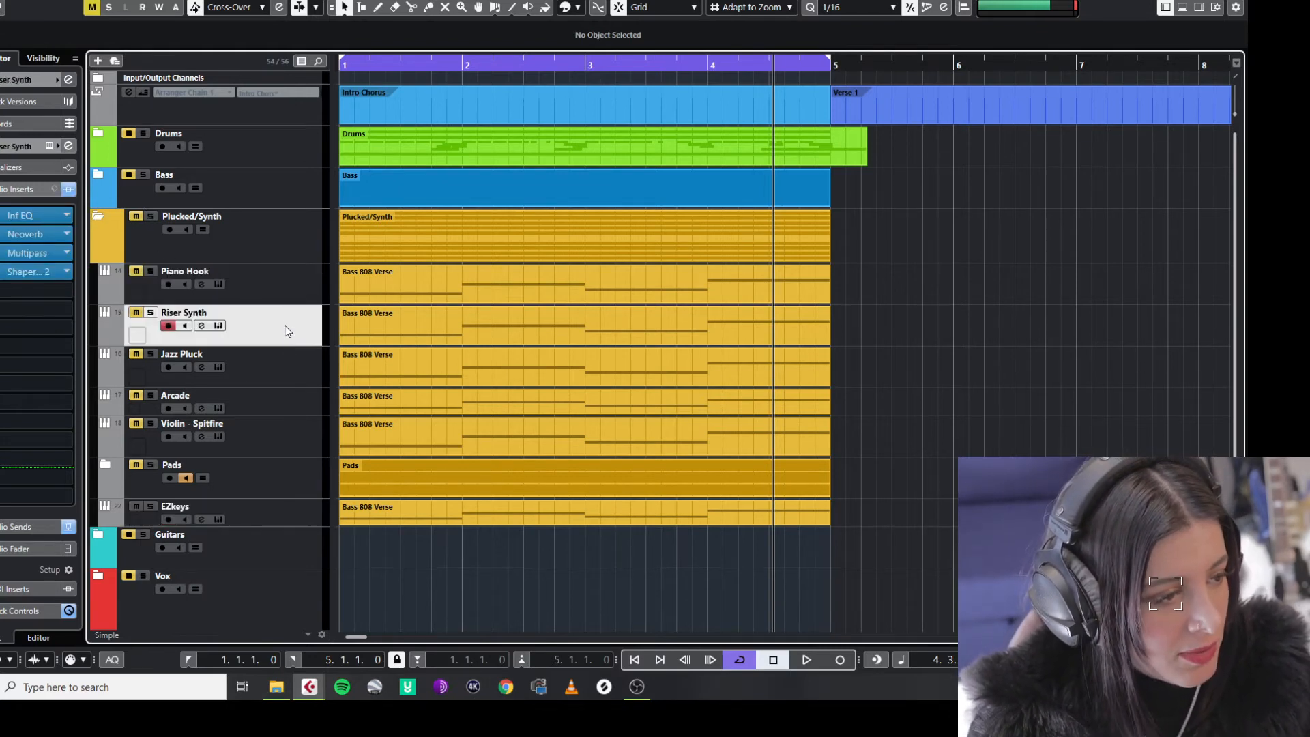
{"action": "left_click", "coordinate": [275, 361]}
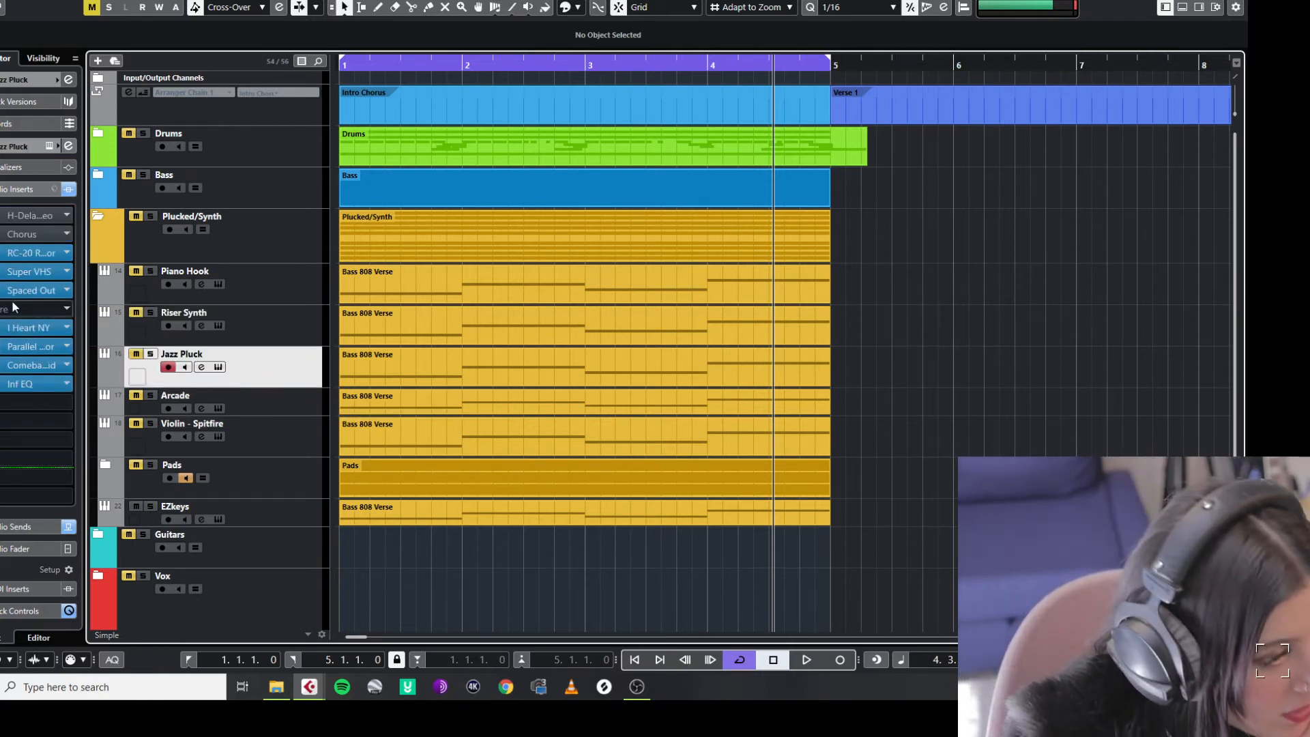
Open the Super VHS and Spaced Out inserts of the Jazz Pluck track and arrange both plug-in windows.
{"action": "double_click", "coordinate": [2, 272]}
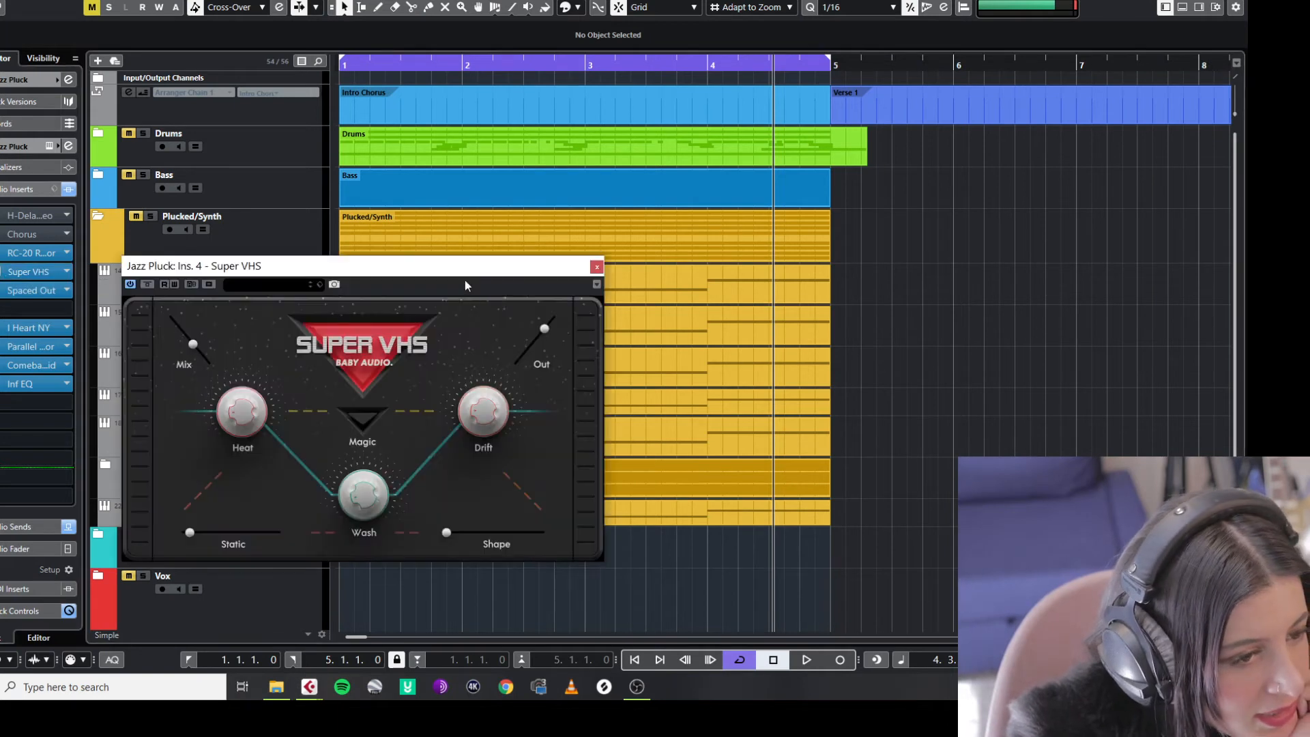
{"action": "left_click_drag", "start_coordinate": [351, 269], "coordinate": [707, 224]}
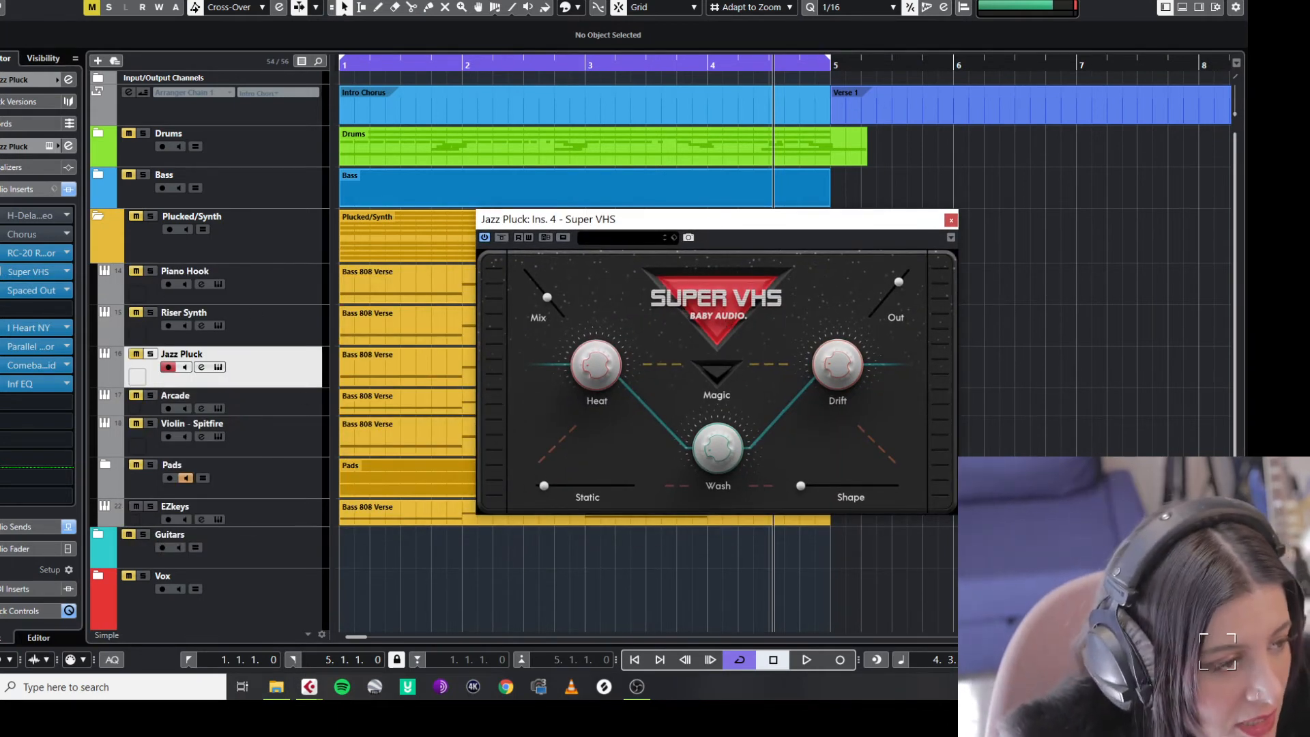
{"action": "double_click", "coordinate": [3, 290]}
{"action": "left_click_drag", "start_coordinate": [353, 7], "coordinate": [993, 127]}
Unmute and disarm the Jazz Pluck track, start playback near bar 1, and solo the track.
{"action": "left_click", "coordinate": [139, 356]}
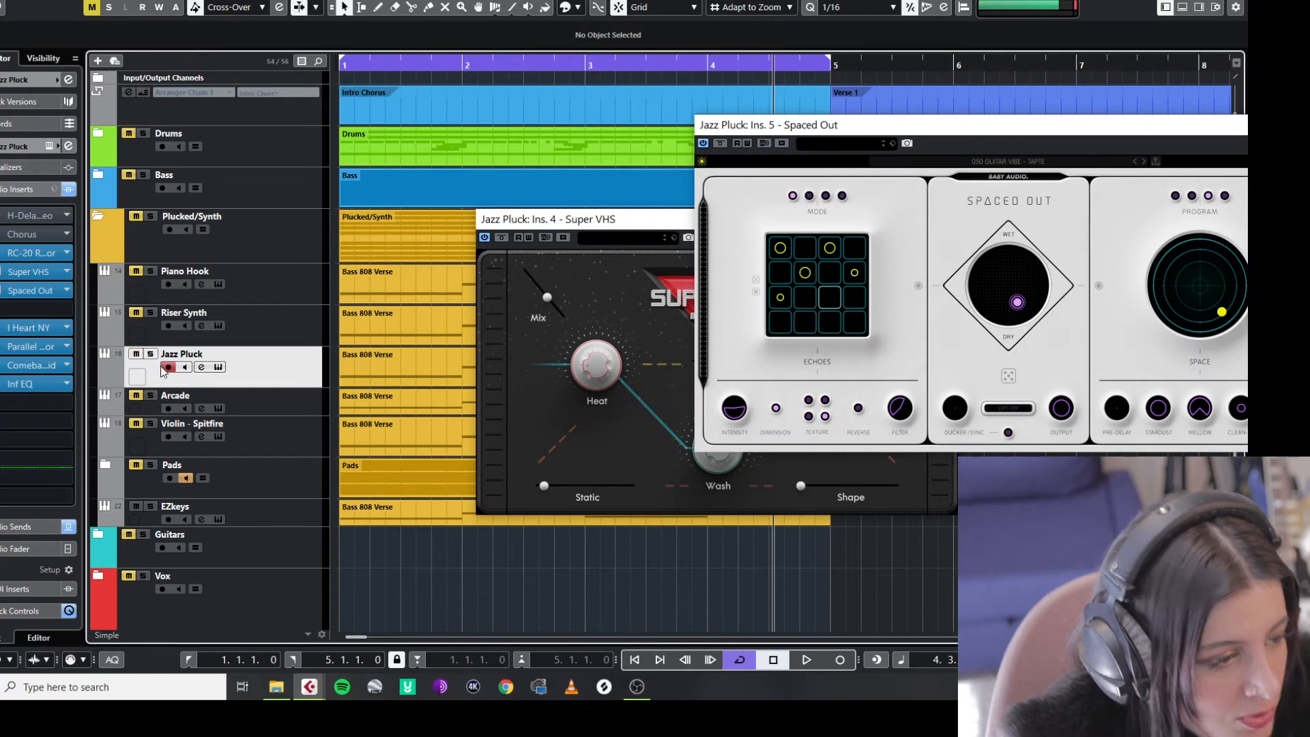
{"action": "left_click", "coordinate": [168, 367]}
{"action": "left_click", "coordinate": [185, 367]}
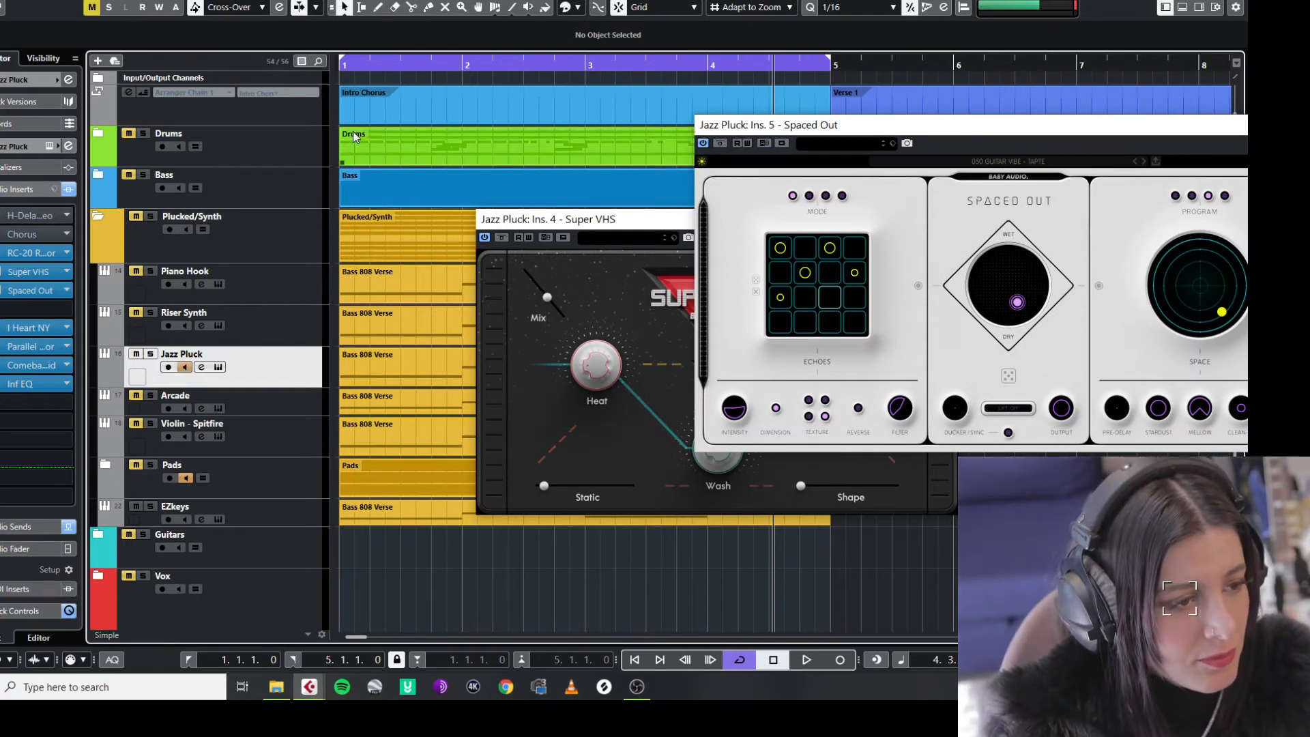
{"action": "left_click", "coordinate": [371, 71]}
{"action": "key", "text": "space"}
{"action": "left_click", "coordinate": [185, 367]}
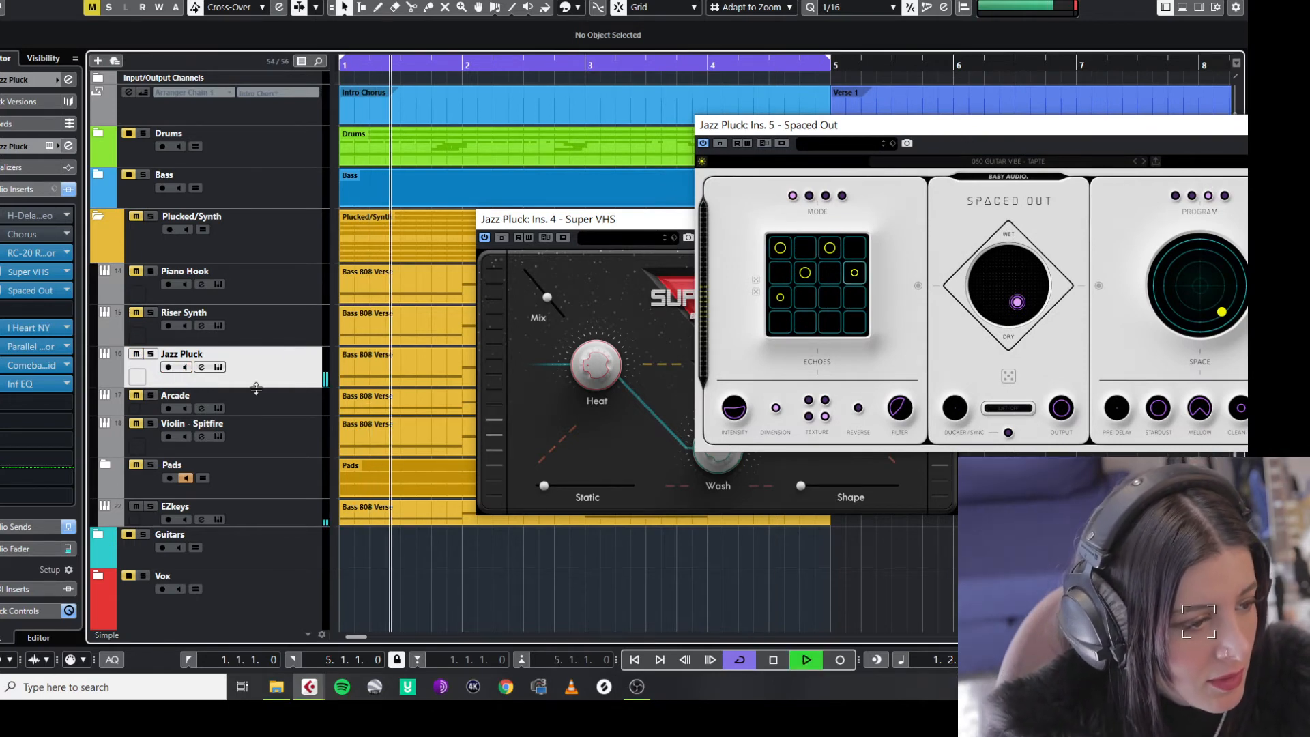
{"action": "left_click", "coordinate": [150, 353]}
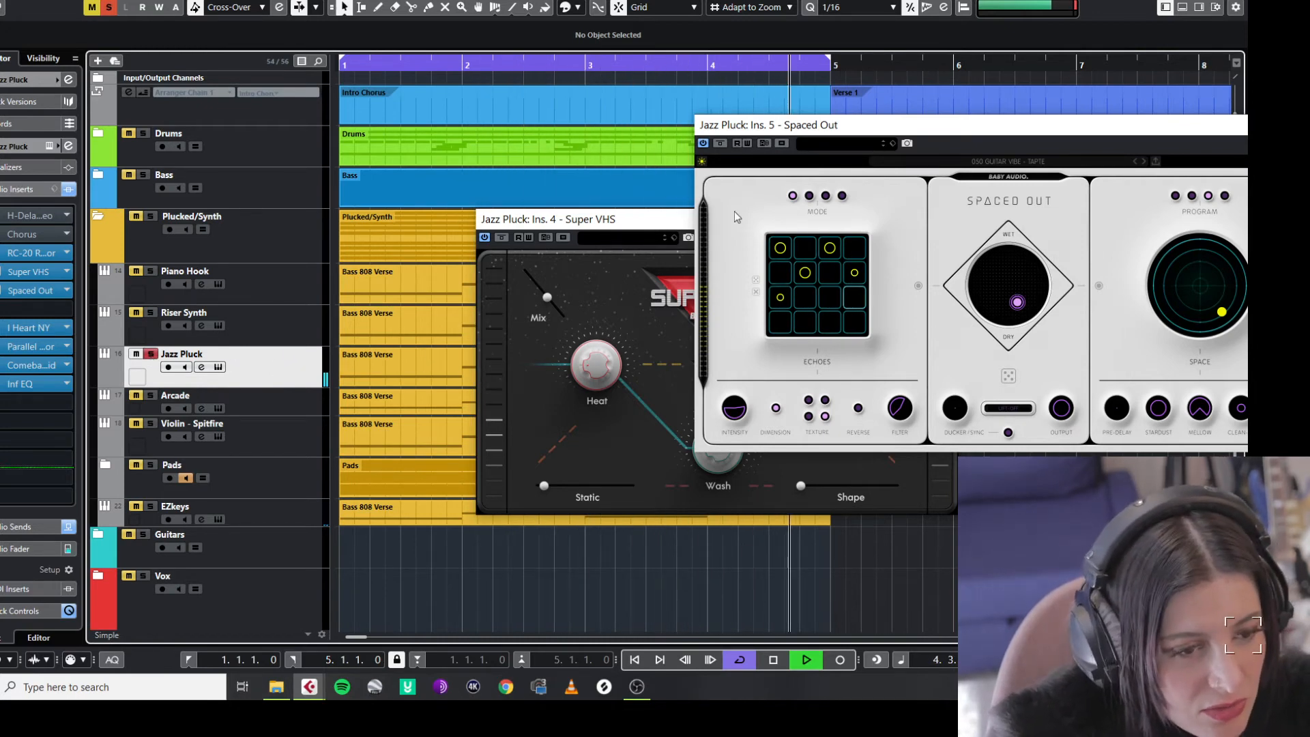
Examine the Spaced Out, I Heart NY and Super VHS settings on Jazz Pluck, and close the three plug-in windows.
{"action": "left_click_drag", "start_coordinate": [904, 126], "coordinate": [575, 174]}
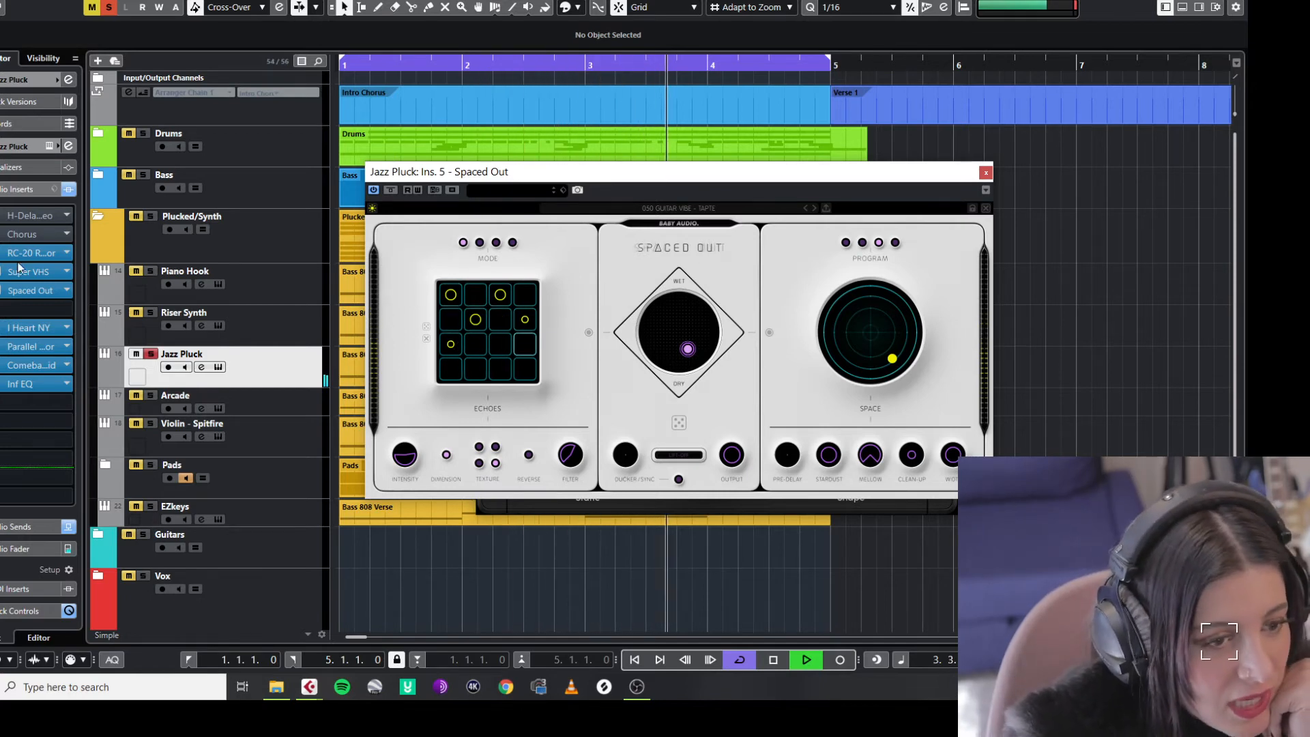
{"action": "double_click", "coordinate": [2, 328]}
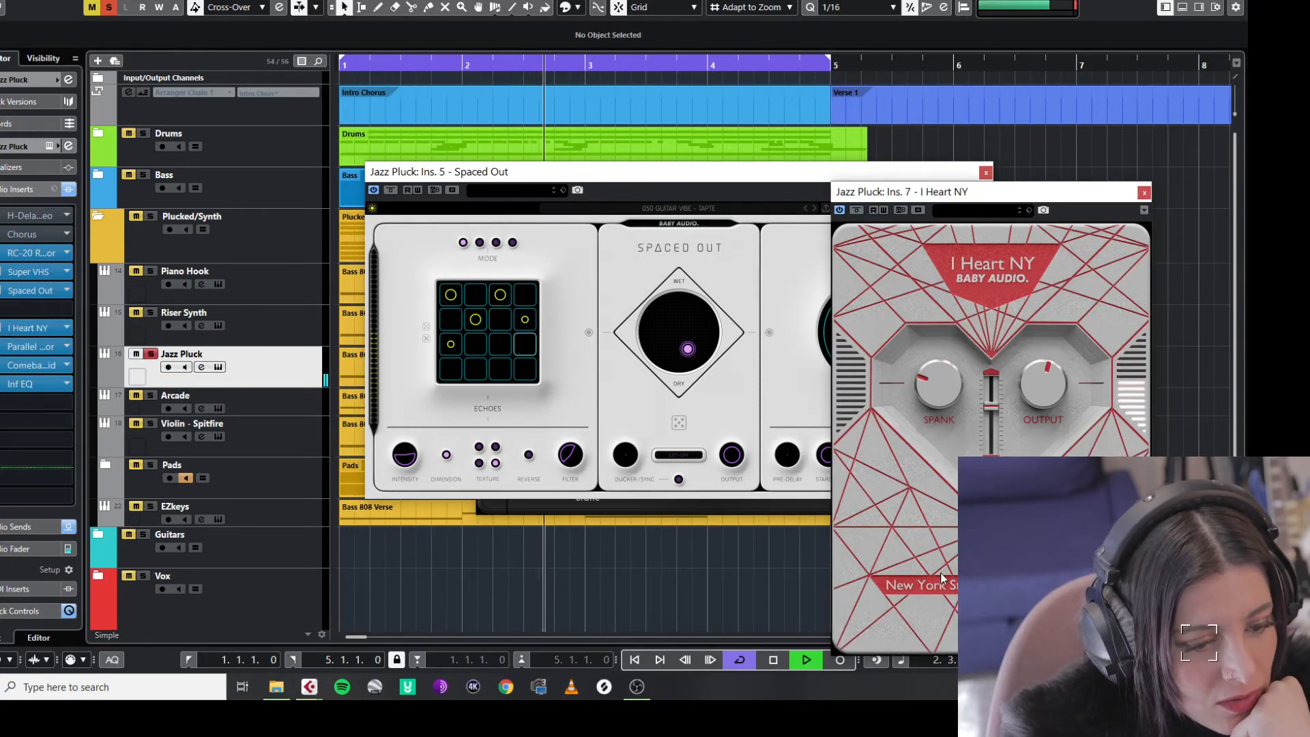
{"action": "left_click", "coordinate": [1145, 193]}
{"action": "left_click", "coordinate": [986, 173]}
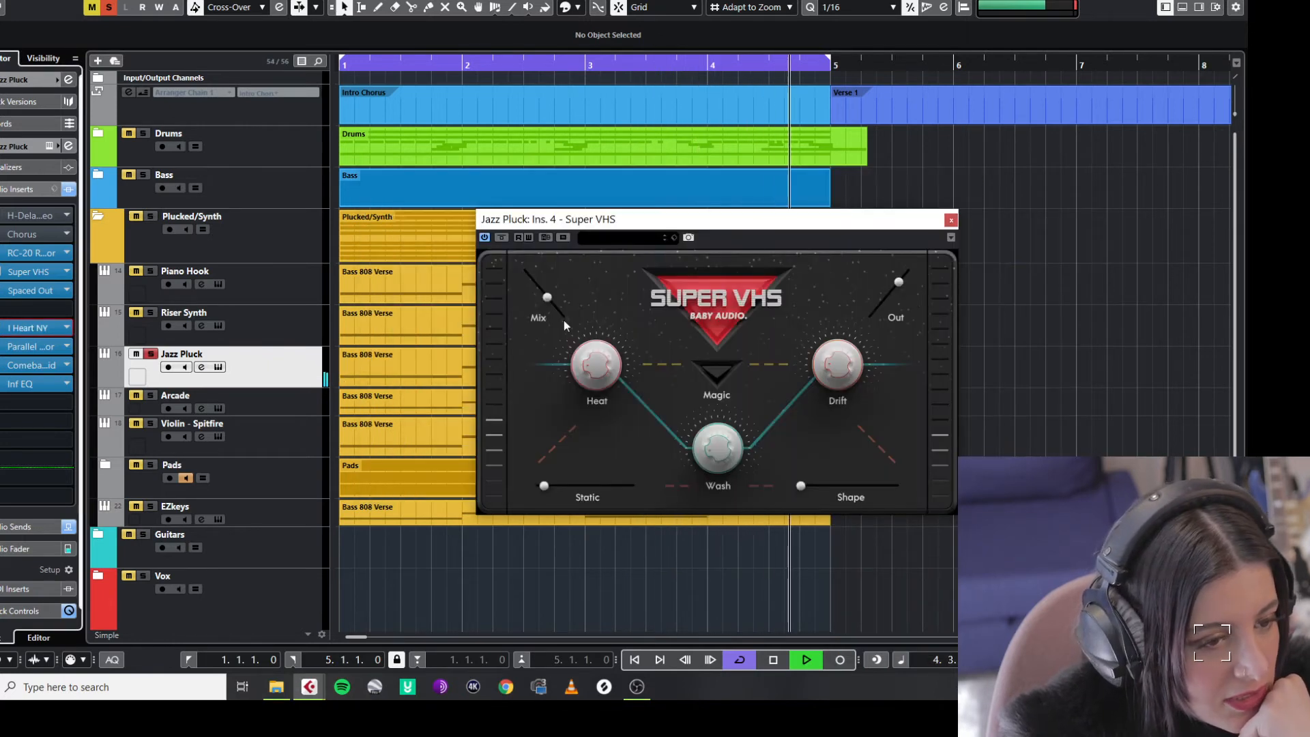
{"action": "left_click", "coordinate": [953, 220]}
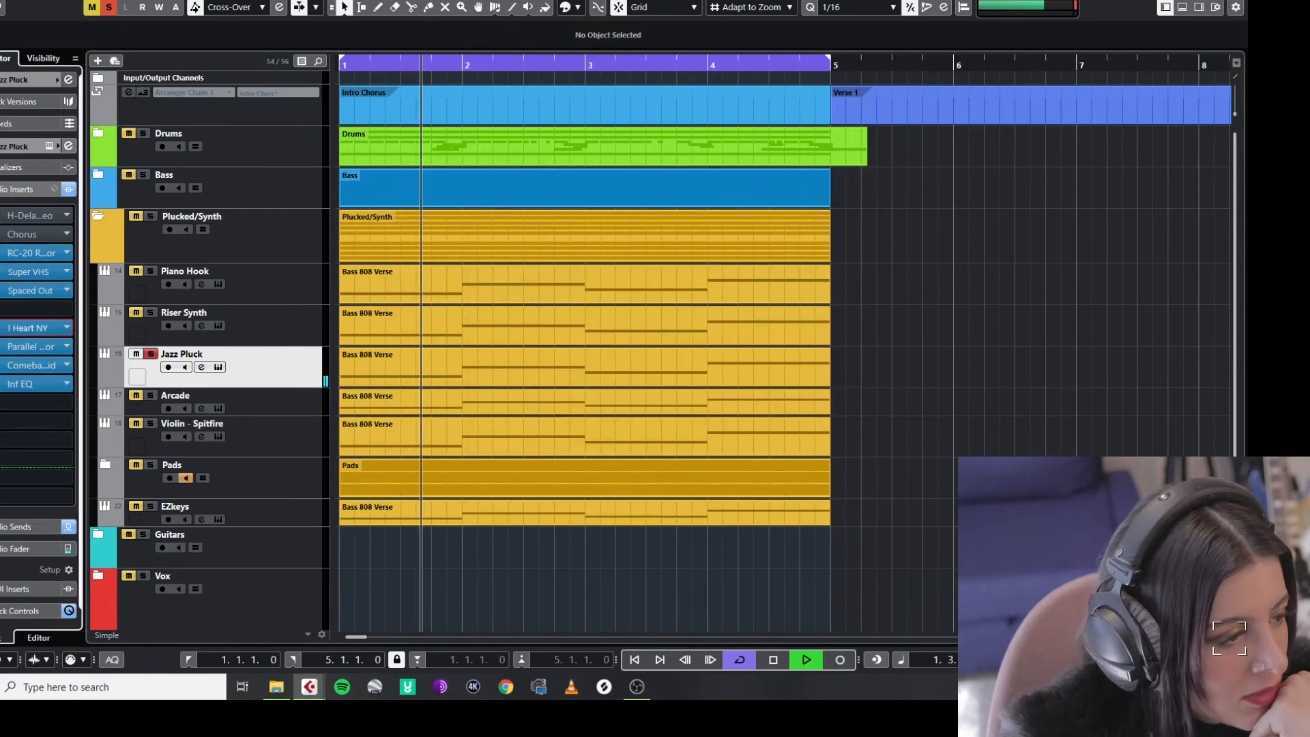
View and close Jazz Pluck's Comeback Kid delay, stop playback and unsolo the track.
{"action": "left_click", "coordinate": [32, 365]}
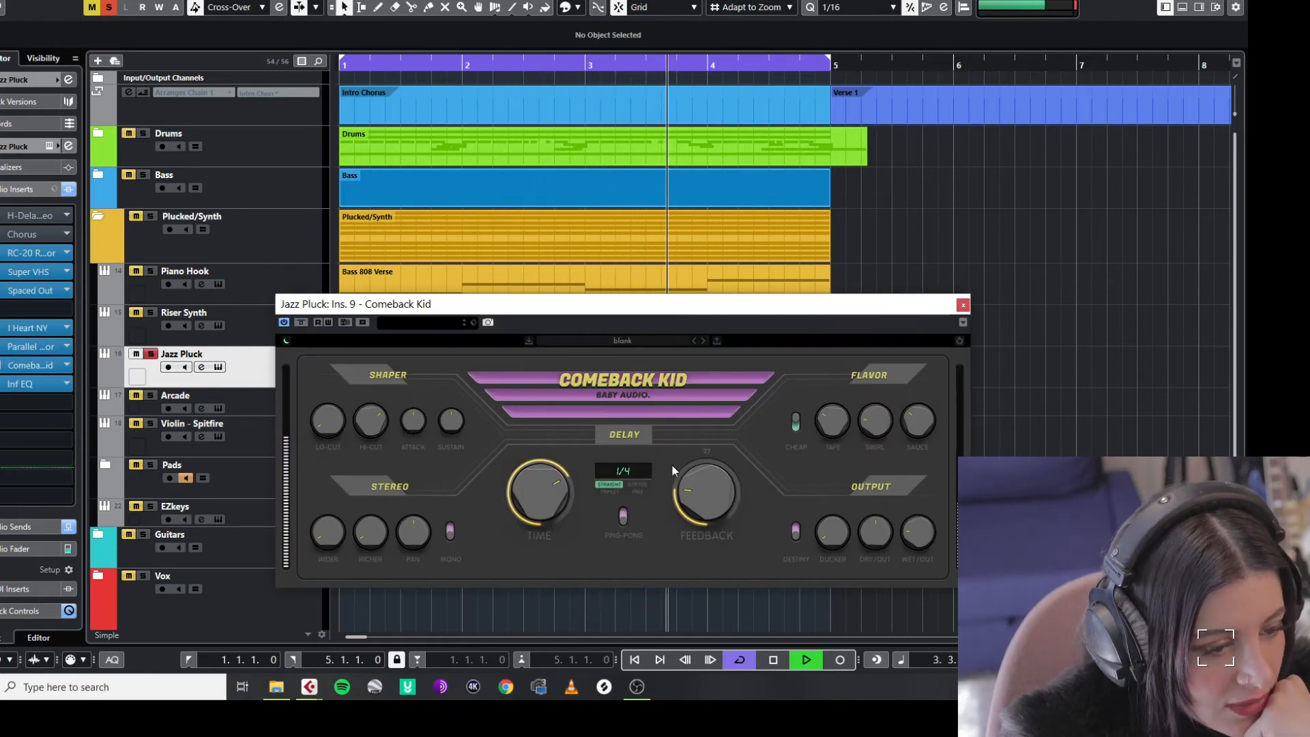
{"action": "left_click", "coordinate": [962, 306]}
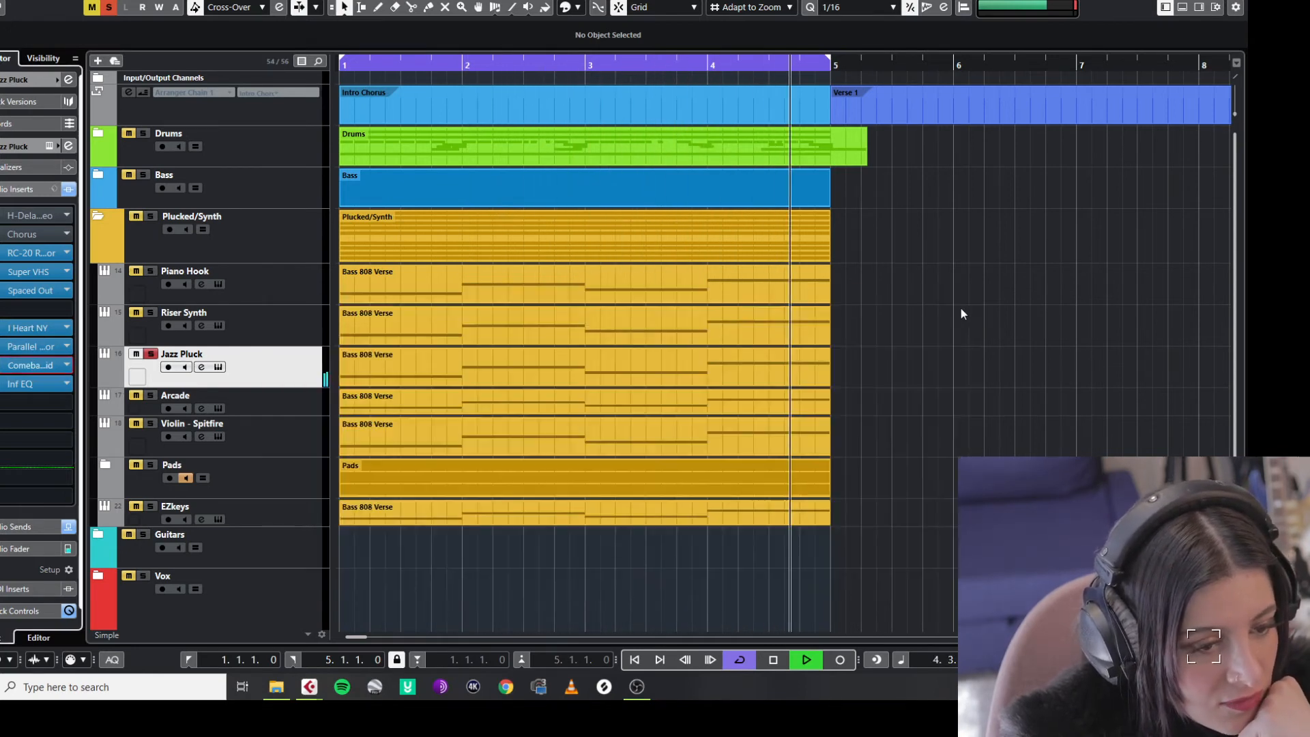
{"action": "key", "text": "space"}
{"action": "left_click", "coordinate": [151, 354]}
Unmute the Arcade and Violin - Spitfire tracks, and view the violin track's insert effects.
{"action": "left_click", "coordinate": [248, 413]}
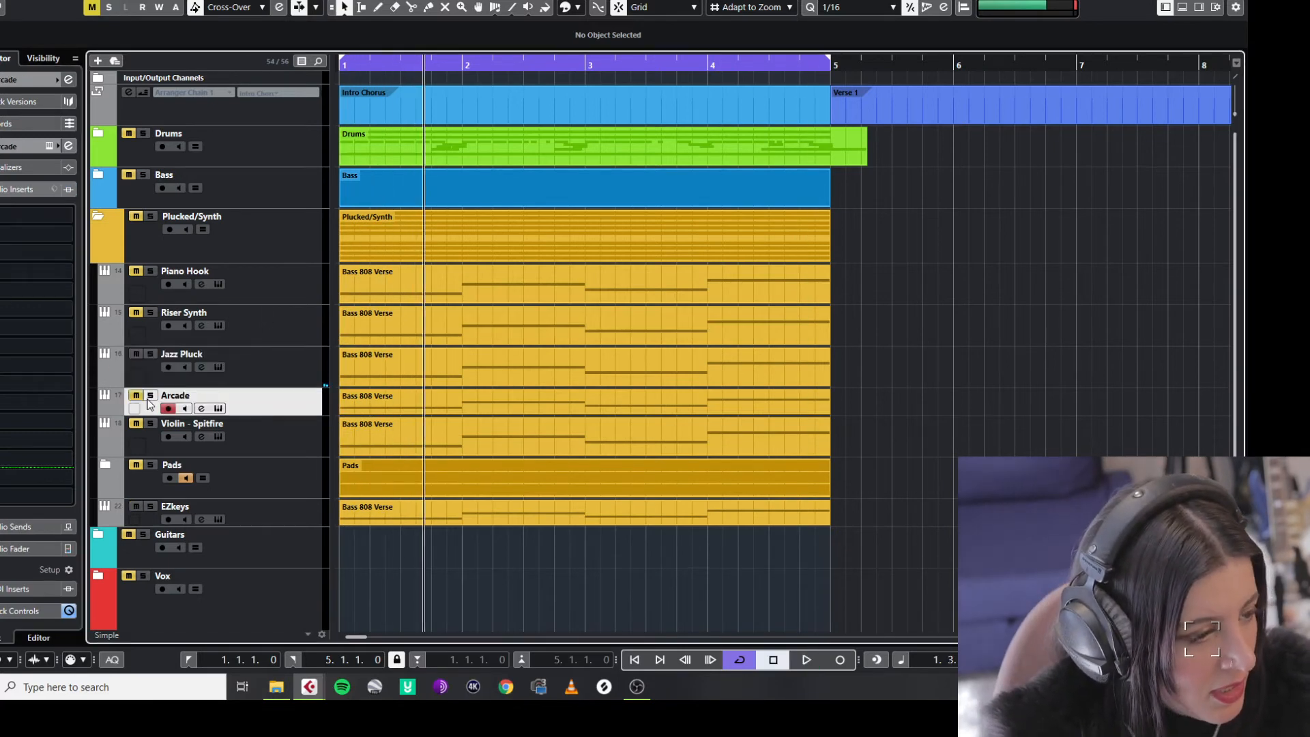
{"action": "left_click", "coordinate": [227, 434]}
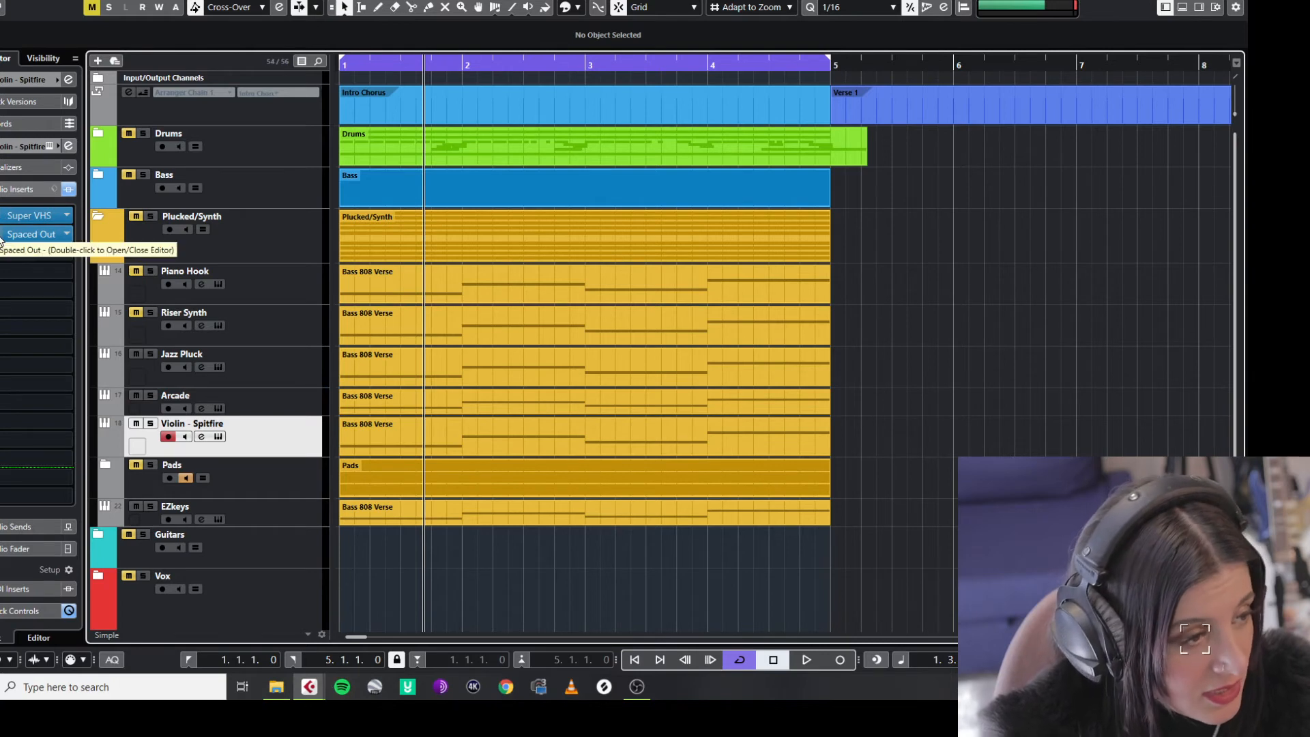
{"action": "scroll", "coordinate": [125, 249], "scroll_direction": "down", "scroll_amount": 3}
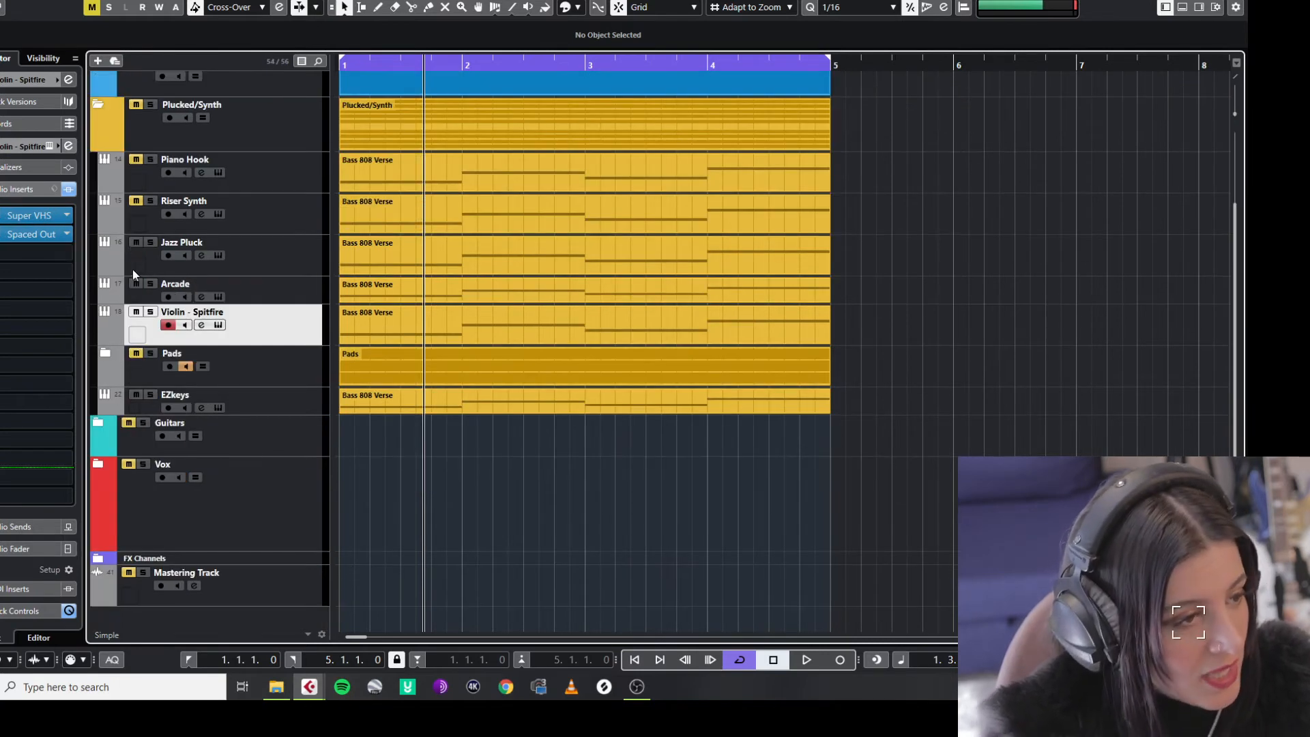
Collapse the Plucked/Synth folder, expand the Guitars folder and select the Electric Guitars track.
{"action": "left_click", "coordinate": [99, 108]}
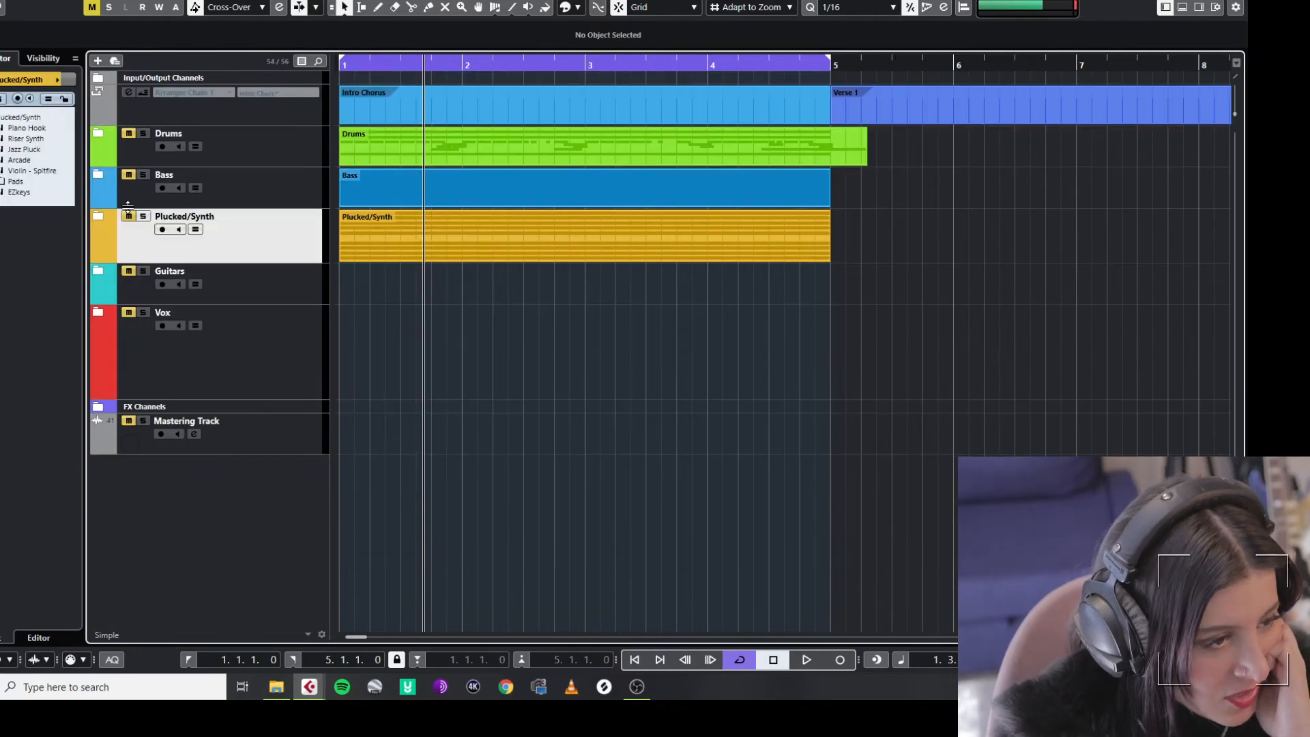
{"action": "left_click", "coordinate": [100, 276]}
{"action": "left_click", "coordinate": [129, 325]}
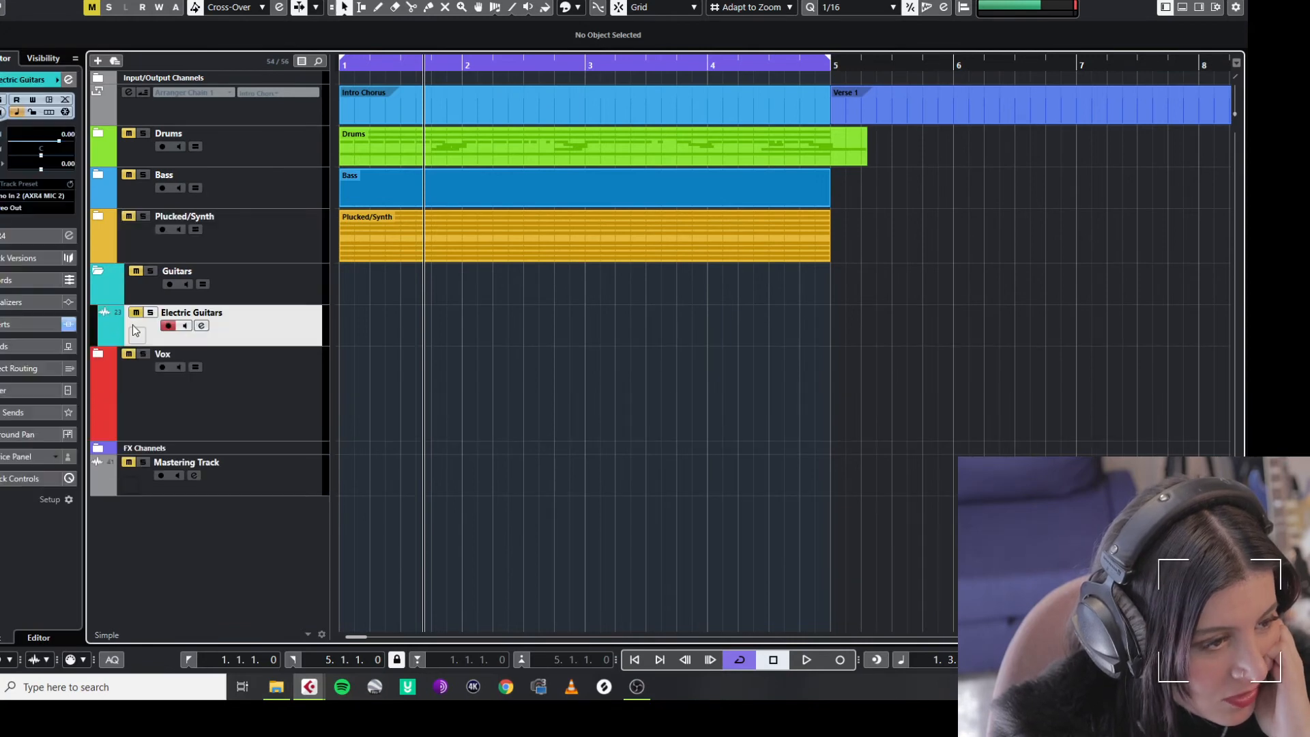
Unmute the Electric Guitars track, and view and close its Guitar Rig 6 insert.
{"action": "left_click", "coordinate": [136, 312]}
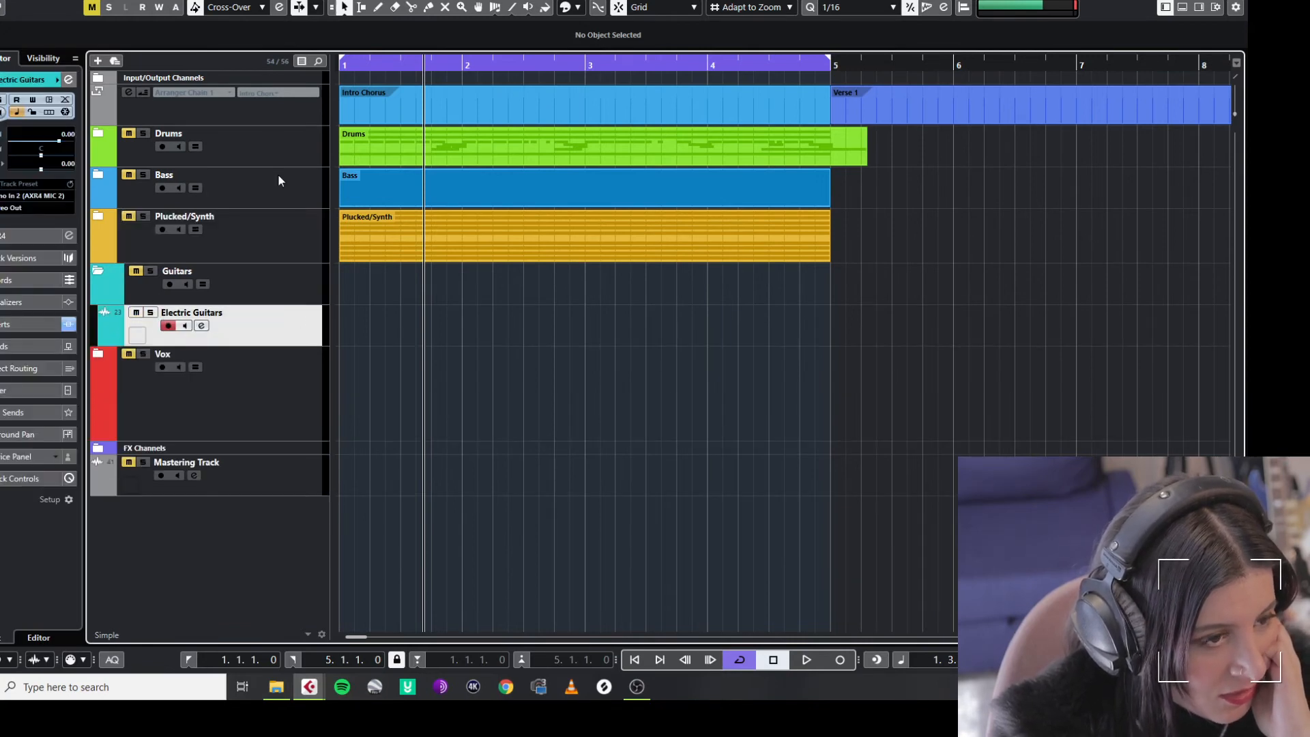
{"action": "left_click_drag", "start_coordinate": [368, 64], "coordinate": [336, 71]}
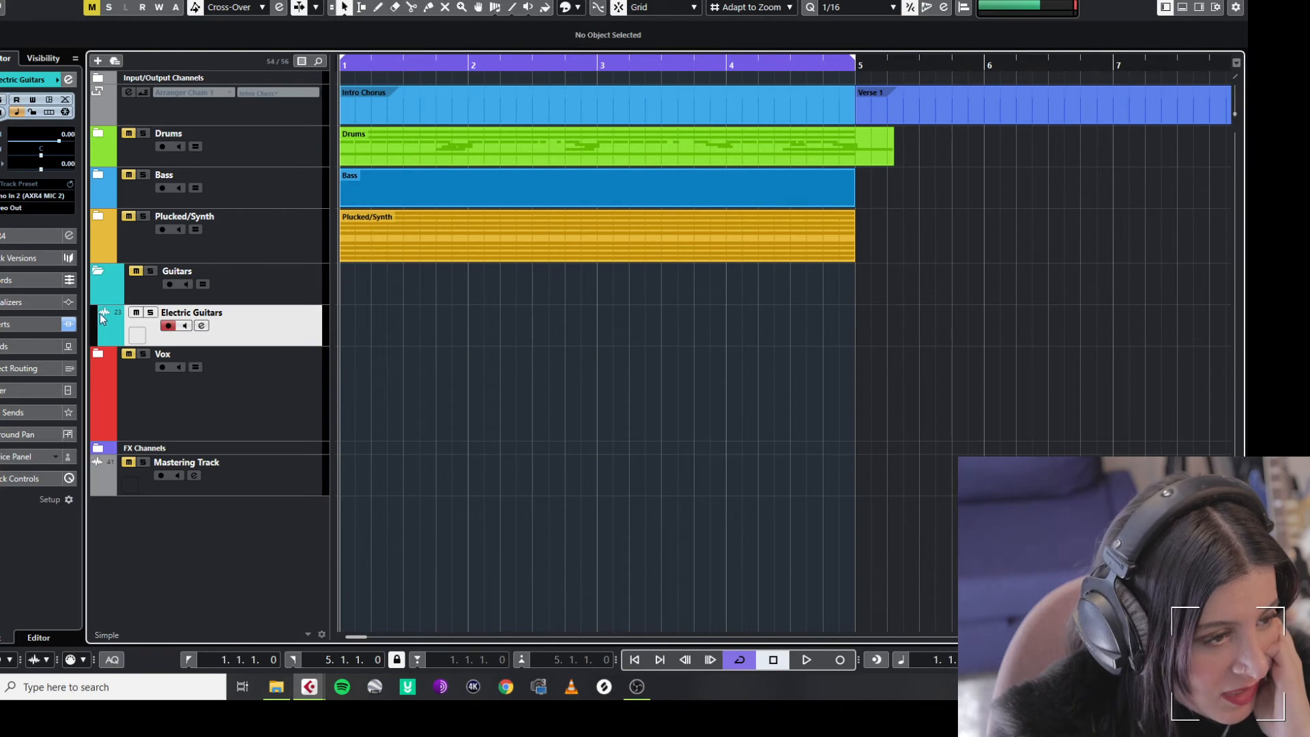
{"action": "left_click", "coordinate": [41, 324]}
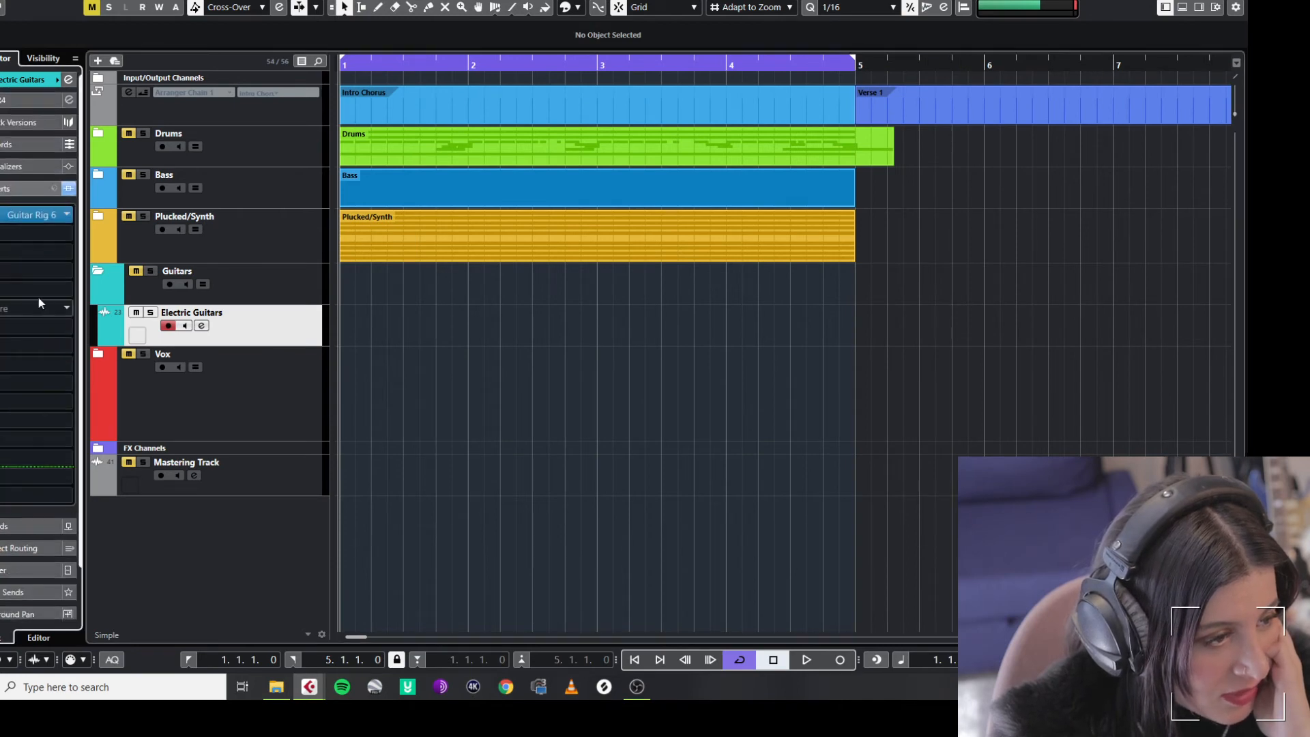
{"action": "double_click", "coordinate": [2, 218]}
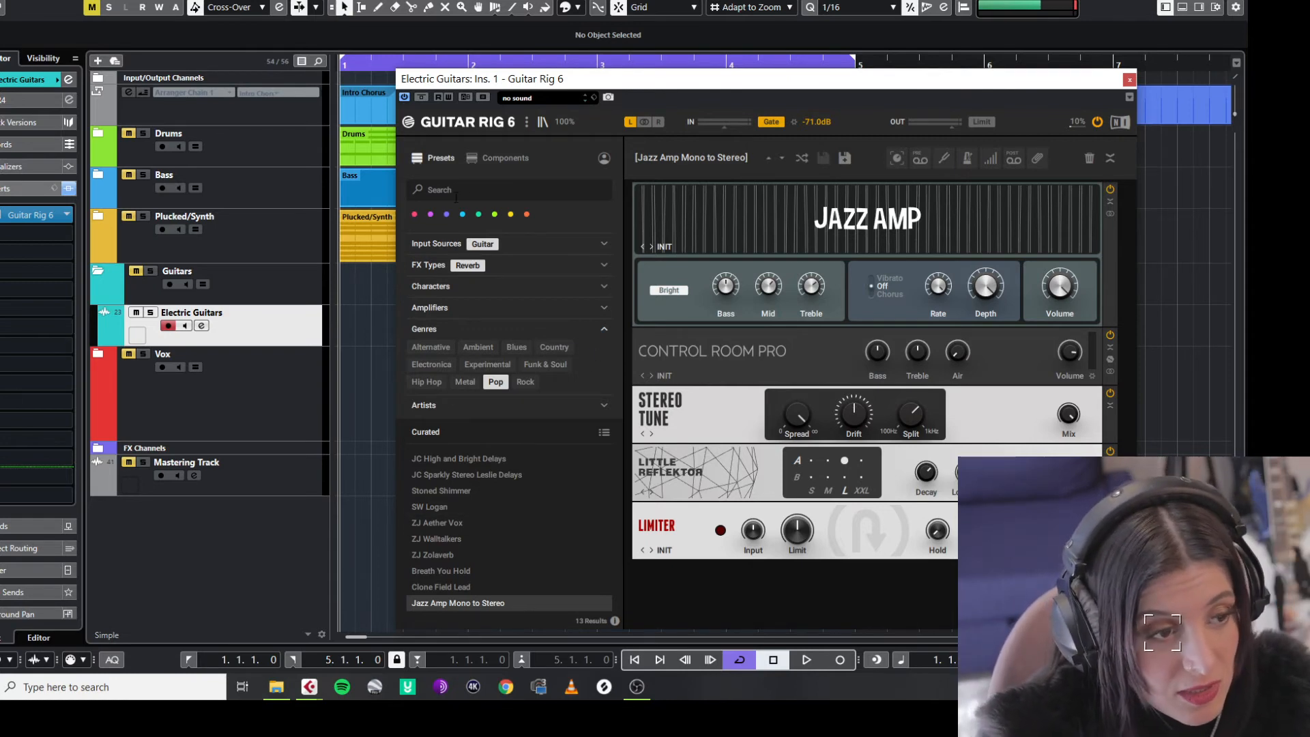
{"action": "left_click", "coordinate": [1129, 81]}
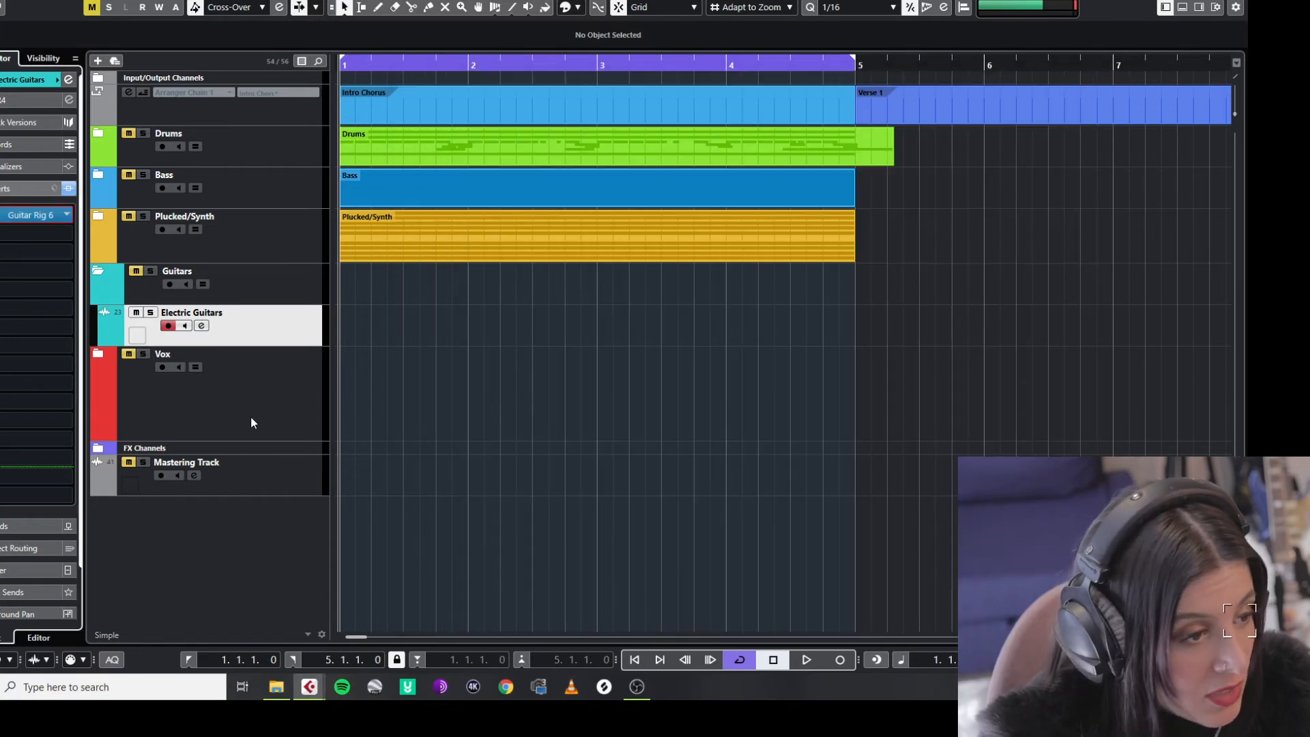
Collapse the Guitars folder, and expand and unmute the Vox folder.
{"action": "left_click", "coordinate": [98, 273]}
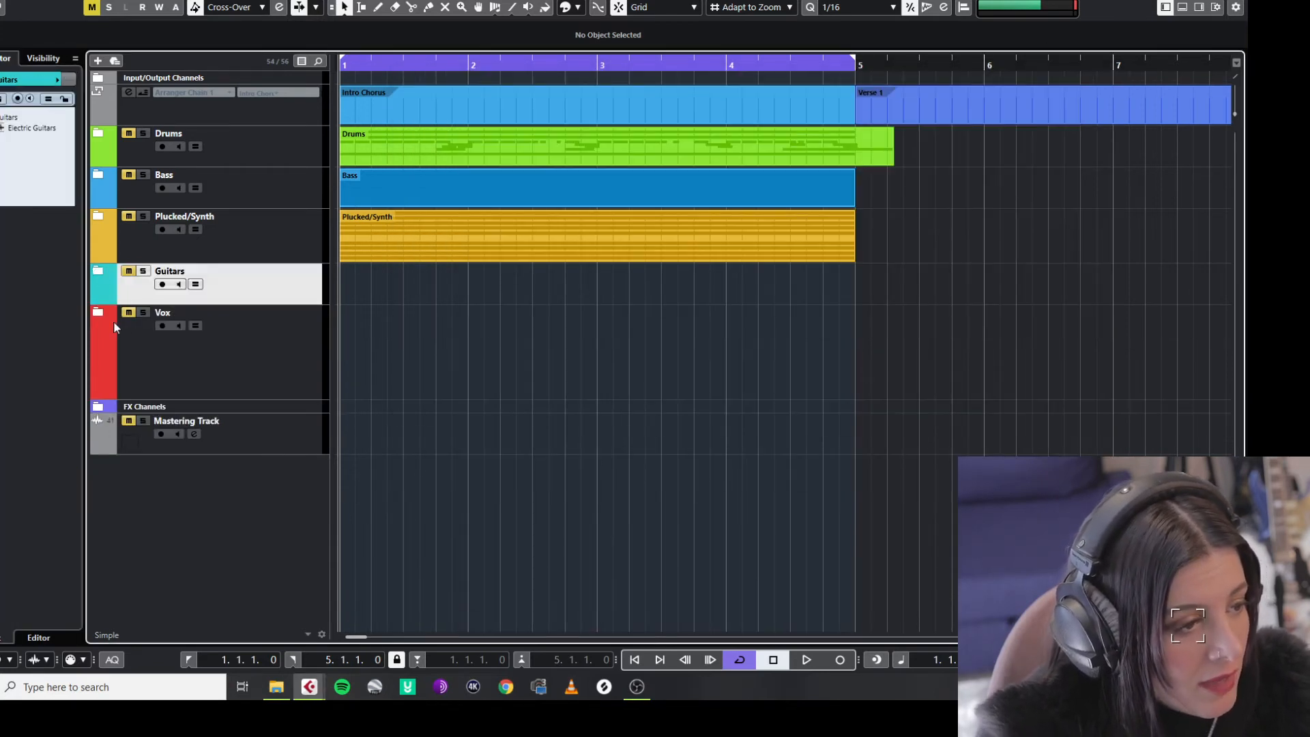
{"action": "left_click", "coordinate": [98, 312]}
{"action": "scroll", "coordinate": [260, 385], "scroll_direction": "down", "scroll_amount": 3}
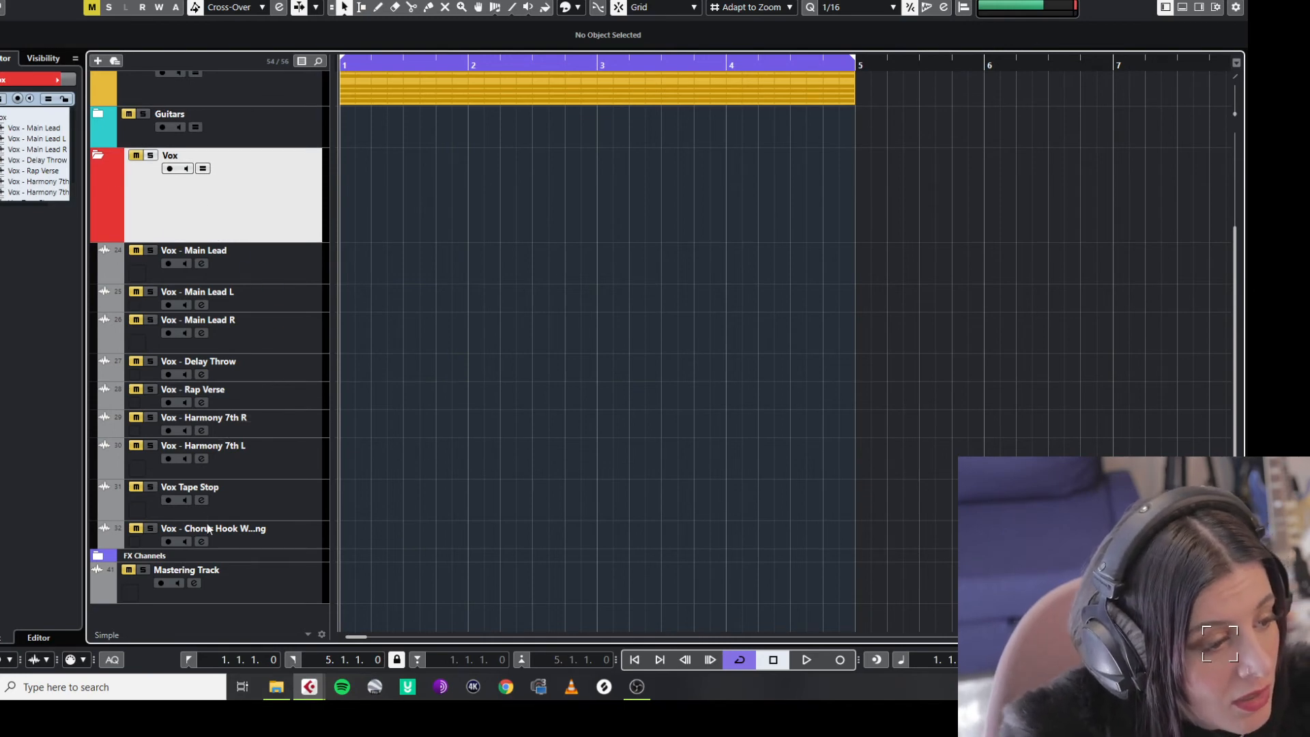
{"action": "left_click", "coordinate": [136, 155]}
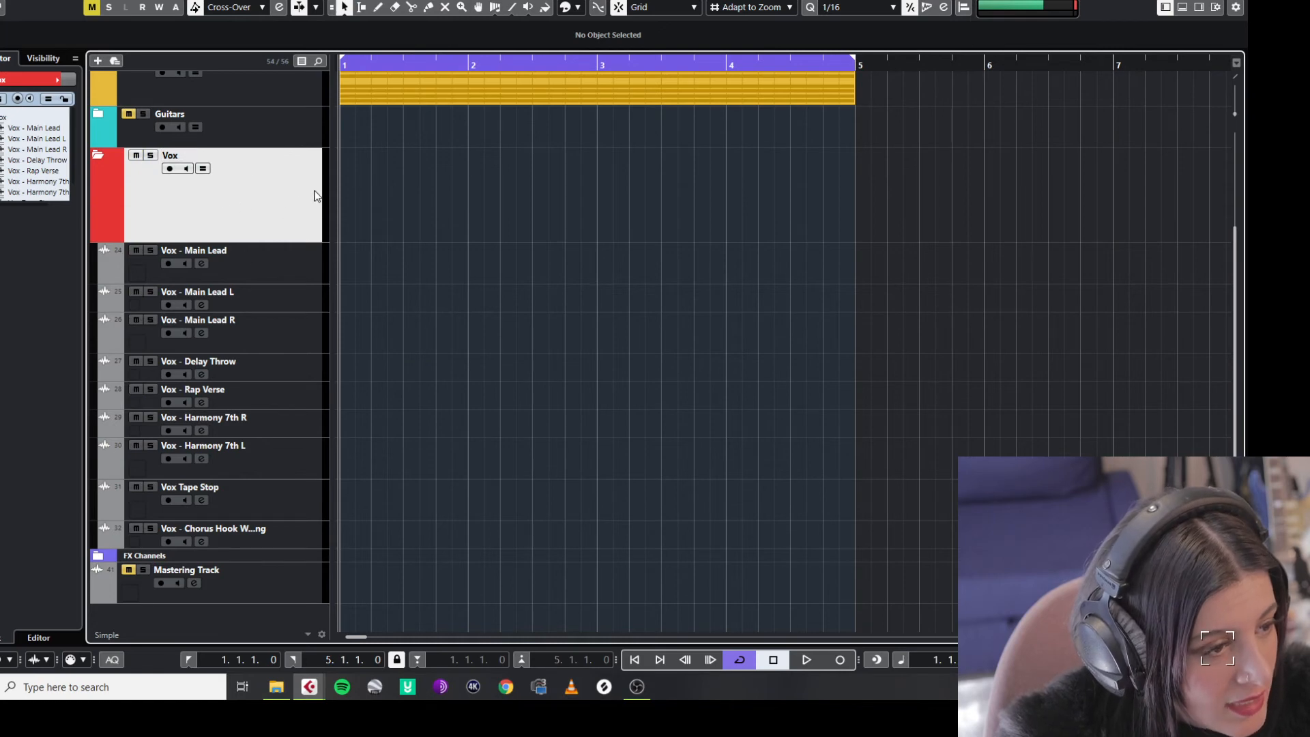
Compare the insert chains of the Vox - Main Lead, Main Lead L and Main Lead R tracks.
{"action": "left_click", "coordinate": [274, 266]}
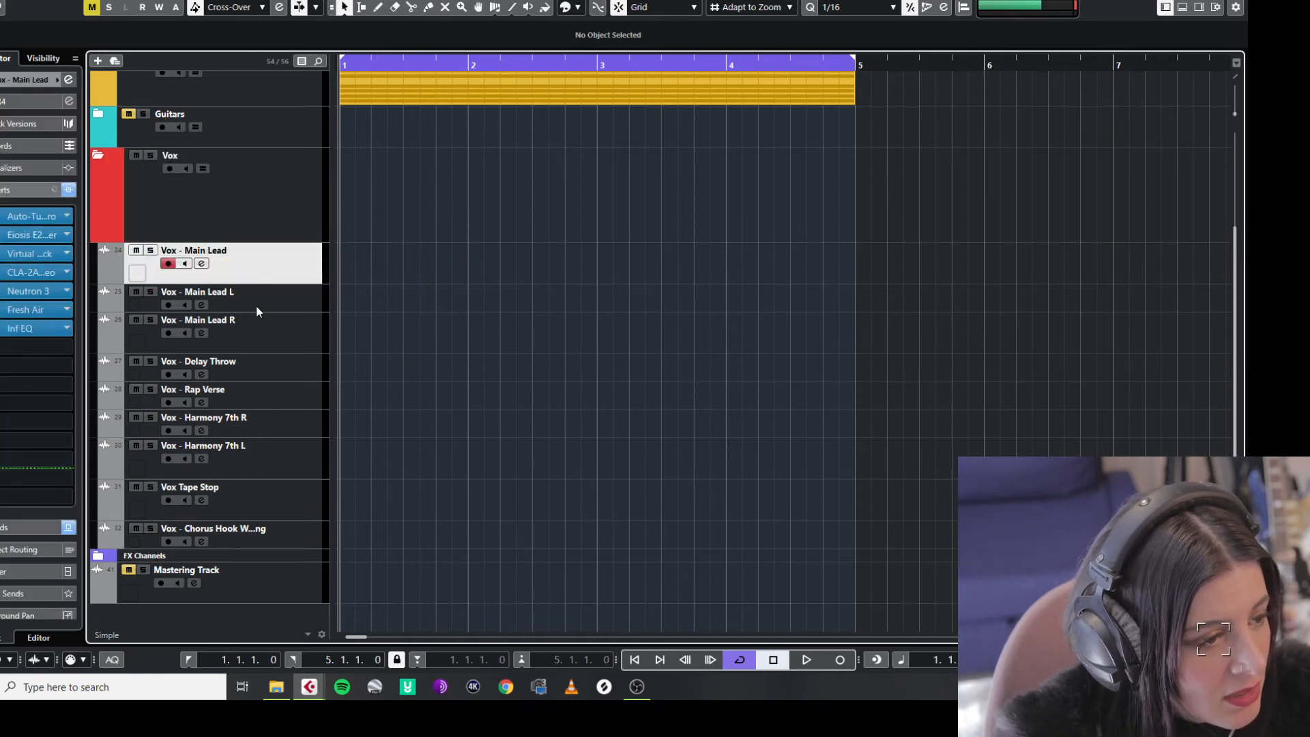
{"action": "left_click", "coordinate": [283, 296]}
{"action": "left_click", "coordinate": [284, 335]}
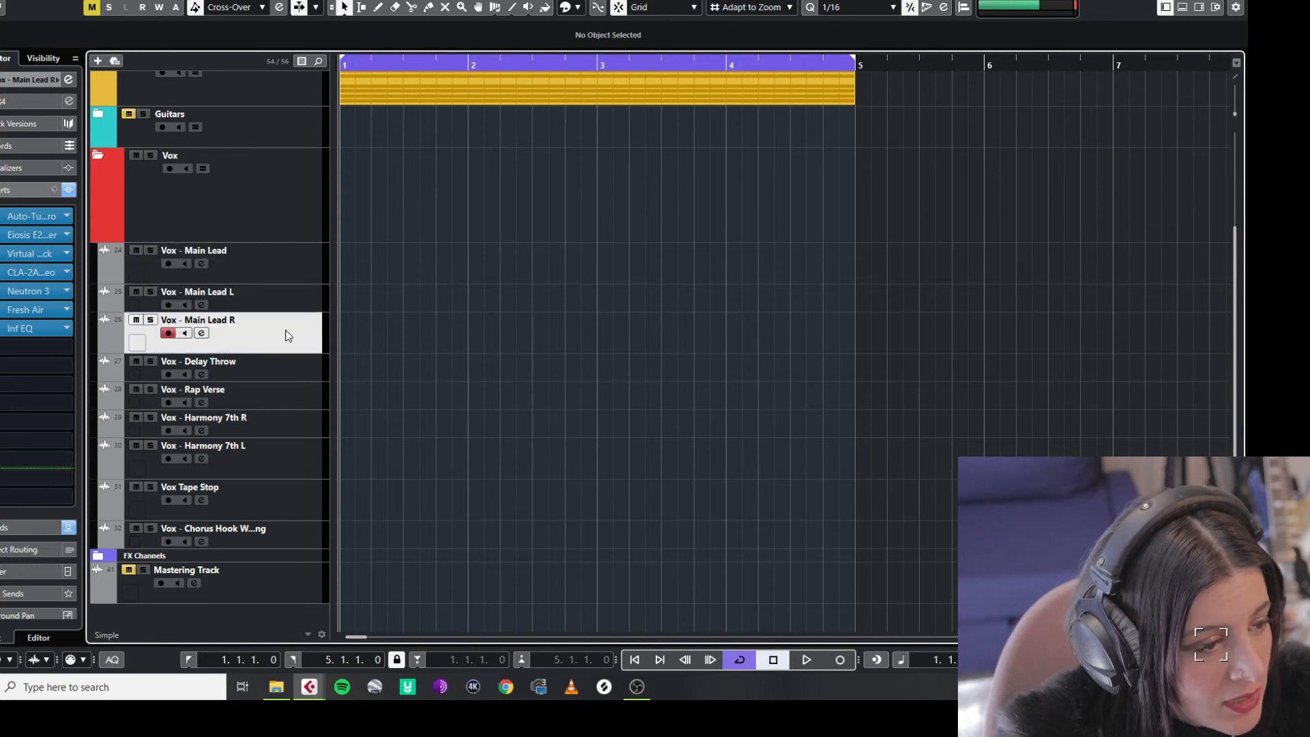
{"action": "left_click", "coordinate": [288, 299]}
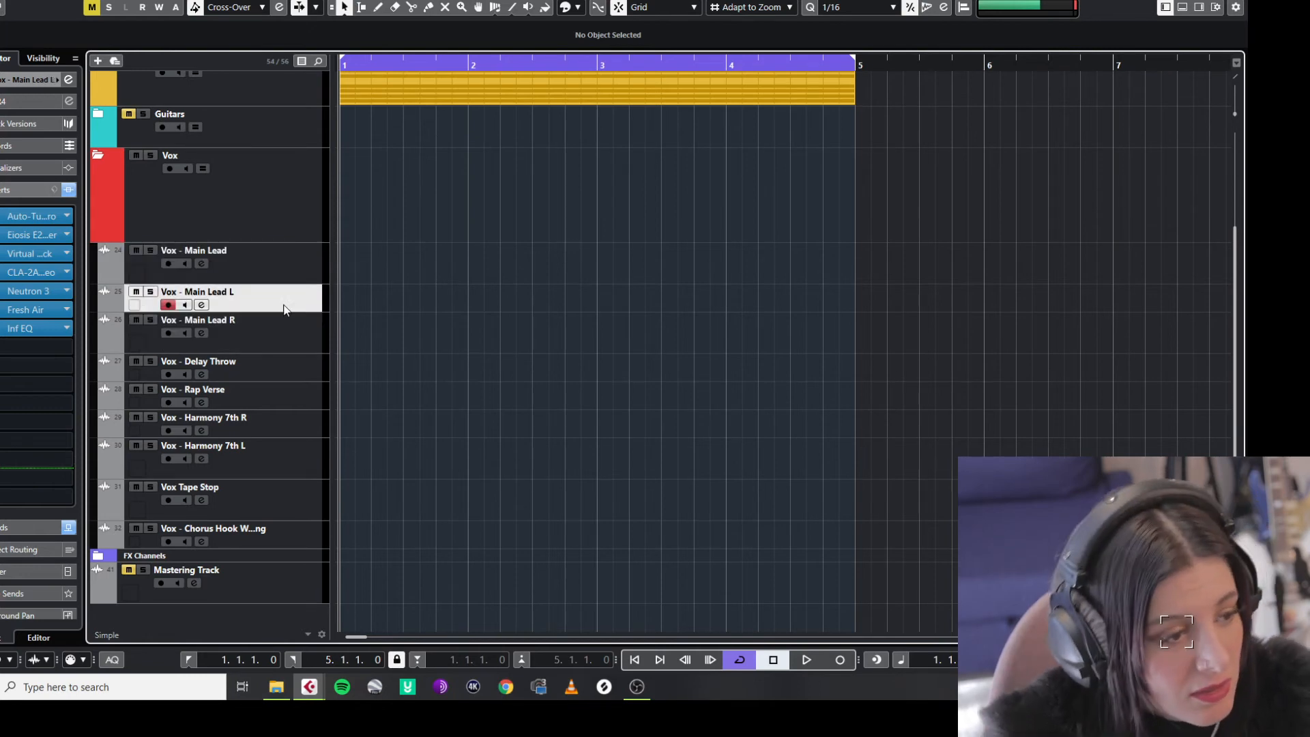
Review the inserts on the Delay Throw, Rap Verse, Harmony 7th, Vox Tape Stop and Chorus Hook Writing vocal tracks.
{"action": "left_click", "coordinate": [266, 363]}
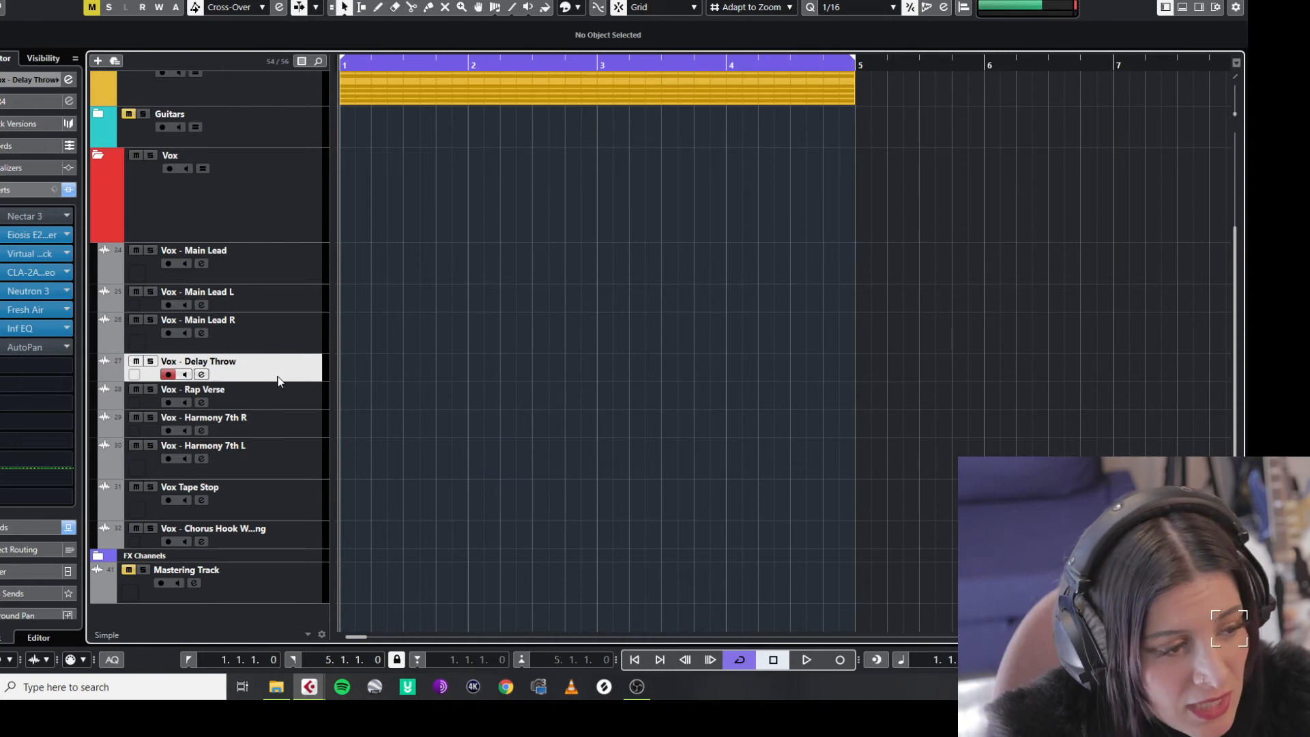
{"action": "left_click", "coordinate": [292, 404]}
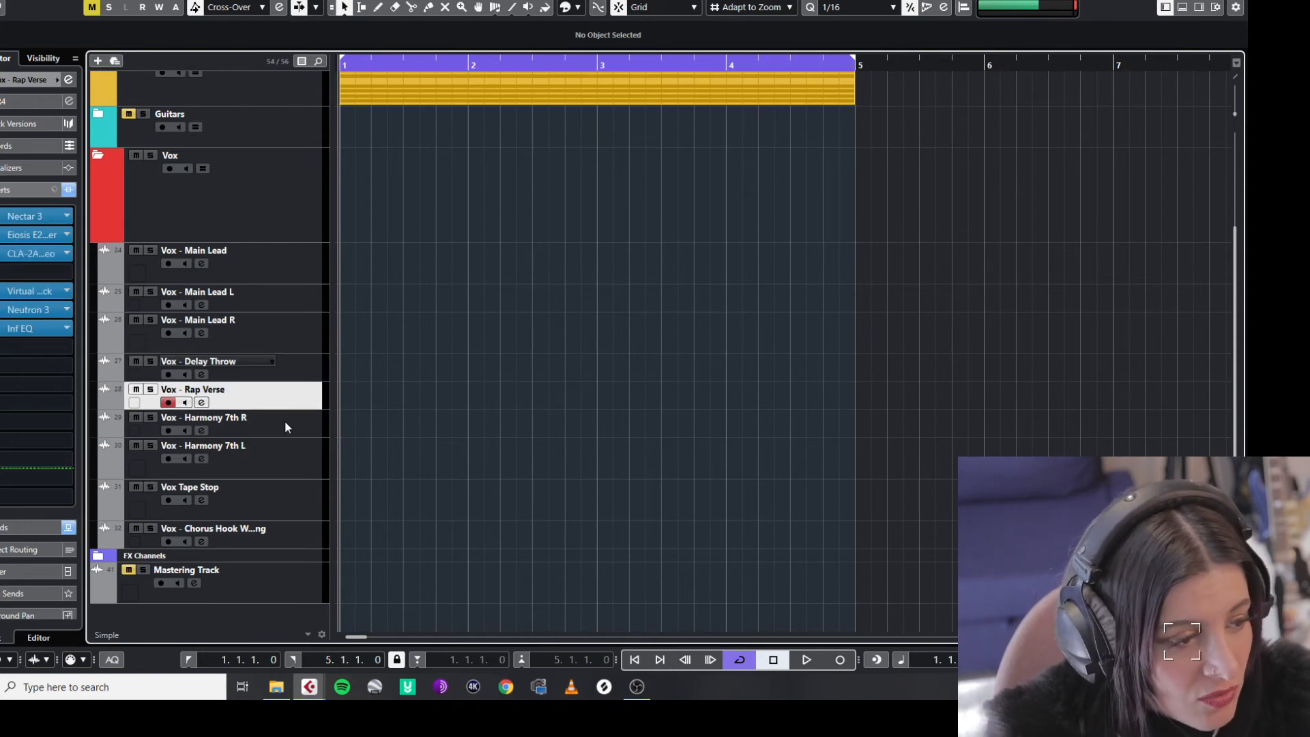
{"action": "left_click", "coordinate": [285, 418]}
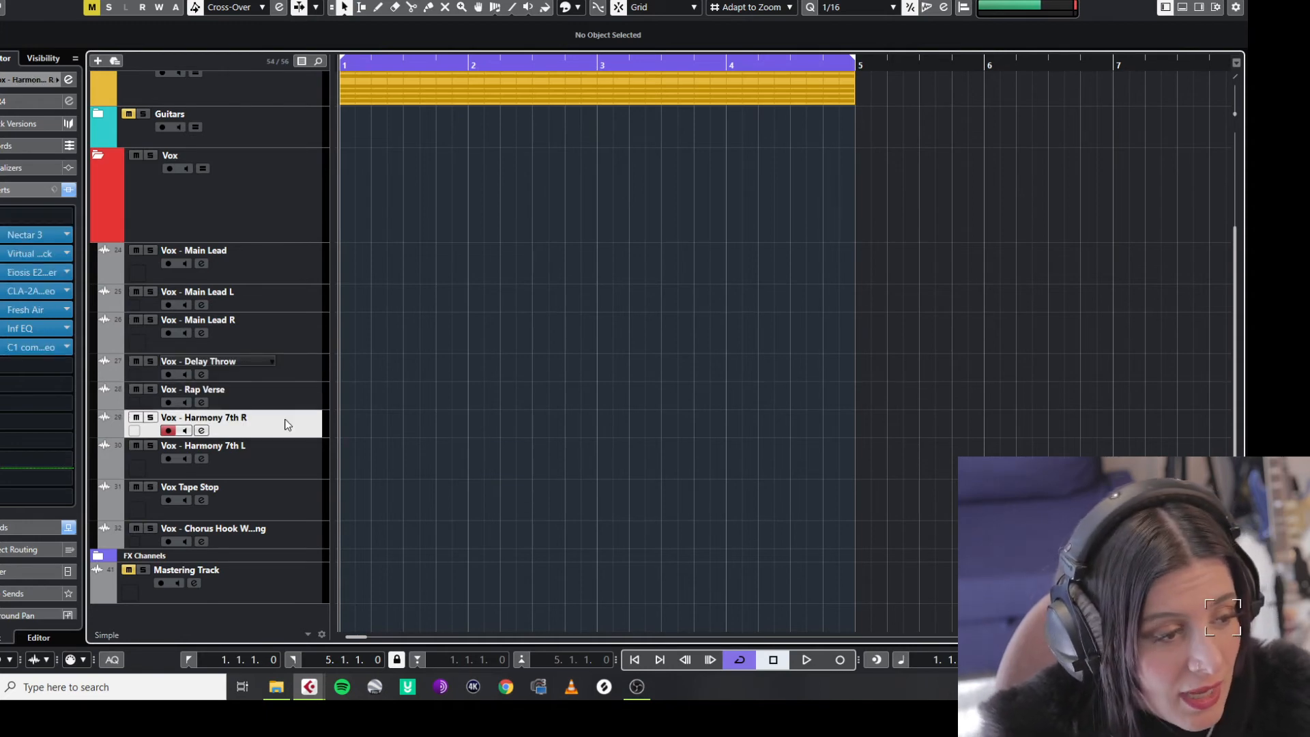
{"action": "left_click", "coordinate": [284, 449]}
{"action": "right_click", "coordinate": [274, 417]}
{"action": "left_click", "coordinate": [244, 467]}
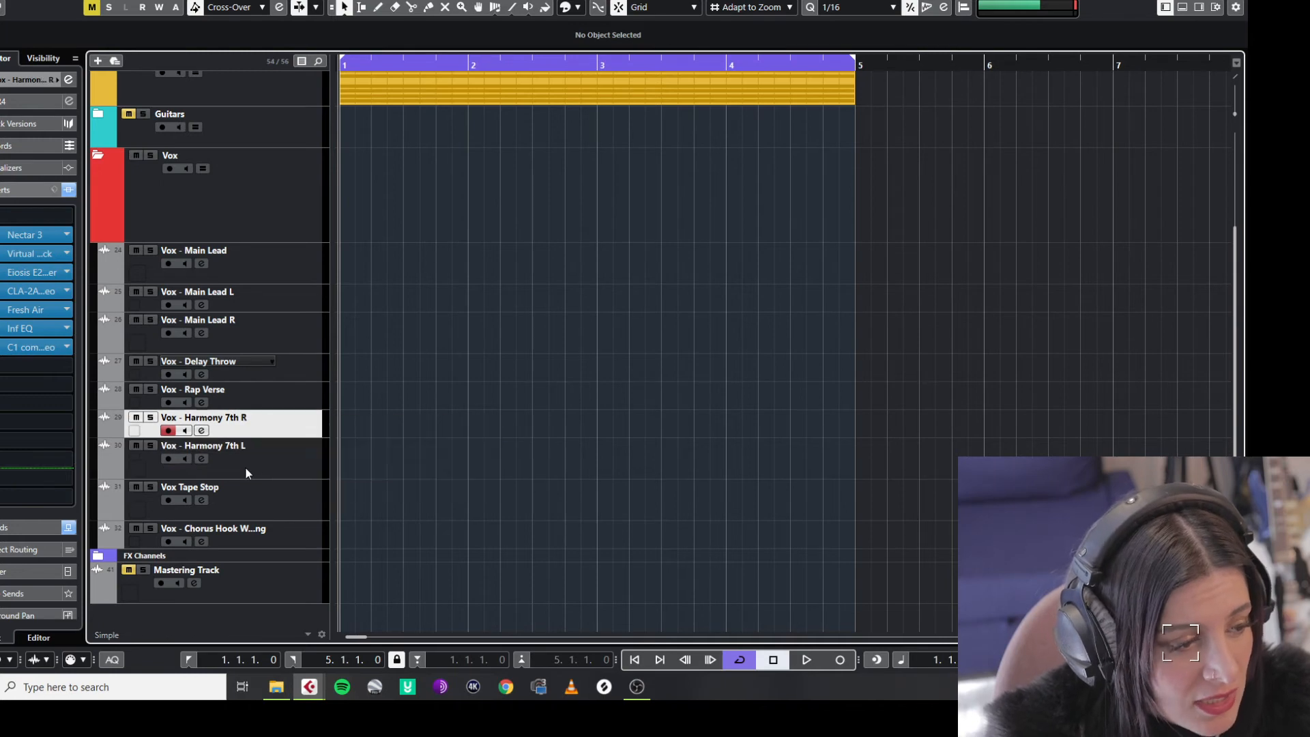
{"action": "left_click", "coordinate": [288, 505]}
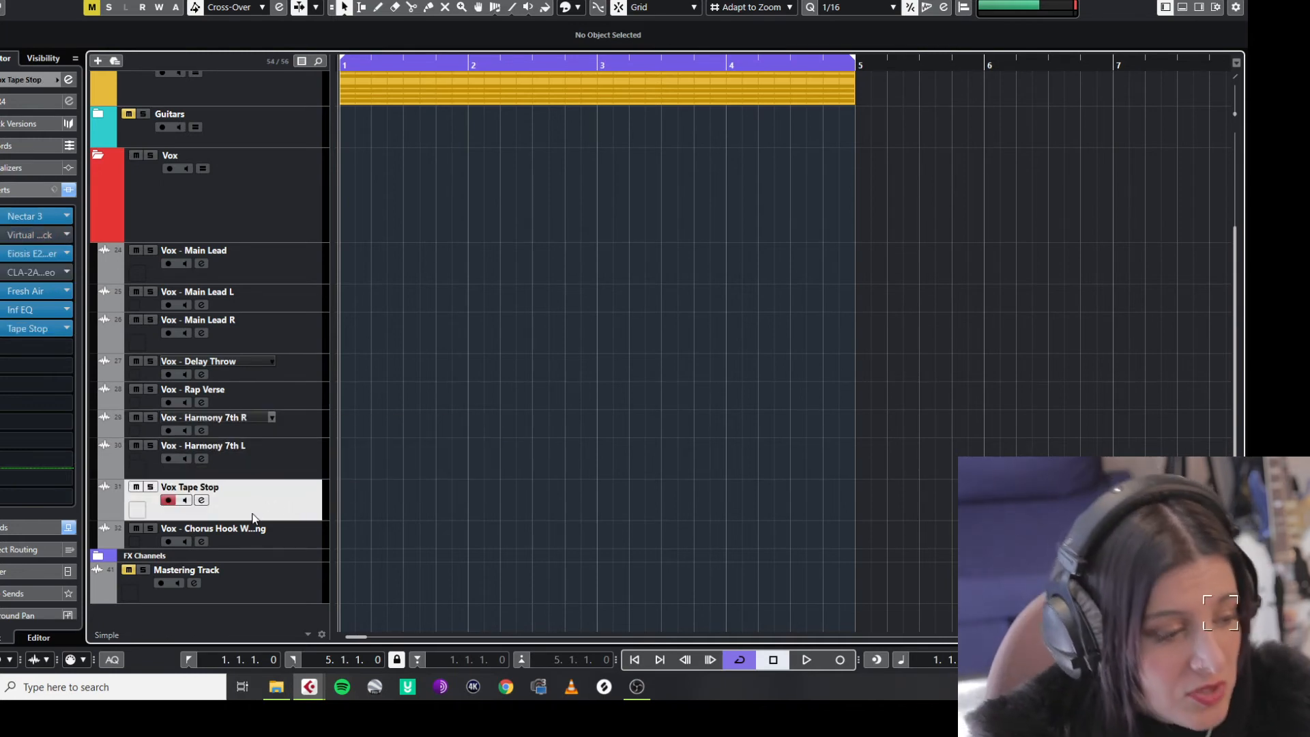
{"action": "left_click", "coordinate": [295, 539]}
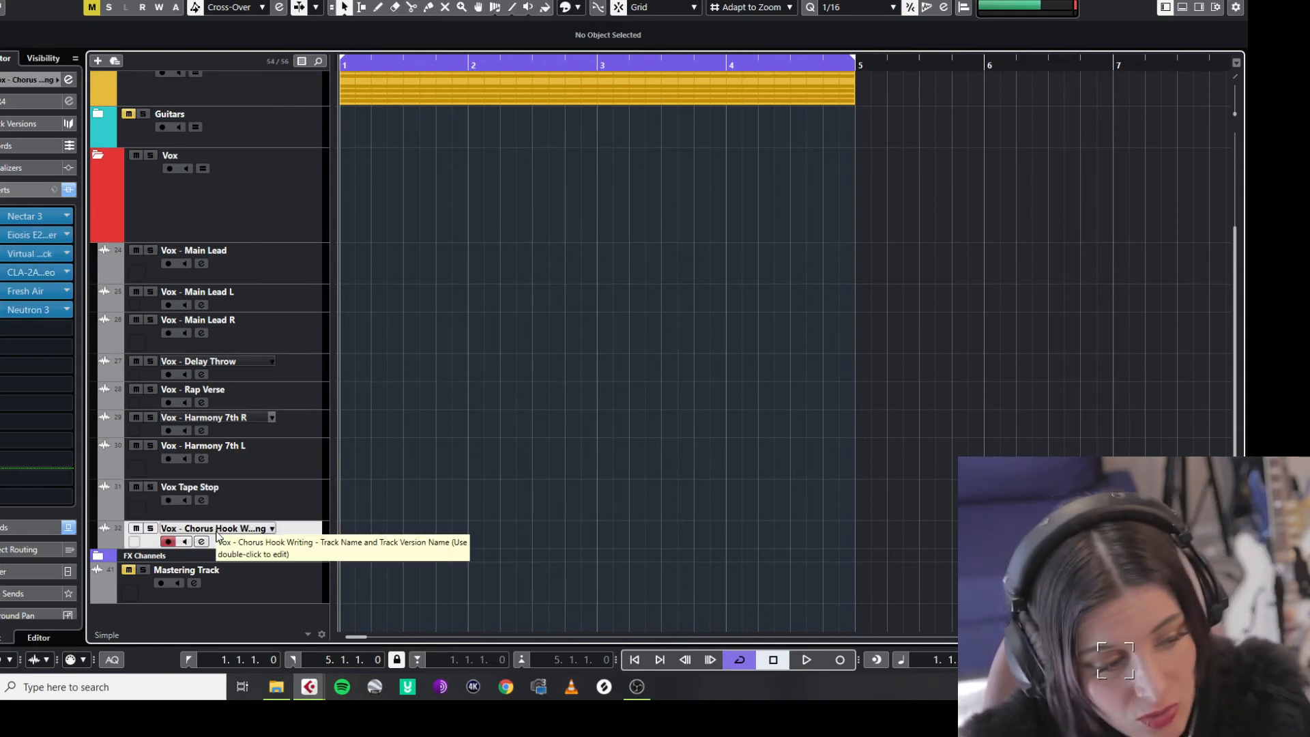
Select Vox - Main Lead, and view and close its Auto-Tune Pro insert.
{"action": "left_click", "coordinate": [283, 275]}
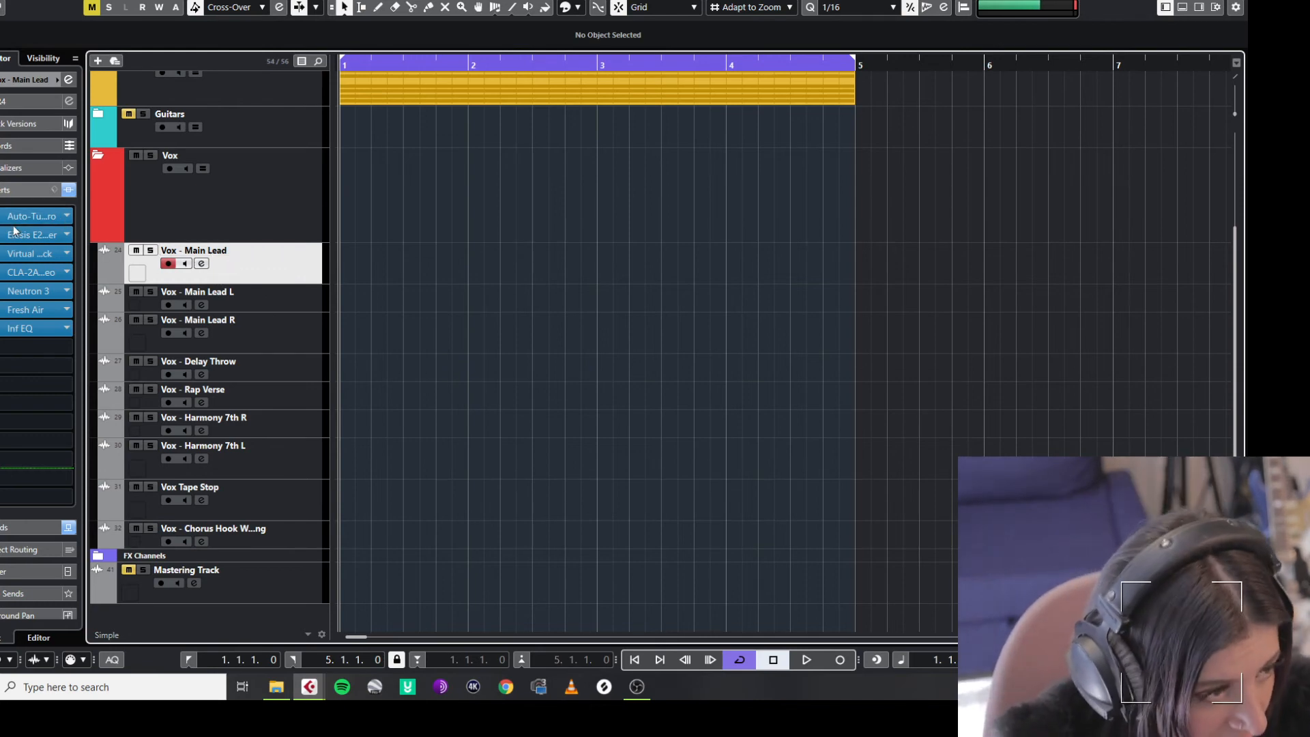
{"action": "left_click", "coordinate": [30, 216]}
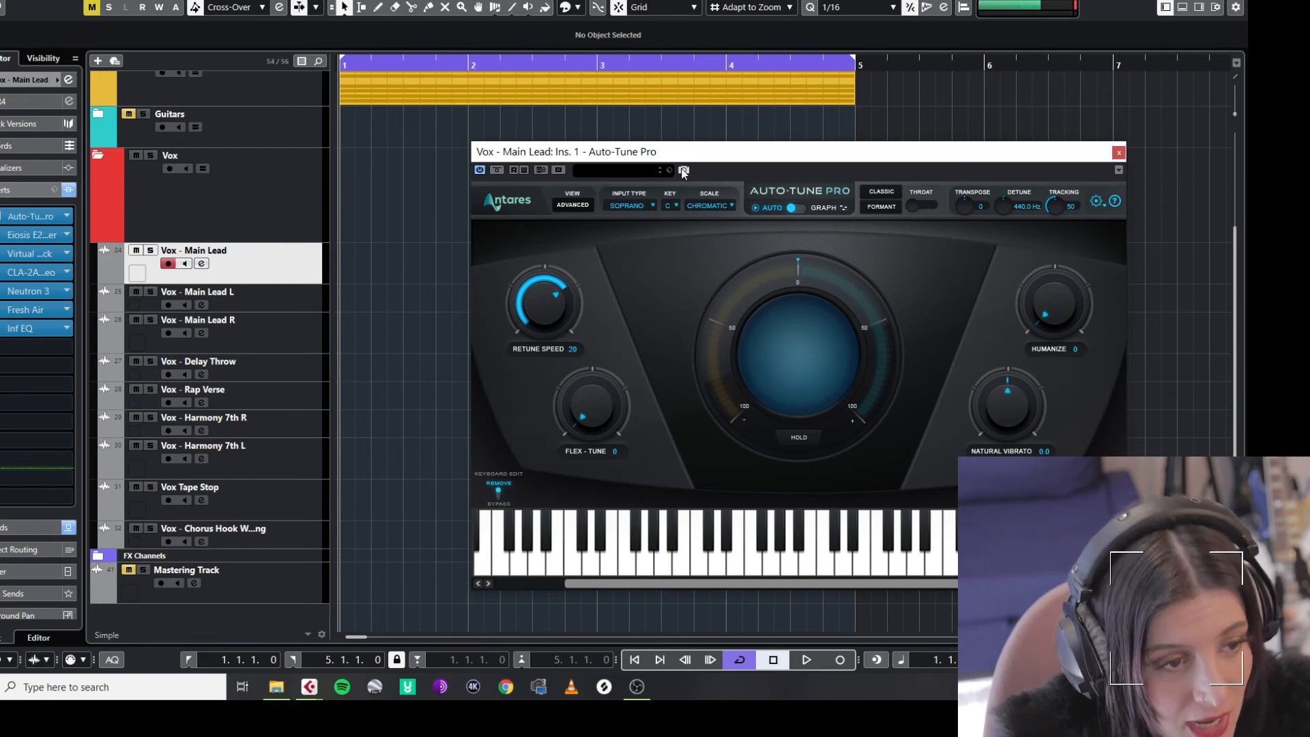
{"action": "left_click", "coordinate": [1119, 152]}
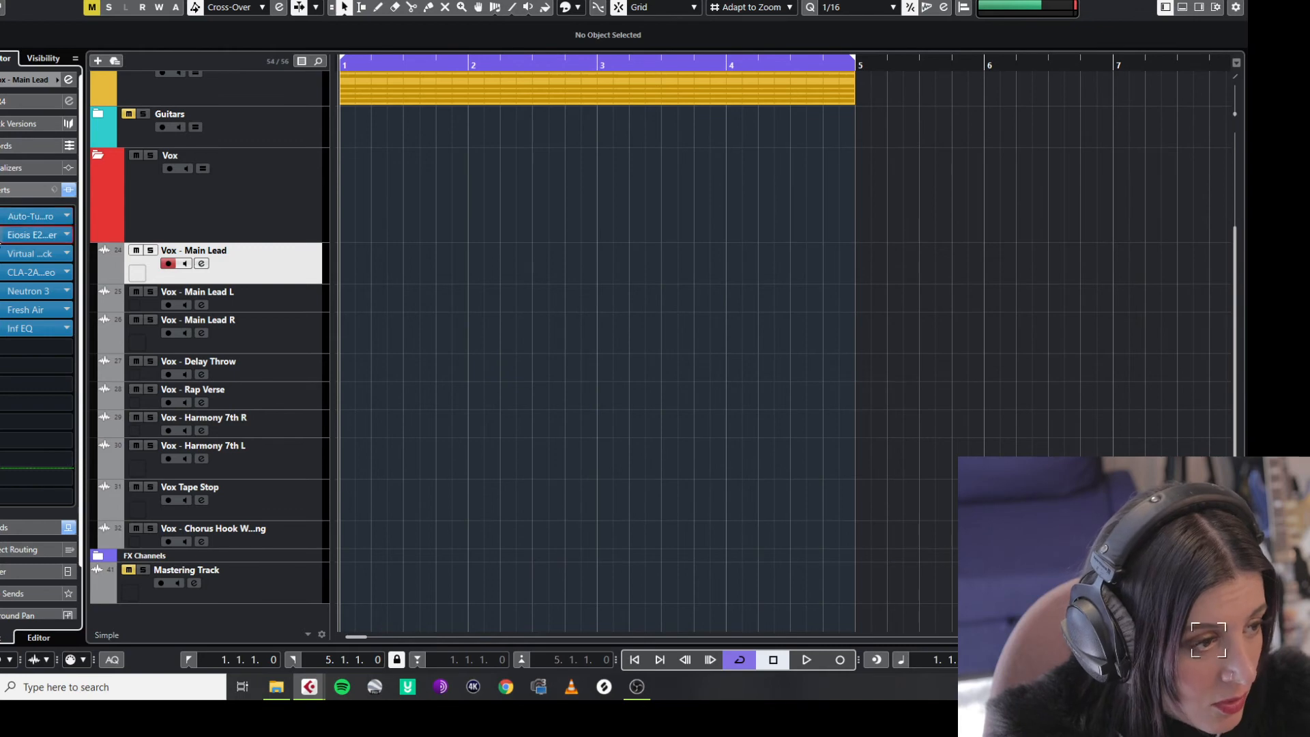
Examine Main Lead's Eiosis E2Deesser, Virtual Mix Rack and CLA-2A Stereo inserts, closing the CLA-2A window.
{"action": "left_click", "coordinate": [31, 234]}
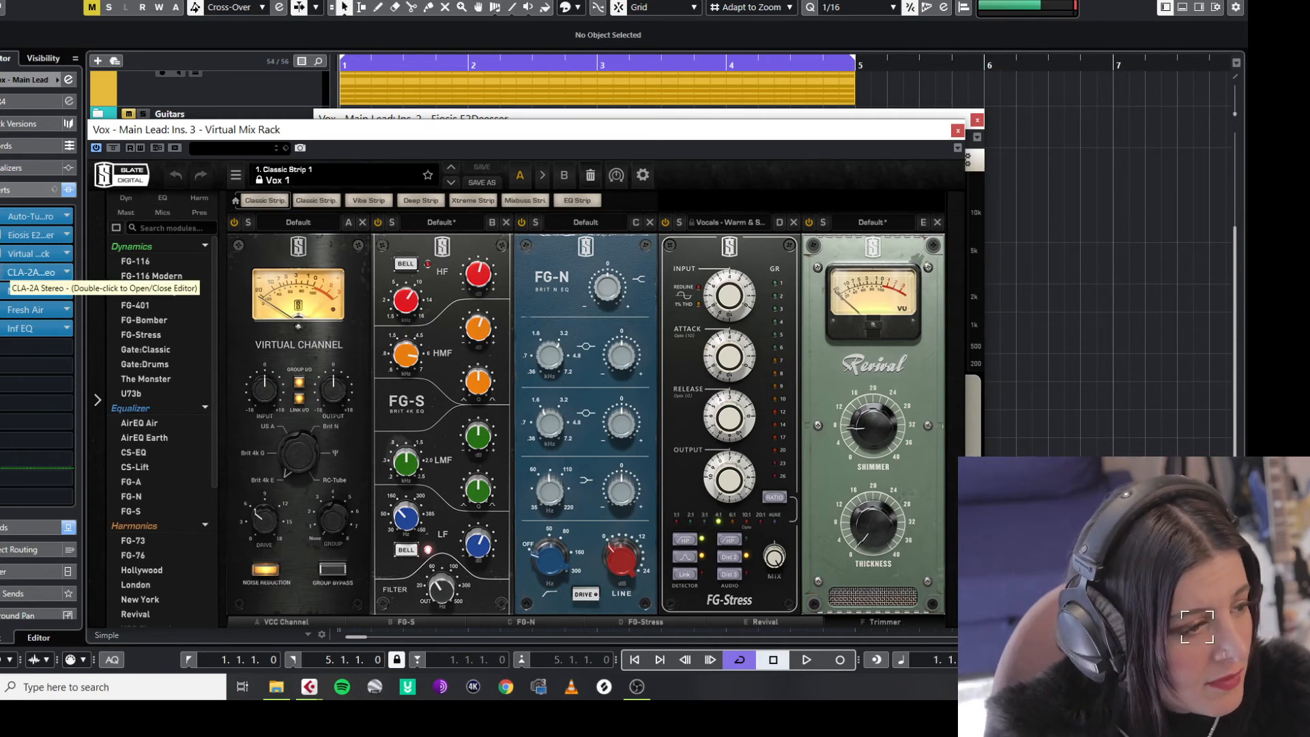
{"action": "left_click", "coordinate": [31, 272]}
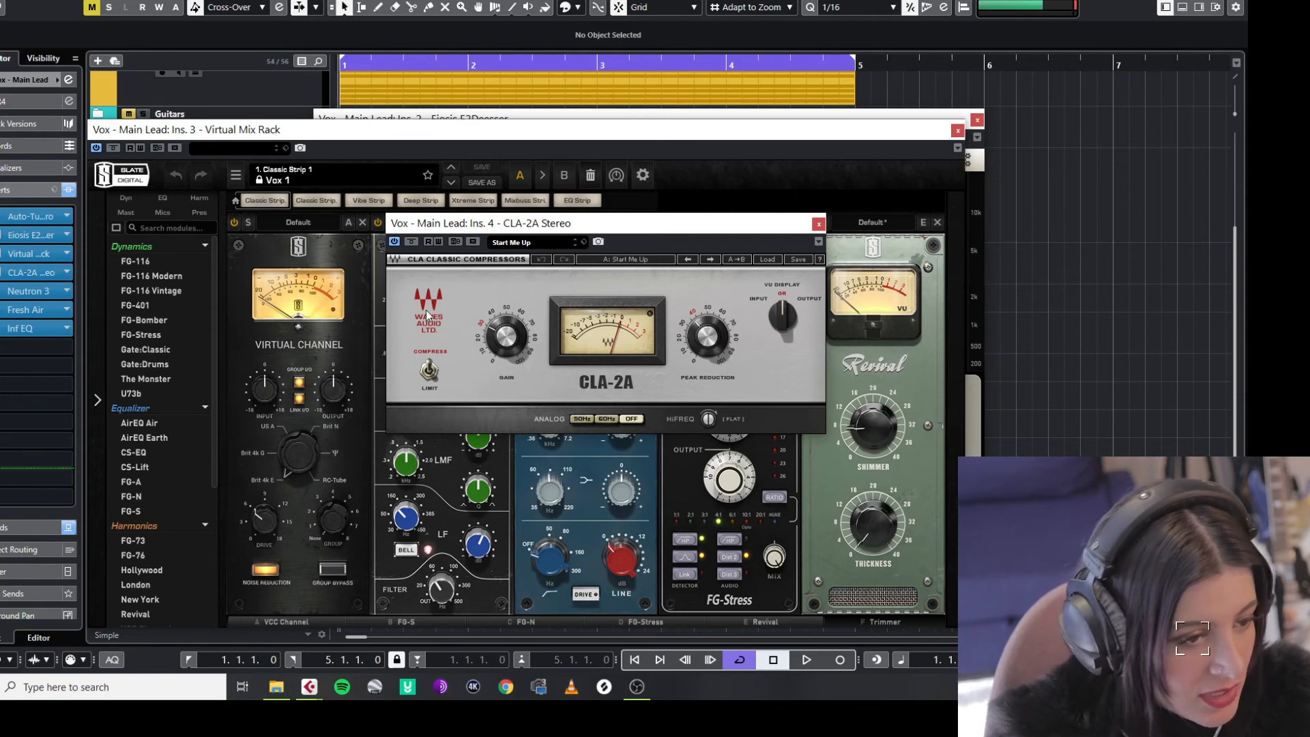
{"action": "left_click", "coordinate": [819, 223]}
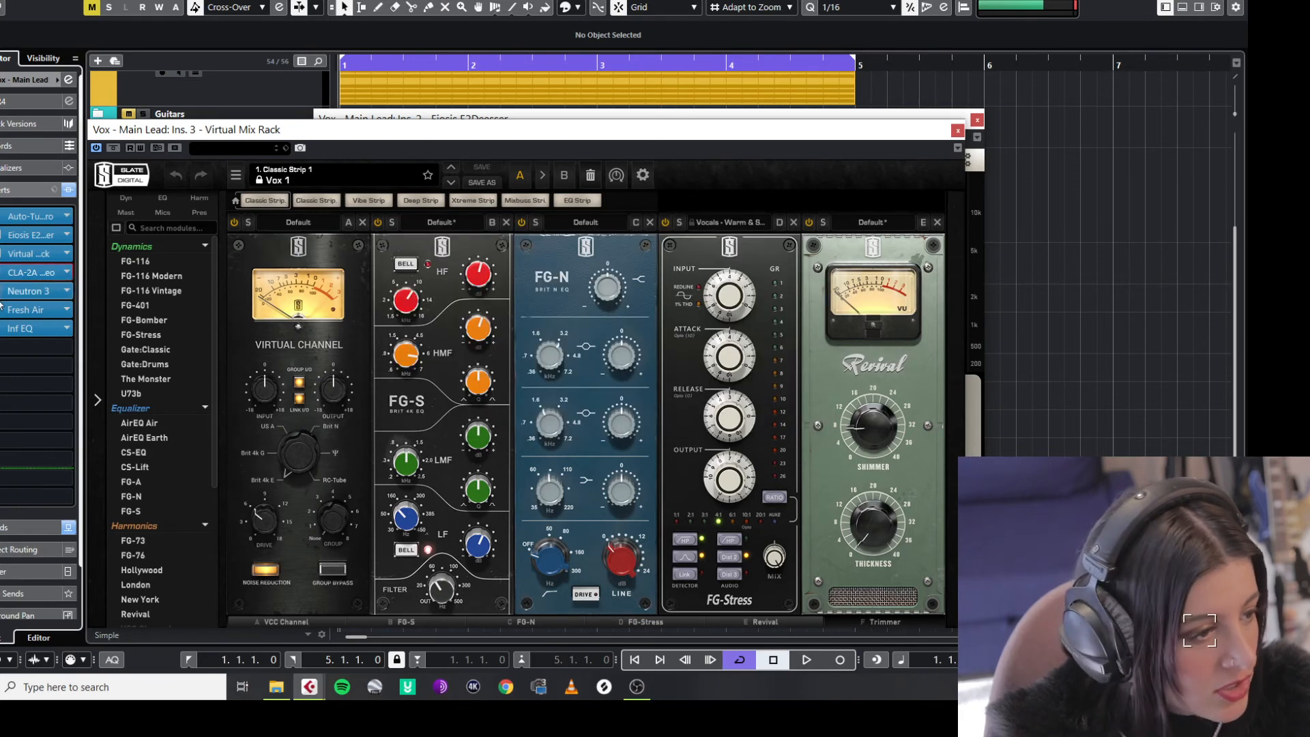
Examine the Sculptor, Equalizer, Compressor 1 and Exciter modules in Main Lead's Neutron 3 insert, and close it.
{"action": "left_click", "coordinate": [27, 291]}
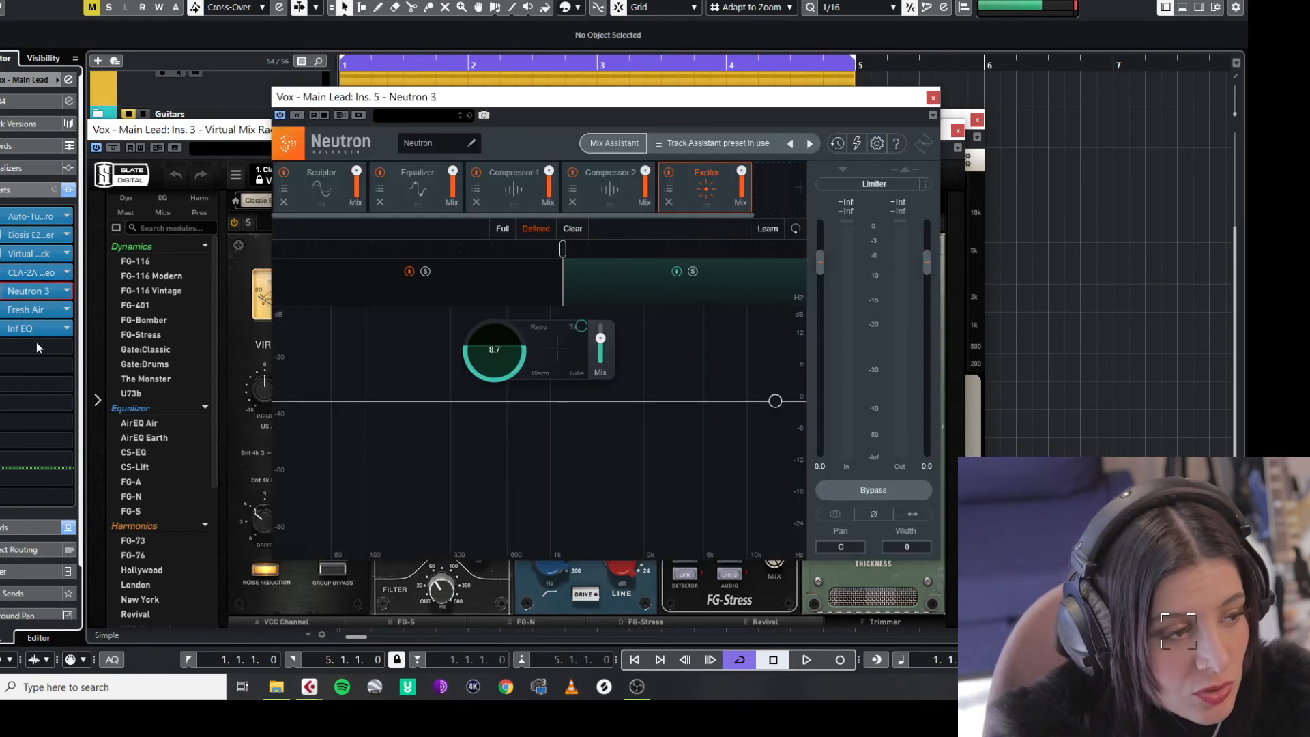
{"action": "left_click", "coordinate": [320, 186]}
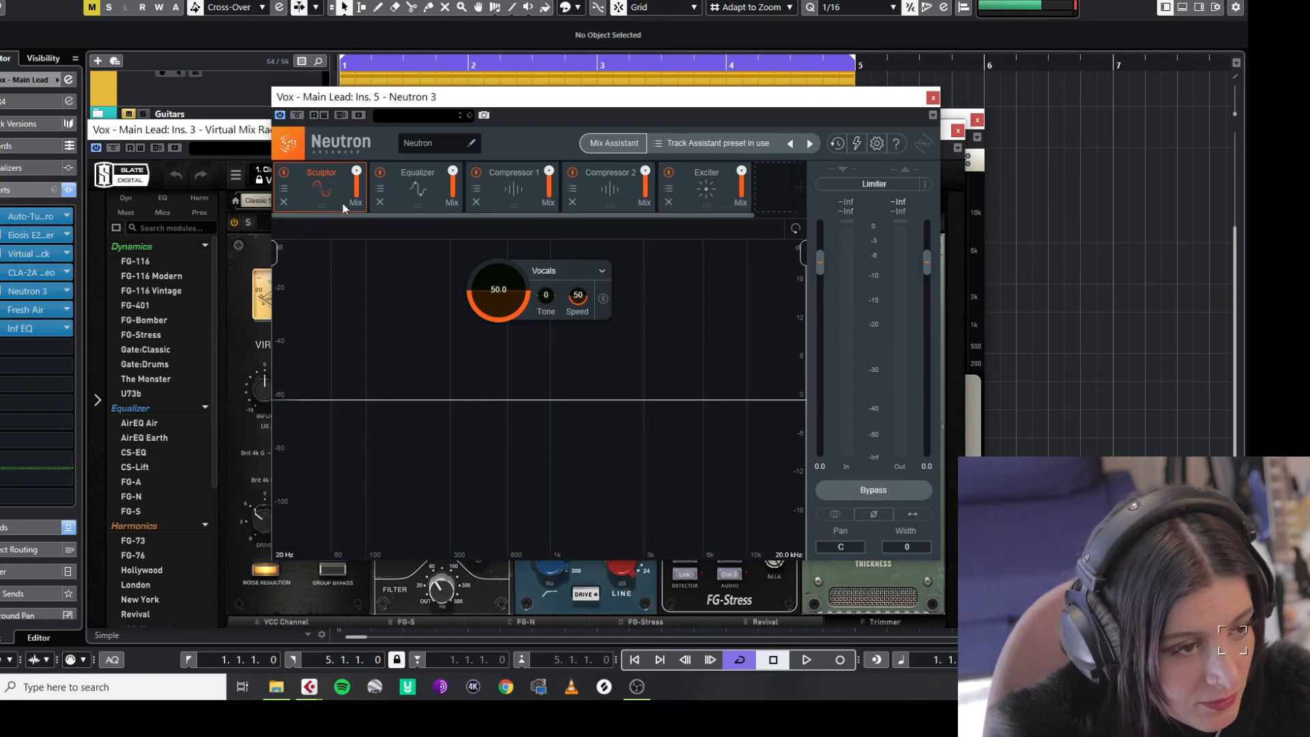
{"action": "left_click", "coordinate": [428, 171]}
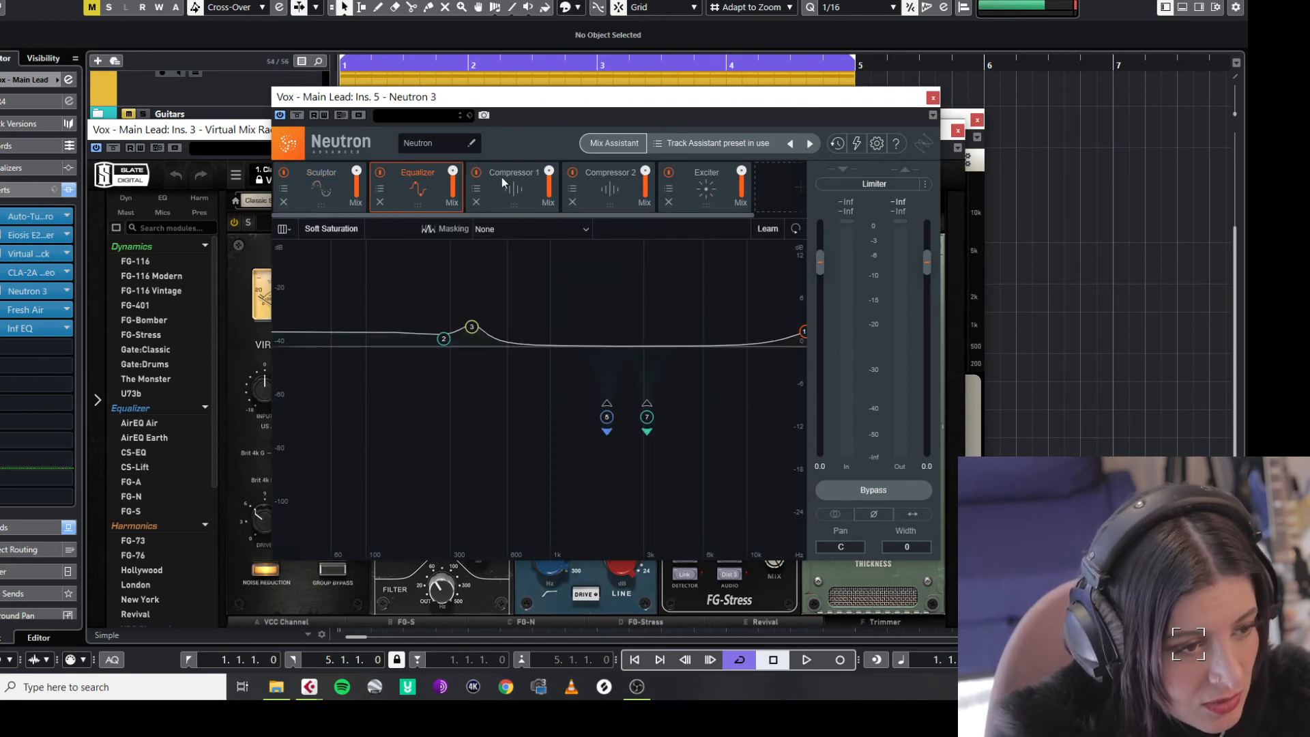
{"action": "left_click", "coordinate": [504, 179]}
{"action": "left_click", "coordinate": [701, 184]}
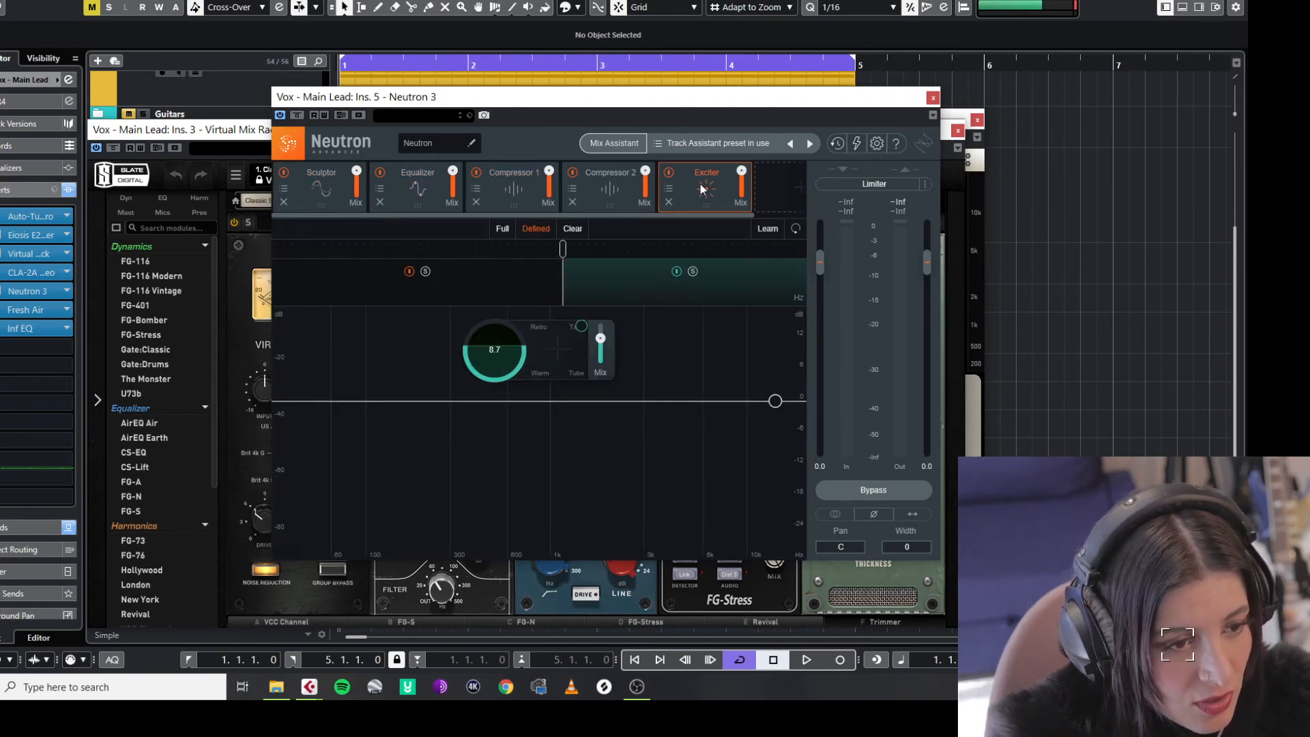
{"action": "left_click", "coordinate": [933, 99]}
View Main Lead's Fresh Air and Inf EQ inserts, and close all of its open plug-in windows.
{"action": "left_click", "coordinate": [27, 310]}
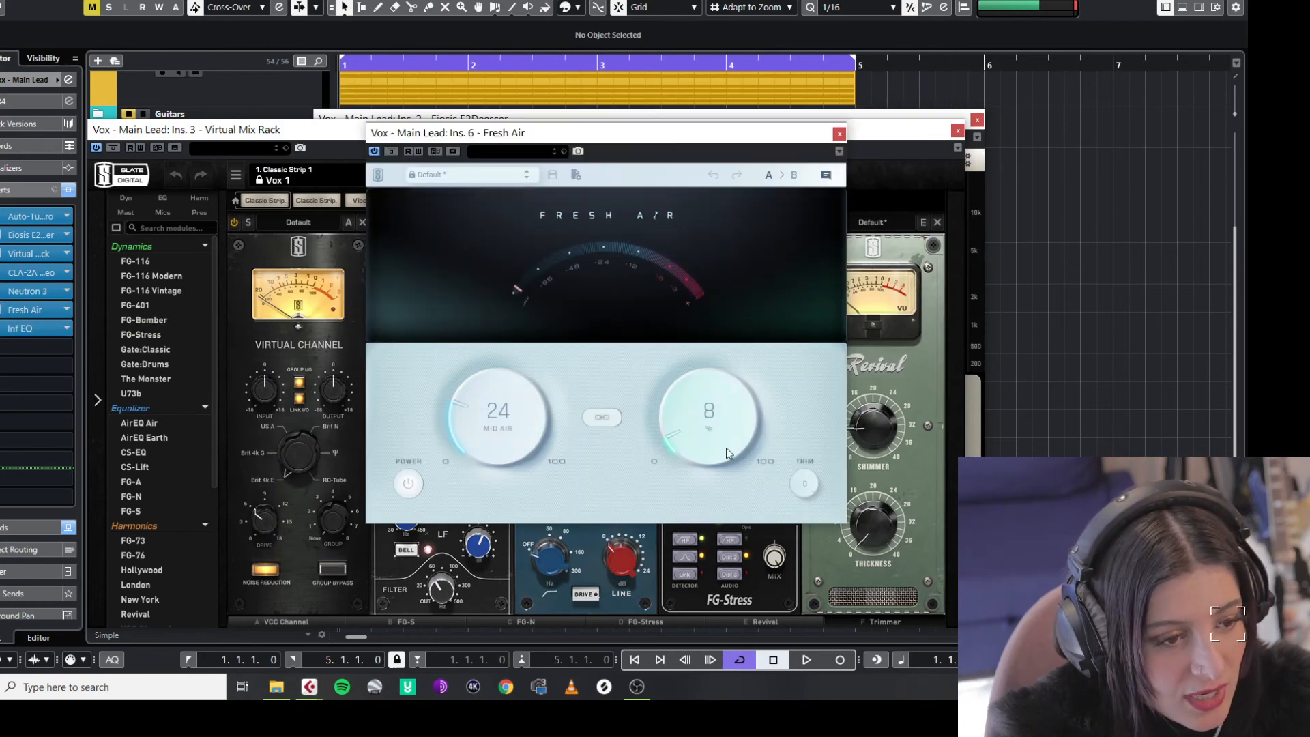
{"action": "left_click", "coordinate": [3, 331]}
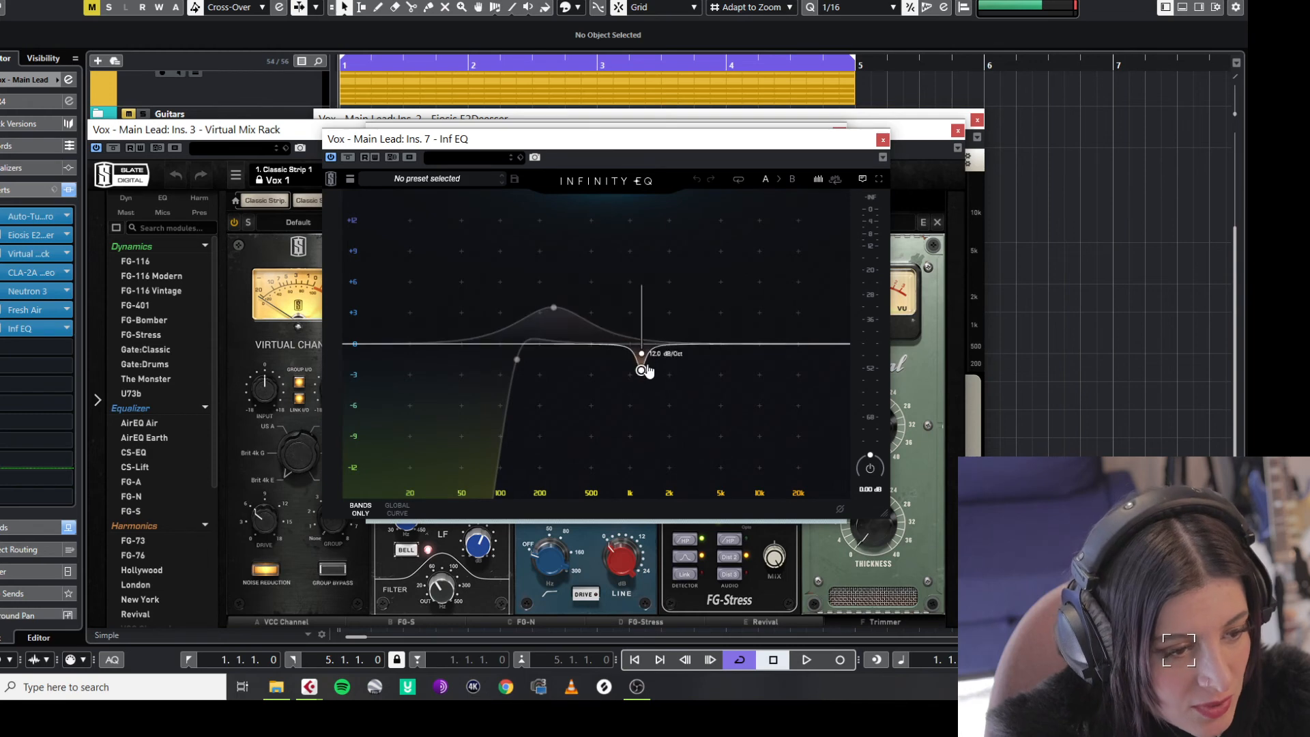
{"action": "left_click", "coordinate": [883, 140]}
{"action": "left_click", "coordinate": [840, 134]}
{"action": "left_click", "coordinate": [958, 130]}
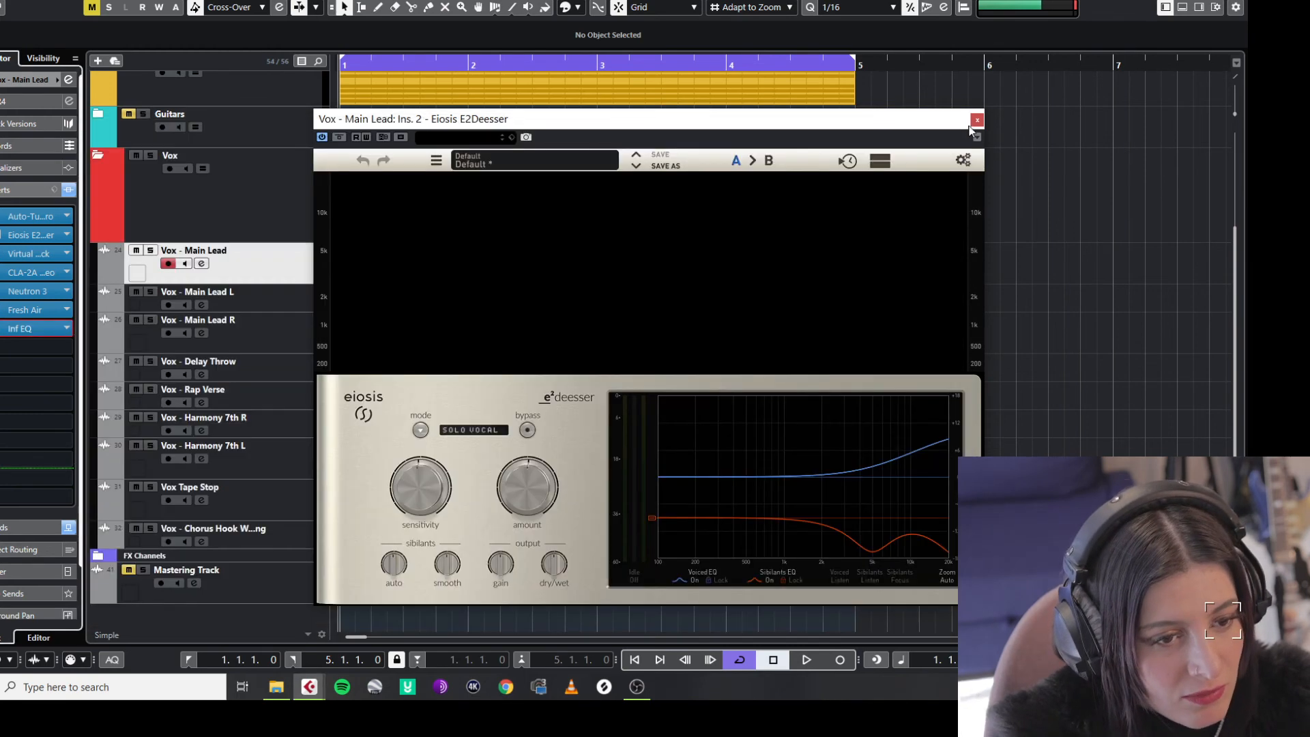
{"action": "left_click", "coordinate": [978, 120]}
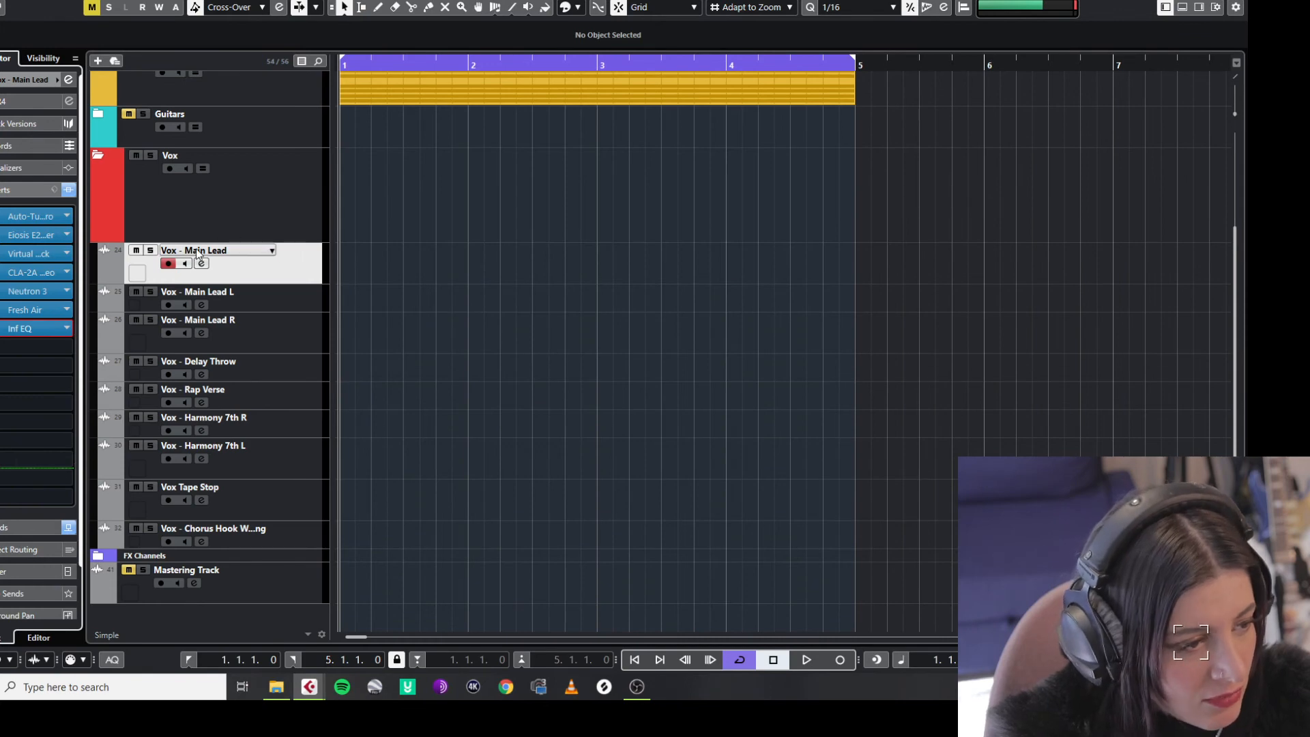
Check the inserts on Main Lead L, Main Lead R, Delay Throw and Rap Verse, and view Nectar 3 on Vox - Harmony 7th R.
{"action": "left_click", "coordinate": [287, 307]}
{"action": "left_click", "coordinate": [285, 342]}
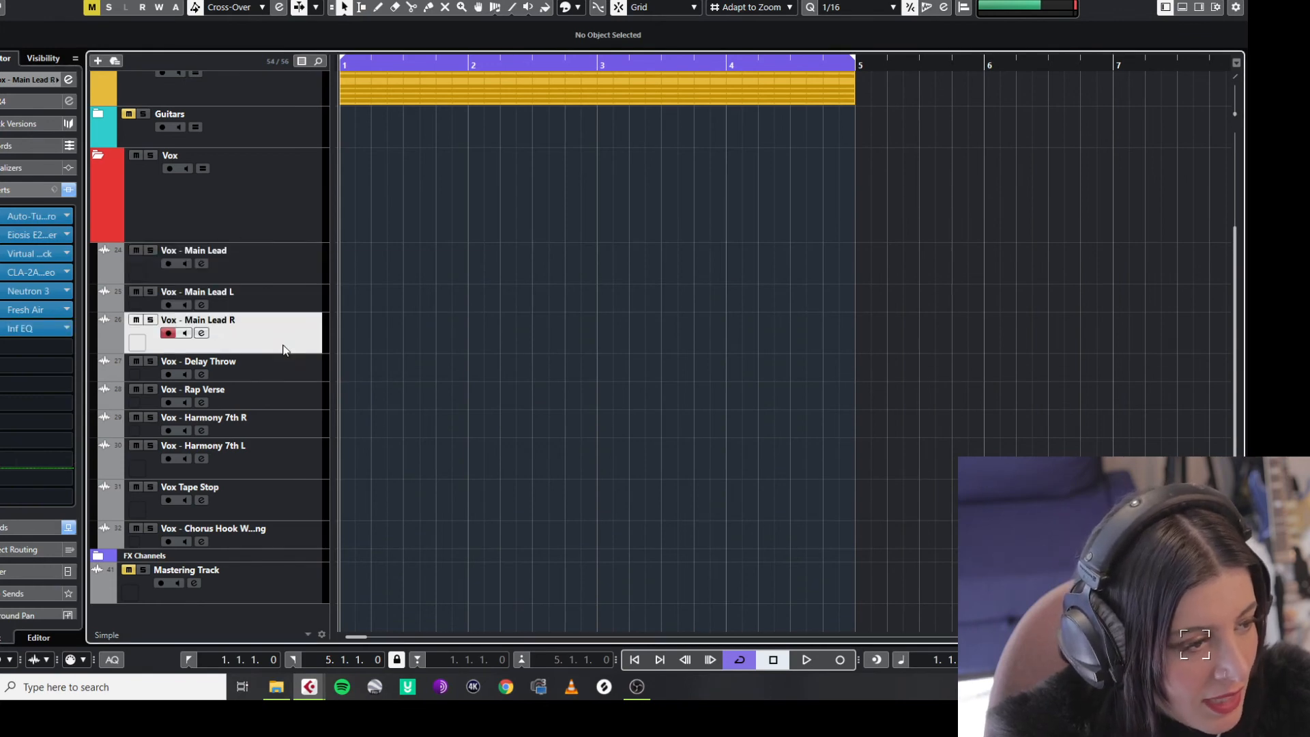
{"action": "left_click", "coordinate": [289, 369]}
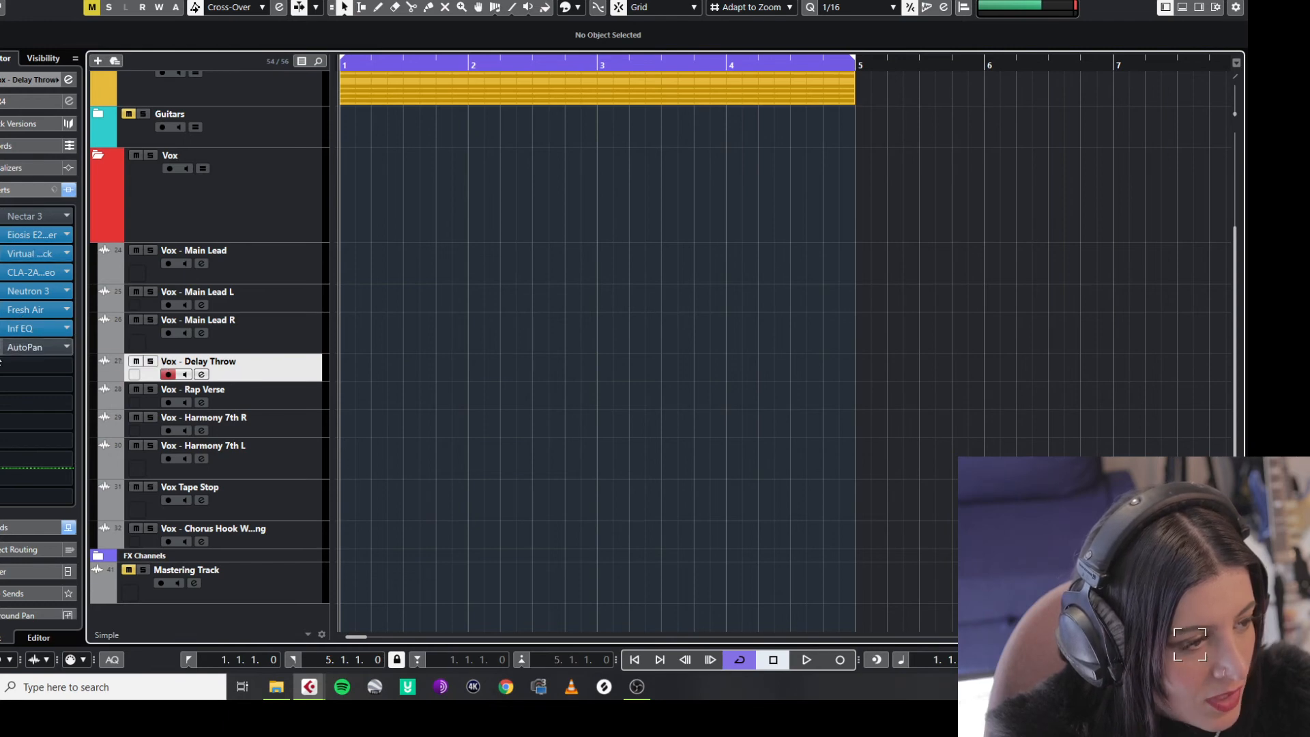
{"action": "left_click", "coordinate": [289, 401]}
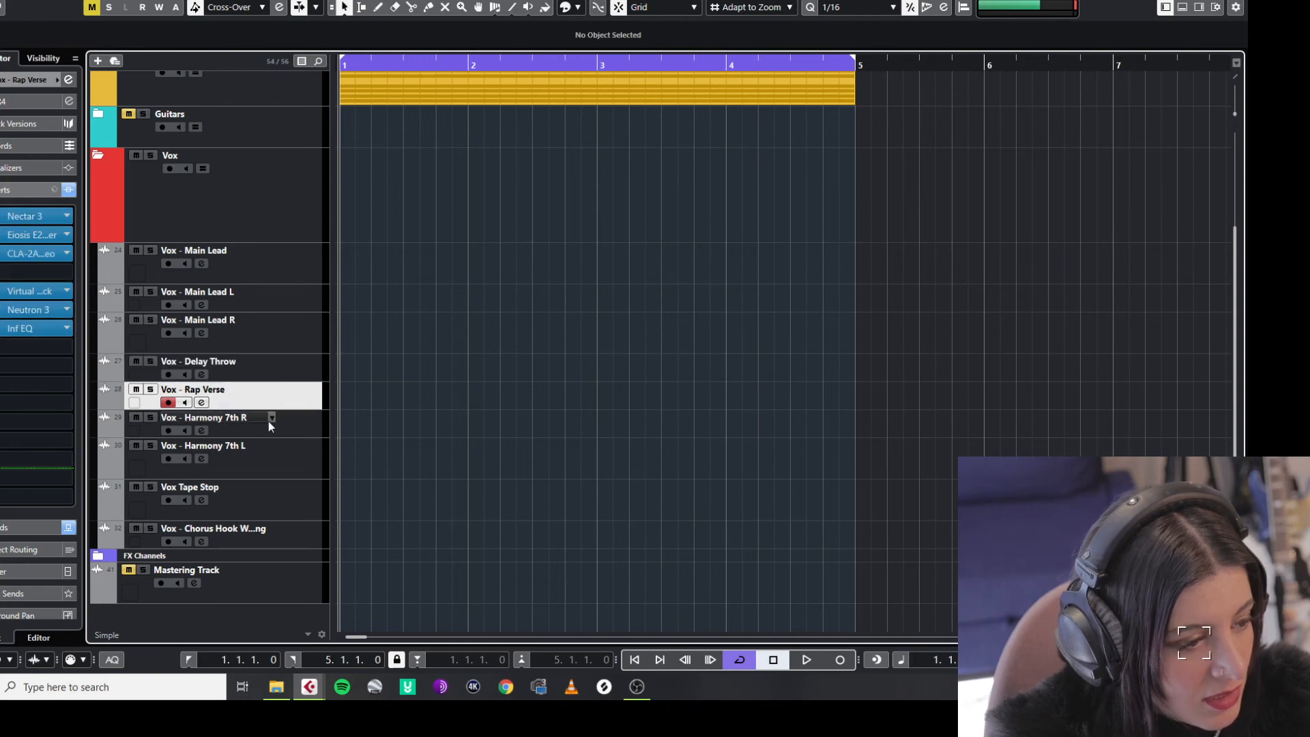
{"action": "left_click", "coordinate": [281, 428]}
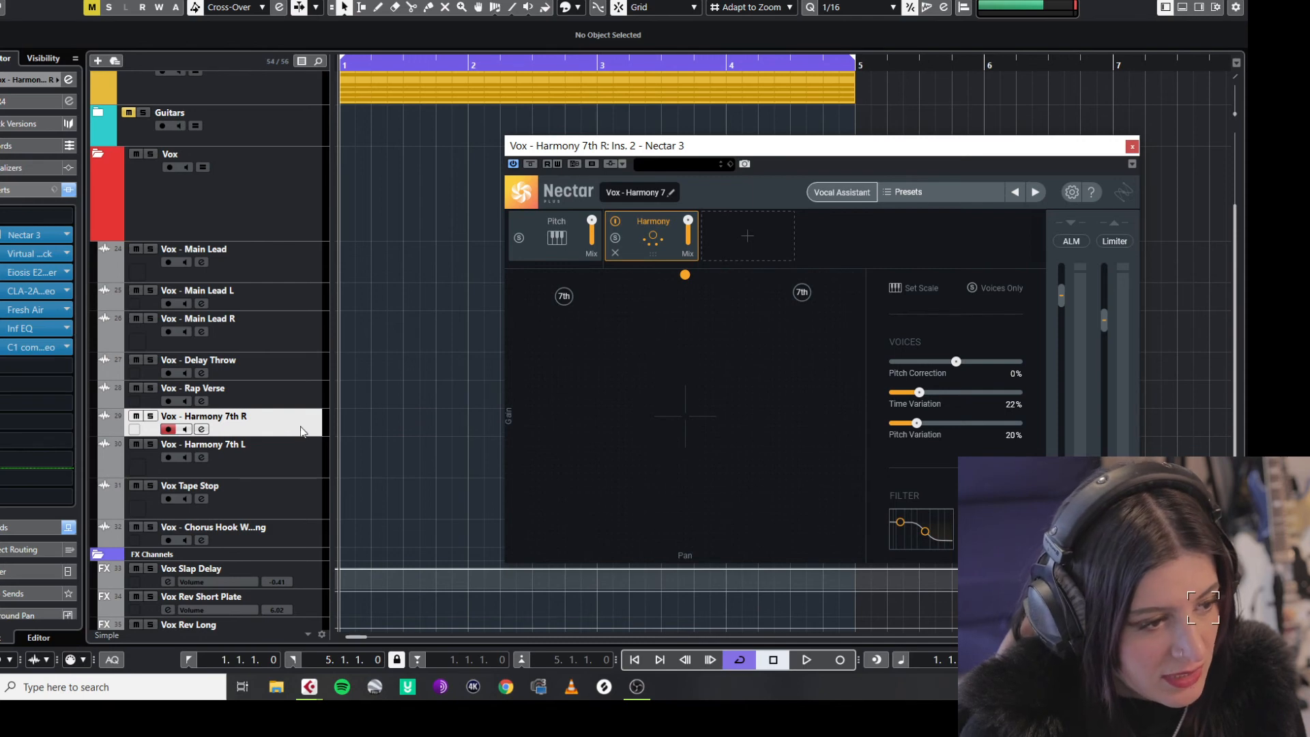
Compare the Vox - Harmony 7th R and Harmony 7th L tracks alongside R's Nectar 3 Harmony module, and close the plug-in.
{"action": "scroll", "coordinate": [382, 293], "scroll_direction": "up", "scroll_amount": 1}
{"action": "scroll", "coordinate": [415, 276], "scroll_direction": "down", "scroll_amount": 3}
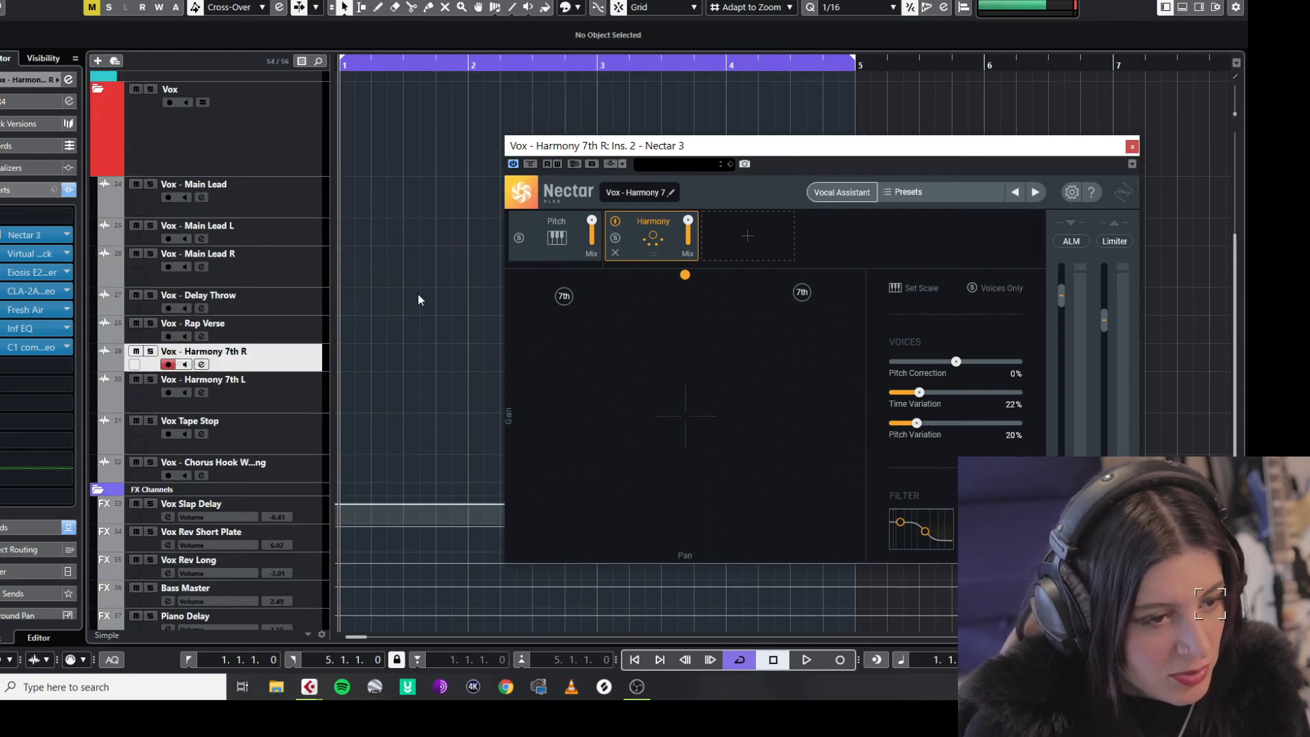
{"action": "left_click_drag", "start_coordinate": [1096, 151], "coordinate": [985, 141]}
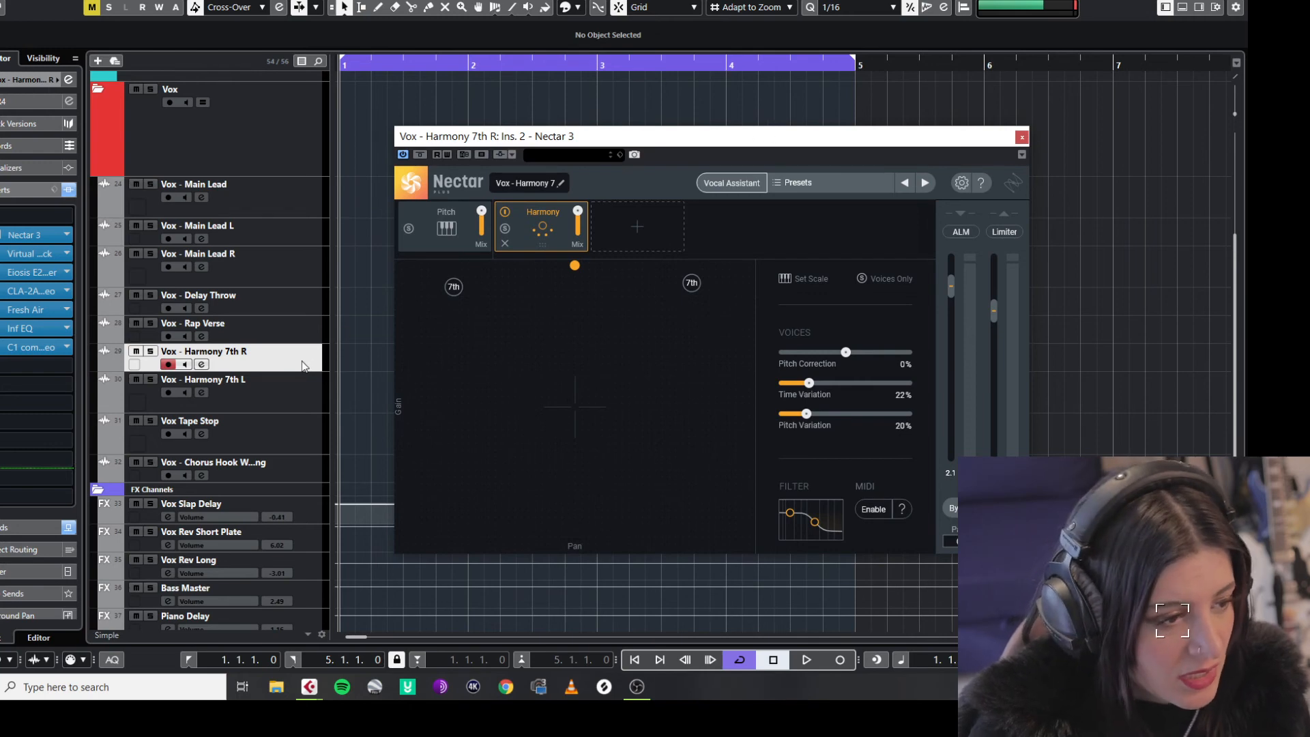
{"action": "left_click", "coordinate": [301, 396]}
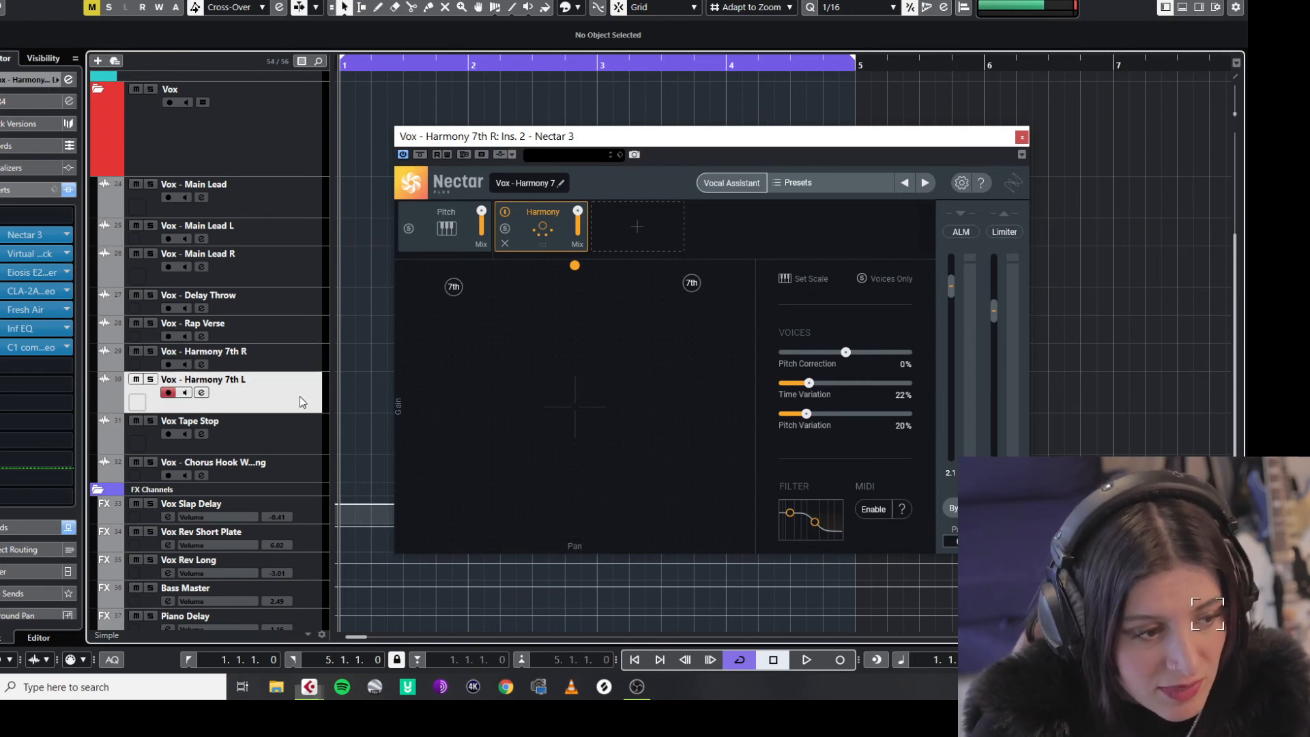
{"action": "left_click", "coordinate": [295, 361]}
{"action": "left_click", "coordinate": [292, 377]}
{"action": "left_click", "coordinate": [292, 369]}
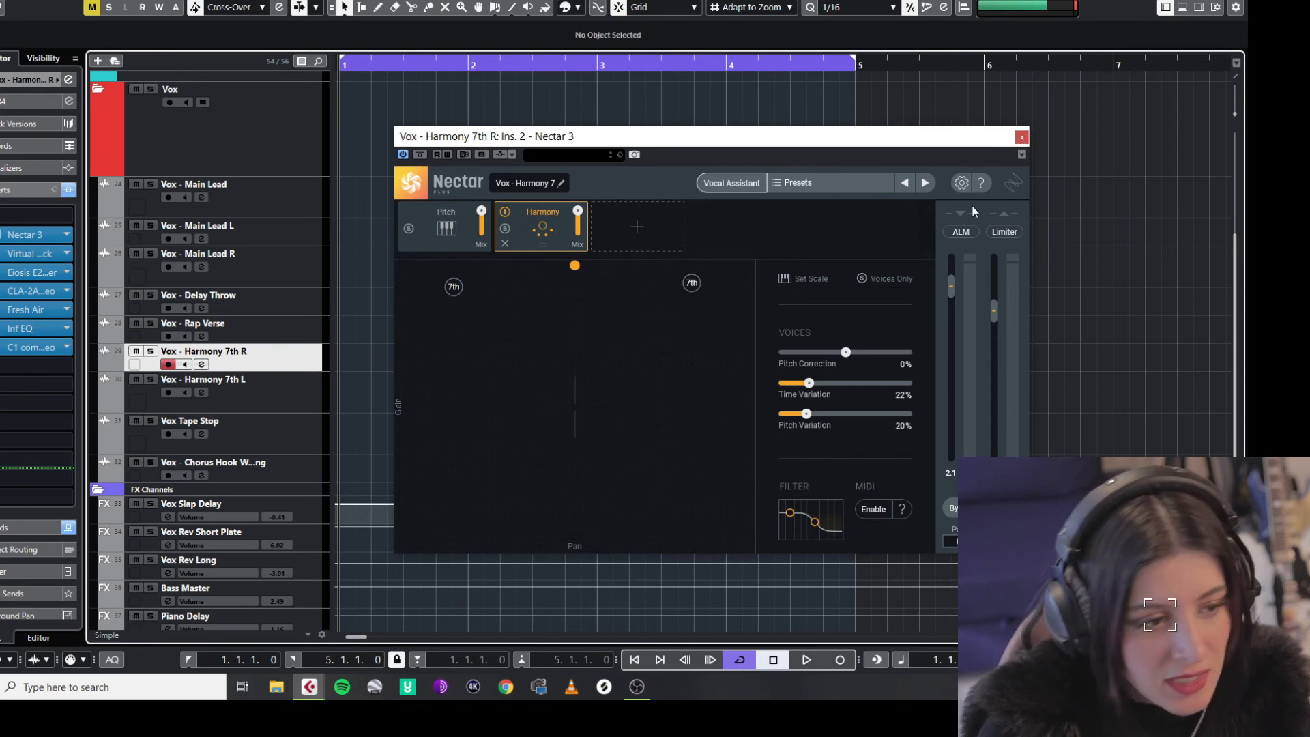
{"action": "left_click", "coordinate": [1021, 137]}
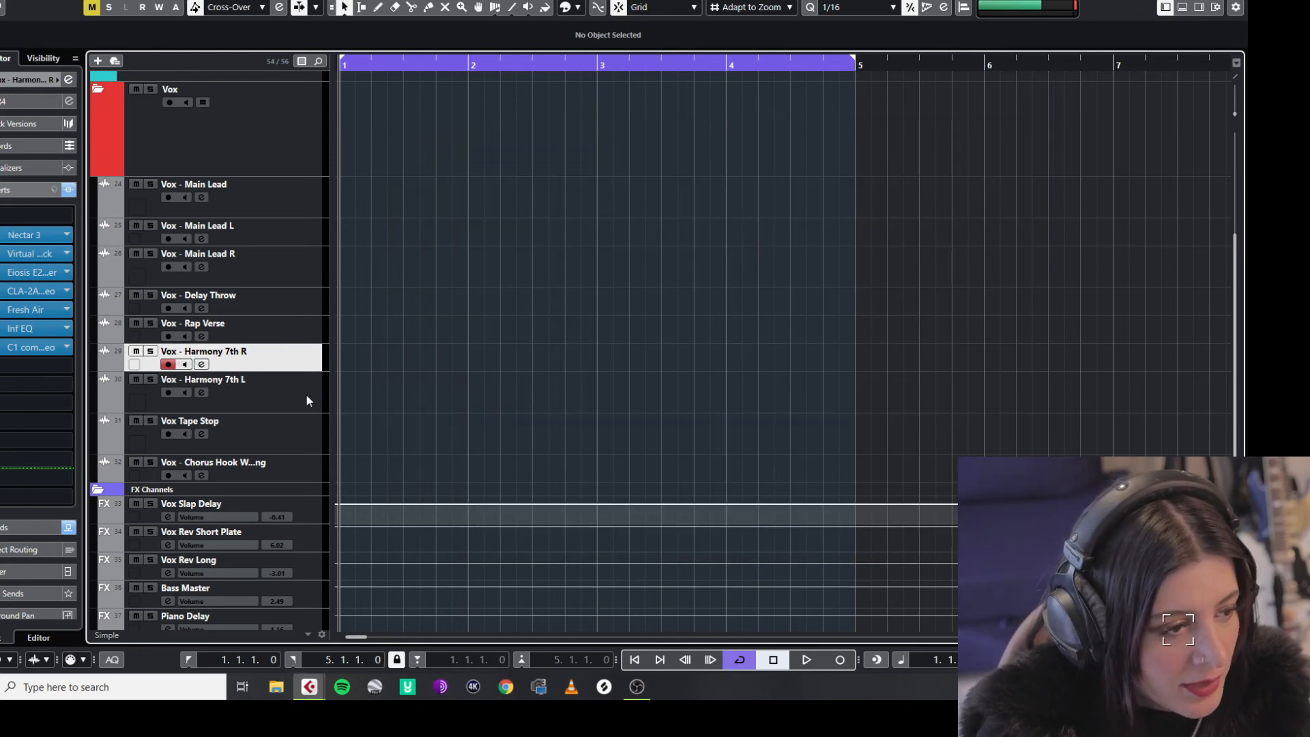
View the Tape Stop insert on the Vox Tape Stop track and close it.
{"action": "left_click", "coordinate": [280, 435]}
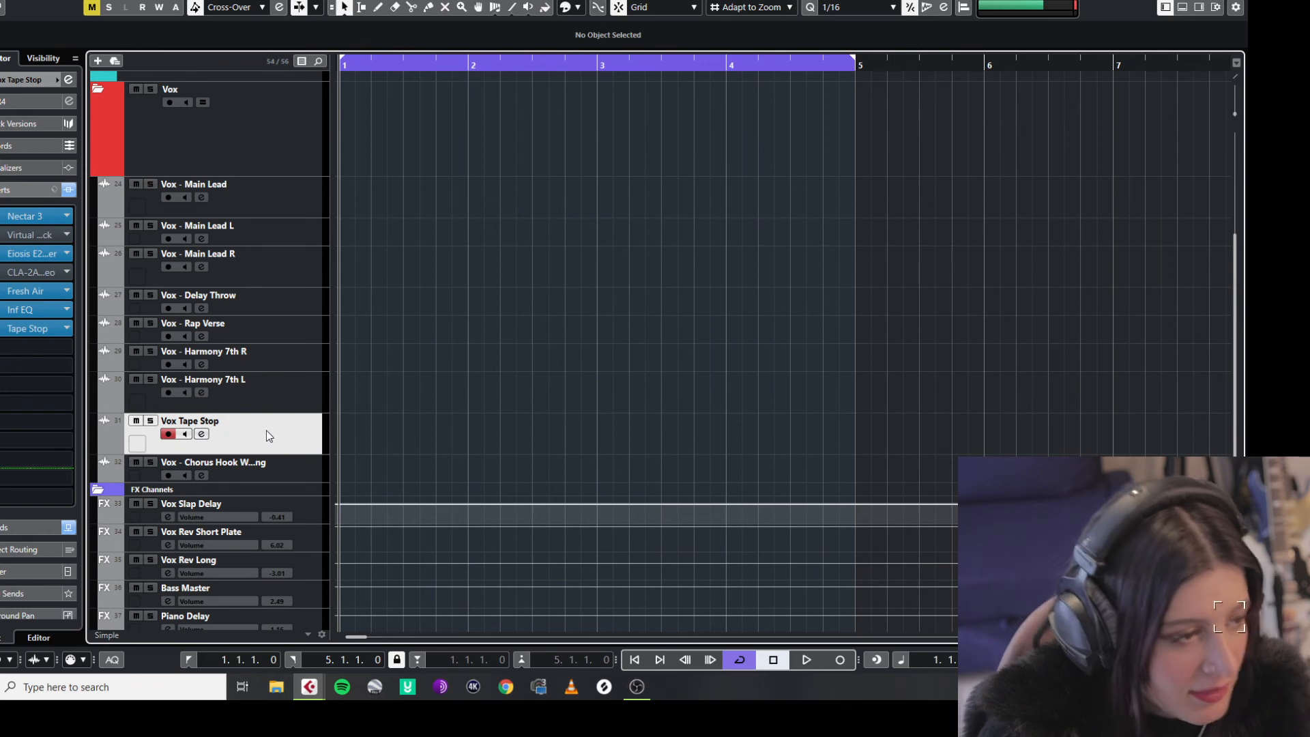
{"action": "left_click", "coordinate": [14, 329]}
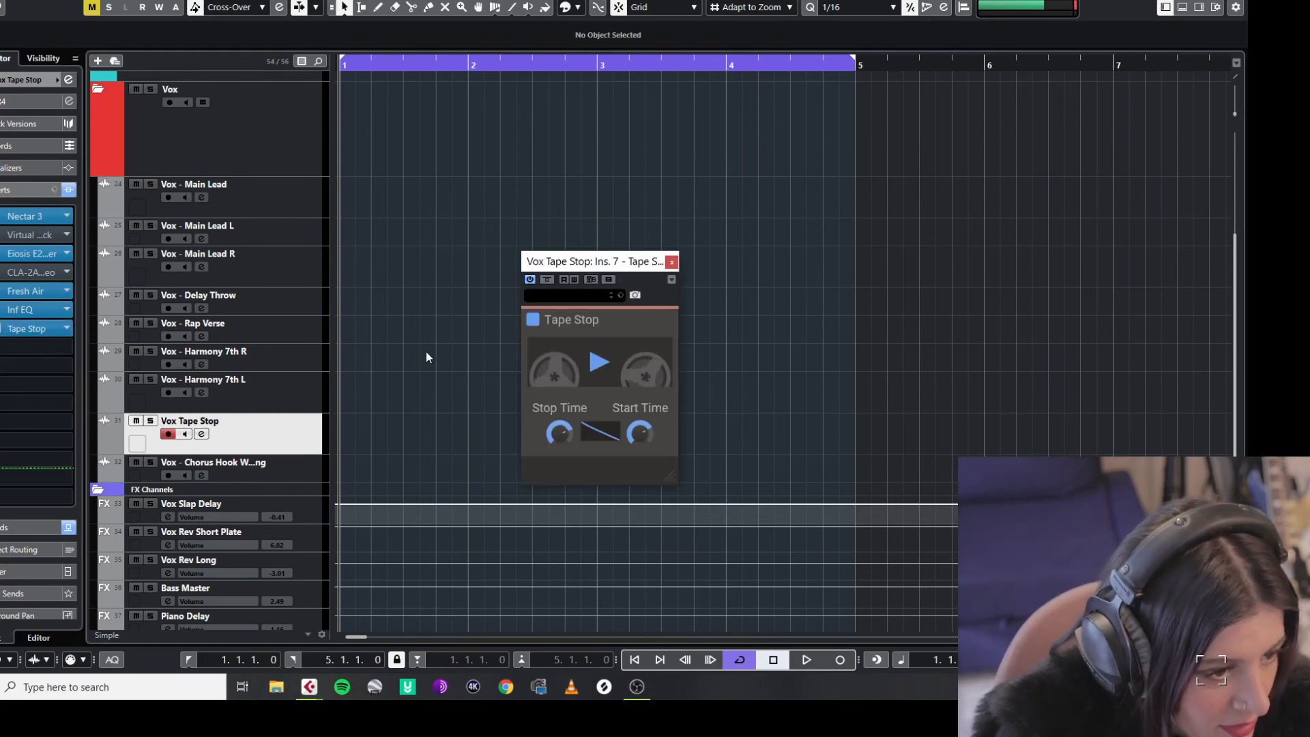
{"action": "left_click", "coordinate": [670, 262]}
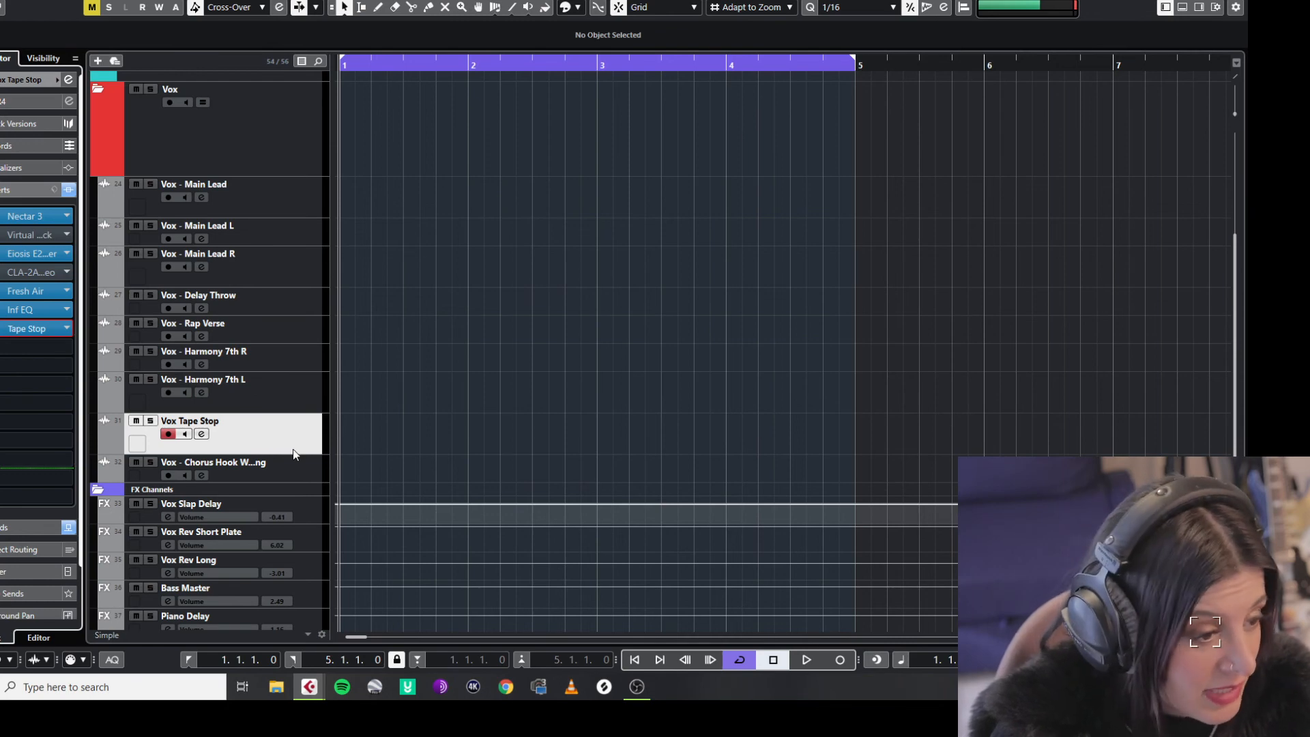
Examine the Pitch module and correction strength in Nectar 3 on the Vox - Chorus Hook Writing track, and close it.
{"action": "scroll", "coordinate": [293, 450], "scroll_direction": "down", "scroll_amount": 3}
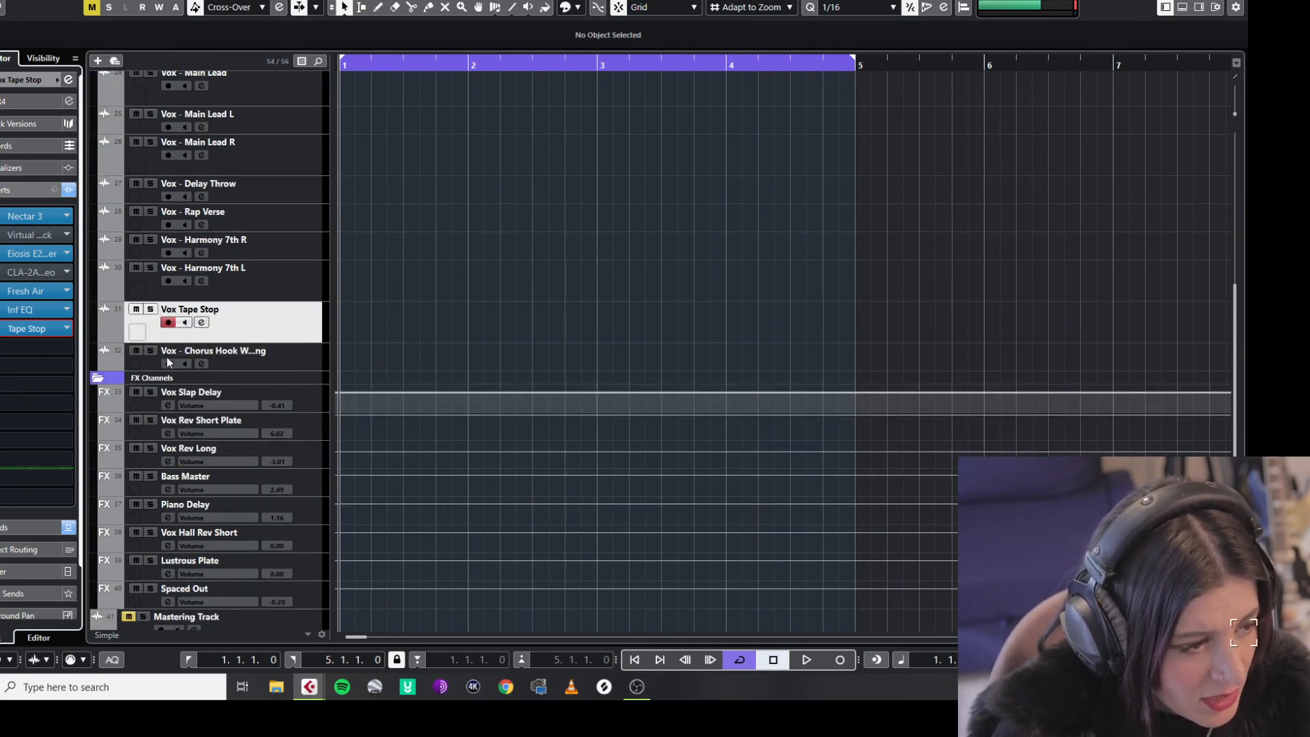
{"action": "left_click", "coordinate": [125, 359]}
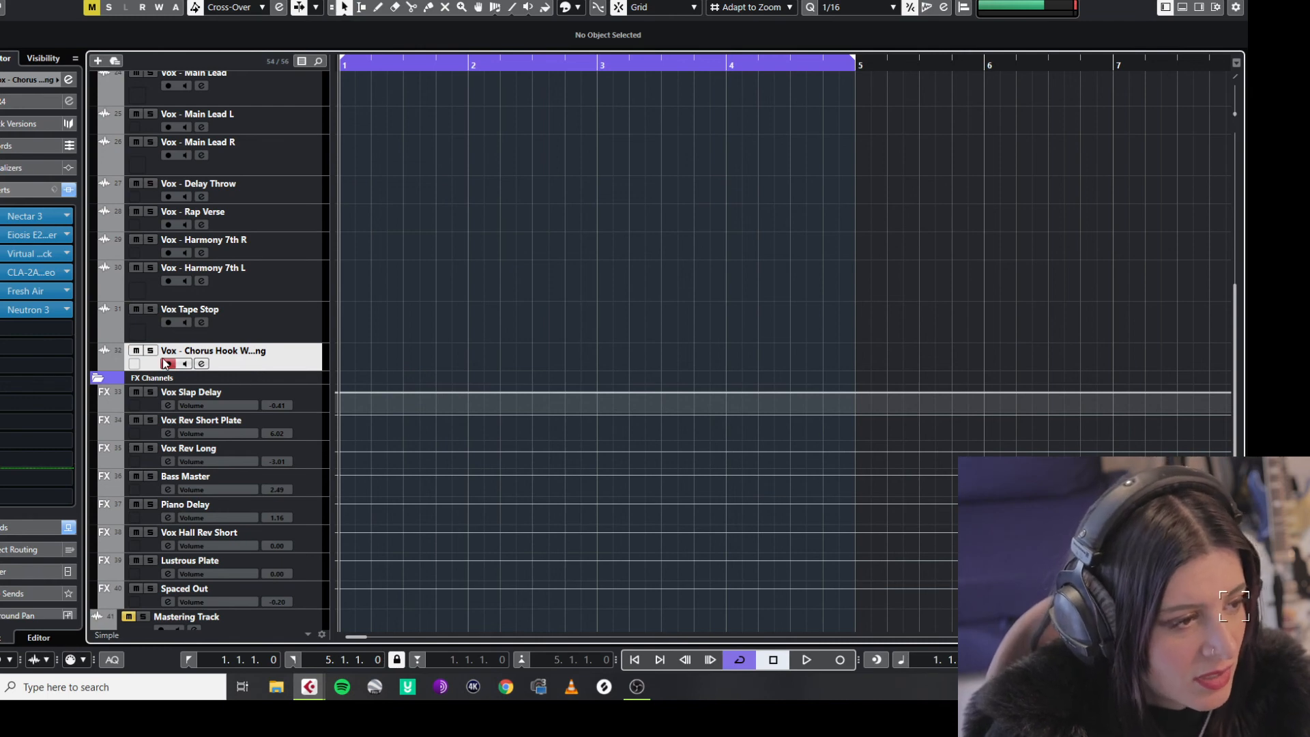
{"action": "left_click", "coordinate": [14, 217]}
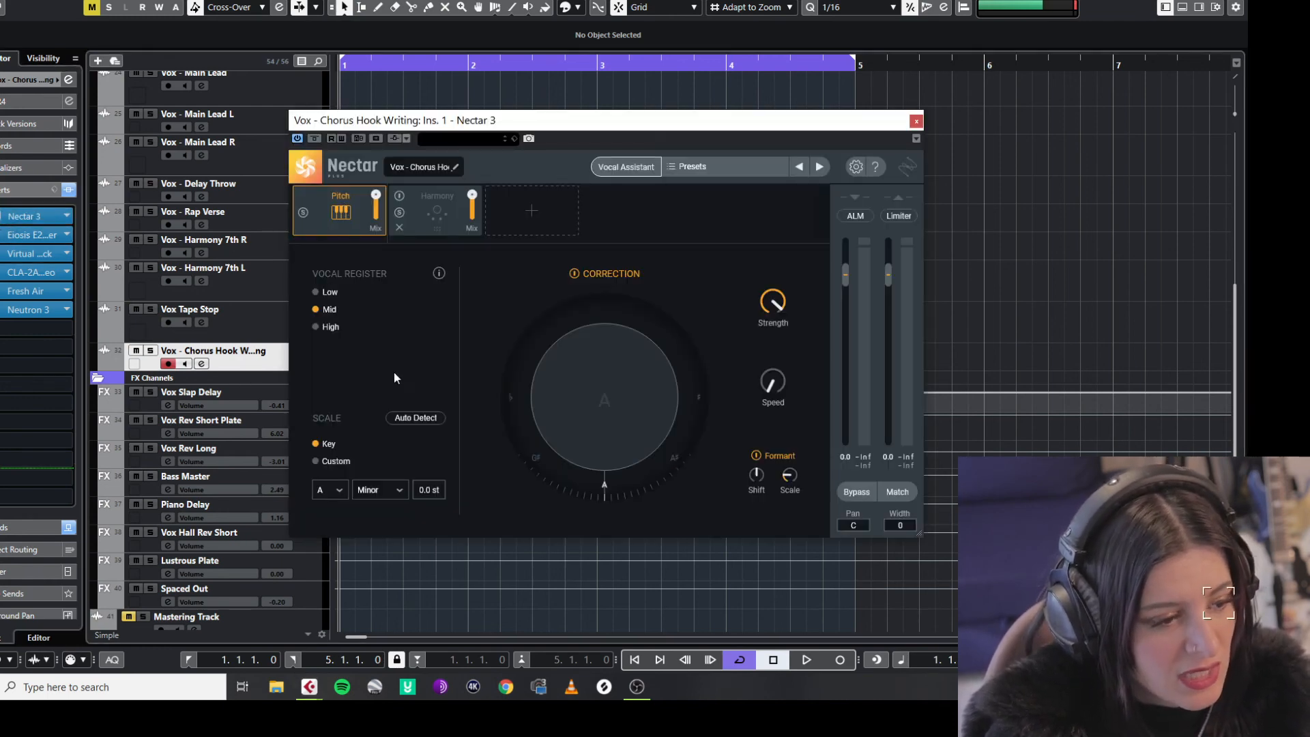
{"action": "mouse_move", "coordinate": [779, 308]}
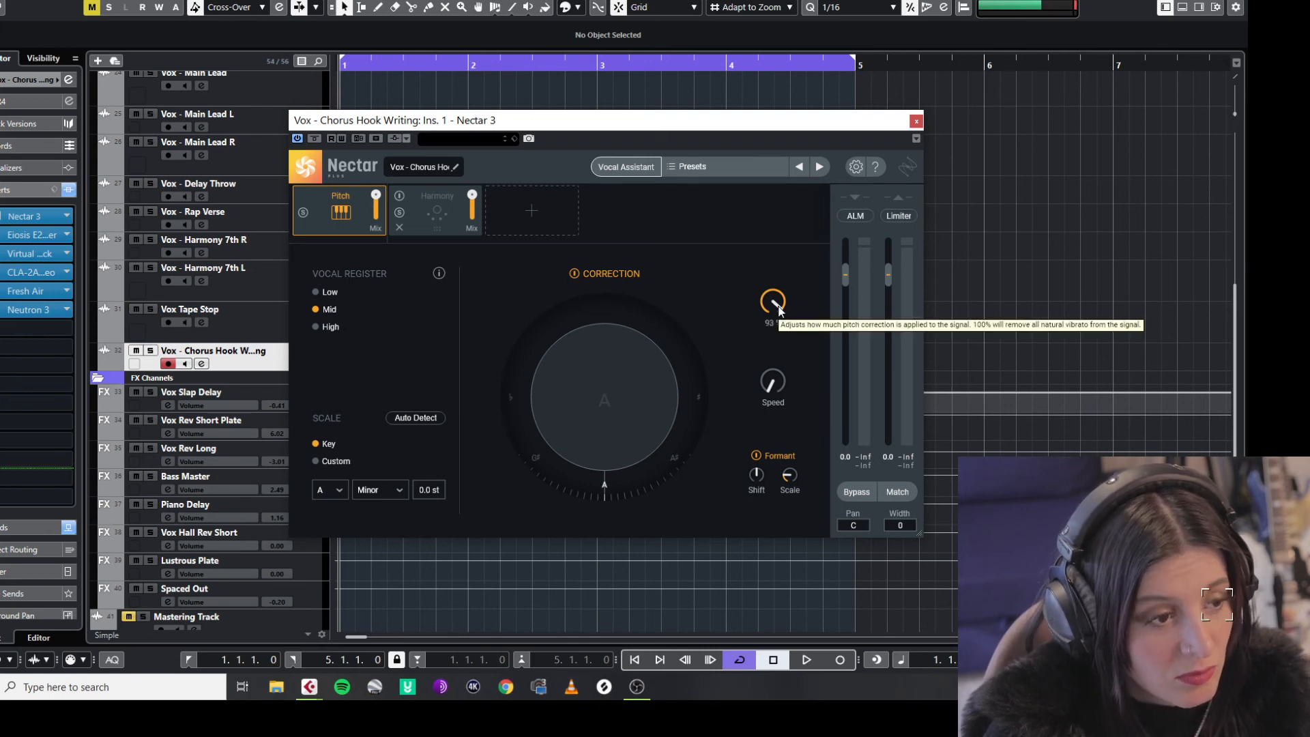
{"action": "left_click", "coordinate": [917, 120]}
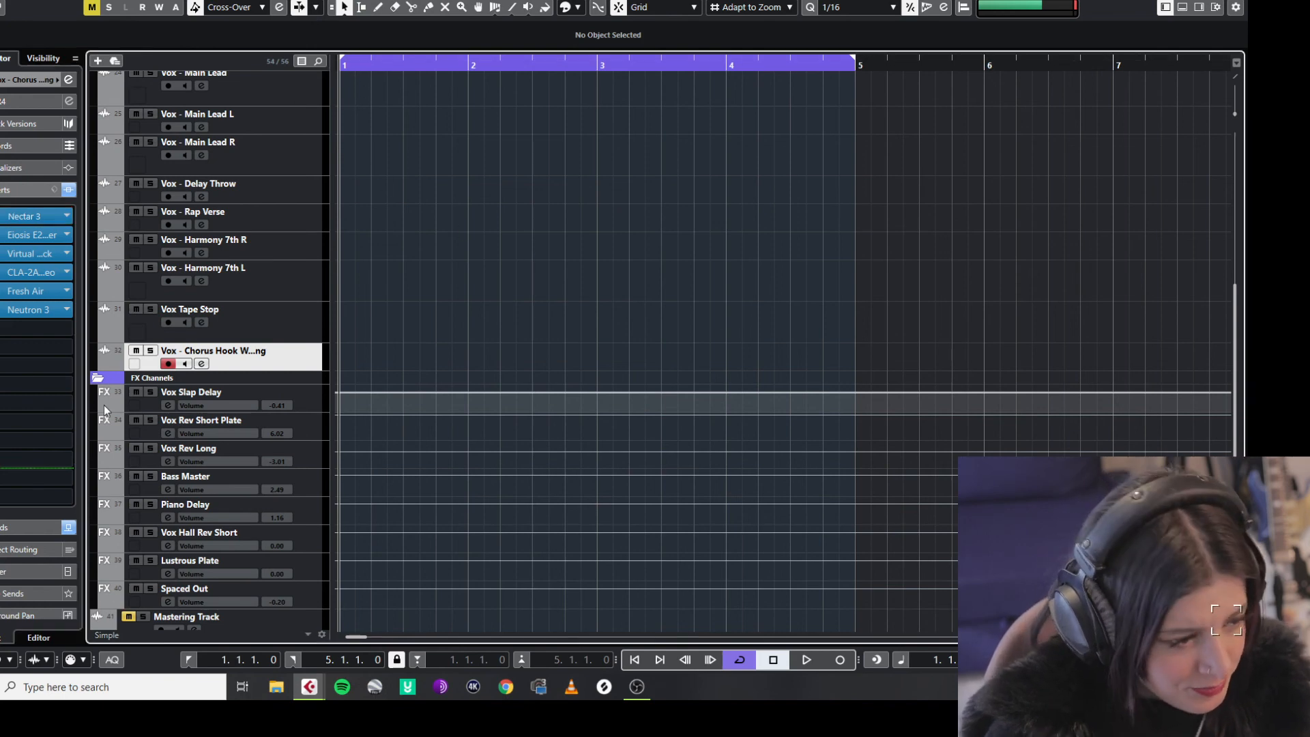
Look over the vocal and FX Channels tracks, and show the sends of the Vox - Main Lead track.
{"action": "scroll", "coordinate": [148, 410], "scroll_direction": "down", "scroll_amount": 1}
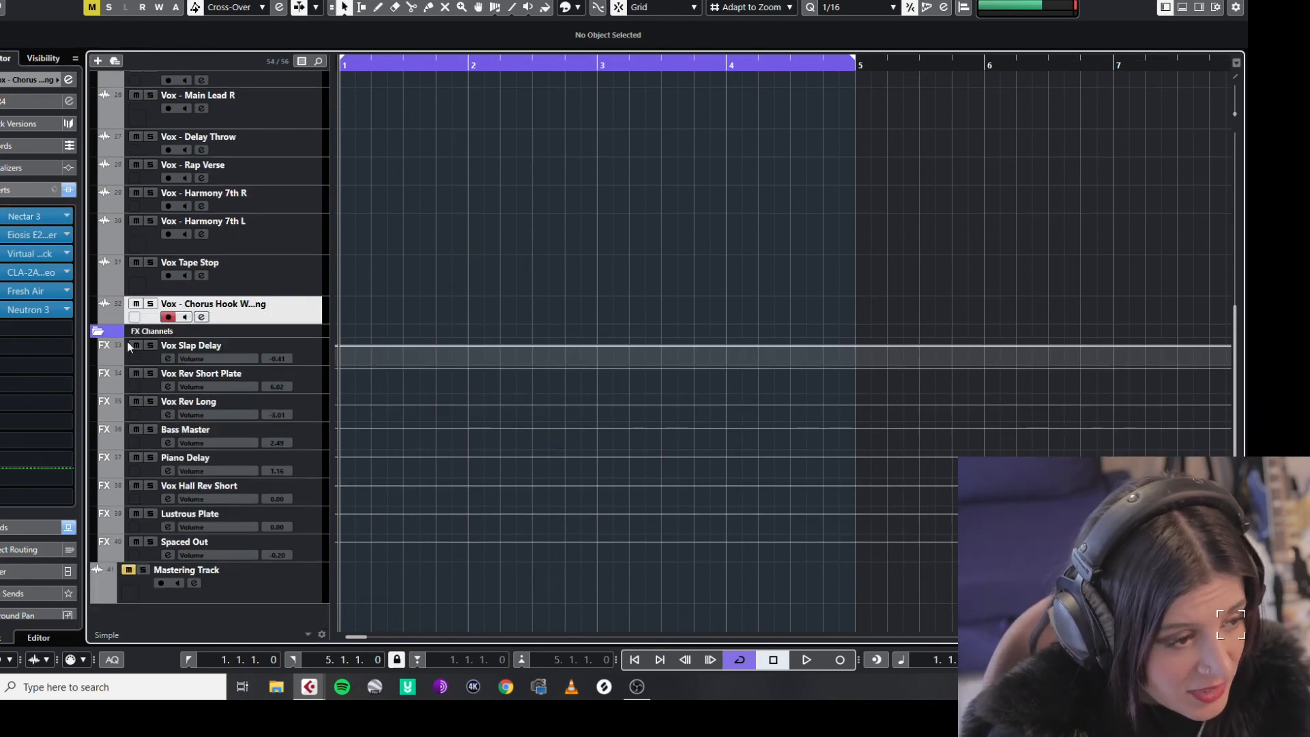
{"action": "scroll", "coordinate": [266, 277], "scroll_direction": "up", "scroll_amount": 8}
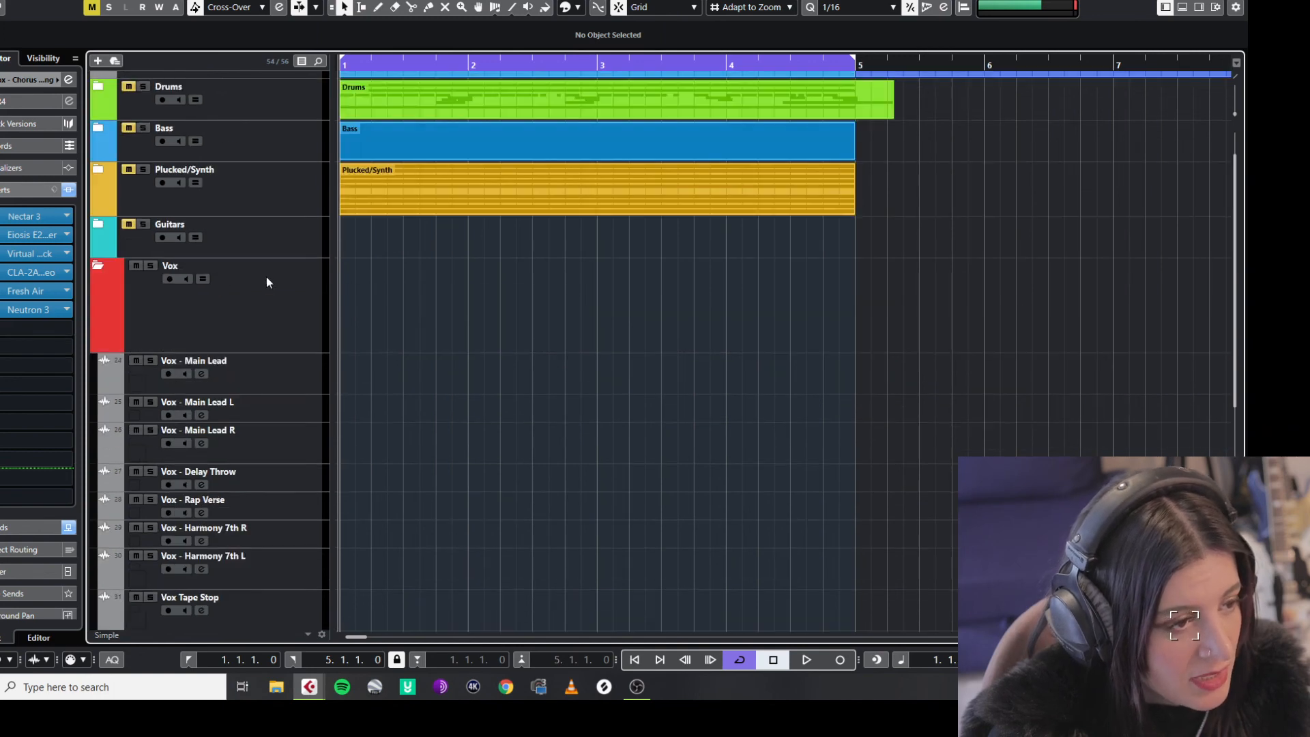
{"action": "scroll", "coordinate": [277, 295], "scroll_direction": "down", "scroll_amount": 3}
{"action": "scroll", "coordinate": [276, 282], "scroll_direction": "down", "scroll_amount": 5}
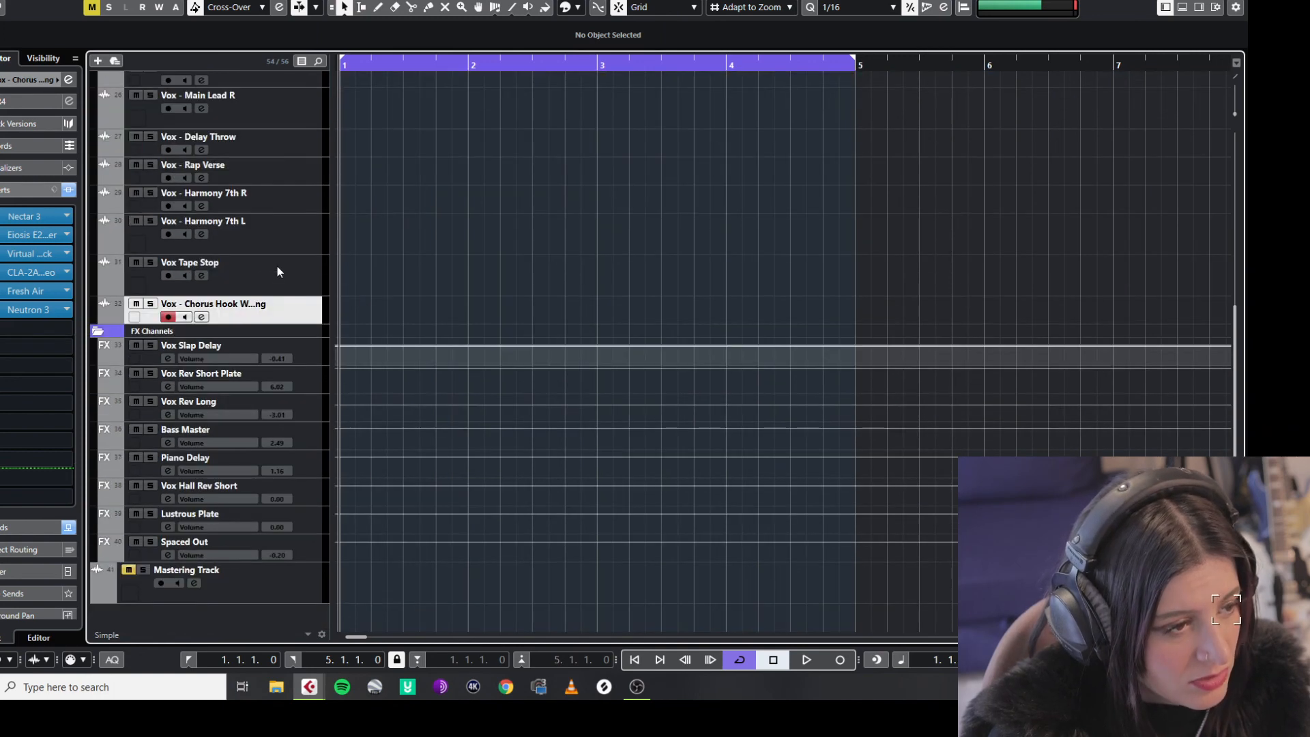
{"action": "left_click", "coordinate": [294, 120]}
{"action": "scroll", "coordinate": [300, 133], "scroll_direction": "up", "scroll_amount": 2}
{"action": "left_click", "coordinate": [301, 157]}
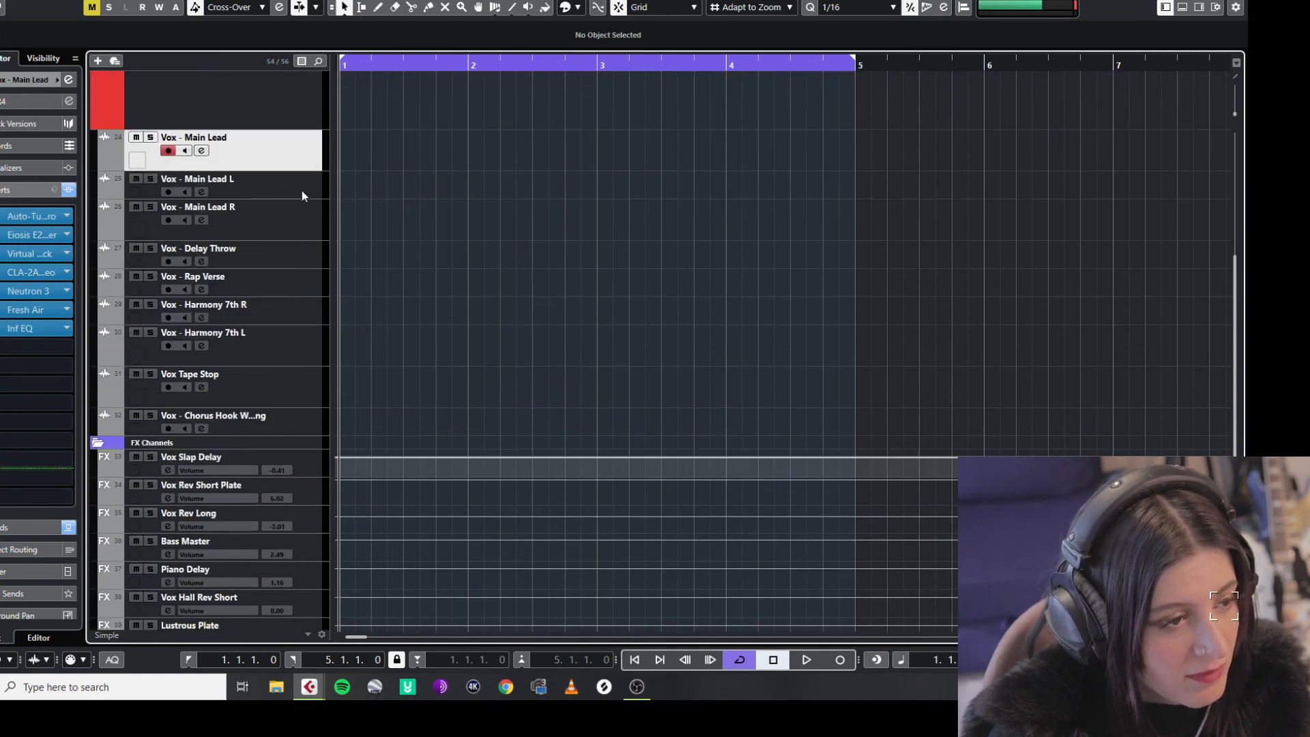
{"action": "scroll", "coordinate": [271, 335], "scroll_direction": "down", "scroll_amount": 3}
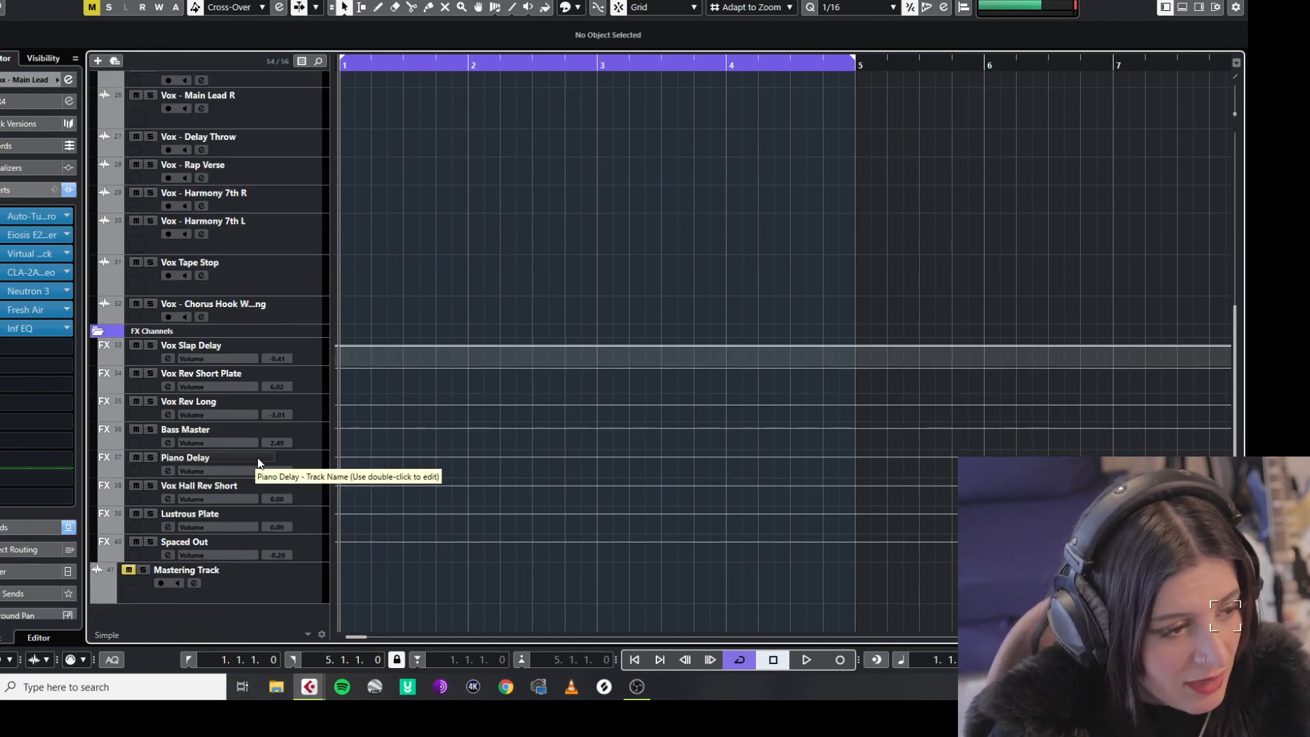
{"action": "scroll", "coordinate": [266, 424], "scroll_direction": "up", "scroll_amount": 3}
{"action": "left_click", "coordinate": [44, 527]}
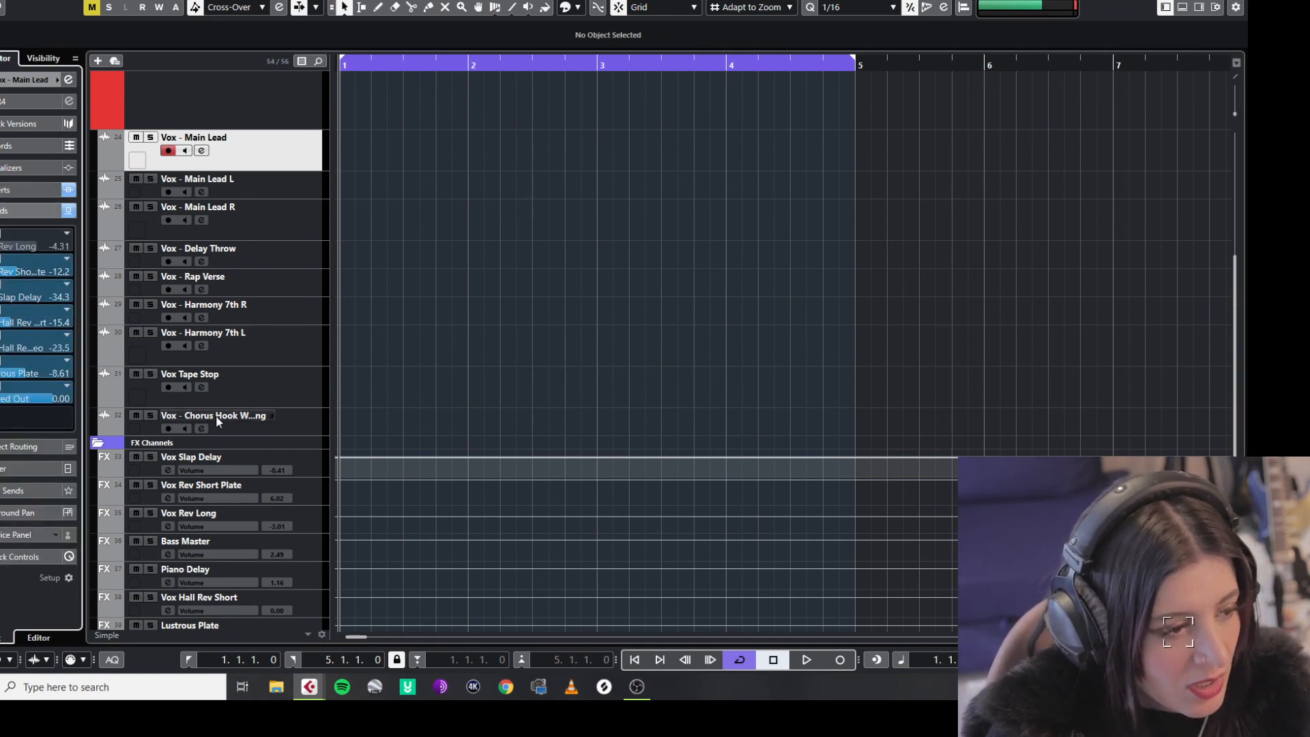
View the Repeater insert on Vox Slap Delay and close it, and open the Neoverb insert on Vox Rev Short Plate.
{"action": "scroll", "coordinate": [284, 398], "scroll_direction": "down", "scroll_amount": 3}
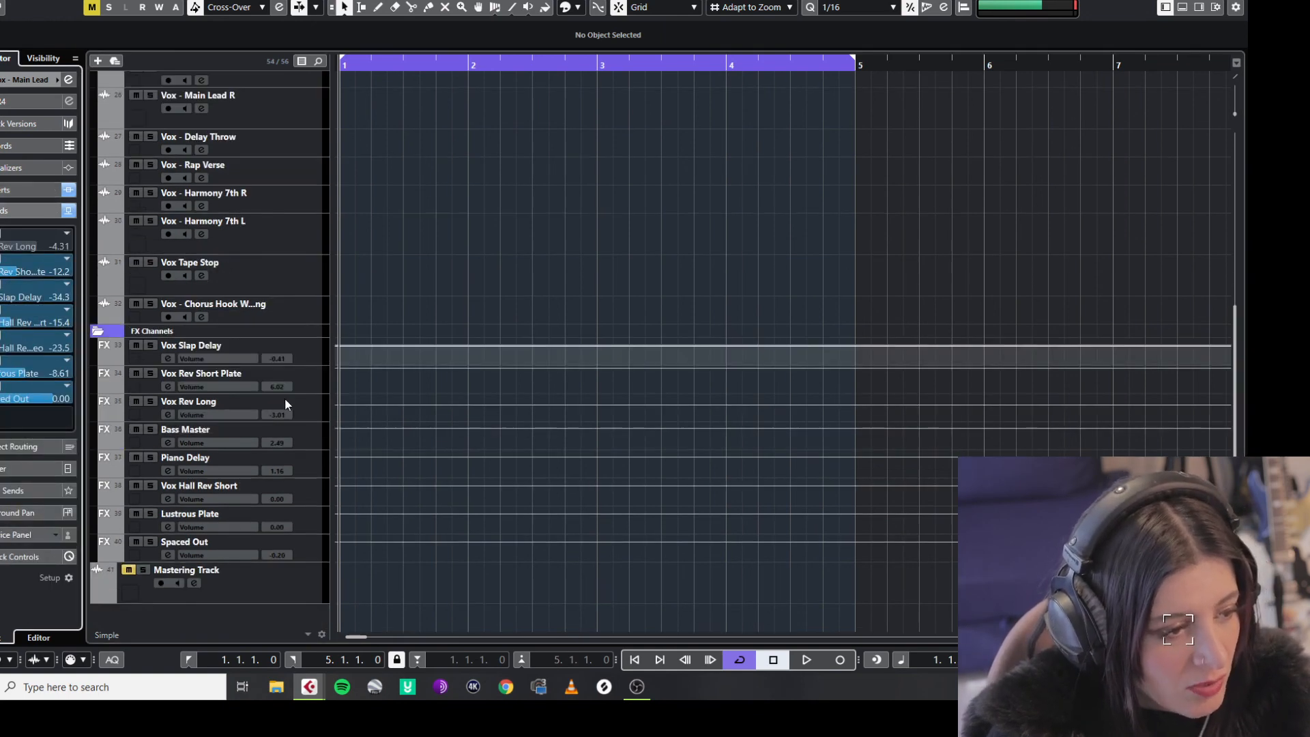
{"action": "left_click", "coordinate": [308, 350]}
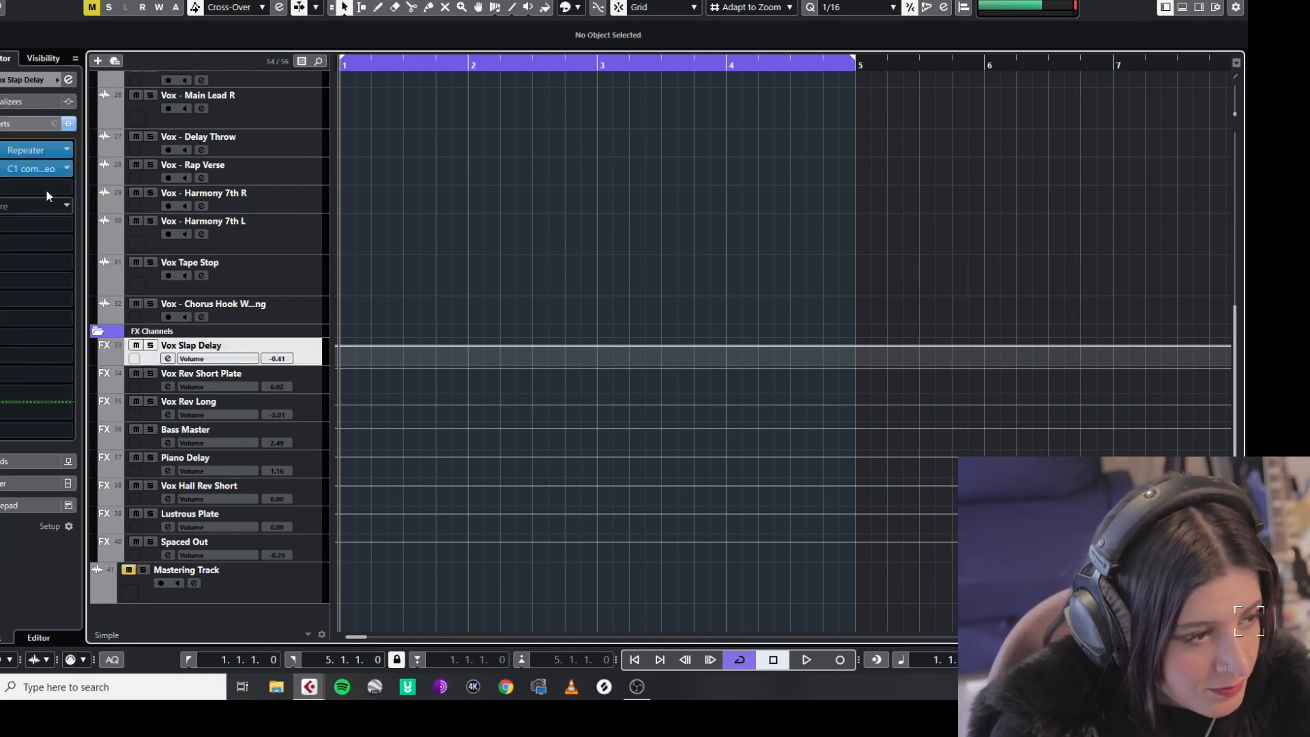
{"action": "left_click", "coordinate": [21, 149]}
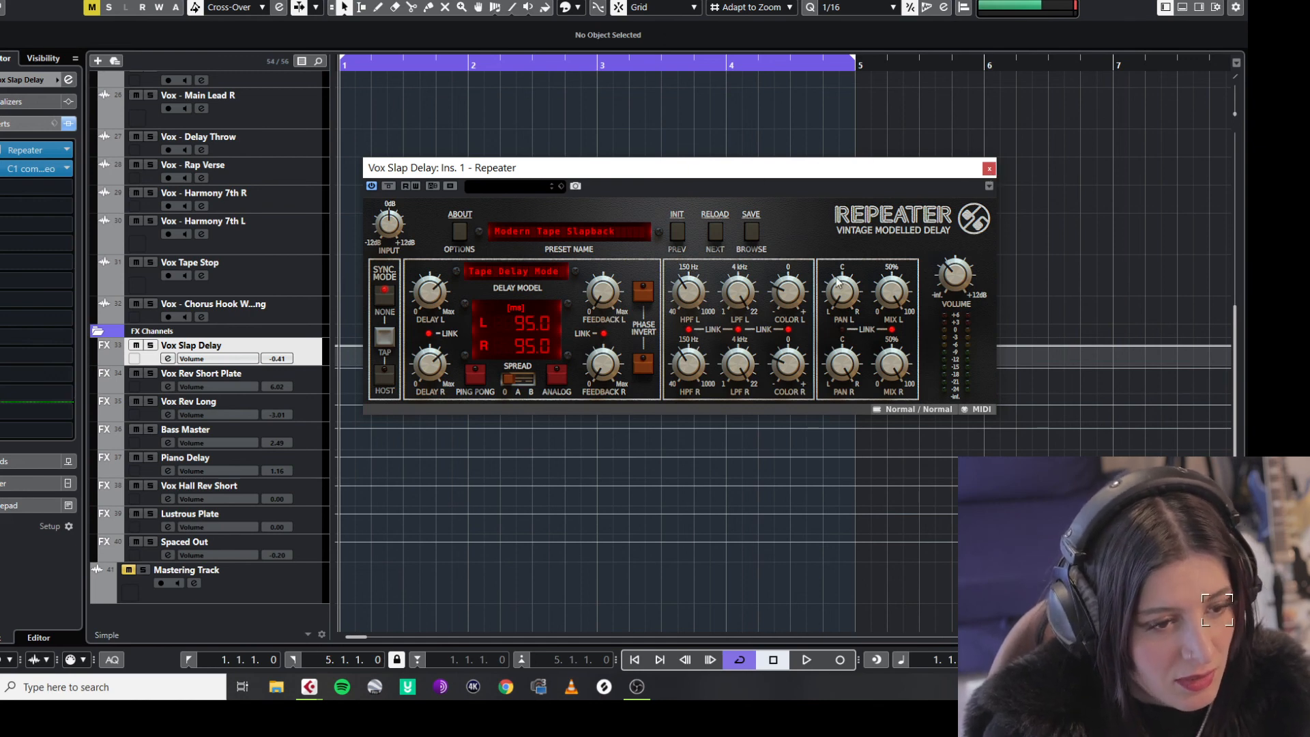
{"action": "left_click", "coordinate": [989, 169]}
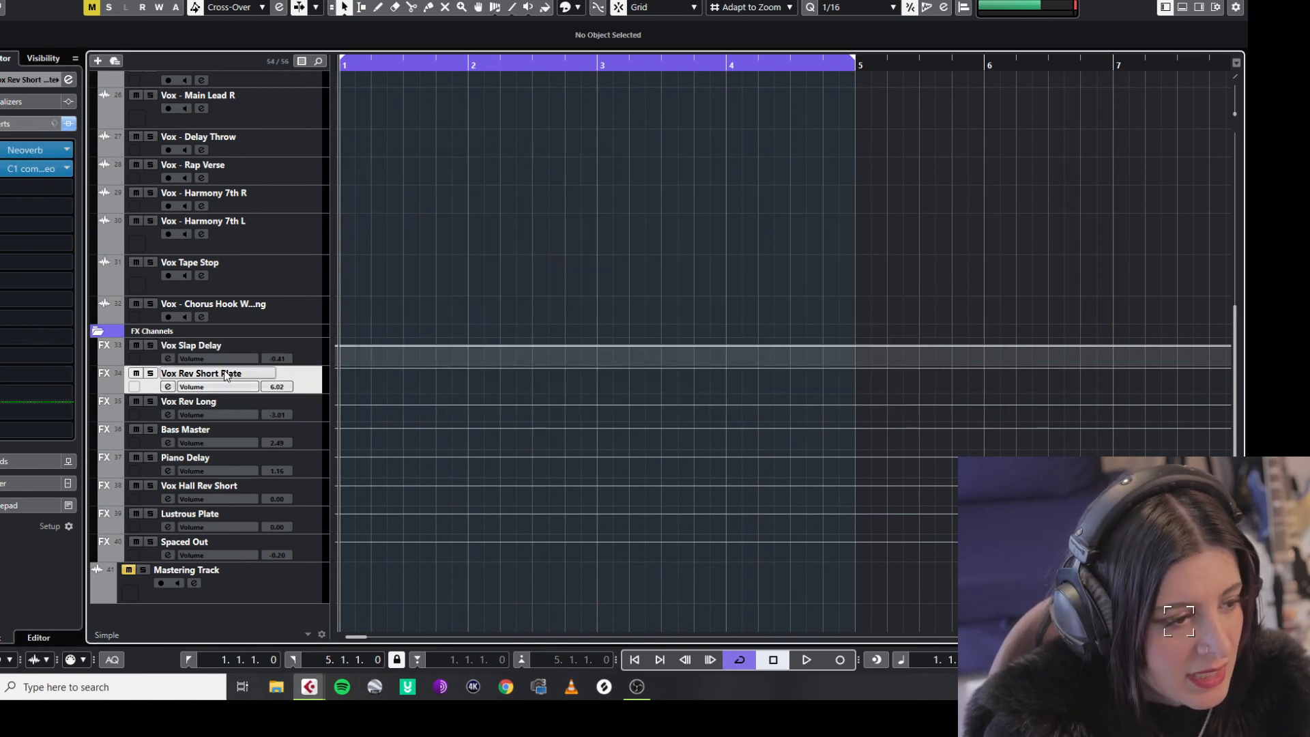
{"action": "left_click", "coordinate": [318, 391]}
{"action": "left_click", "coordinate": [13, 150]}
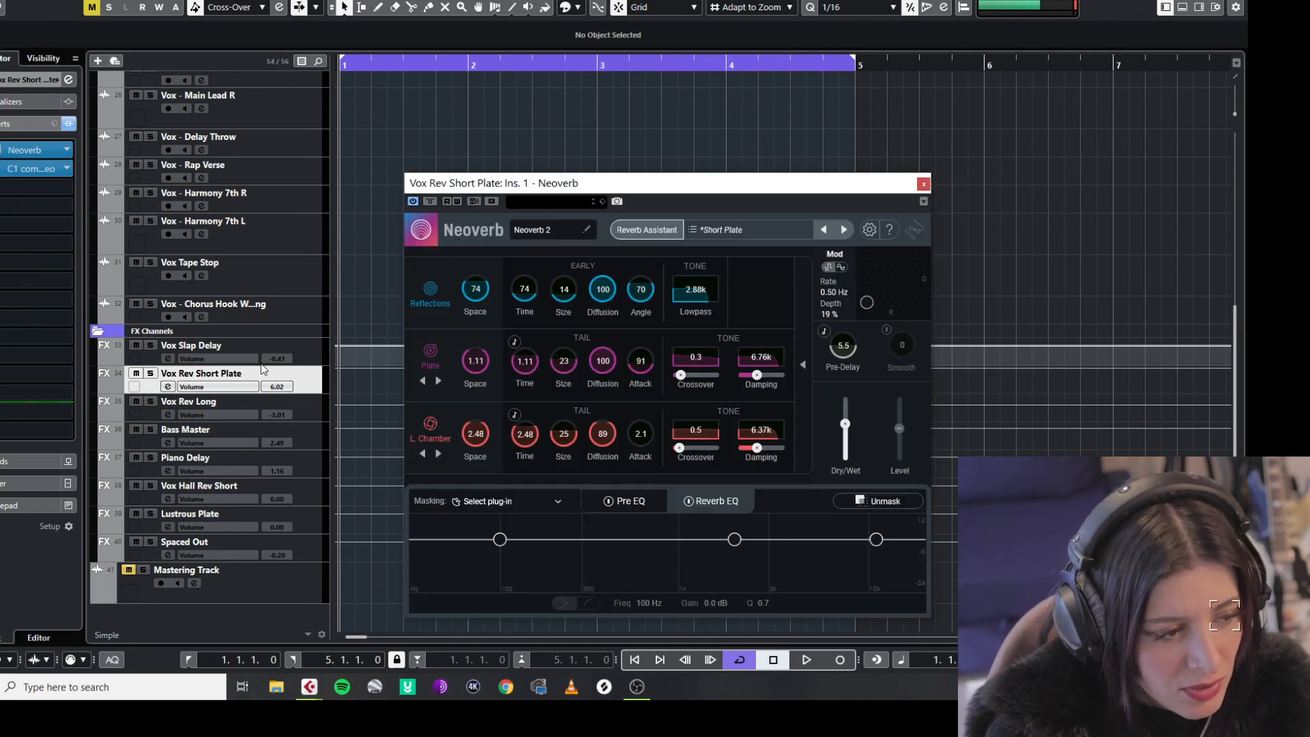
Solo Vox Rev Long and check its VerbSuite Classics insert, closing both open reverb windows.
{"action": "left_click", "coordinate": [151, 403]}
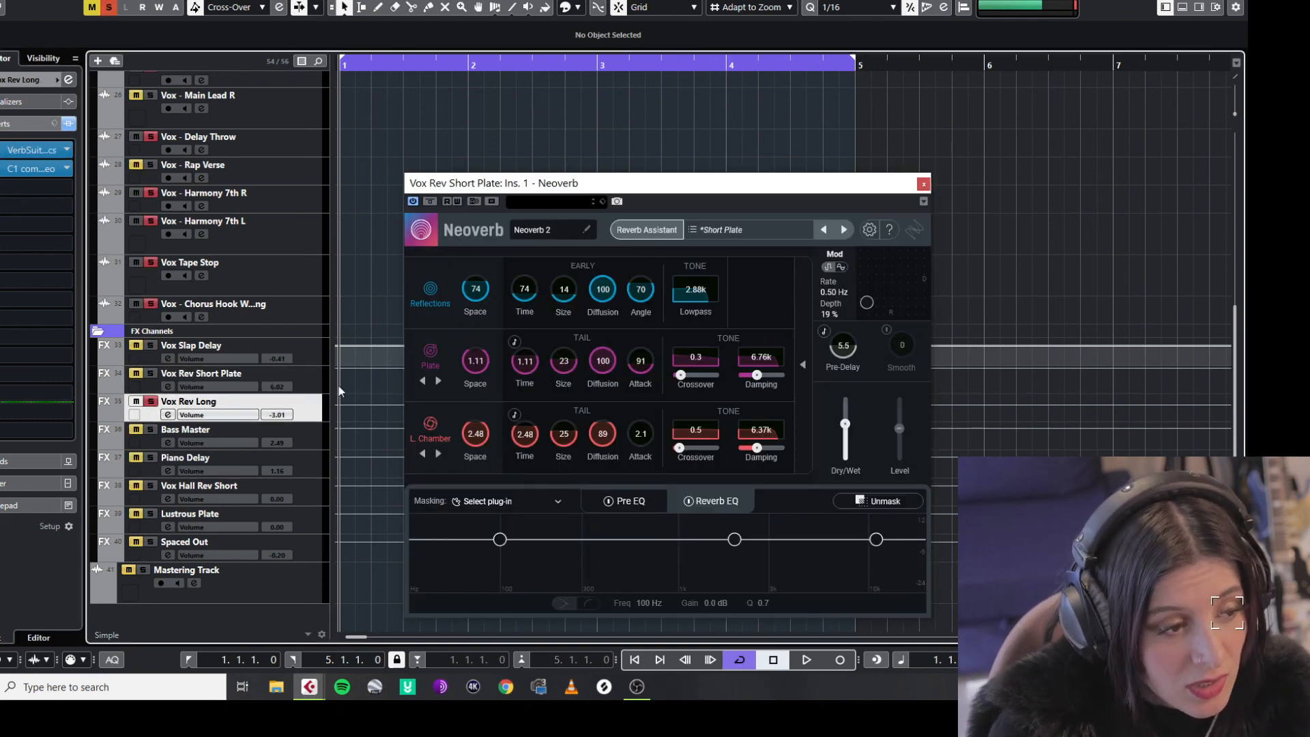
{"action": "left_click", "coordinate": [28, 150]}
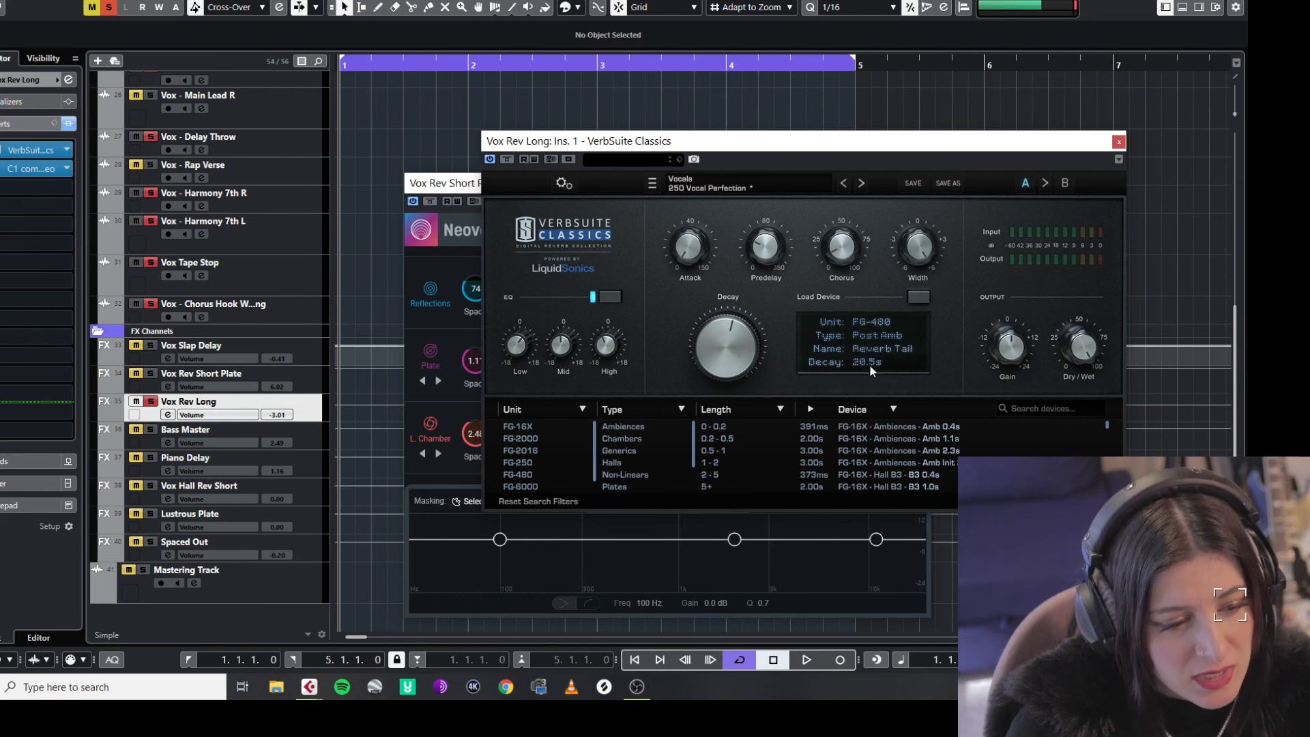
{"action": "left_click", "coordinate": [1120, 141]}
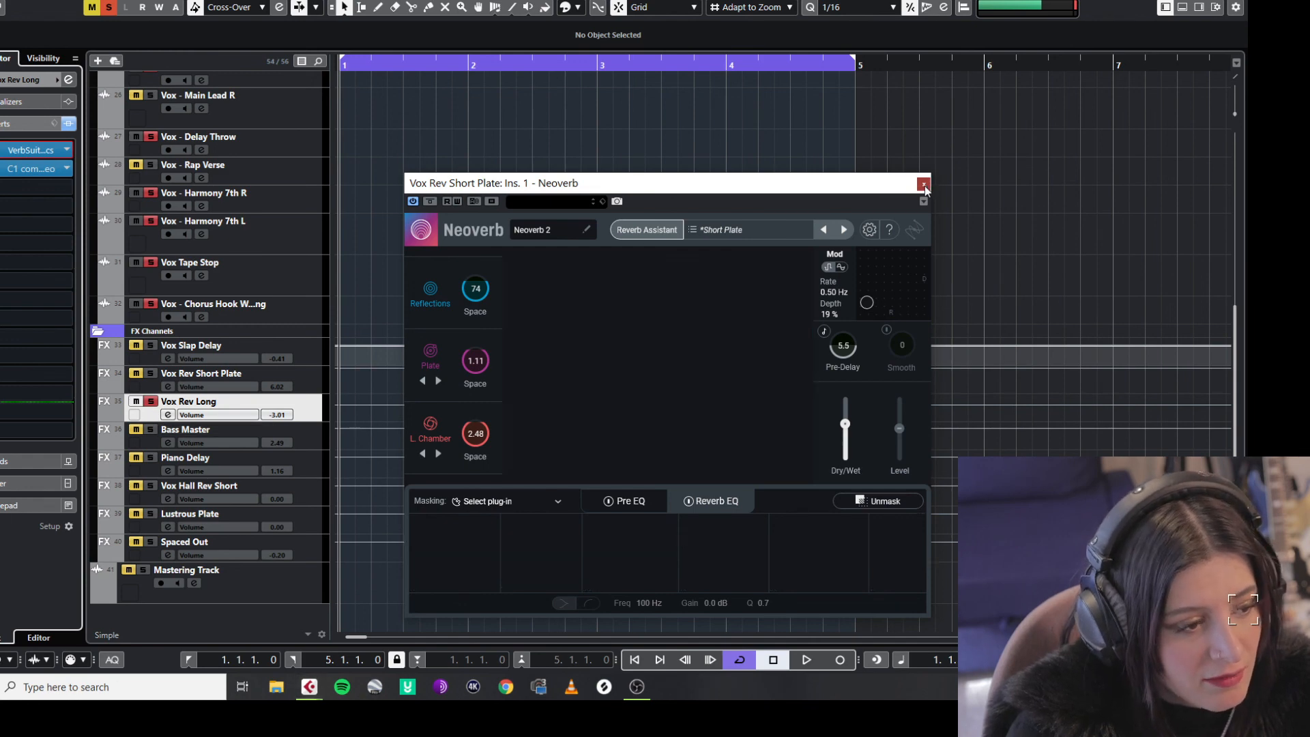
{"action": "left_click", "coordinate": [924, 184]}
Inspect the Neoverb insert on Vox Hall Rev Short and the Lustrous Plates insert on Lustrous Plate, closing each window.
{"action": "left_click", "coordinate": [155, 493]}
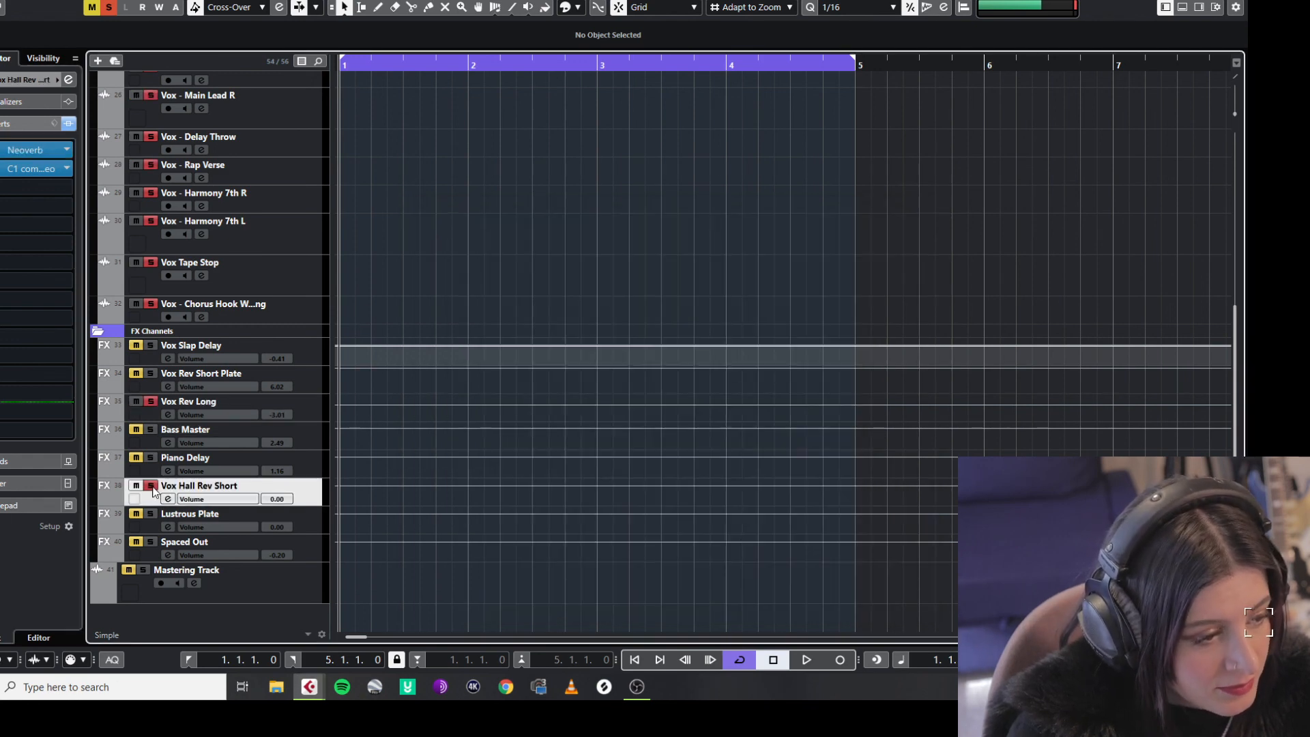
{"action": "left_click", "coordinate": [31, 150]}
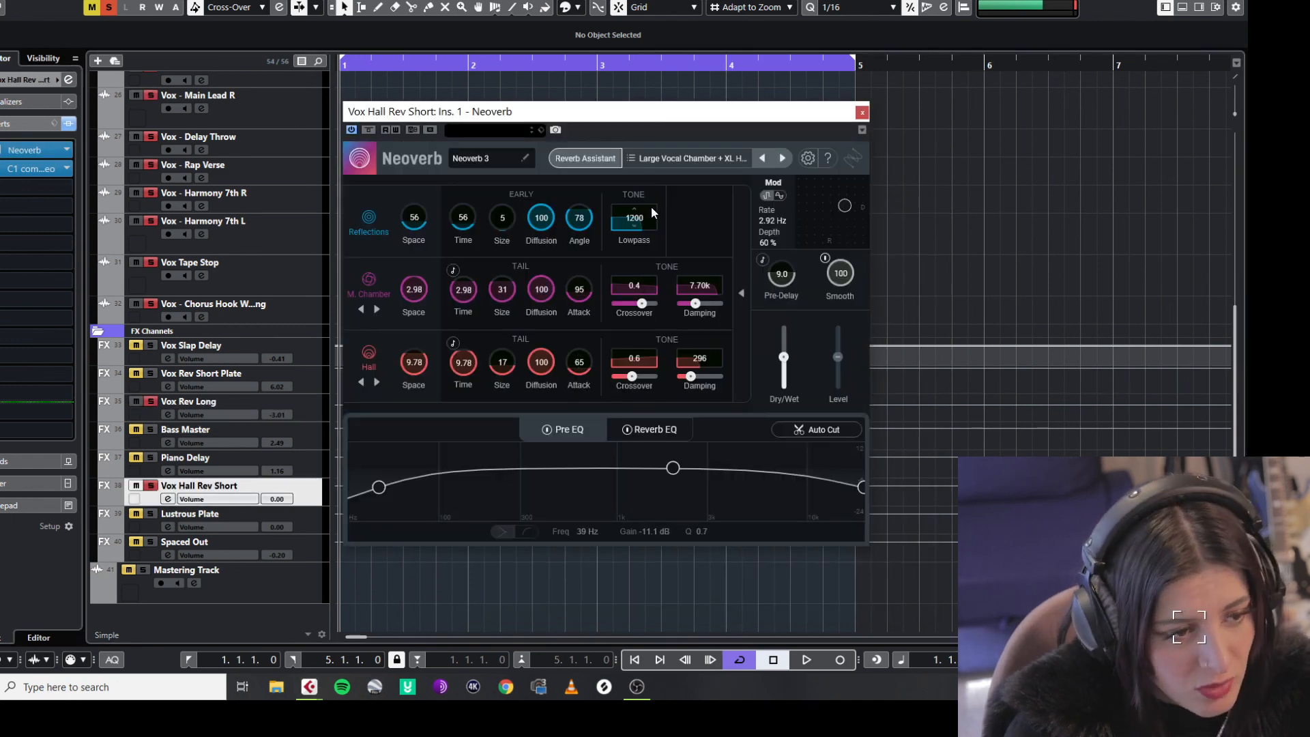
{"action": "left_click", "coordinate": [863, 114]}
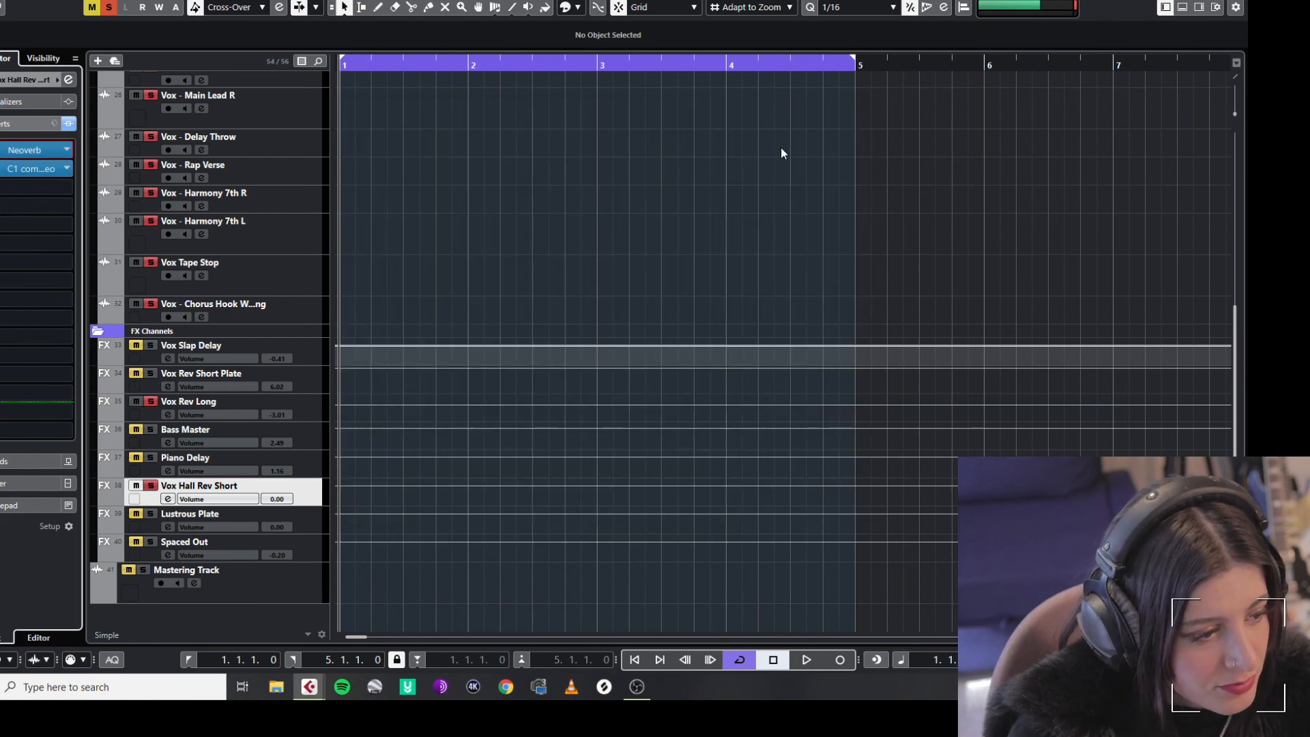
{"action": "left_click", "coordinate": [313, 526]}
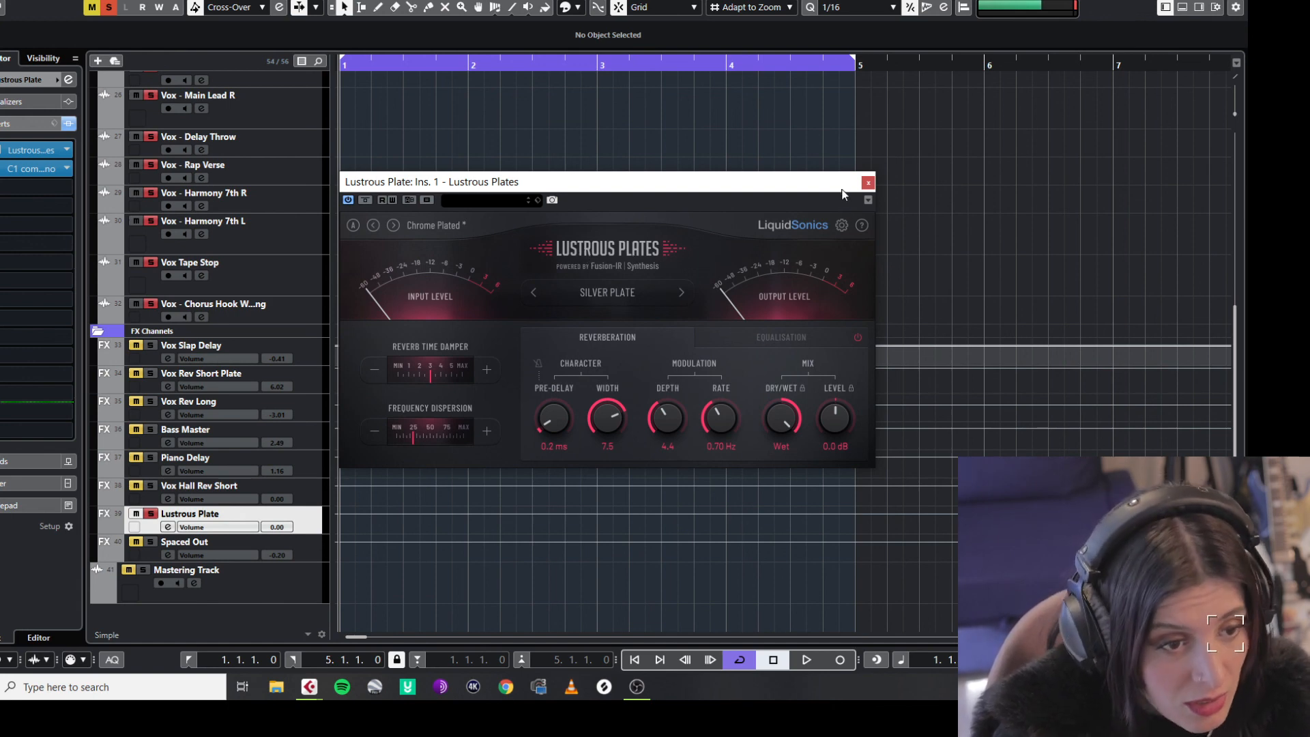
{"action": "left_click", "coordinate": [868, 182]}
View the Spaced Out insert on the Spaced Out FX channel, moving its window aside, and close it.
{"action": "left_click", "coordinate": [308, 548]}
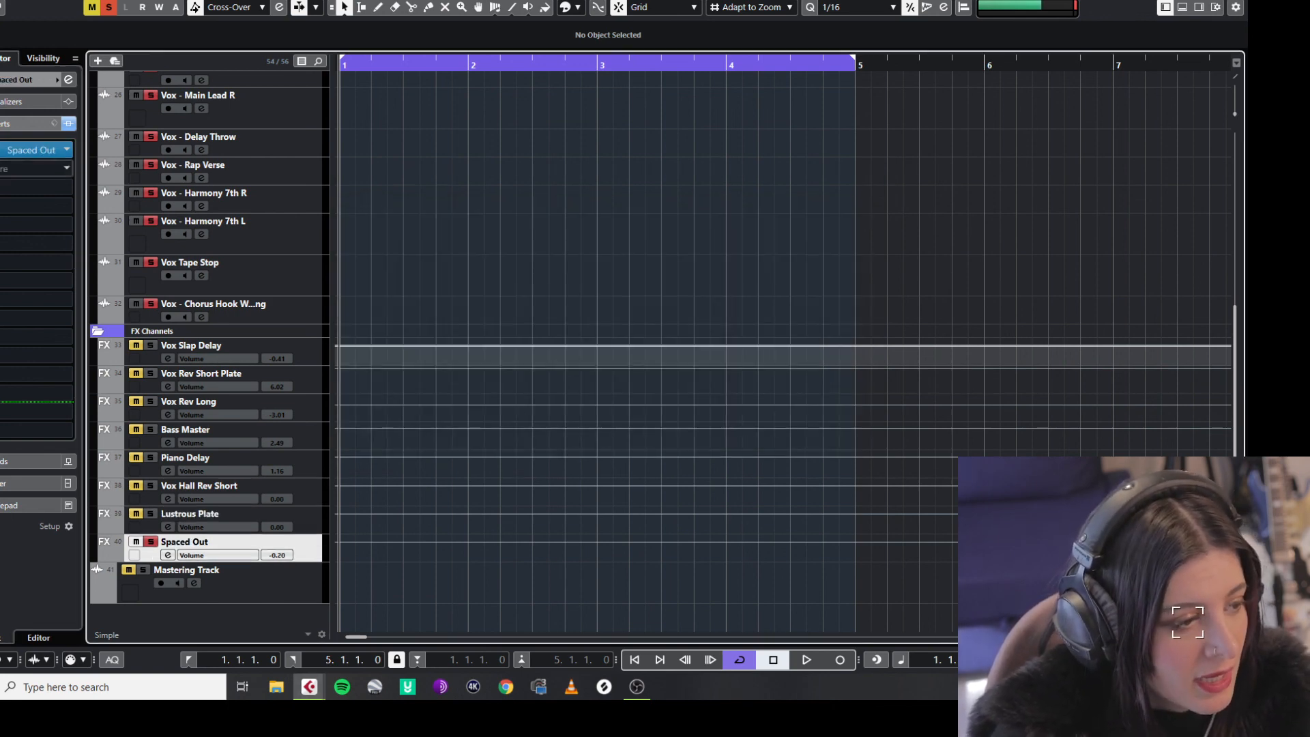
{"action": "left_click", "coordinate": [31, 150]}
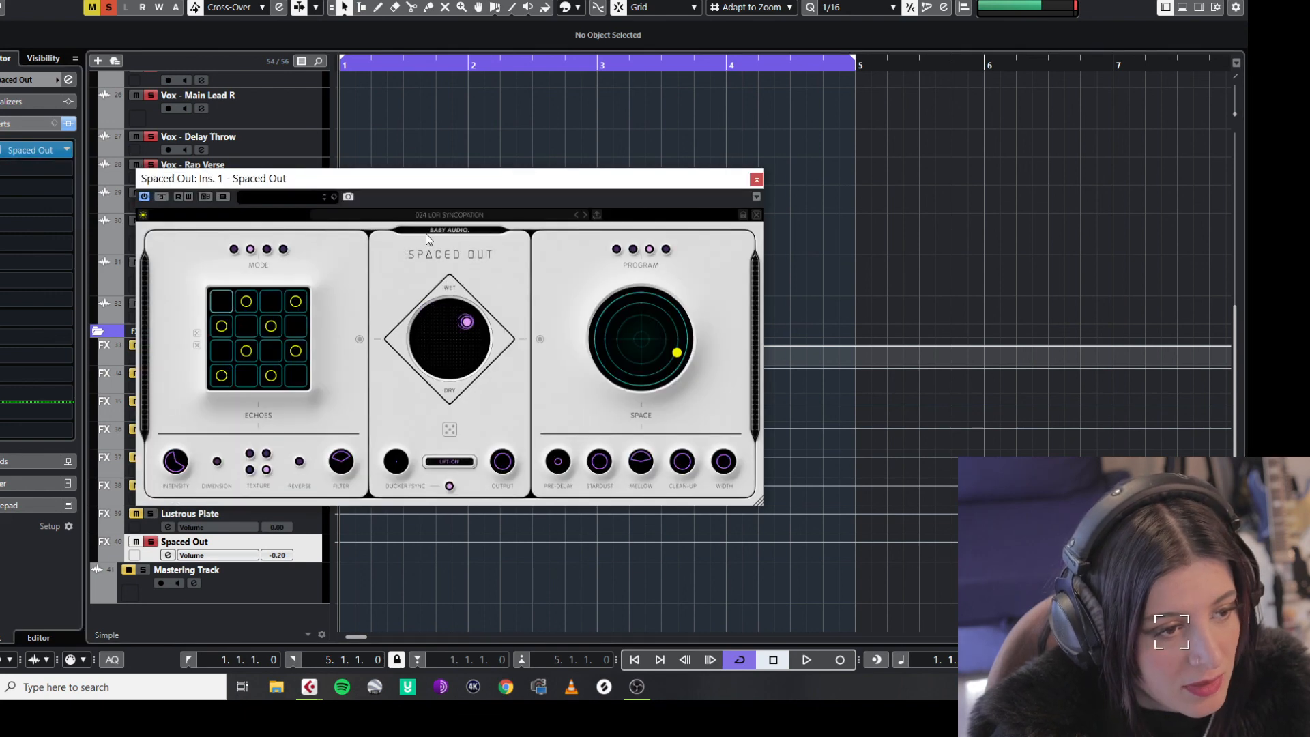
{"action": "left_click_drag", "start_coordinate": [636, 183], "coordinate": [1012, 191]}
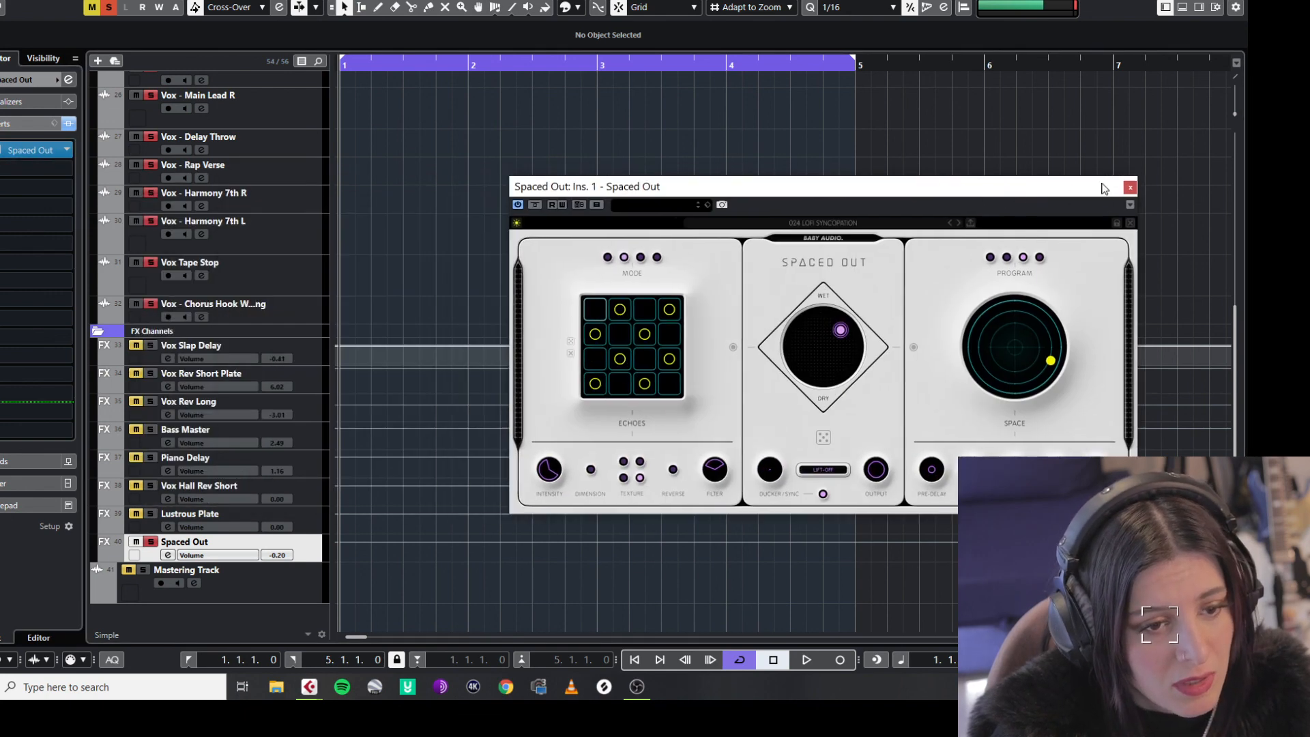
{"action": "left_click", "coordinate": [1131, 187]}
Return to the Vox - Main Lead track and review its send levels to the FX channels.
{"action": "scroll", "coordinate": [413, 235], "scroll_direction": "up", "scroll_amount": 4}
{"action": "scroll", "coordinate": [413, 240], "scroll_direction": "up", "scroll_amount": 2}
{"action": "left_click", "coordinate": [282, 273]}
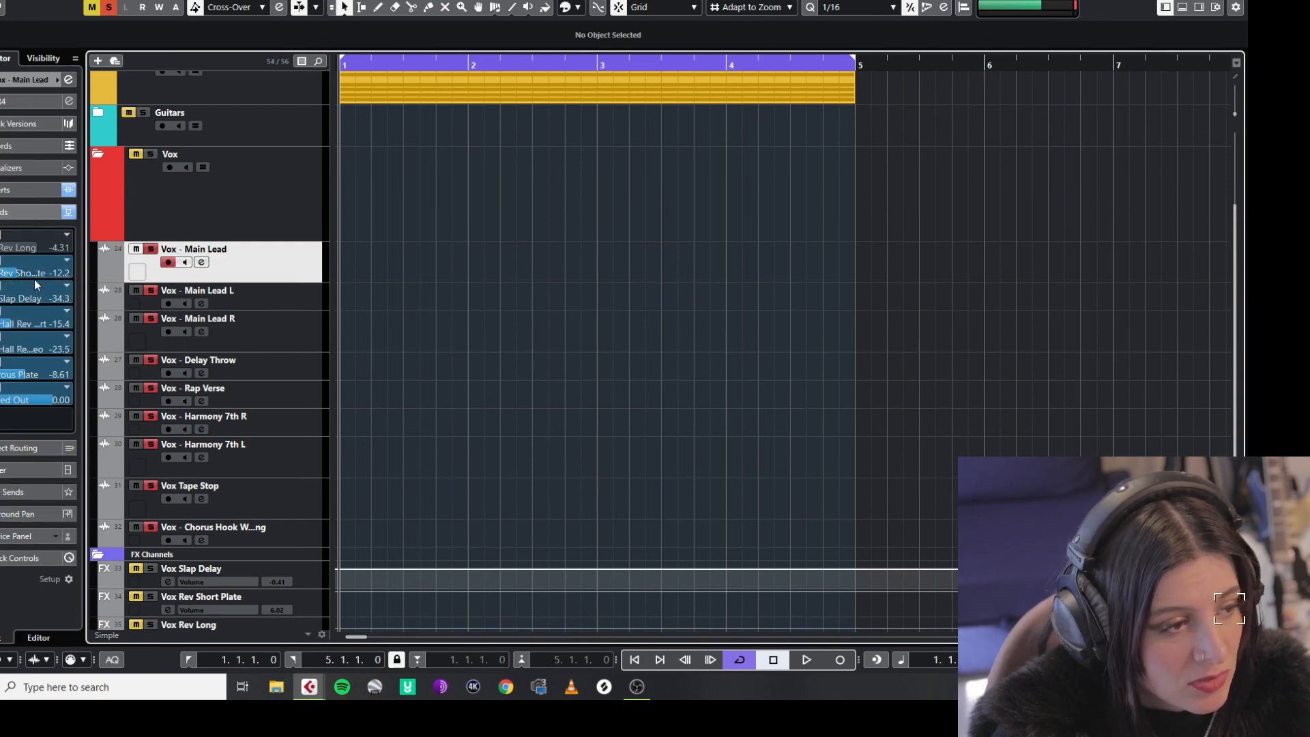
Reveal the automation lanes of Vox - Main Lead, view its send 1 and send 4 level automation, and hide the lanes again.
{"action": "left_click", "coordinate": [103, 275]}
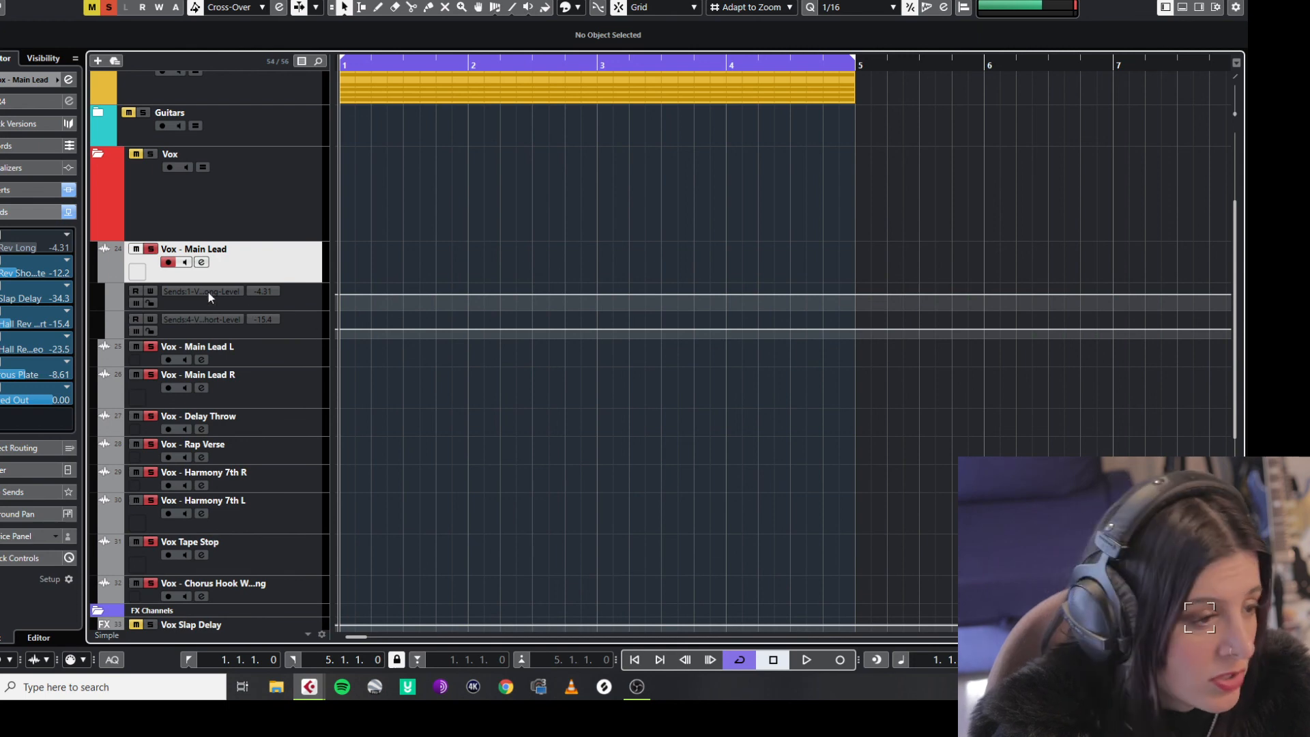
{"action": "left_click", "coordinate": [249, 306]}
{"action": "left_click", "coordinate": [287, 326]}
{"action": "left_click", "coordinate": [301, 304]}
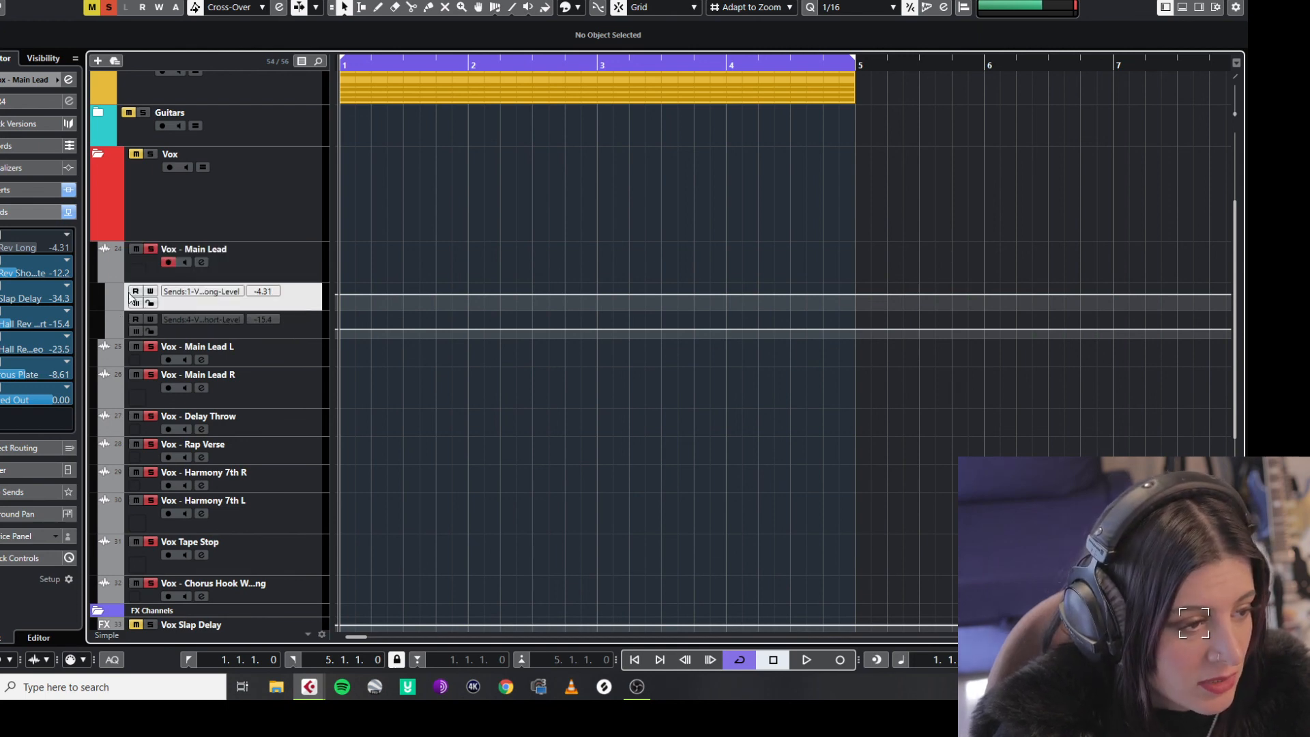
{"action": "left_click", "coordinate": [103, 277]}
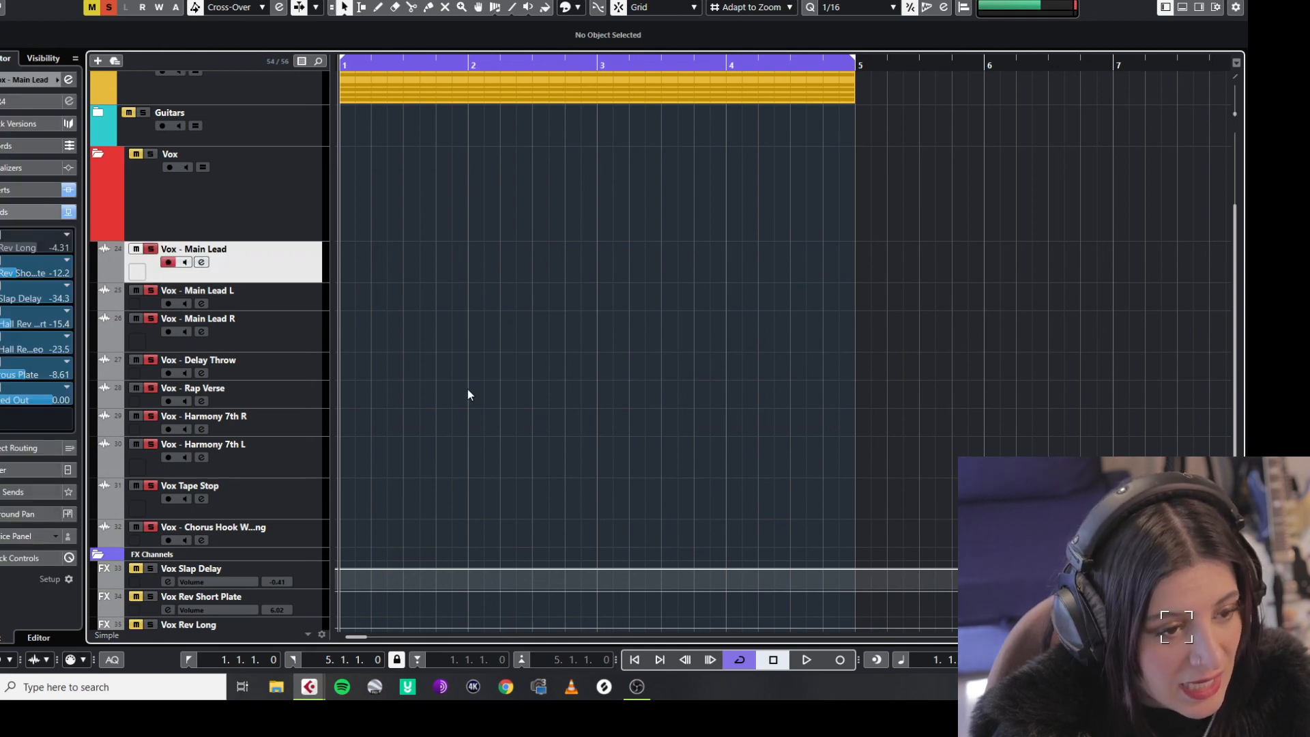
Collapse the Vox folder and the FX Channels folder in the track list.
{"action": "scroll", "coordinate": [444, 398], "scroll_direction": "down", "scroll_amount": 5}
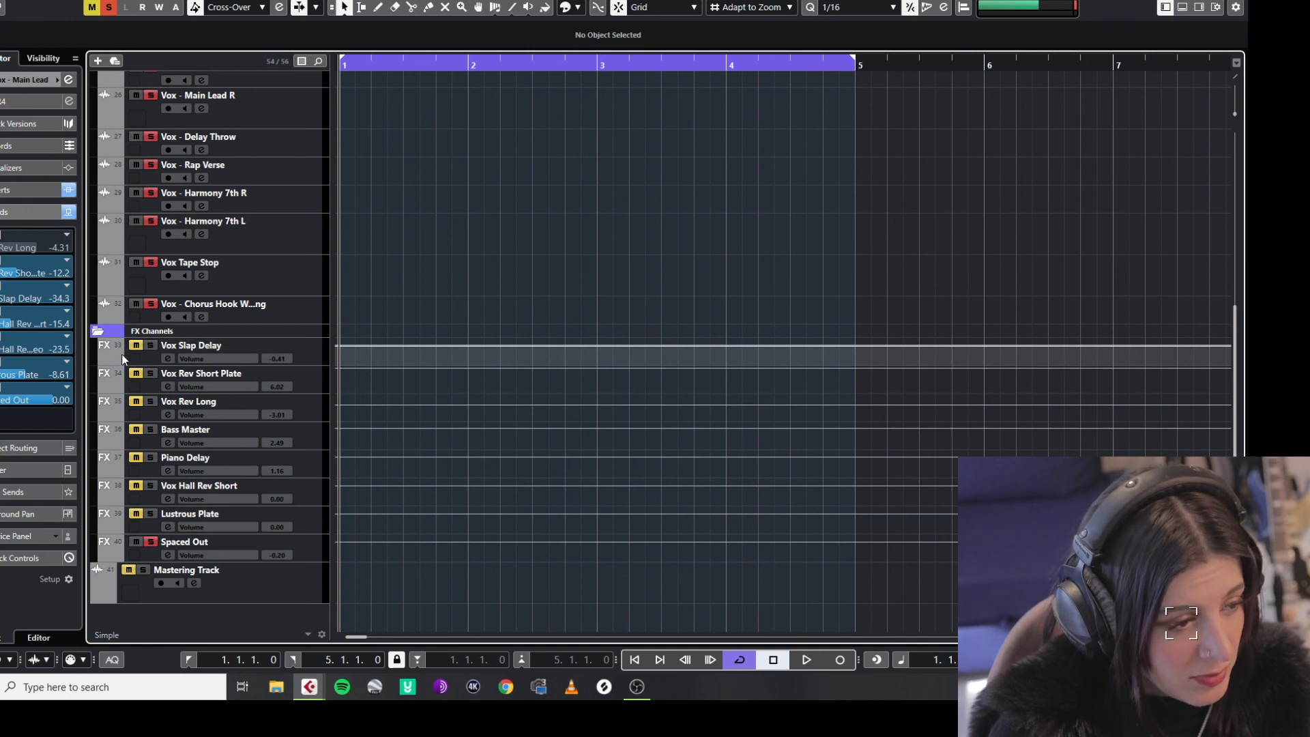
{"action": "scroll", "coordinate": [135, 362], "scroll_direction": "up", "scroll_amount": 9}
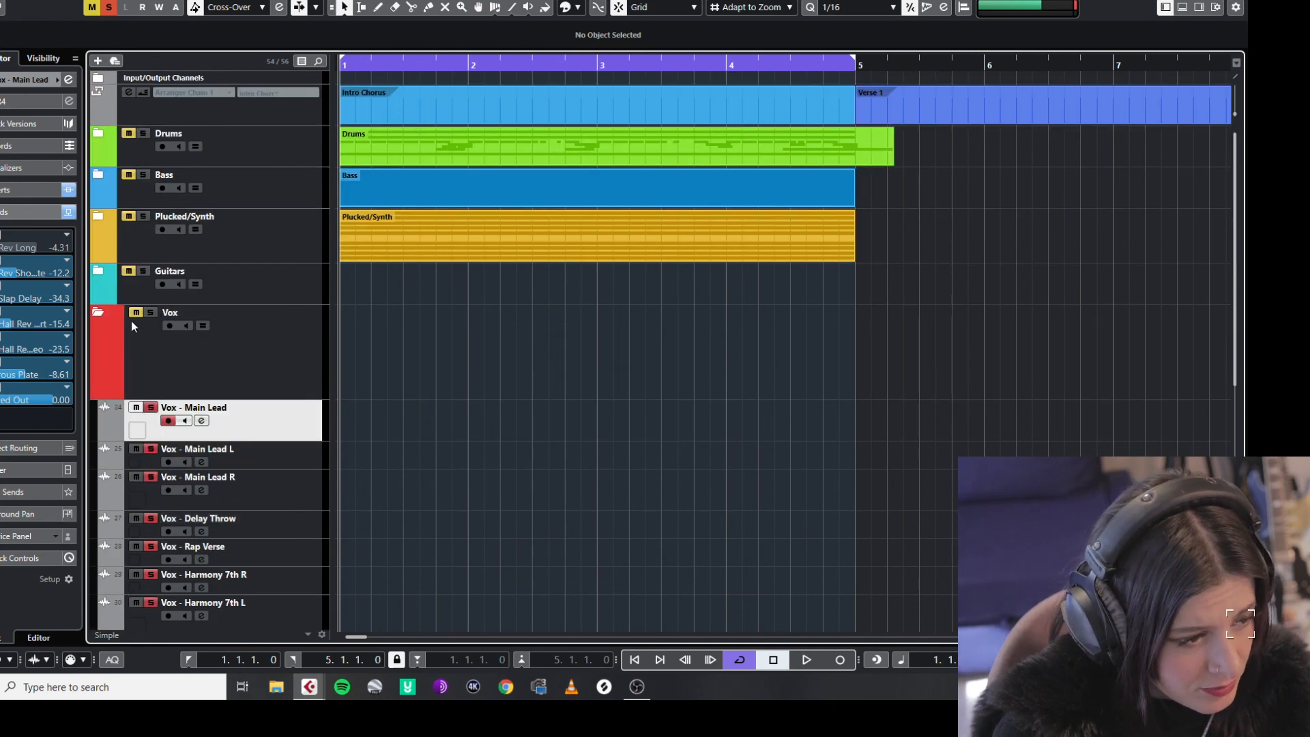
{"action": "left_click", "coordinate": [103, 314]}
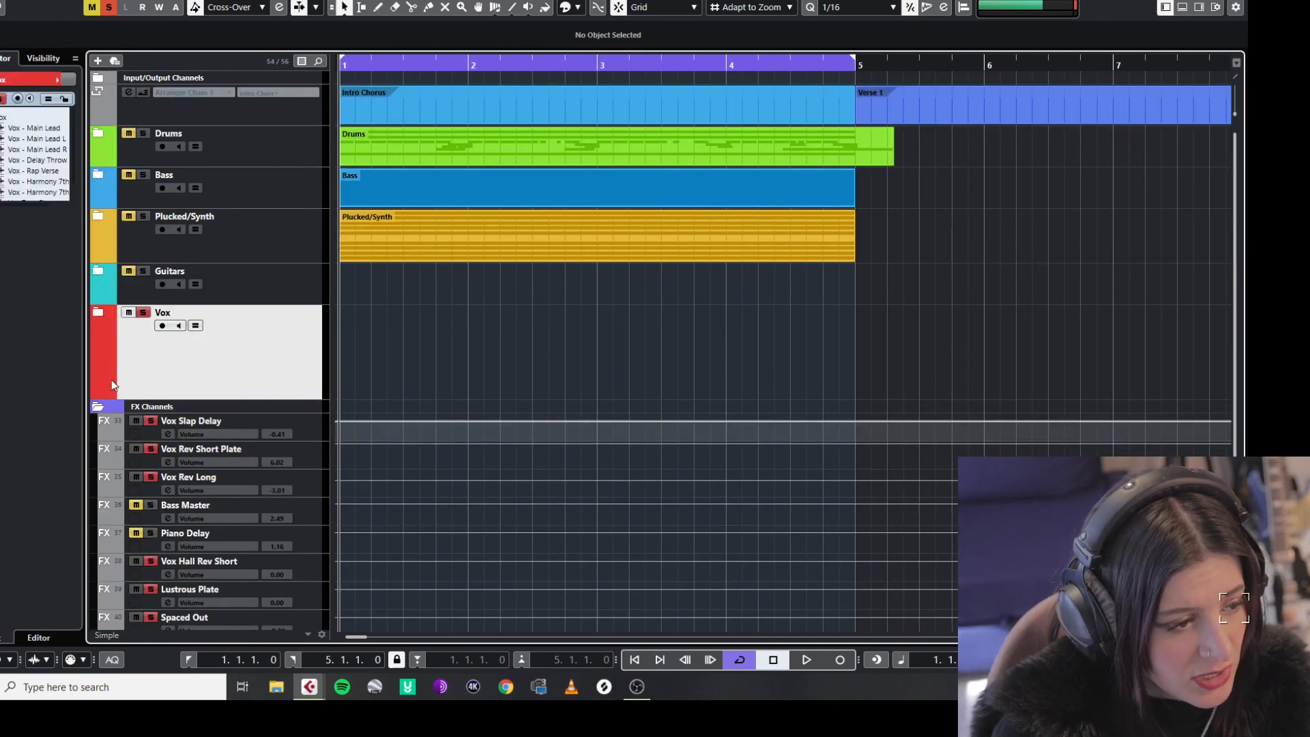
{"action": "left_click", "coordinate": [96, 407]}
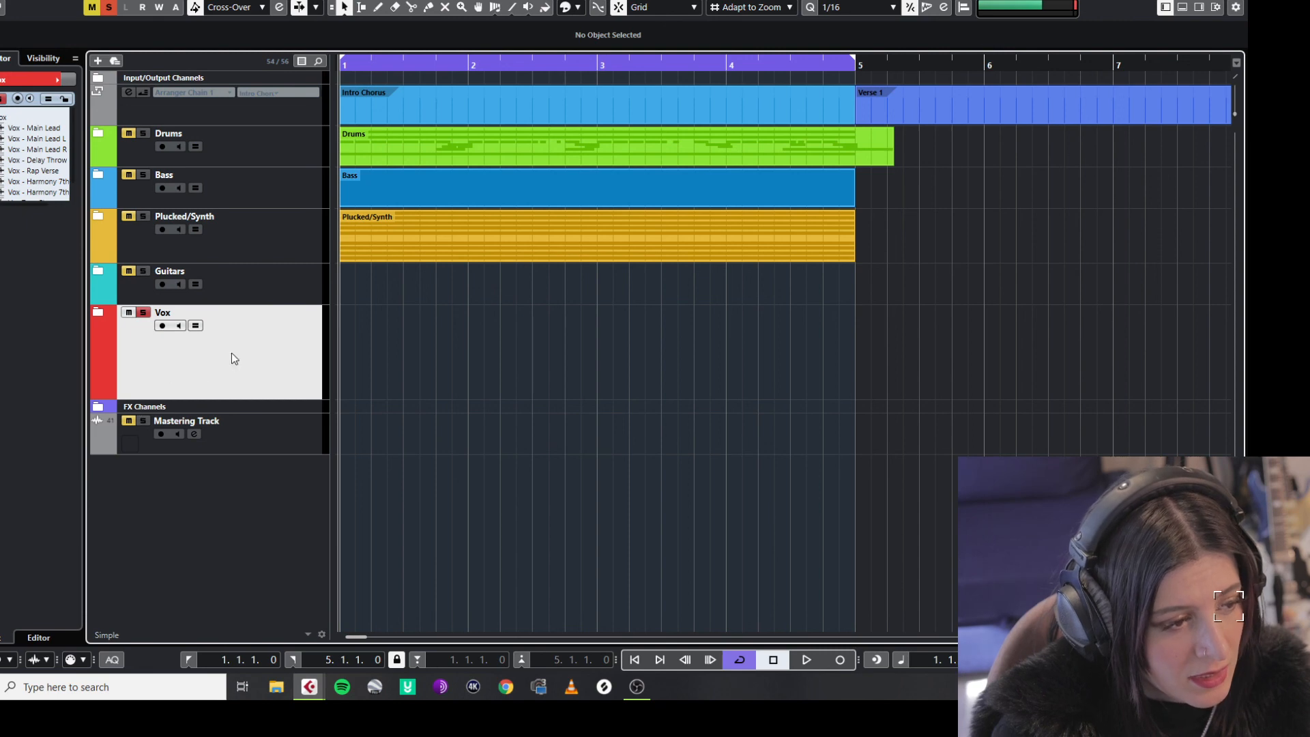
Select the Mastering Track and turn off its record enable, ending with the Vox folder selected.
{"action": "left_click", "coordinate": [280, 437]}
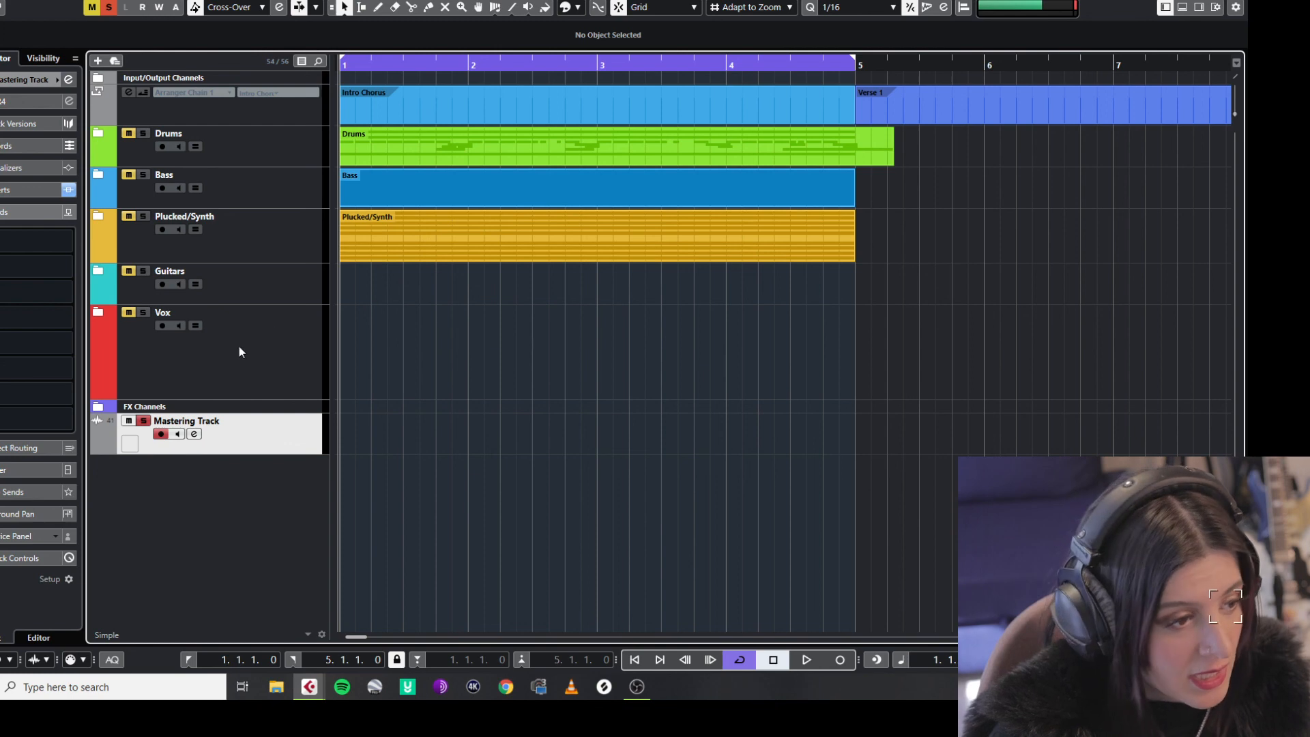
{"action": "left_click", "coordinate": [141, 423]}
{"action": "left_click", "coordinate": [161, 434]}
{"action": "left_click", "coordinate": [125, 423]}
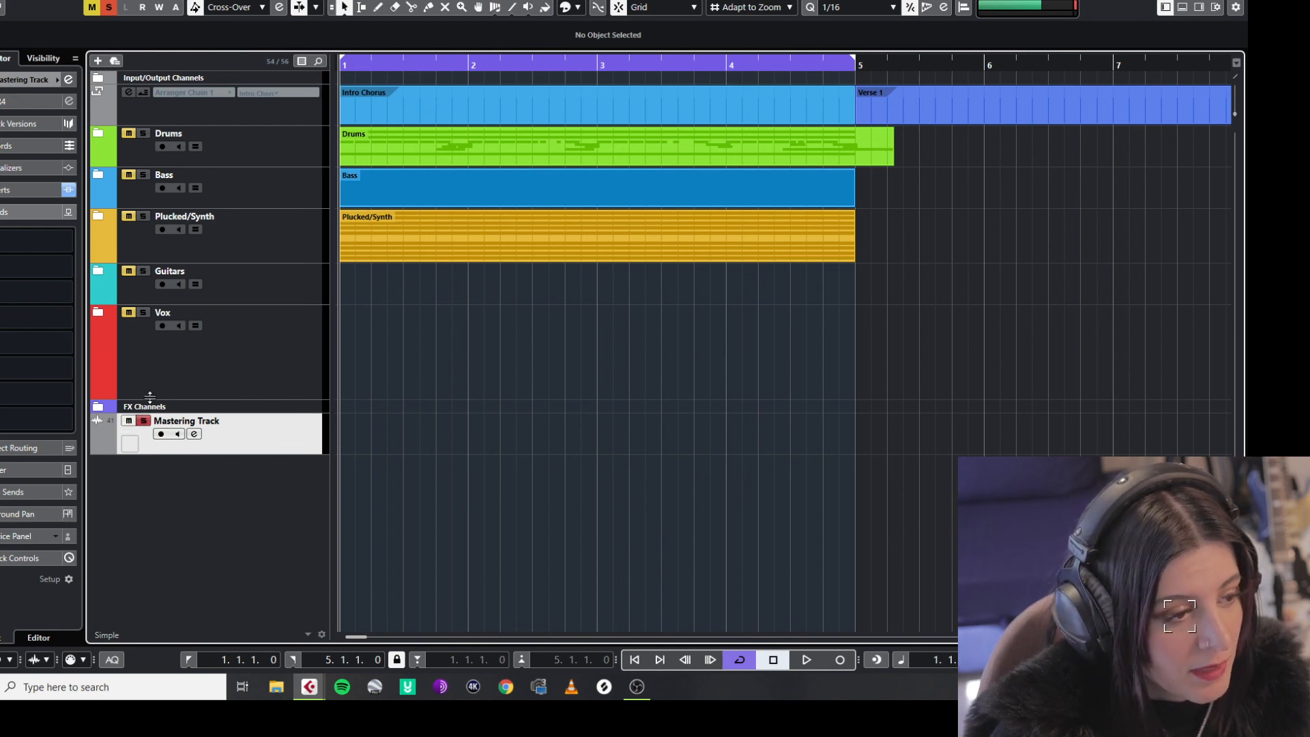
{"action": "left_click", "coordinate": [251, 361]}
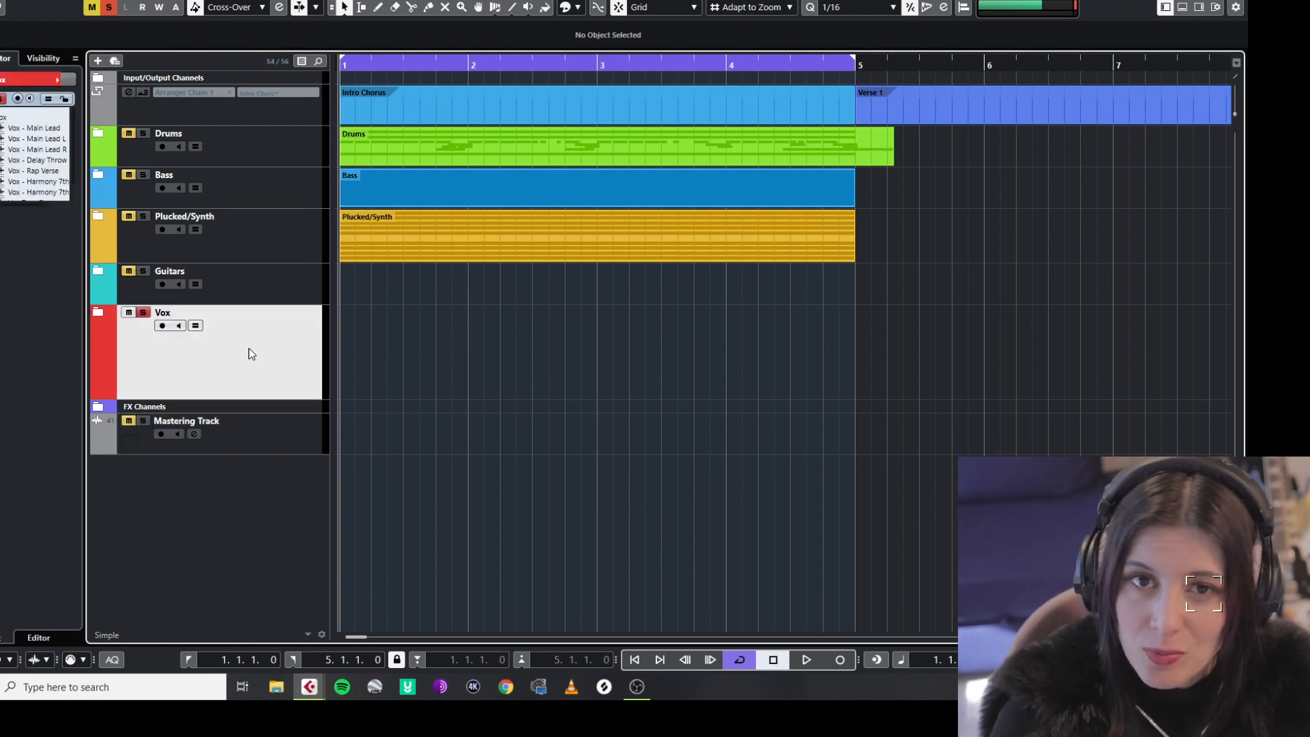